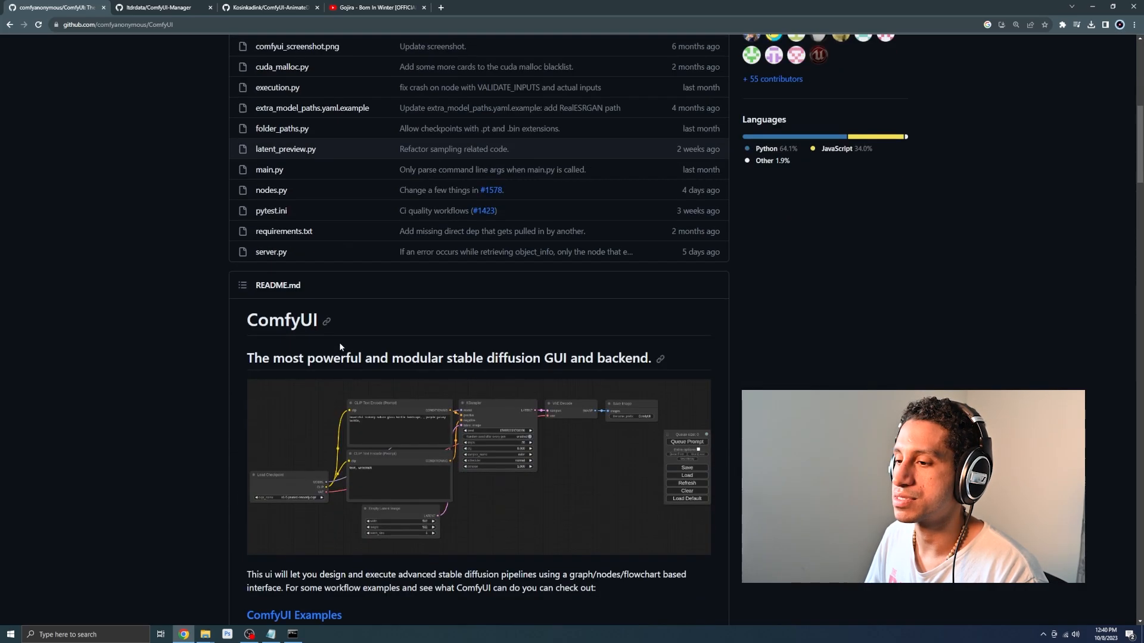
Read through the installation instructions in the ComfyUI README, including the manual install, GPU and dependency sections.
scroll(196, 244, "up", 1)
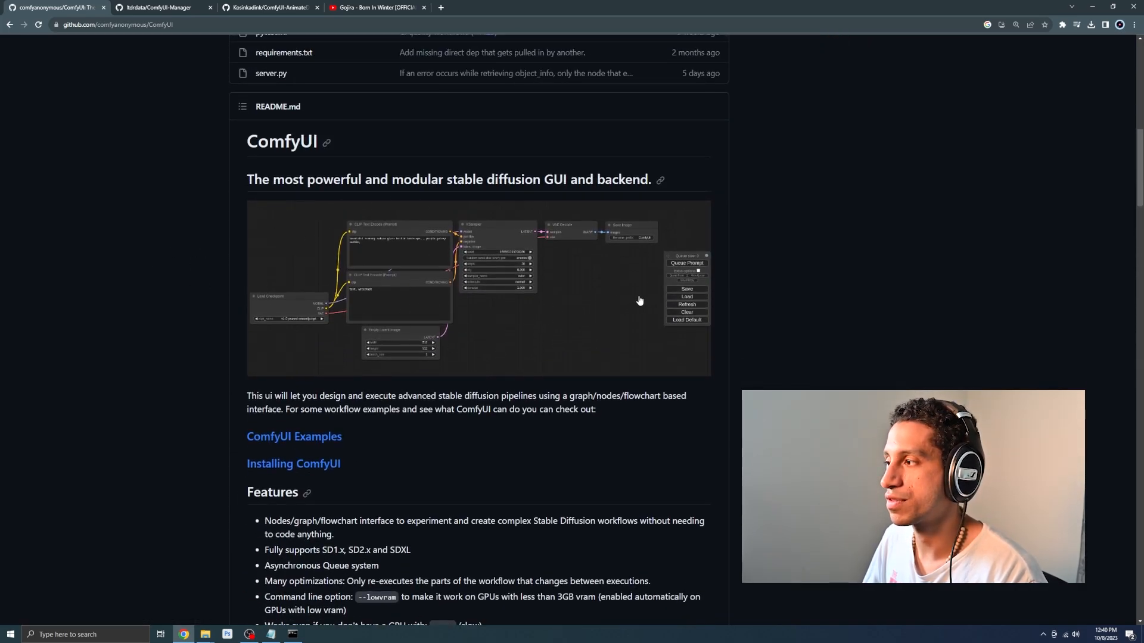
scroll(462, 293, "down", 2)
scroll(461, 294, "down", 20)
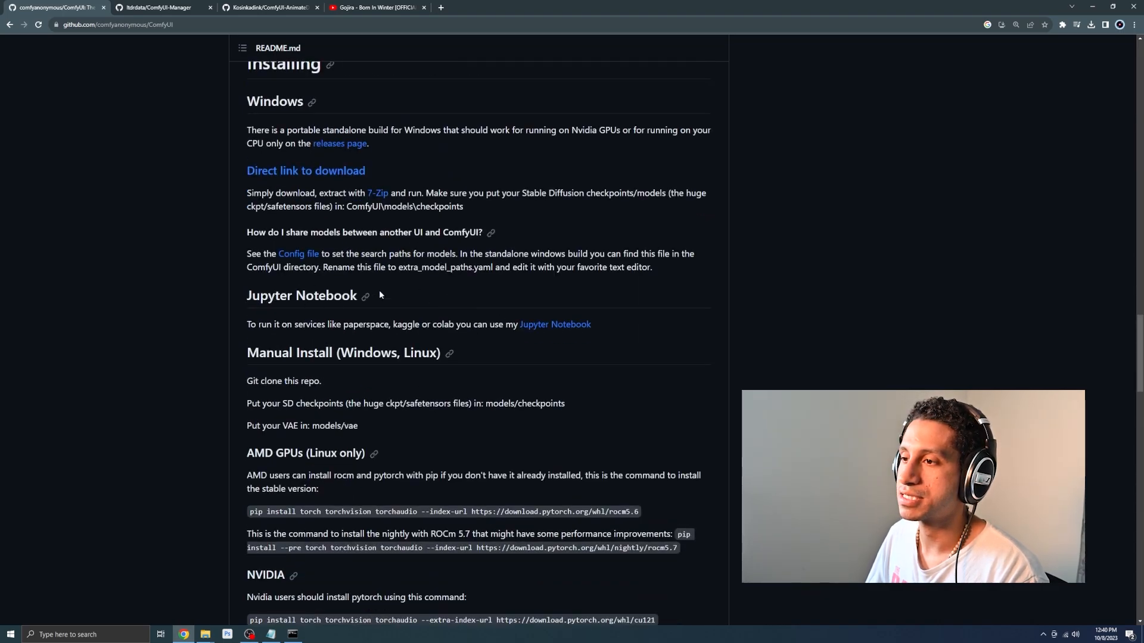
scroll(286, 320, "down", 2)
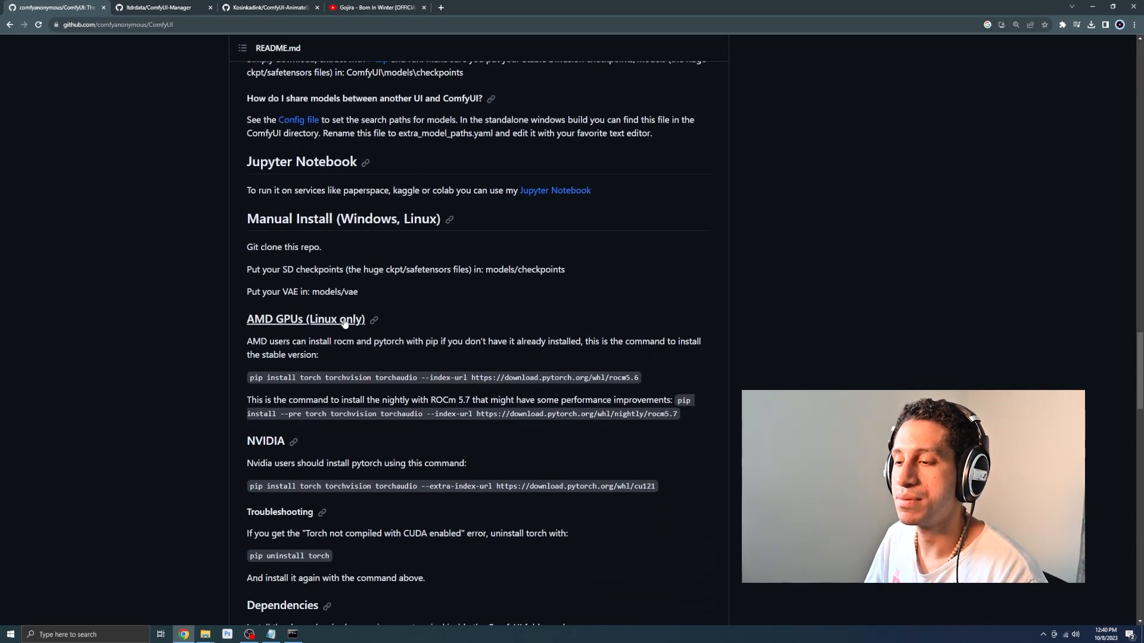
scroll(354, 348, "down", 8)
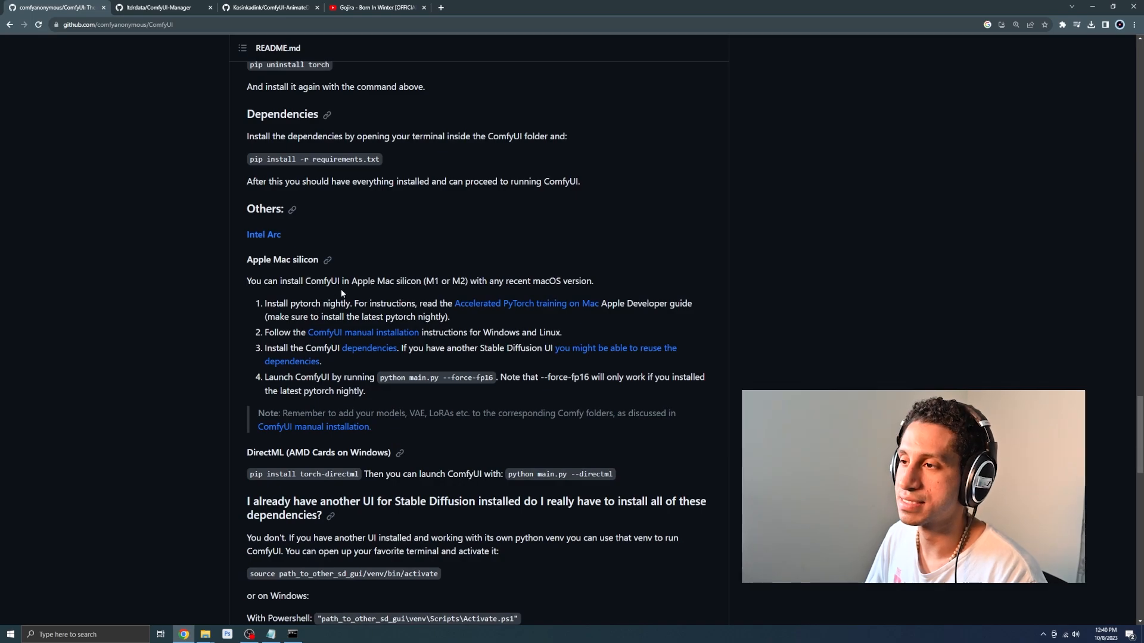
scroll(338, 281, "up", 2)
scroll(338, 285, "up", 3)
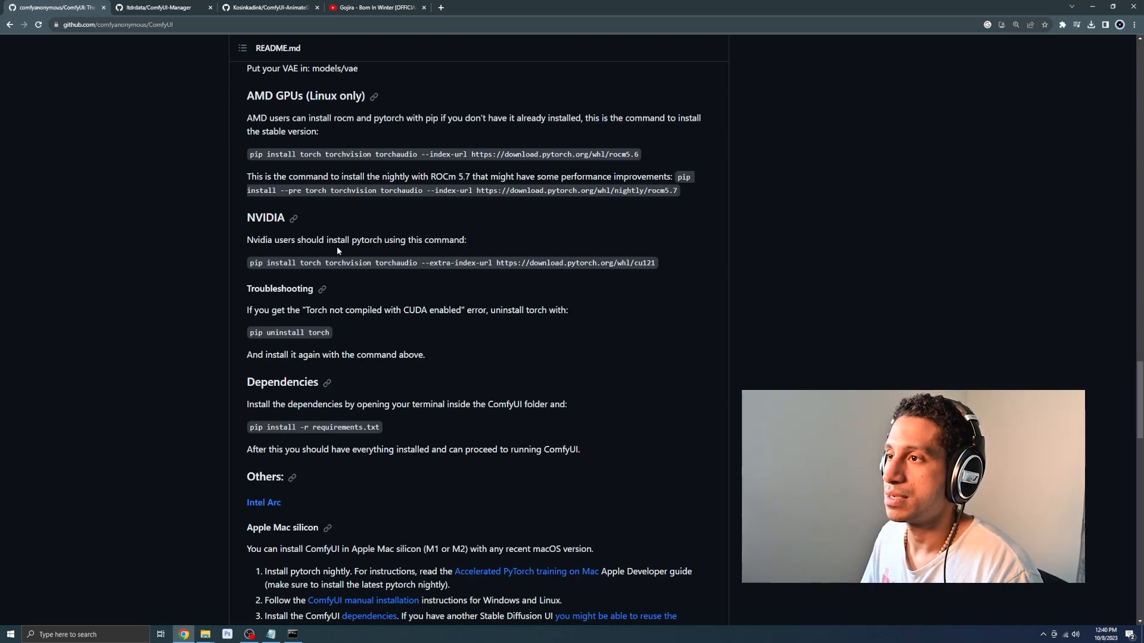
scroll(334, 248, "up", 1)
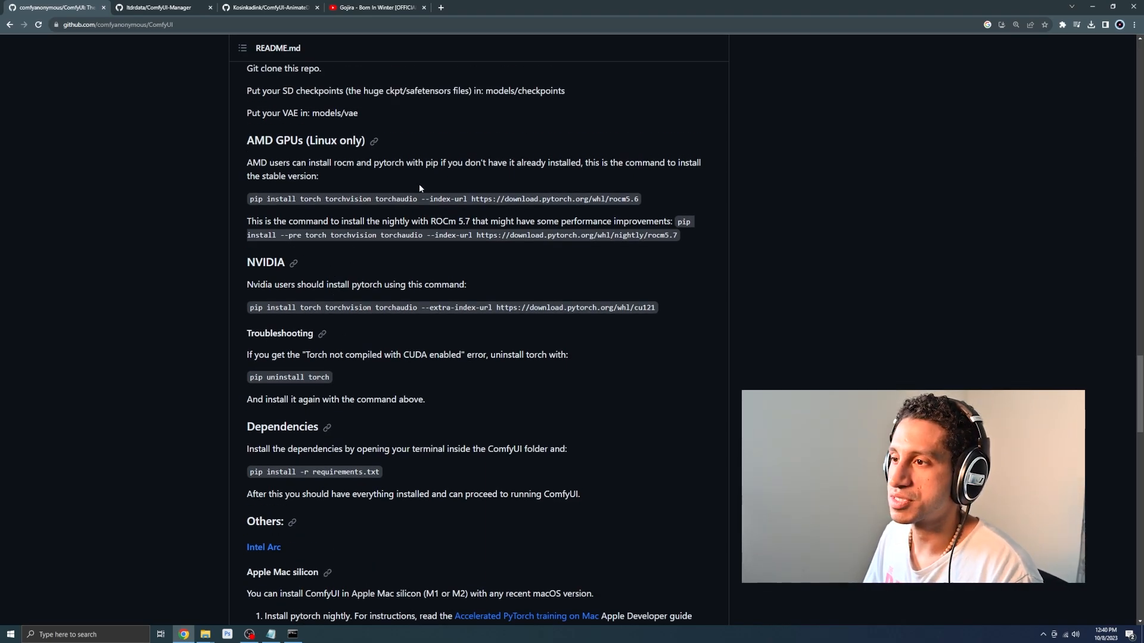
scroll(420, 188, "up", 1)
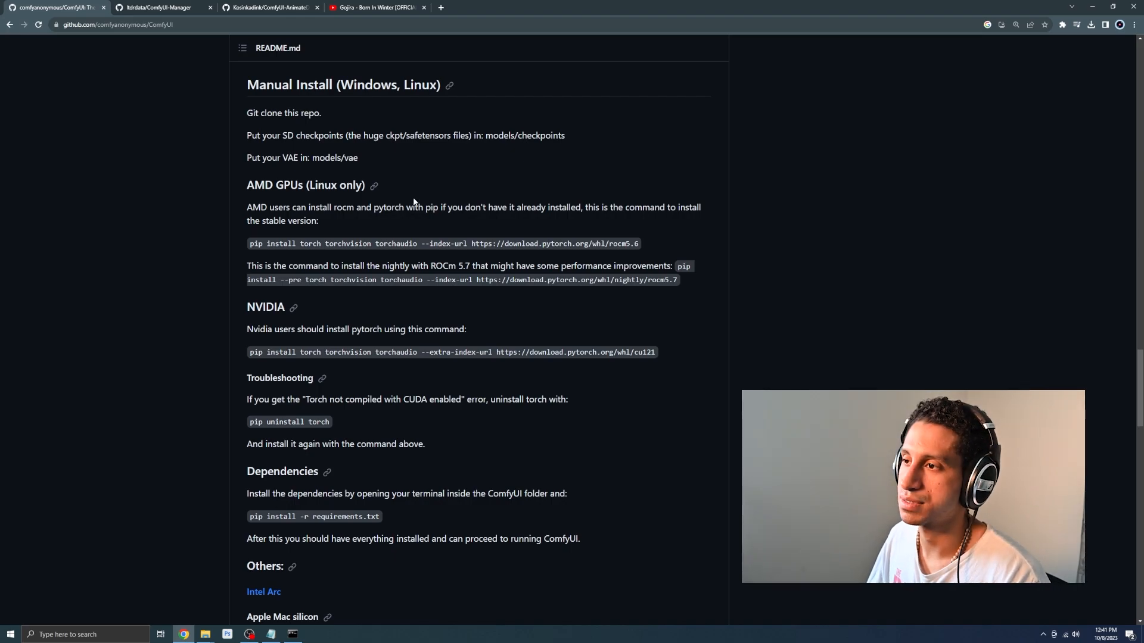
scroll(340, 254, "down", 3)
scroll(338, 256, "up", 3)
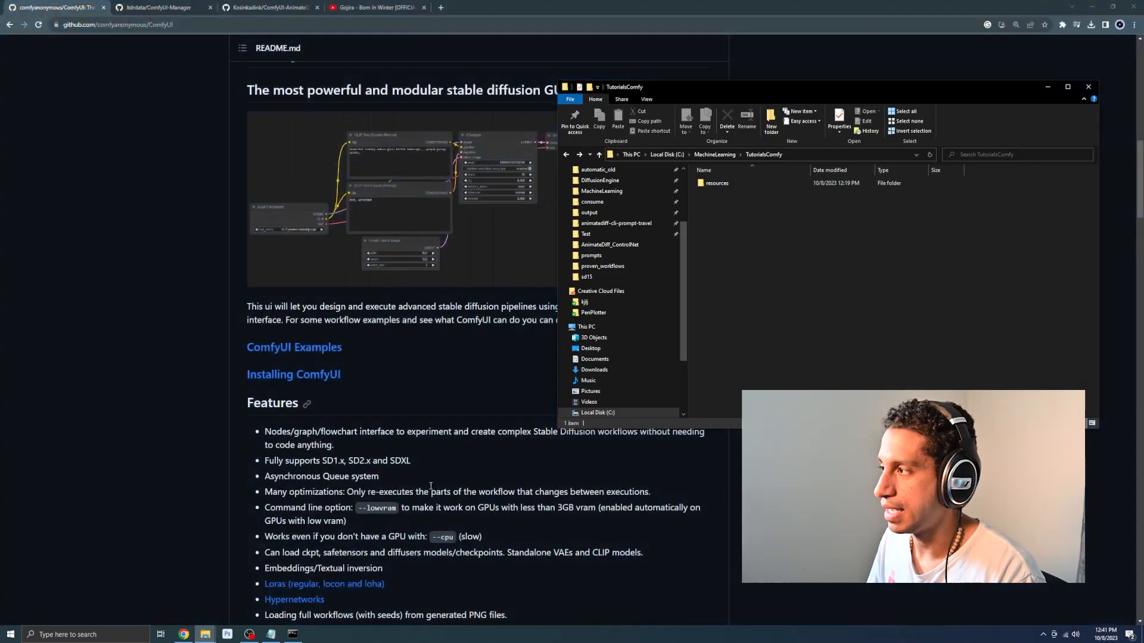
Switch to File Explorer, close the old command prompt window and examine the subfolders of TutorialsComfy's resources folder.
left_click(205, 634)
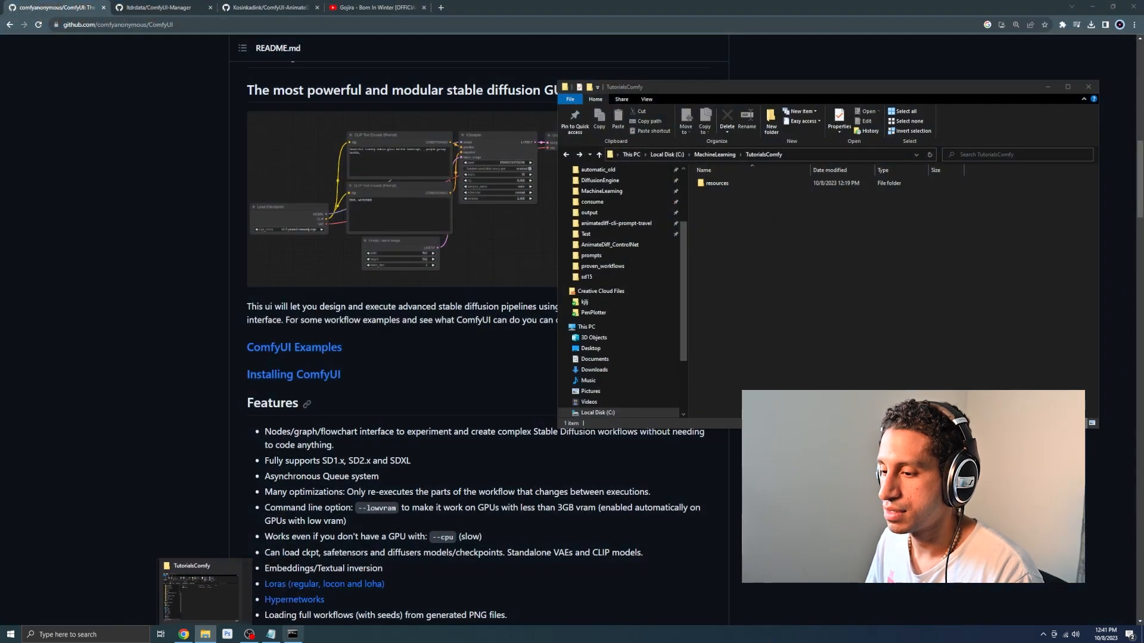
left_click(285, 566)
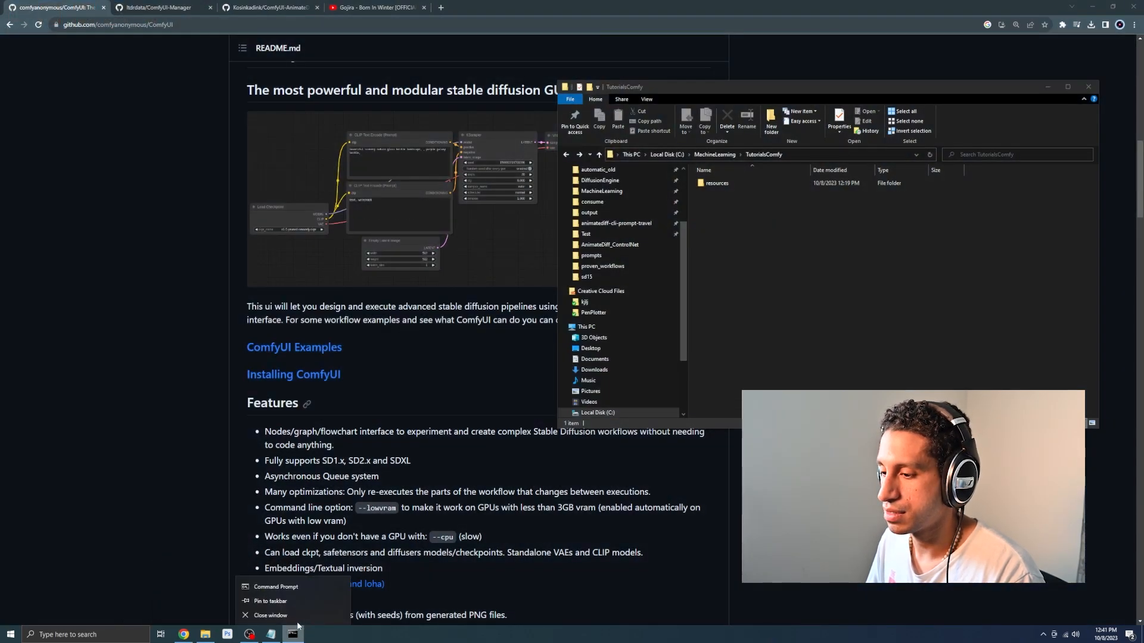
double_click(730, 183)
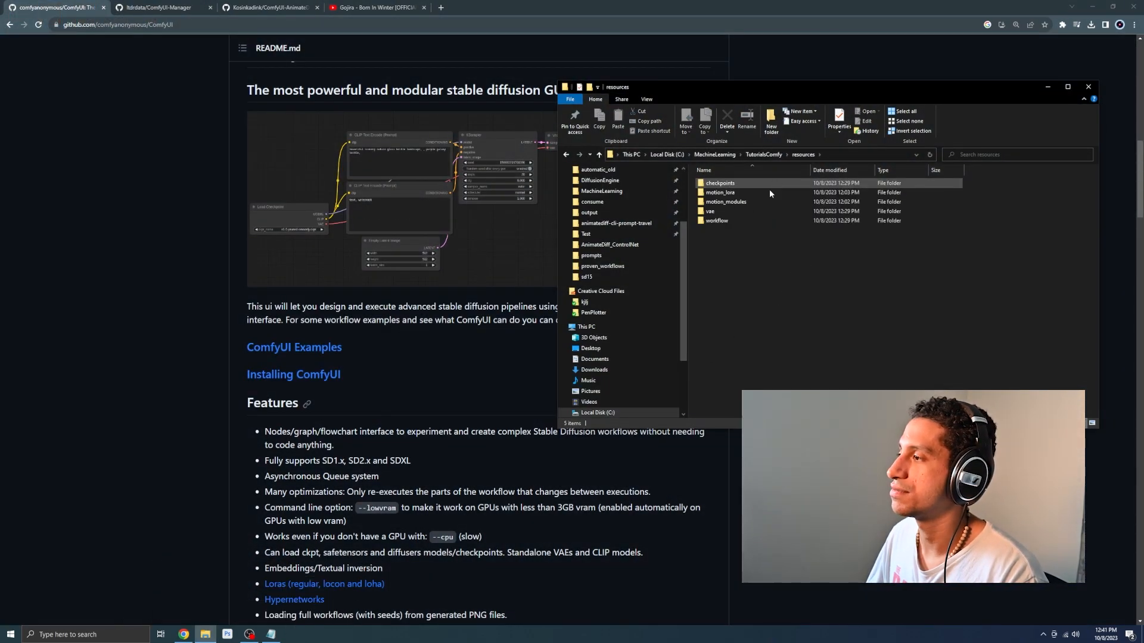
left_click(737, 210)
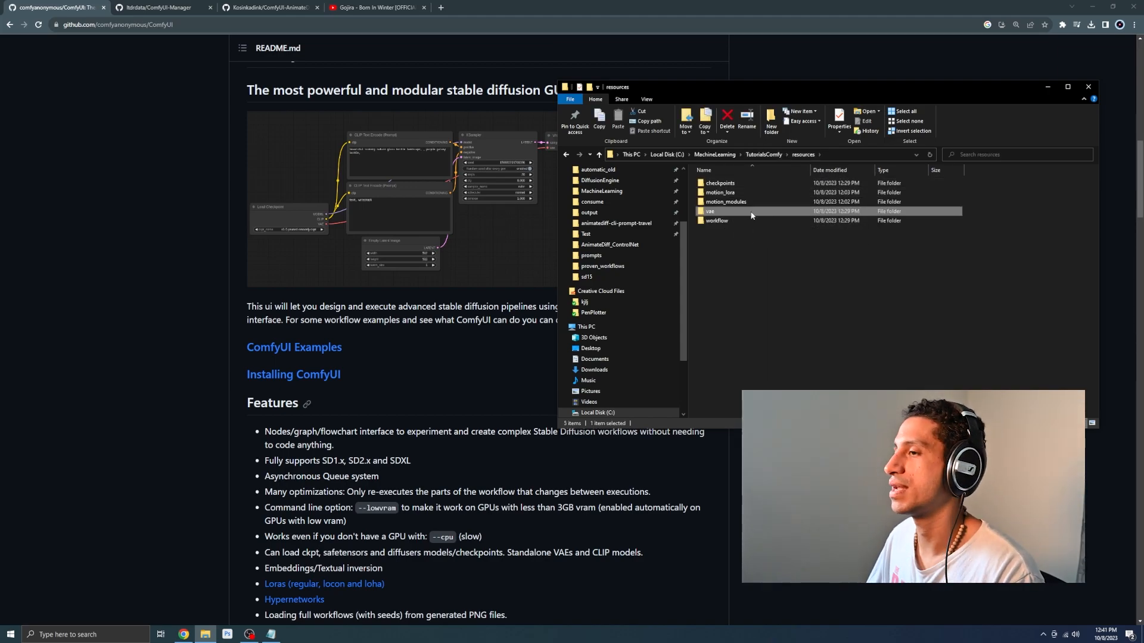
left_click(741, 332)
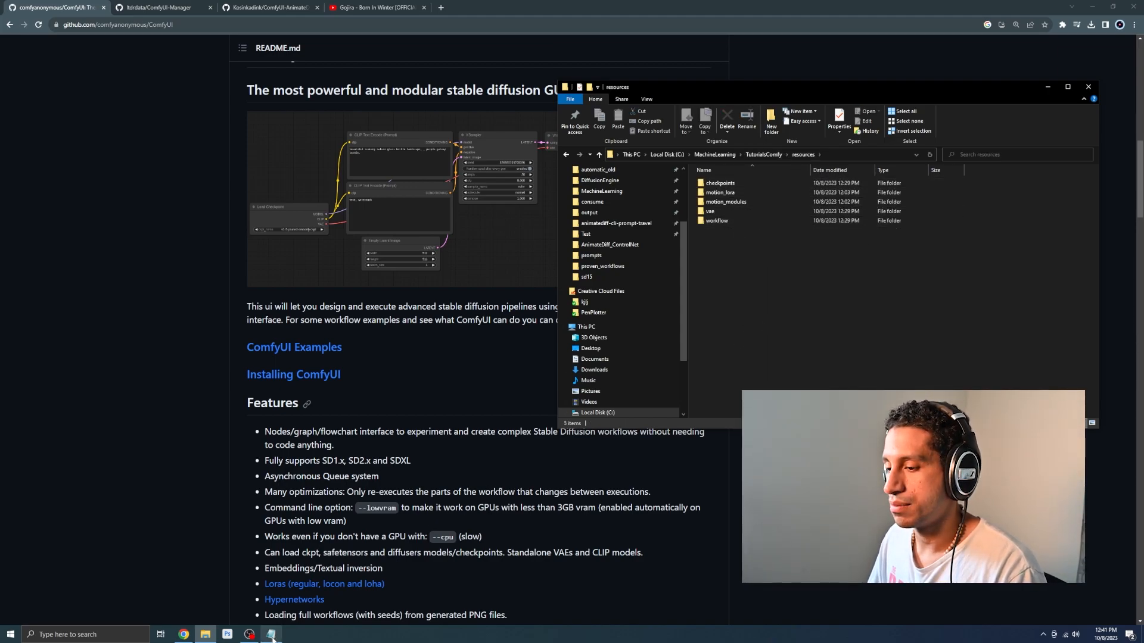
Return to the TutorialsComfy folder and open a command prompt at that location.
left_click(772, 155)
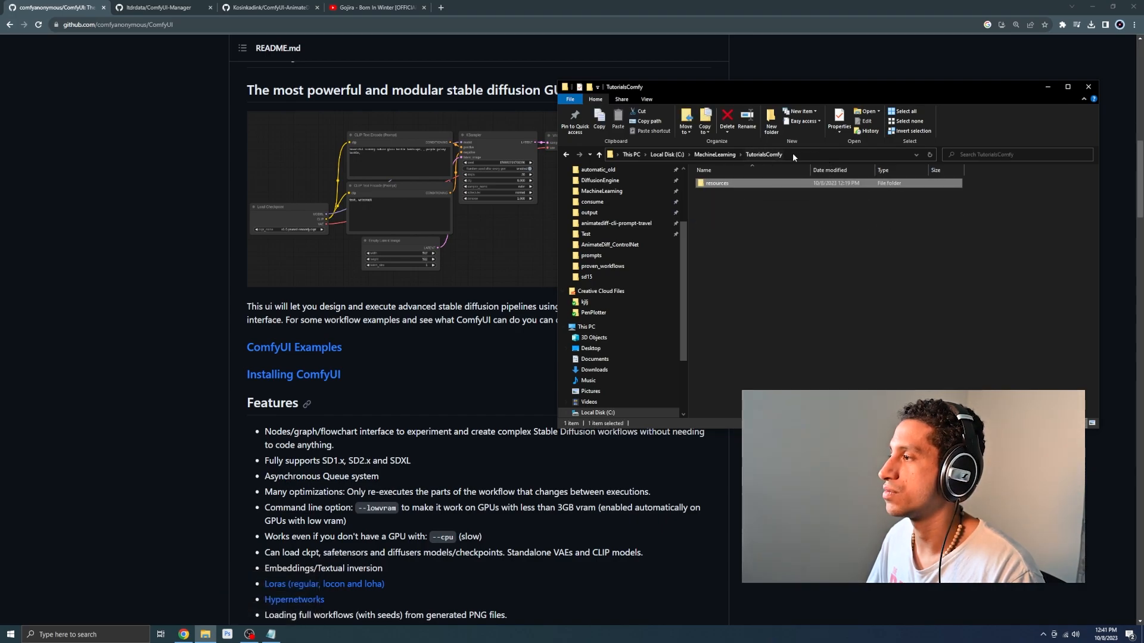
left_click(809, 154)
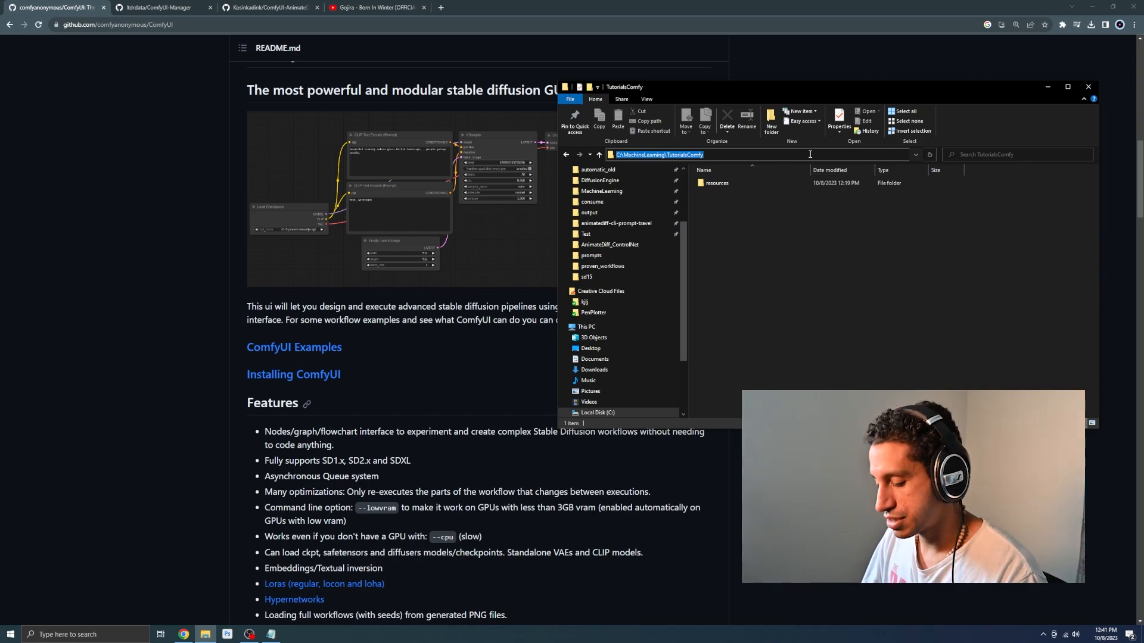
type("cmd")
key("Return")
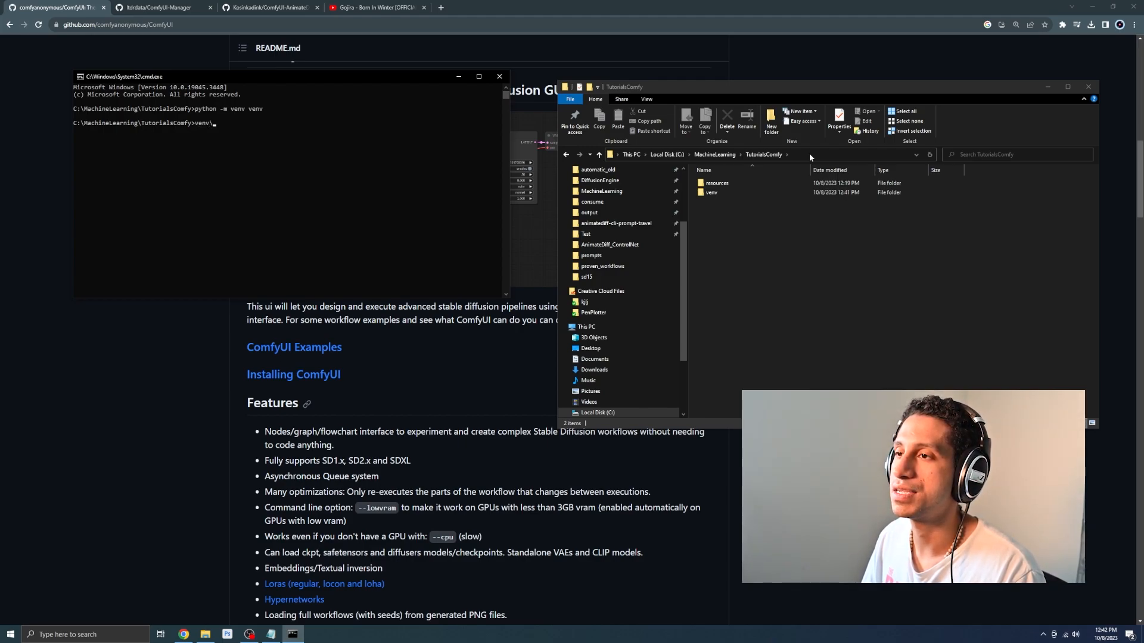
Activate the virtual environment in the command prompt with venv\Scripts\activate.
type("ripts\\a")
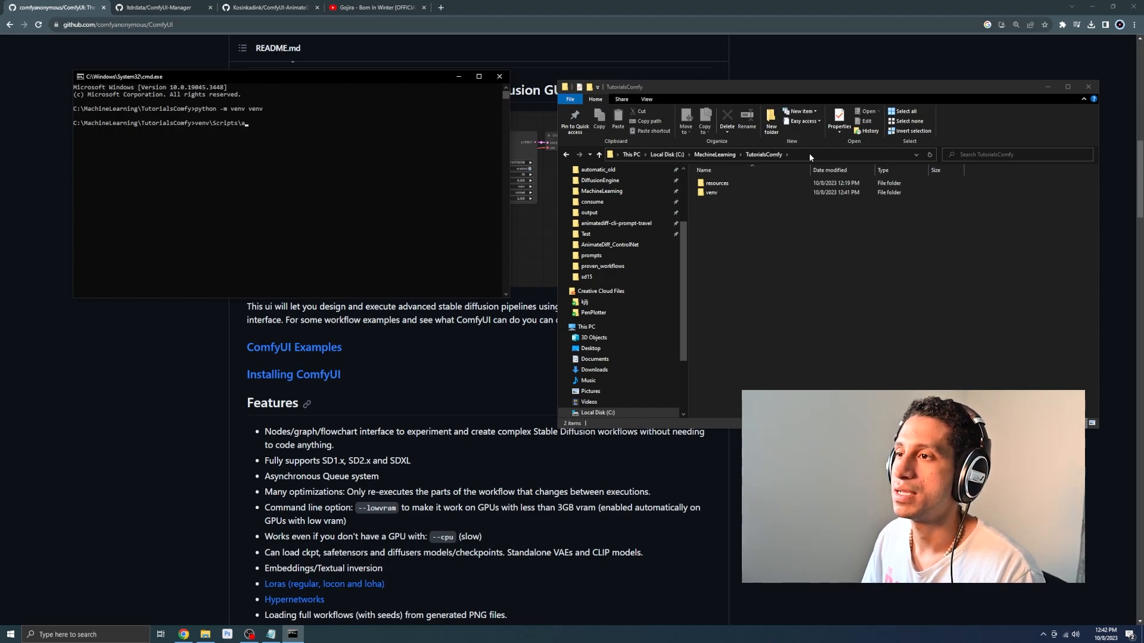
type("ctivate")
key("Return")
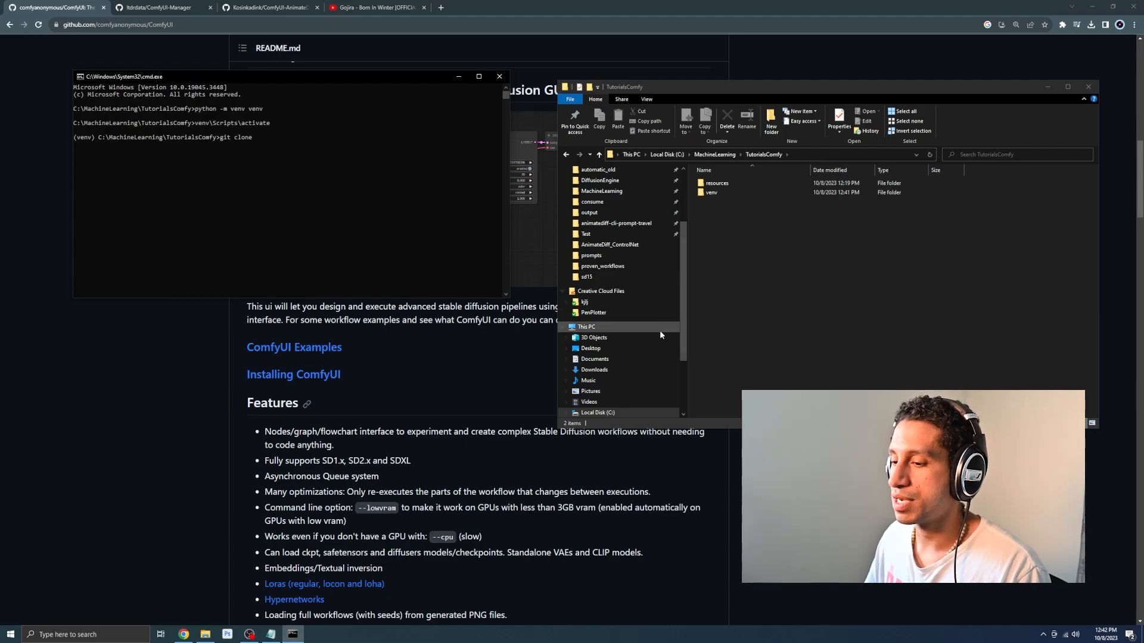
Switch to the browser and copy the HTTPS clone URL of the ComfyUI GitHub repository.
left_click(271, 634)
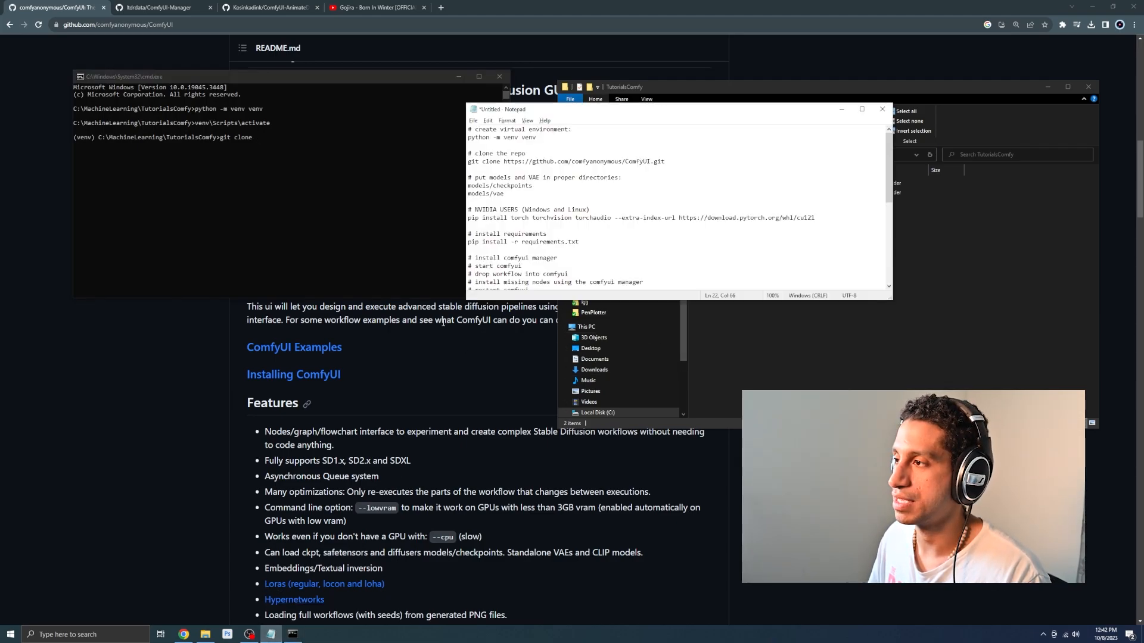
left_click(211, 448)
scroll(586, 316, "up", 5)
scroll(586, 316, "up", 5)
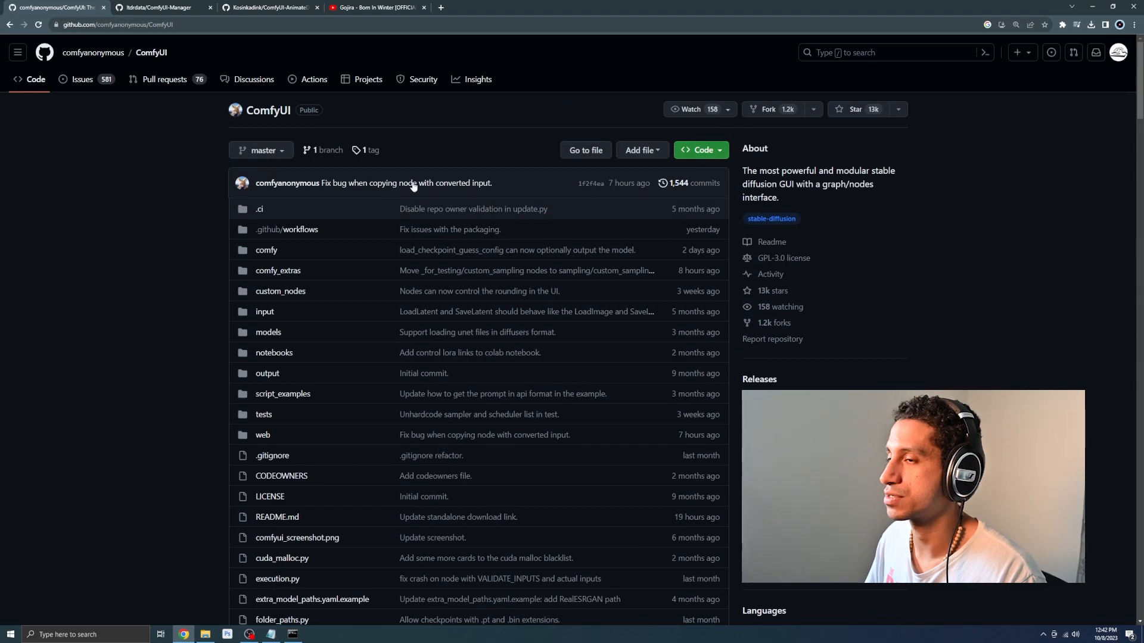
left_click(703, 150)
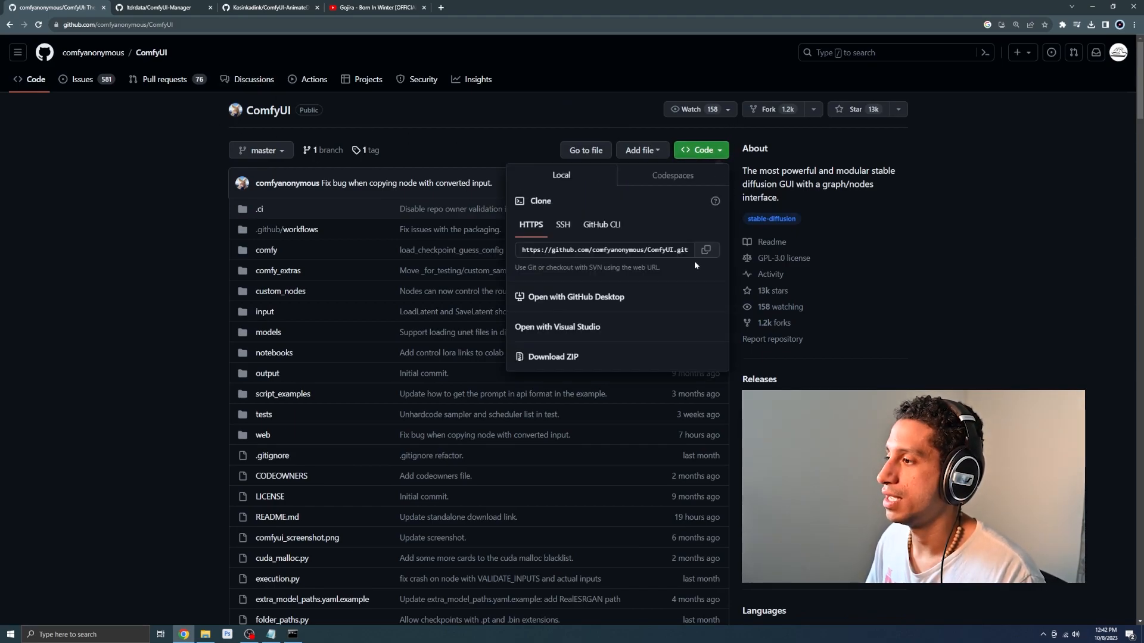
left_click(709, 253)
key("alt+Tab")
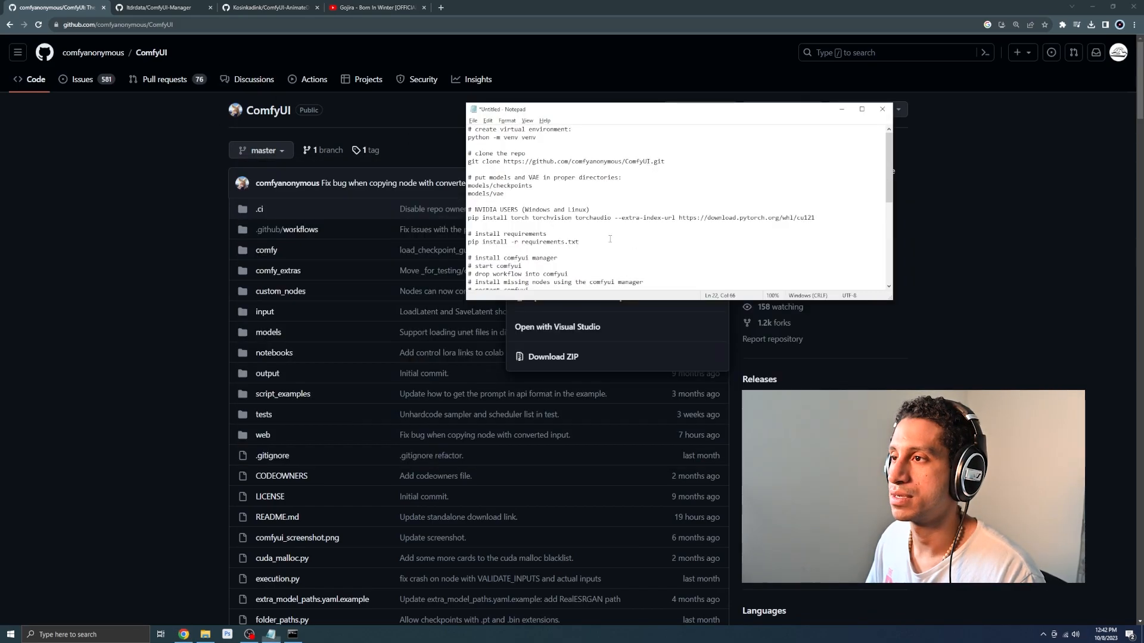
key("alt+Tab")
key("Tab")
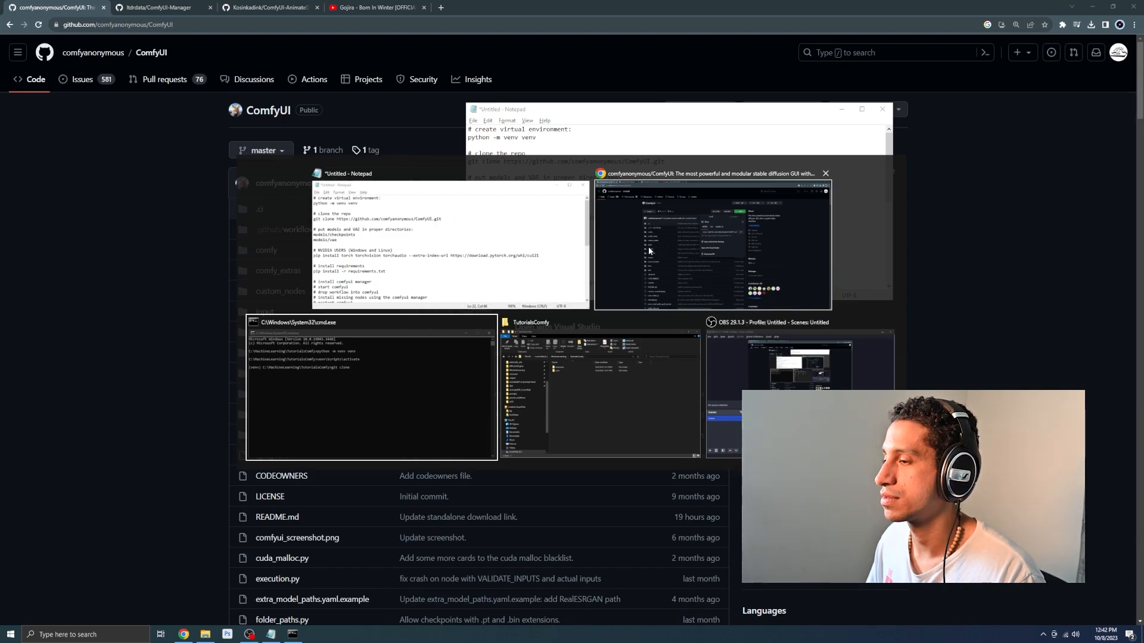
left_click(412, 339)
type("git clone")
key("ctrl+v")
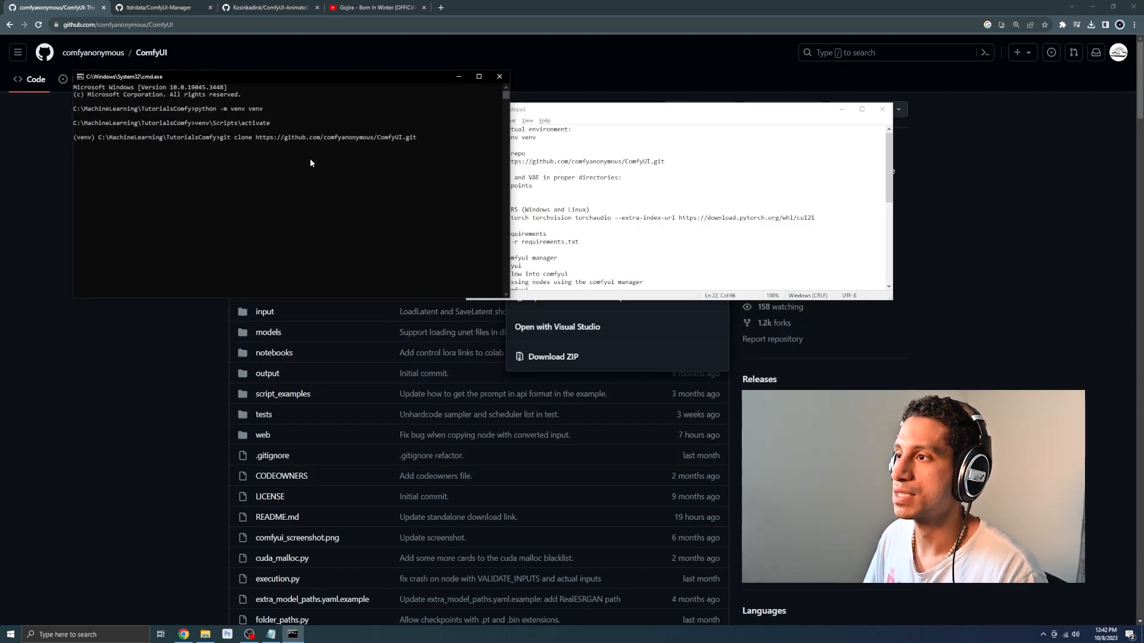
key("Return")
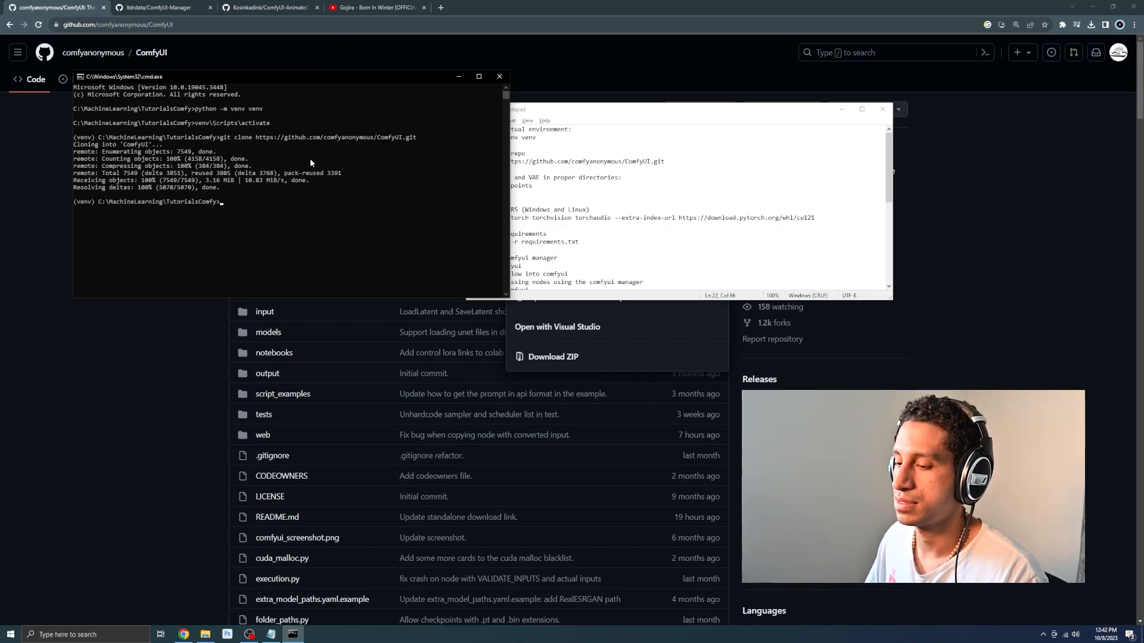
Switch to File Explorer and examine the contents of the cloned ComfyUI folder inside TutorialsComfy.
left_click(205, 634)
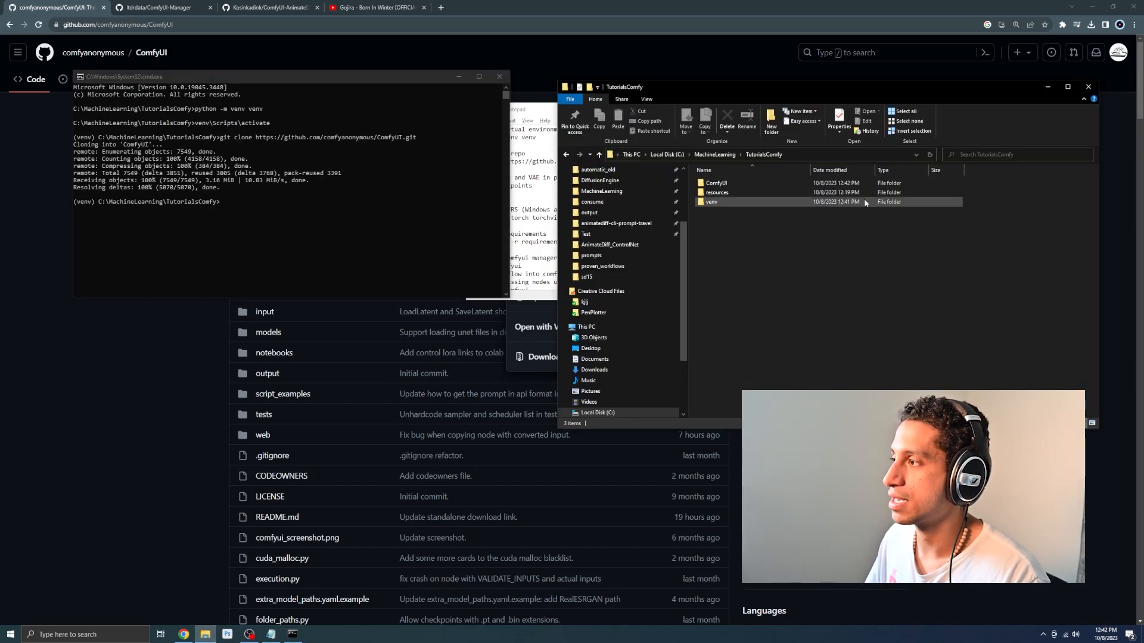
double_click(749, 183)
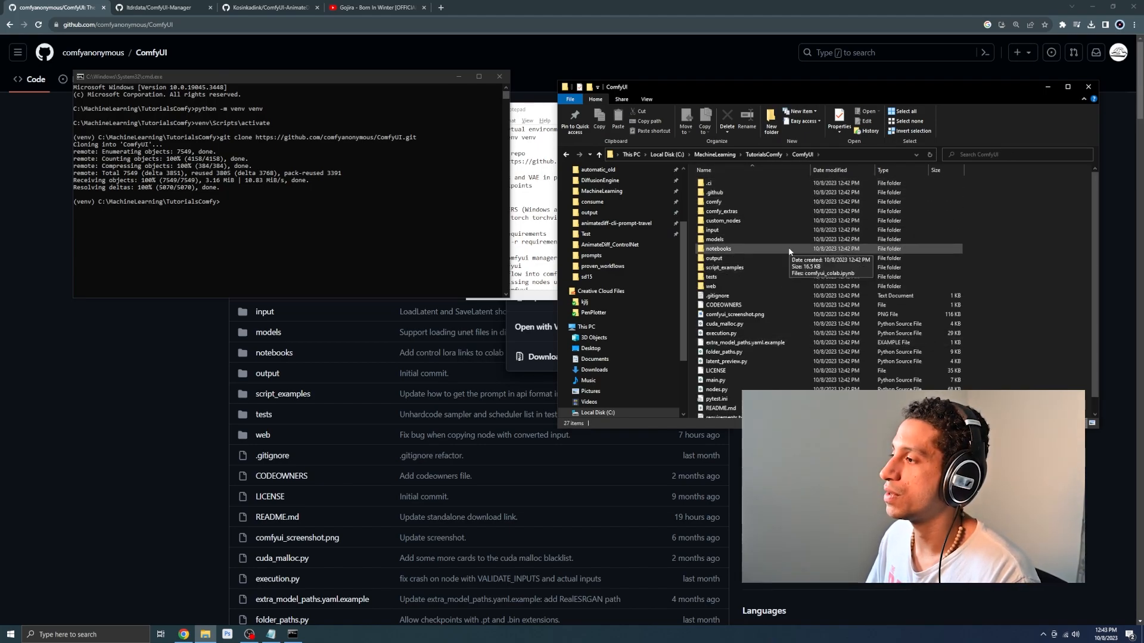
left_click(339, 202)
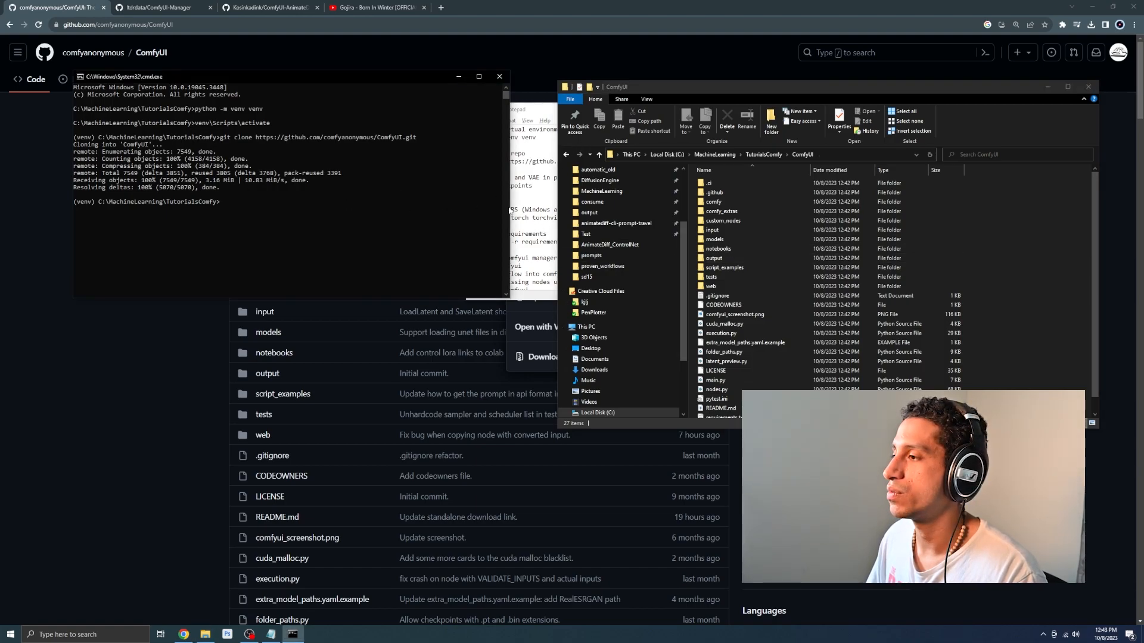
Switch to the Notepad notes and review the lines on placing models and VAE in models/checkpoints and models/vae.
left_click(546, 179)
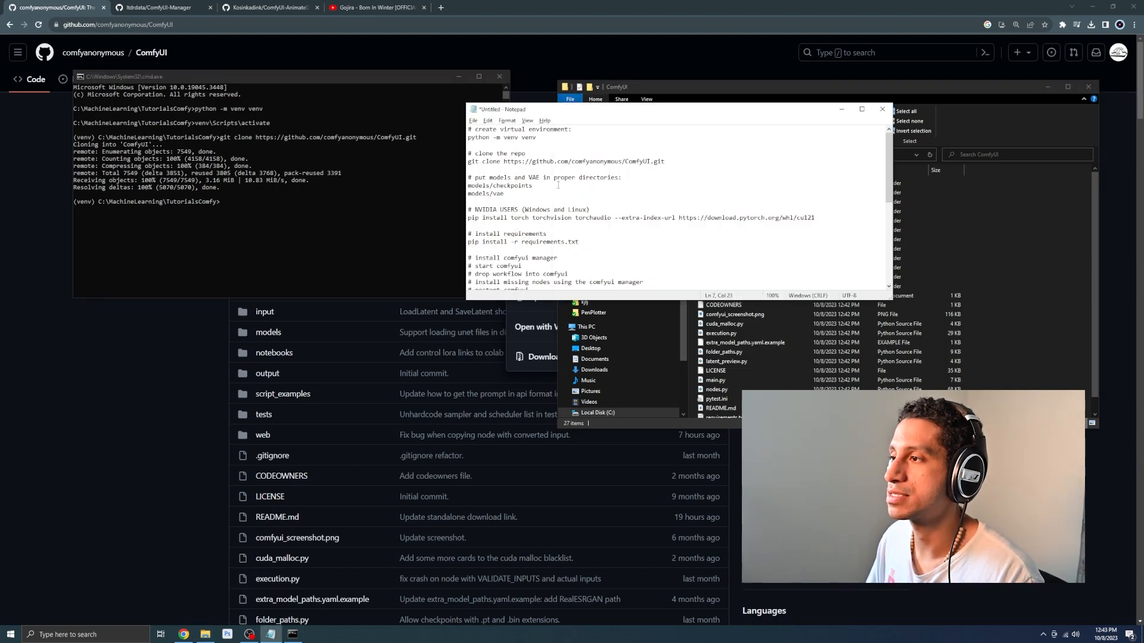
left_click_drag(625, 177, 473, 177)
double_click(500, 177)
double_click(538, 177)
Open the resources folder in a second File Explorer window and place it beside the TutorialsComfy window, narrowing both navigation panes.
left_click_drag(620, 115, 340, 149)
left_click(842, 89)
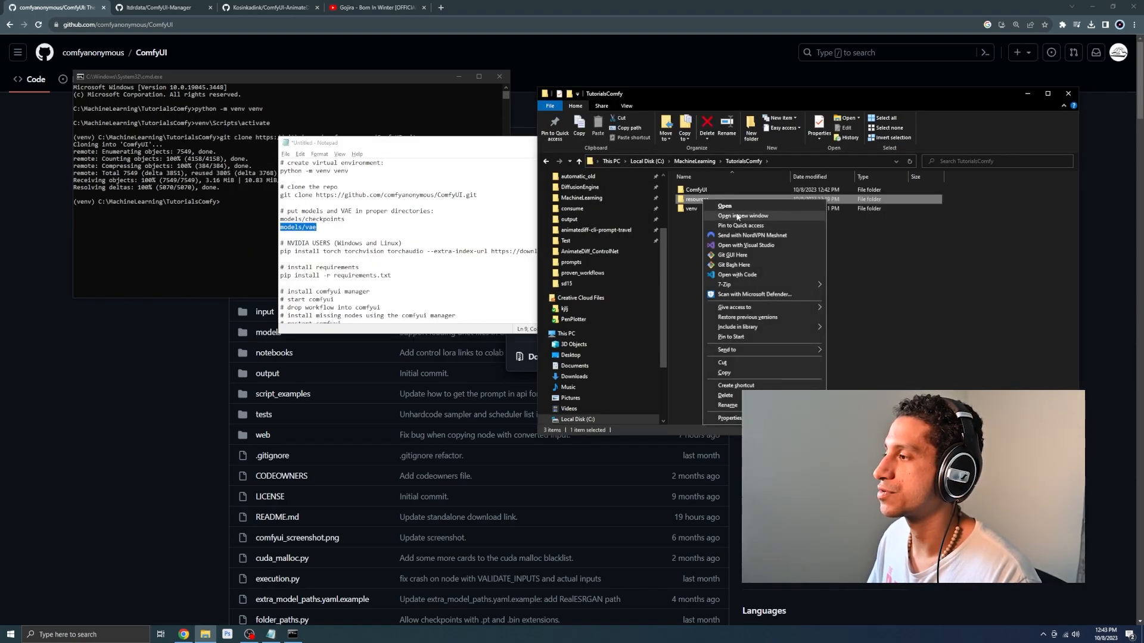
left_click(737, 216)
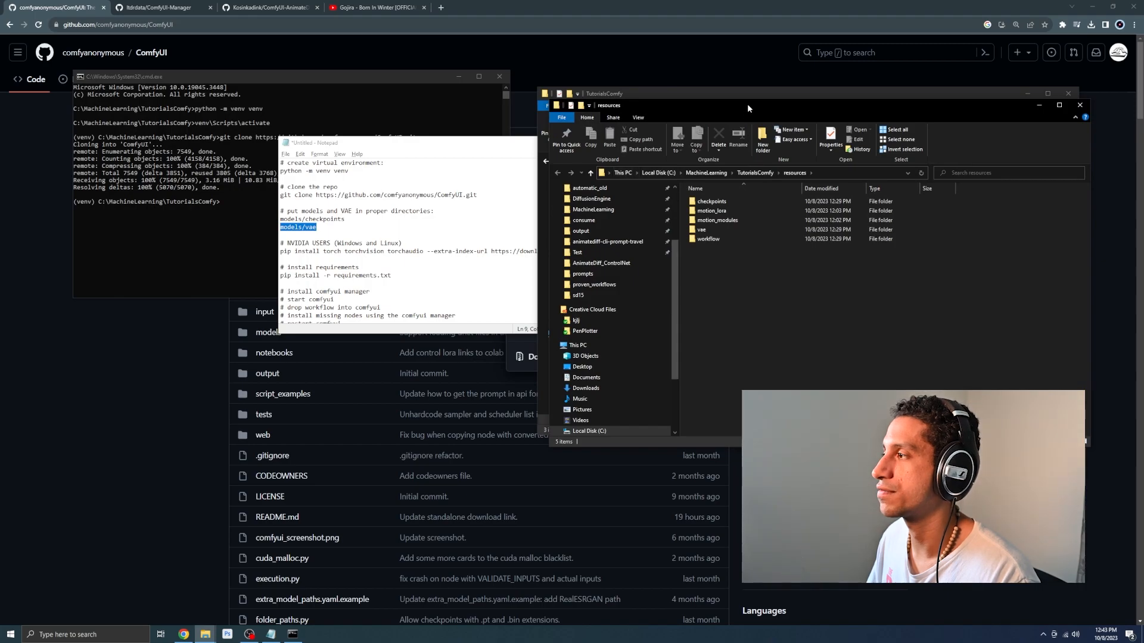
left_click_drag(236, 120, 207, 98)
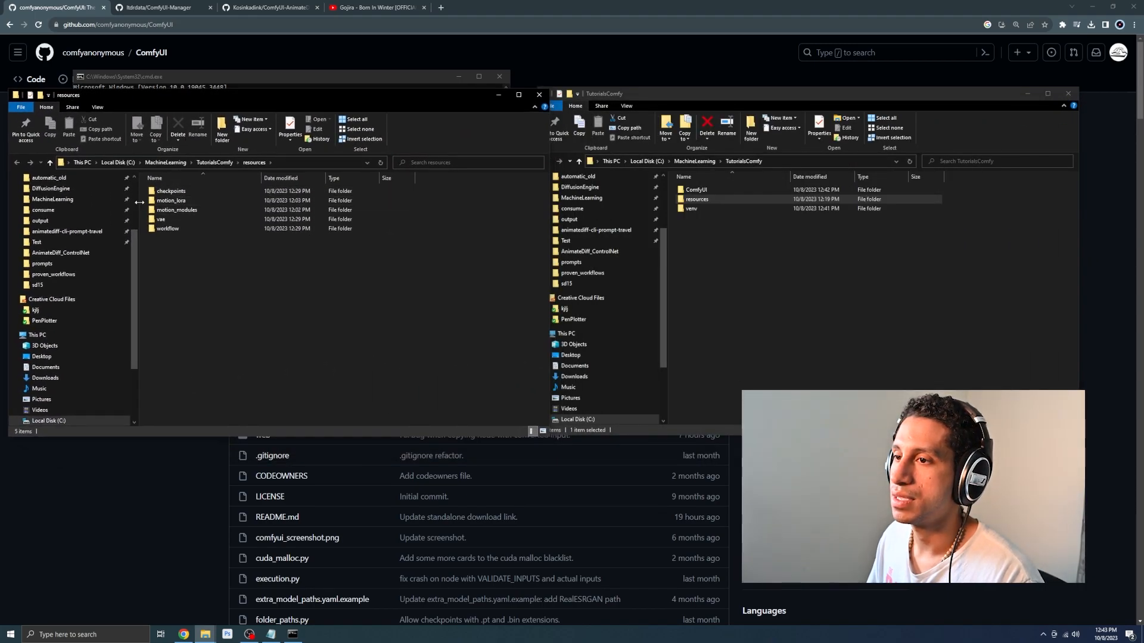
left_click_drag(138, 202, 33, 205)
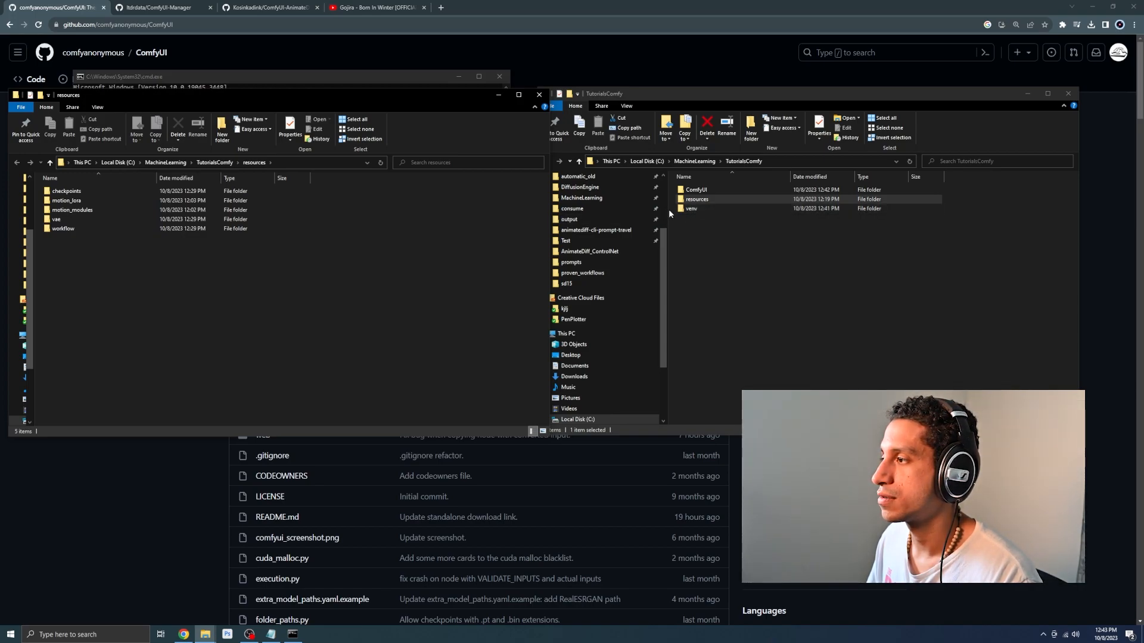
left_click_drag(667, 209, 561, 209)
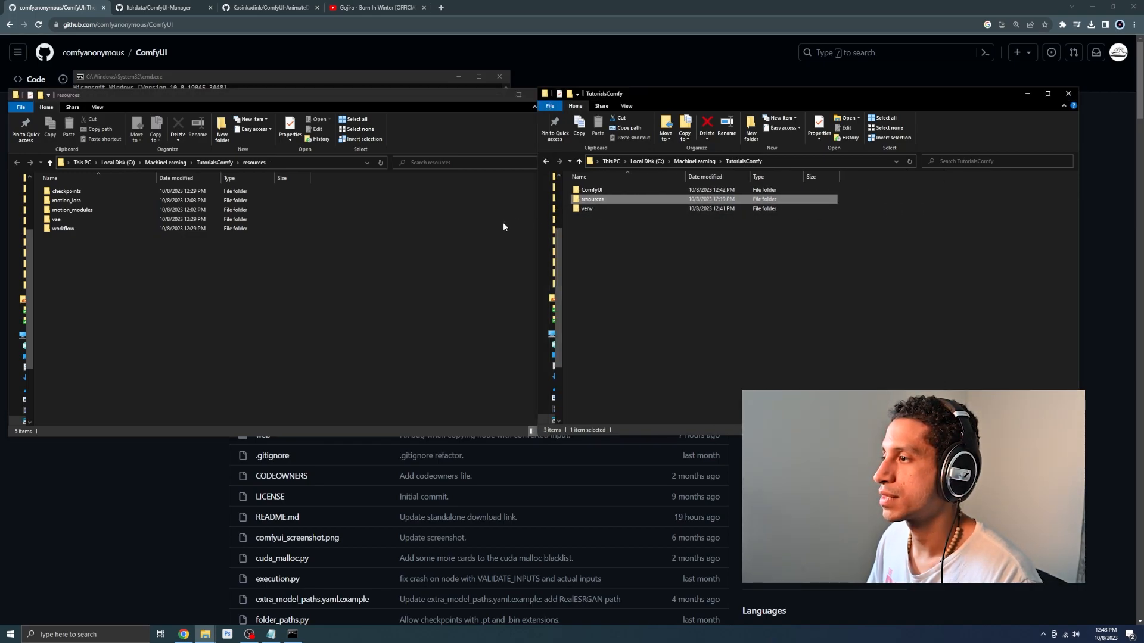
Move the epicrealism and helloyoung25d safetensors files from resources/checkpoints into ComfyUI/models/checkpoints.
double_click(66, 192)
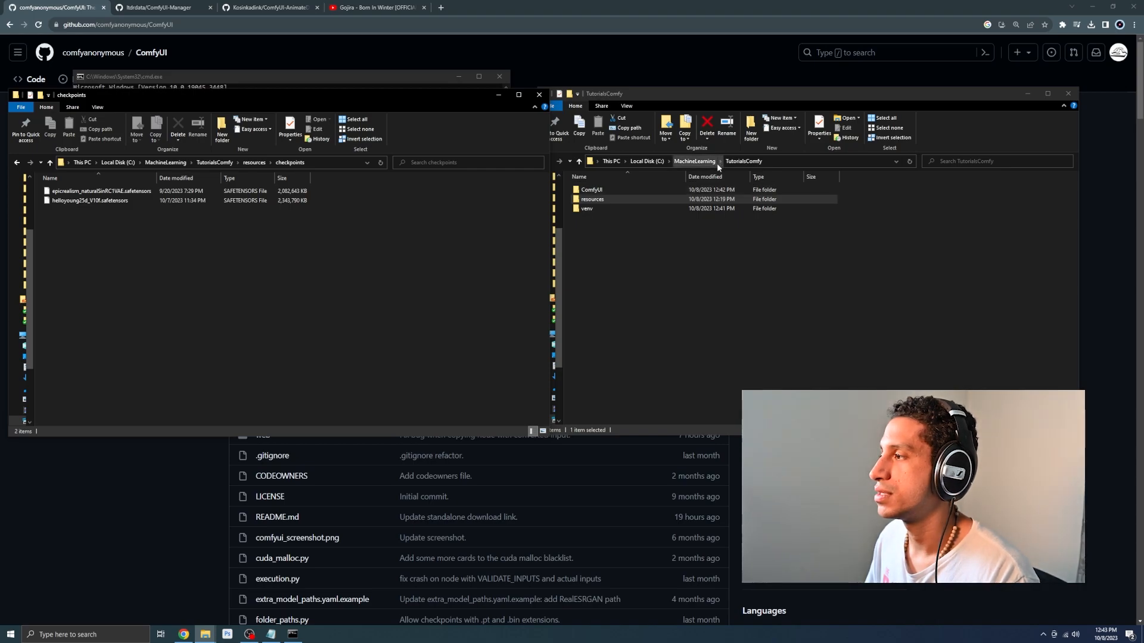
double_click(667, 190)
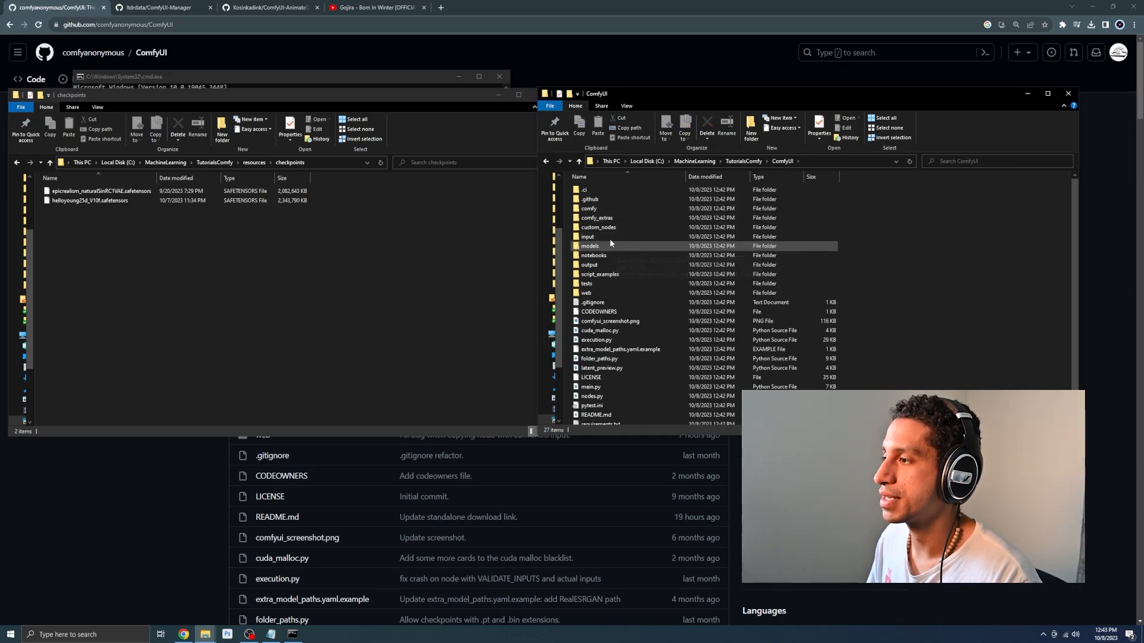
double_click(606, 245)
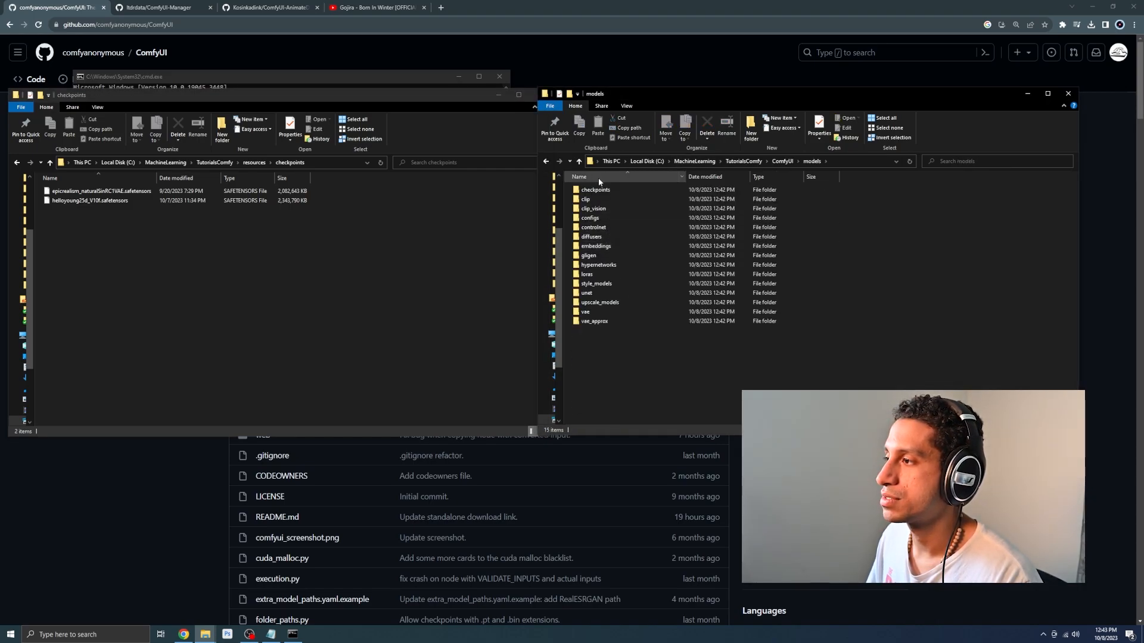
double_click(595, 191)
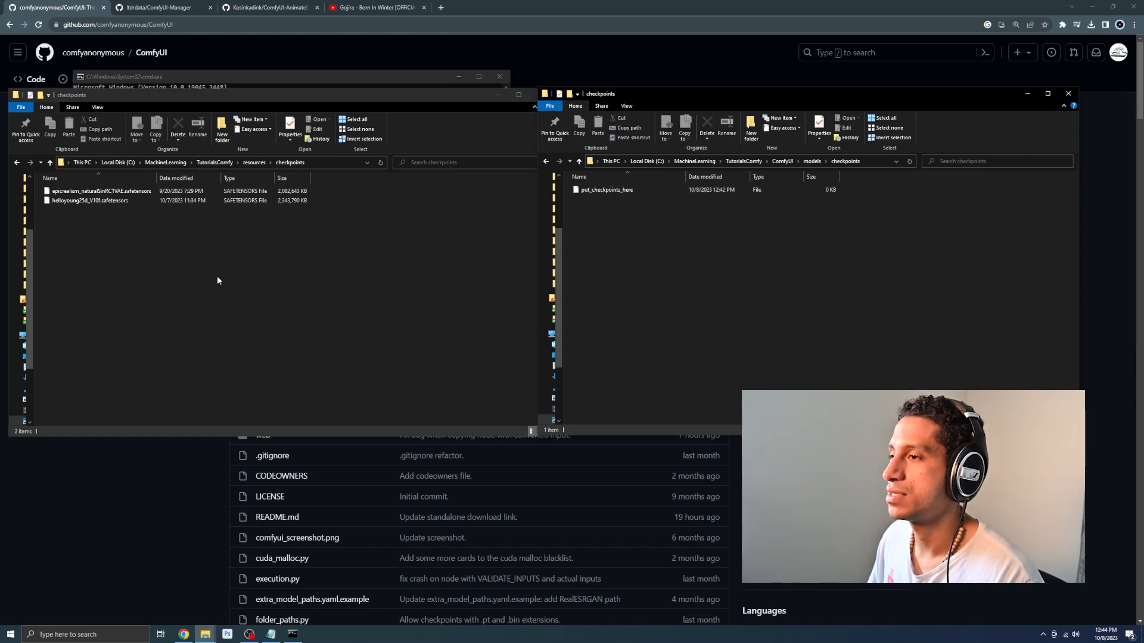
left_click_drag(58, 240, 663, 229)
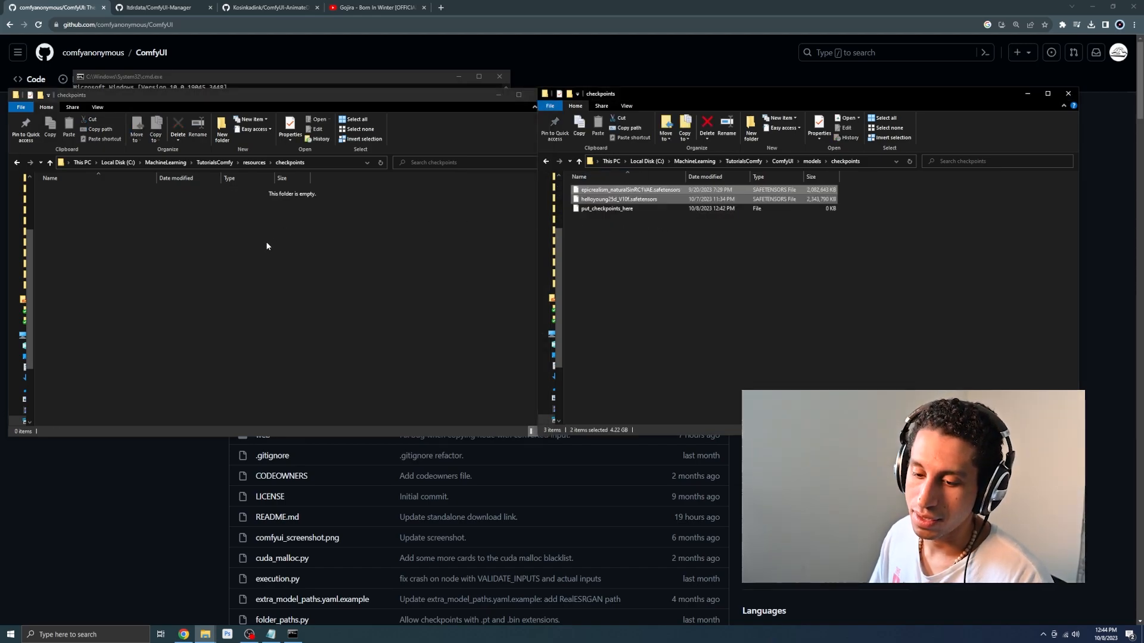
left_click(627, 232)
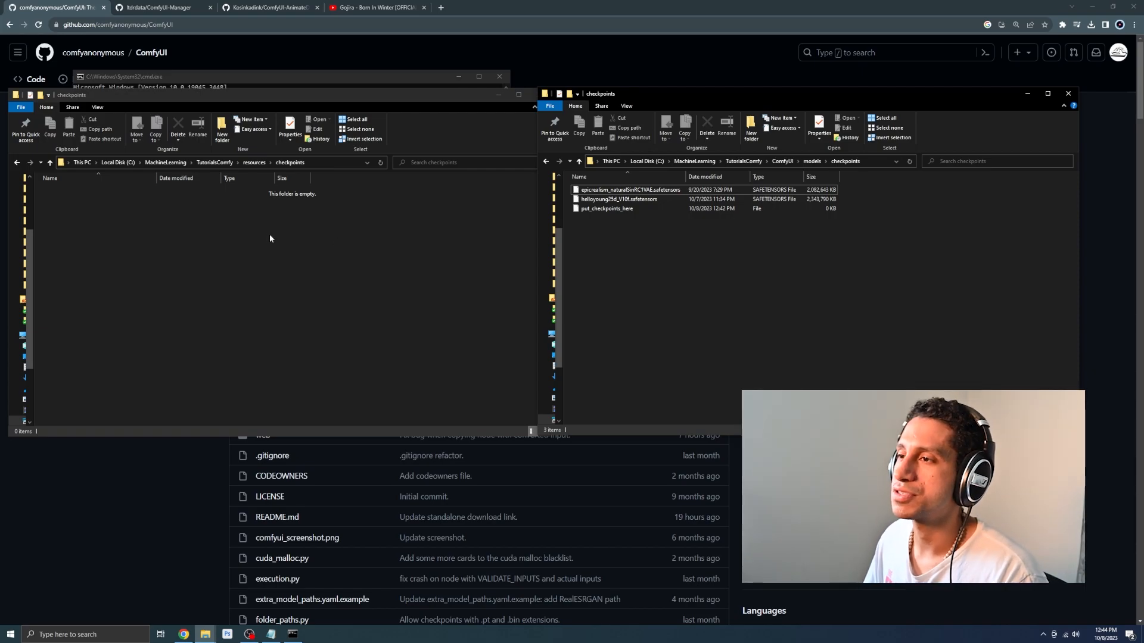
Move BerrysMix.vae.safetensors from the resources/vae folder into ComfyUI/models/vae.
left_click(254, 162)
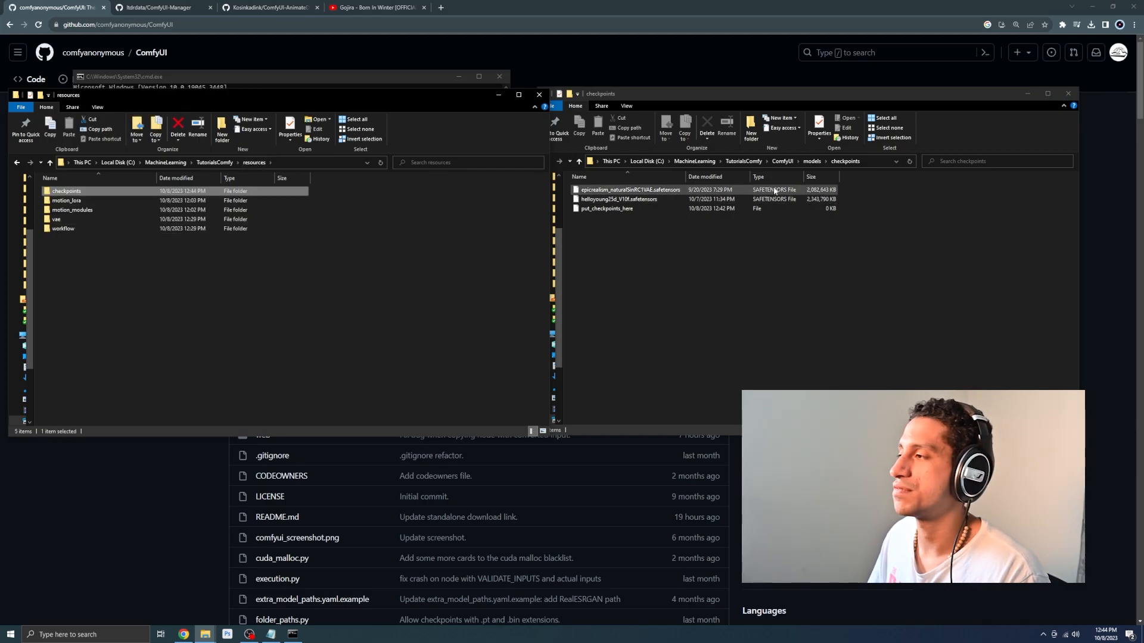
left_click(801, 164)
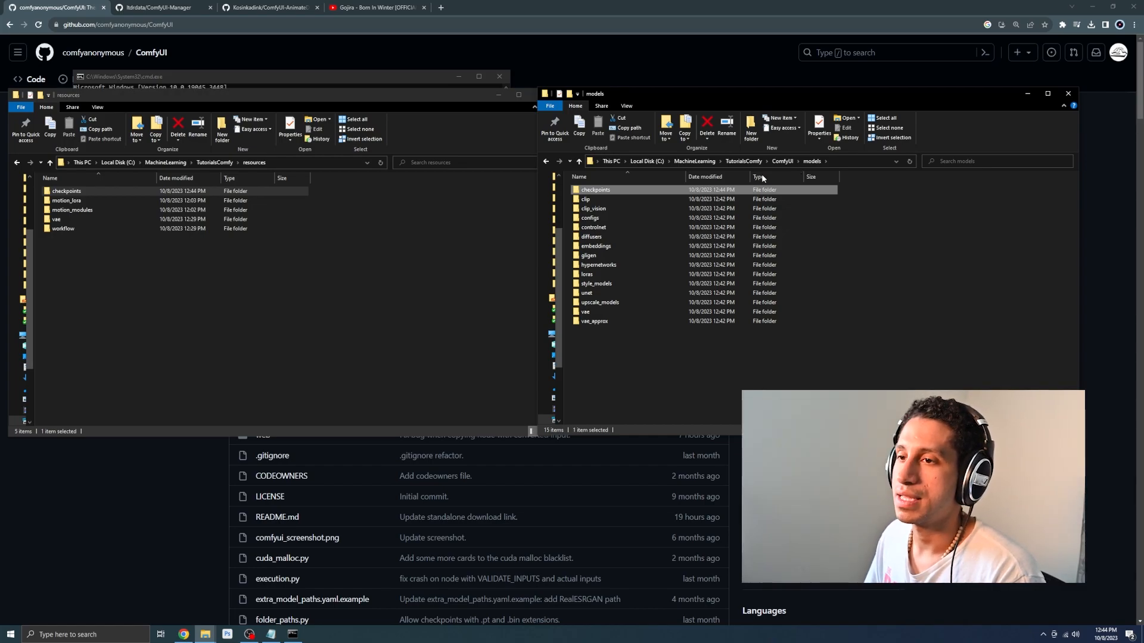
double_click(60, 219)
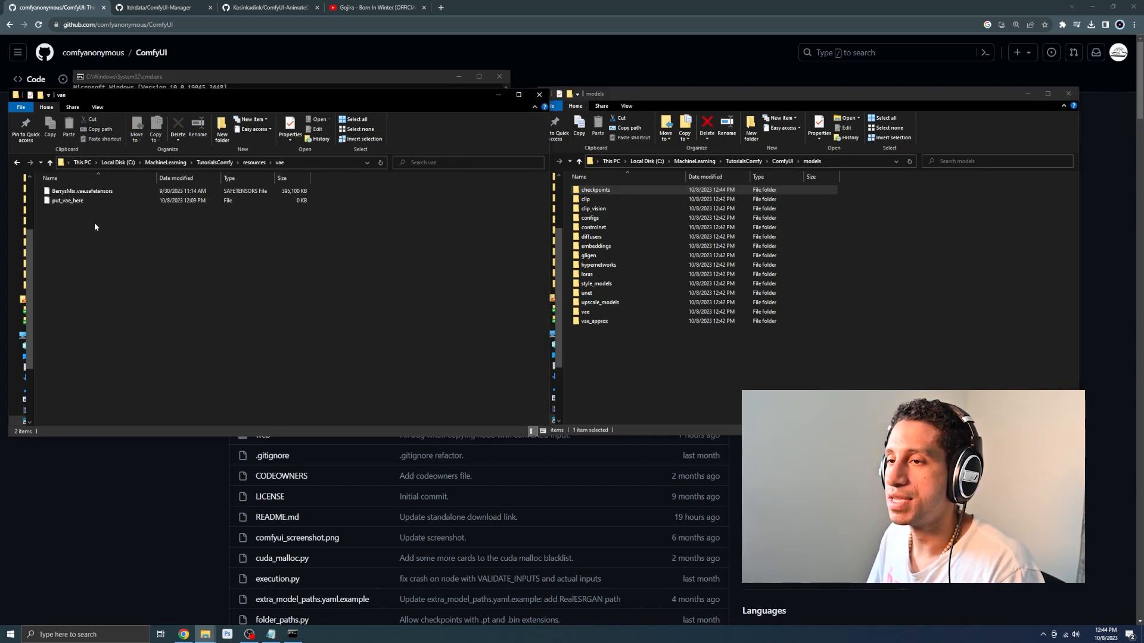
left_click(664, 342)
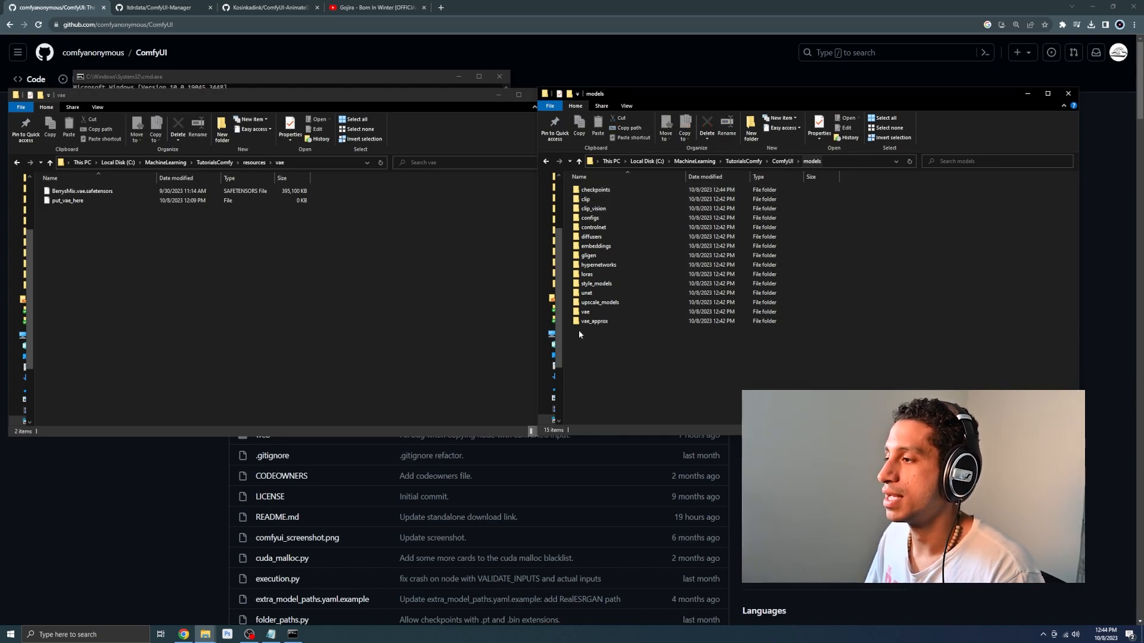
double_click(586, 311)
left_click_drag(138, 238, 706, 283)
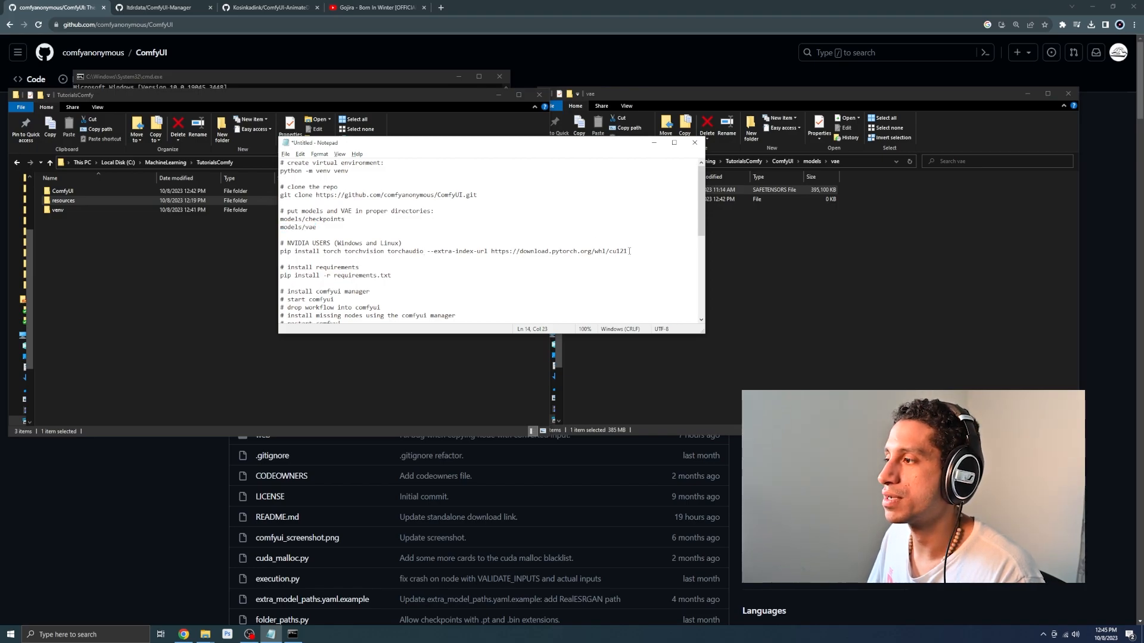
Copy the NVIDIA PyTorch install command from the Notepad notes and check it against the Manual Install section of the ComfyUI README on GitHub.
left_click_drag(630, 250, 267, 249)
key("ctrl+c")
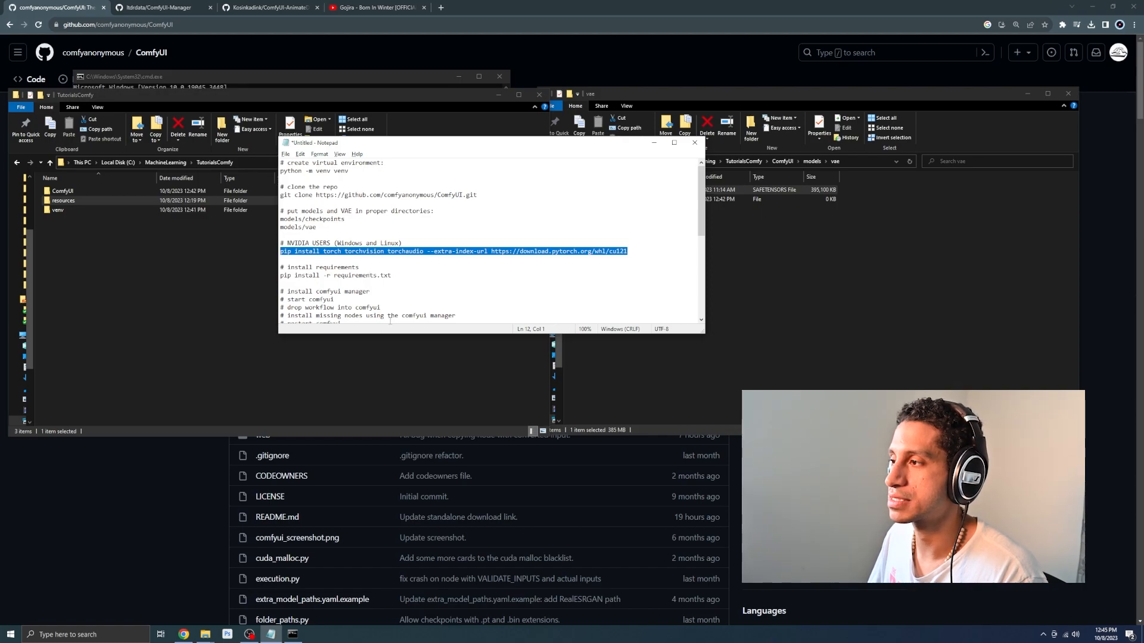
left_click(160, 493)
scroll(303, 423, "down", 20)
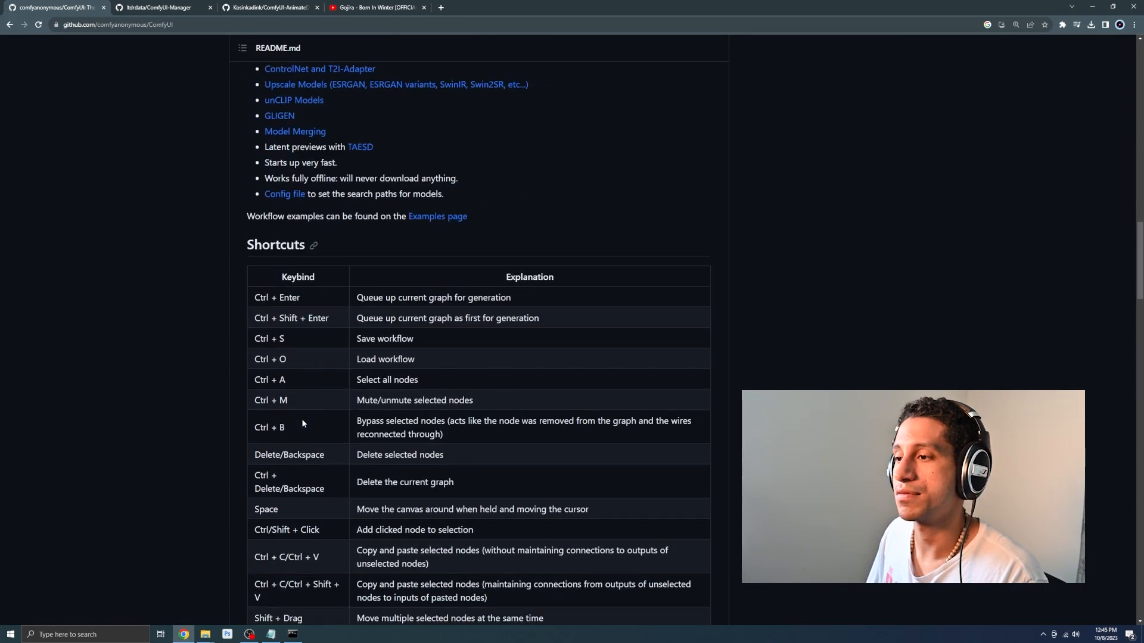
scroll(303, 423, "down", 12)
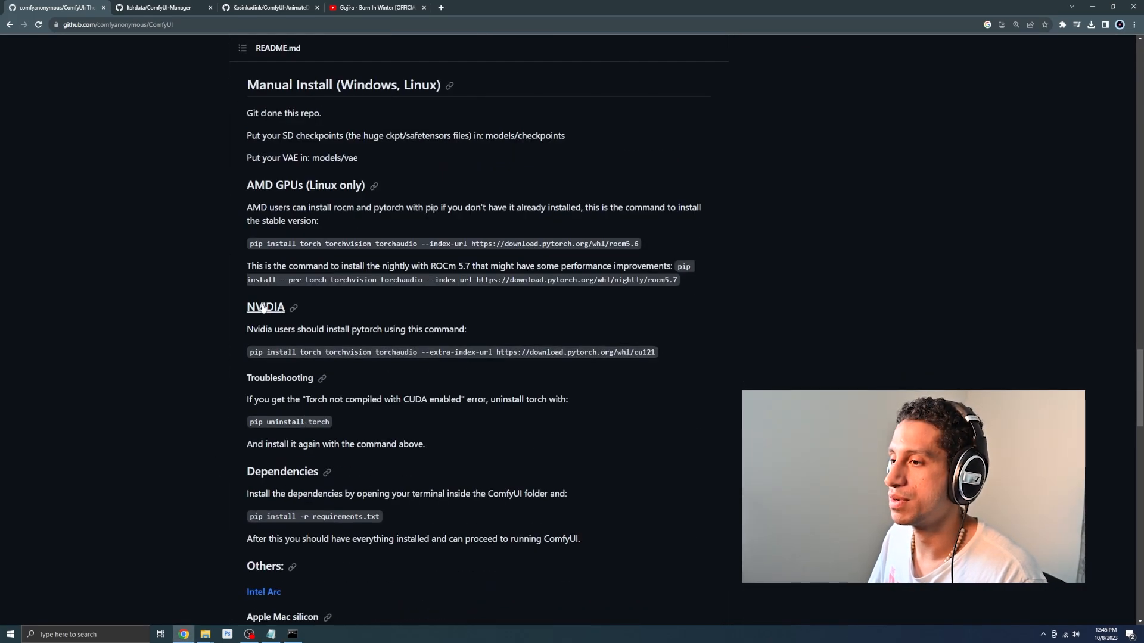
left_click_drag(185, 311, 345, 329)
left_click(664, 334)
double_click(644, 352)
left_click_drag(656, 353, 250, 352)
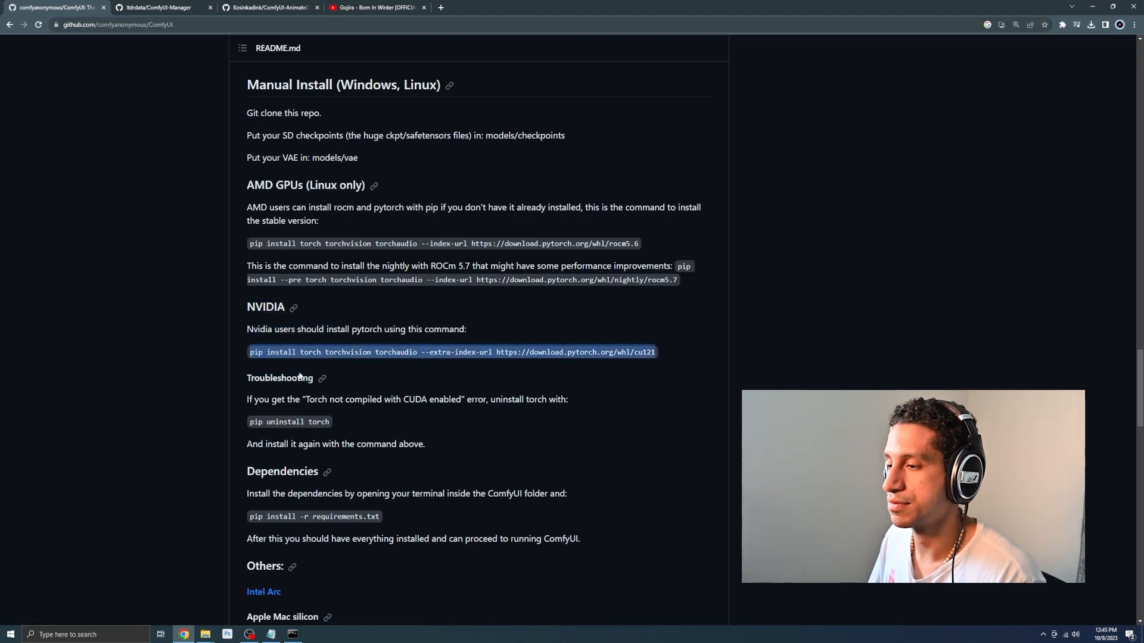
key("alt+Tab")
key("ctrl+v")
key("Return")
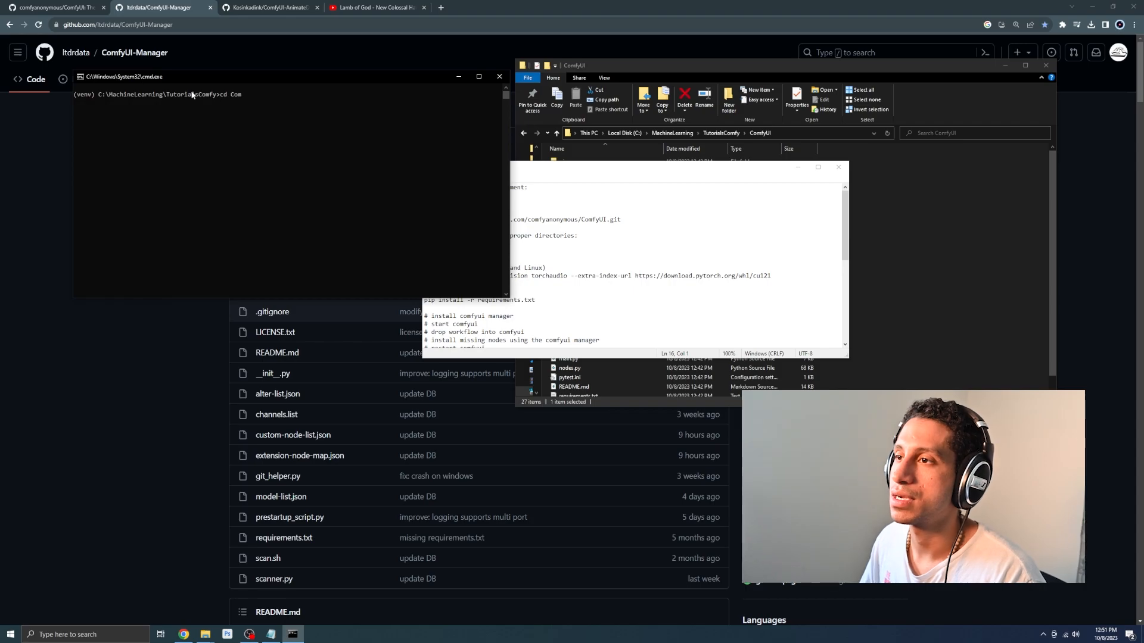
Check the ComfyUI folder inside TutorialsComfy in File Explorer and enter it in the command prompt with cd ComfyUI.
left_click(973, 184)
left_click(710, 134)
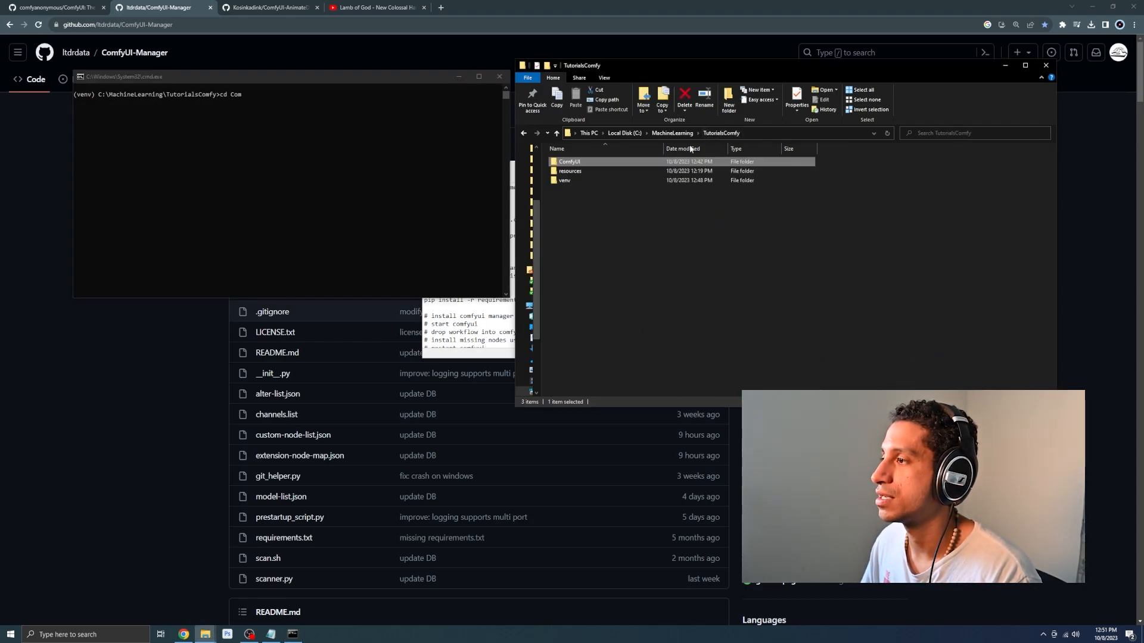
double_click(570, 162)
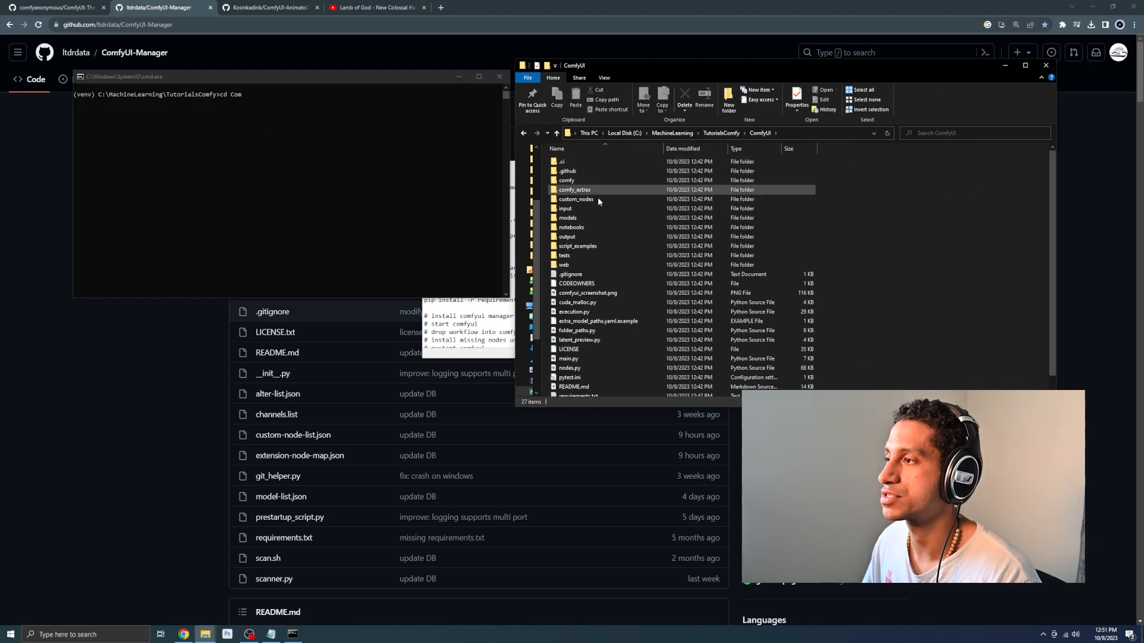
left_click(345, 141)
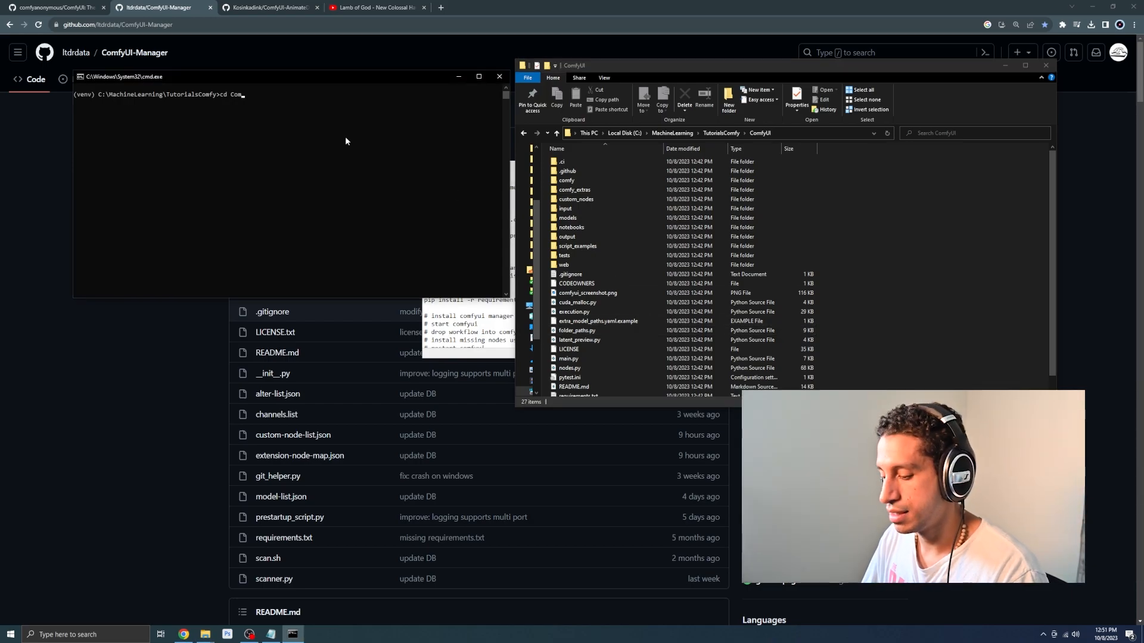
type("cd ComfyU")
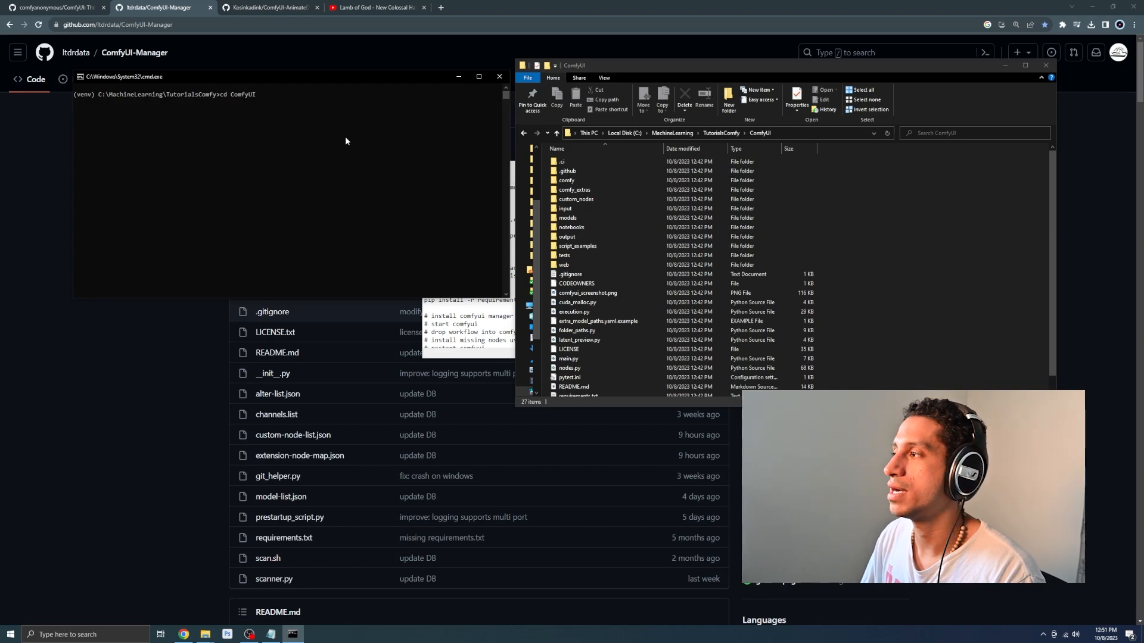
type("I")
key("Return")
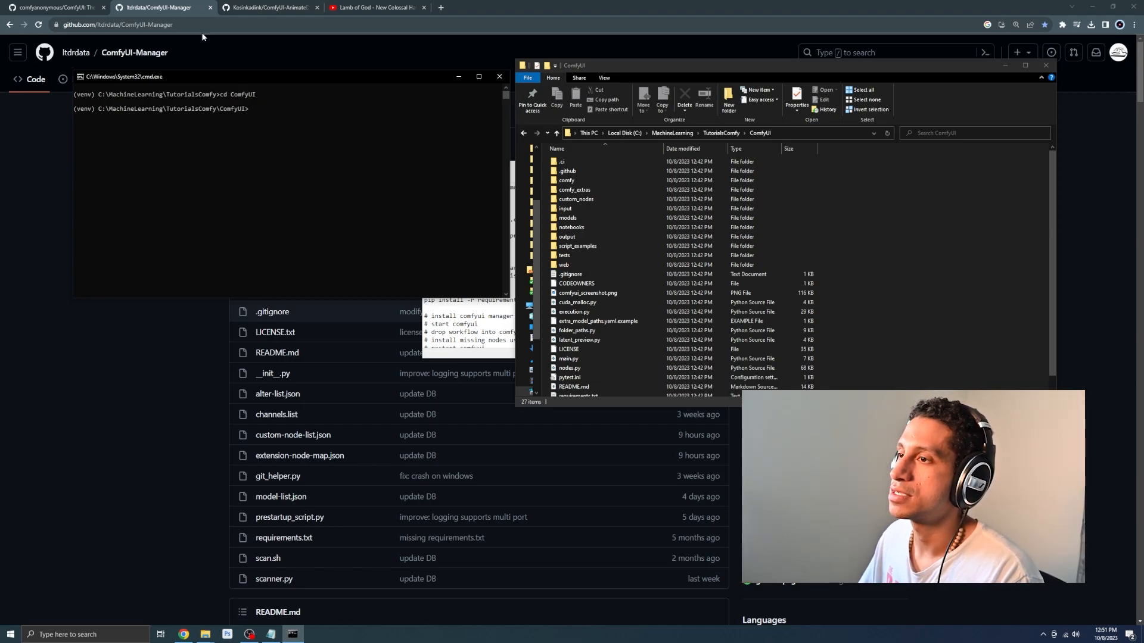
Open requirements.txt from the ComfyUI folder, review the listed packages and close the file.
scroll(596, 264, "down", 1)
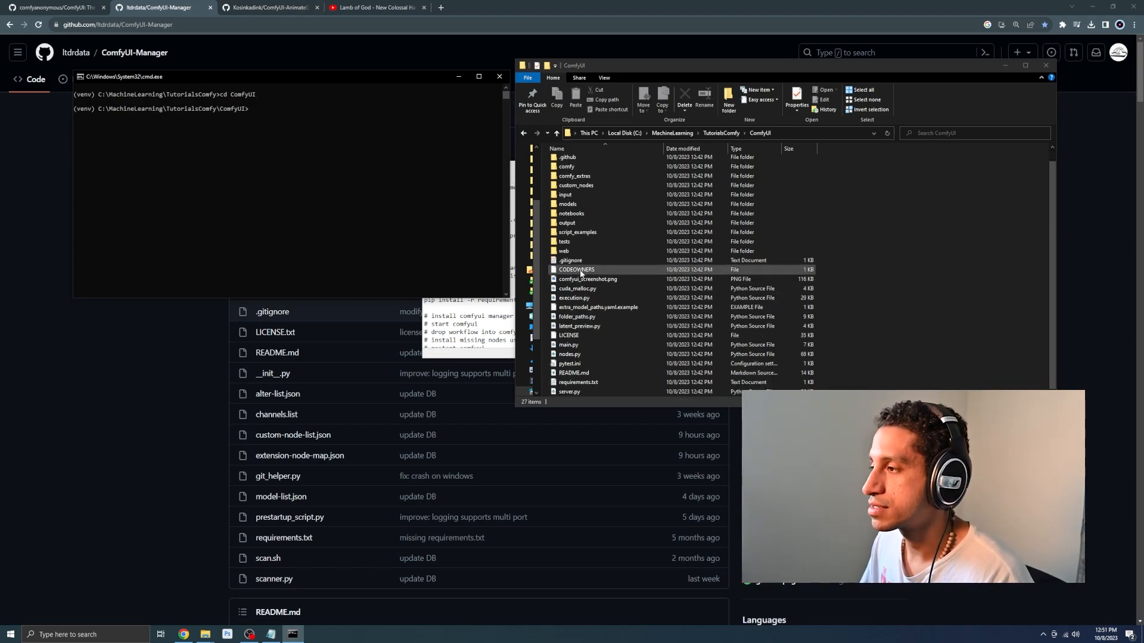
double_click(590, 384)
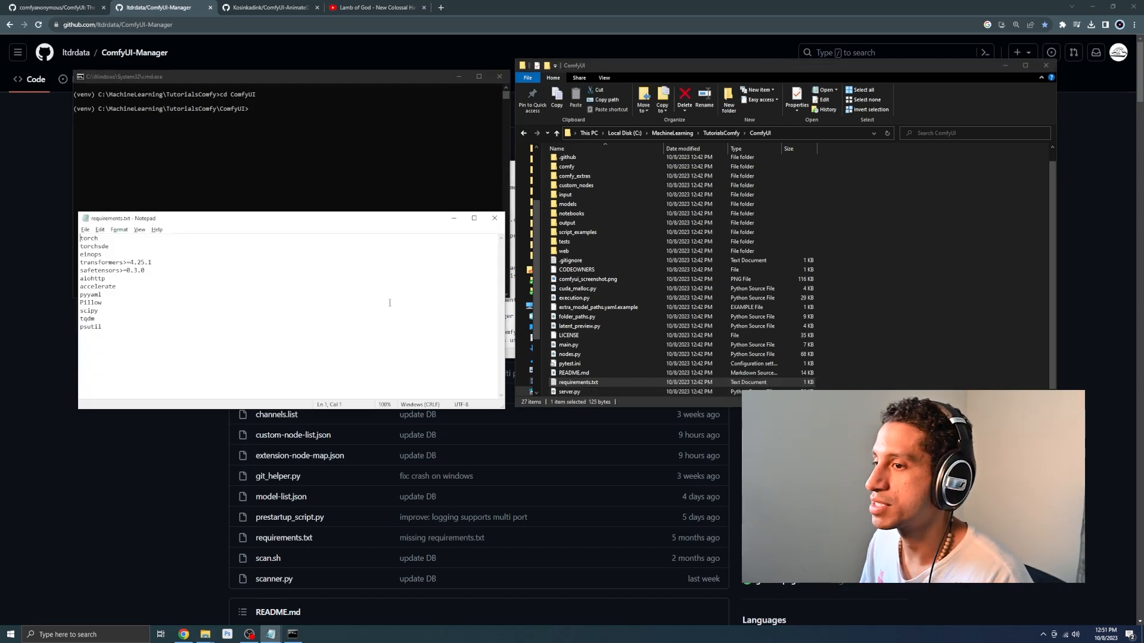
left_click_drag(246, 346, 72, 233)
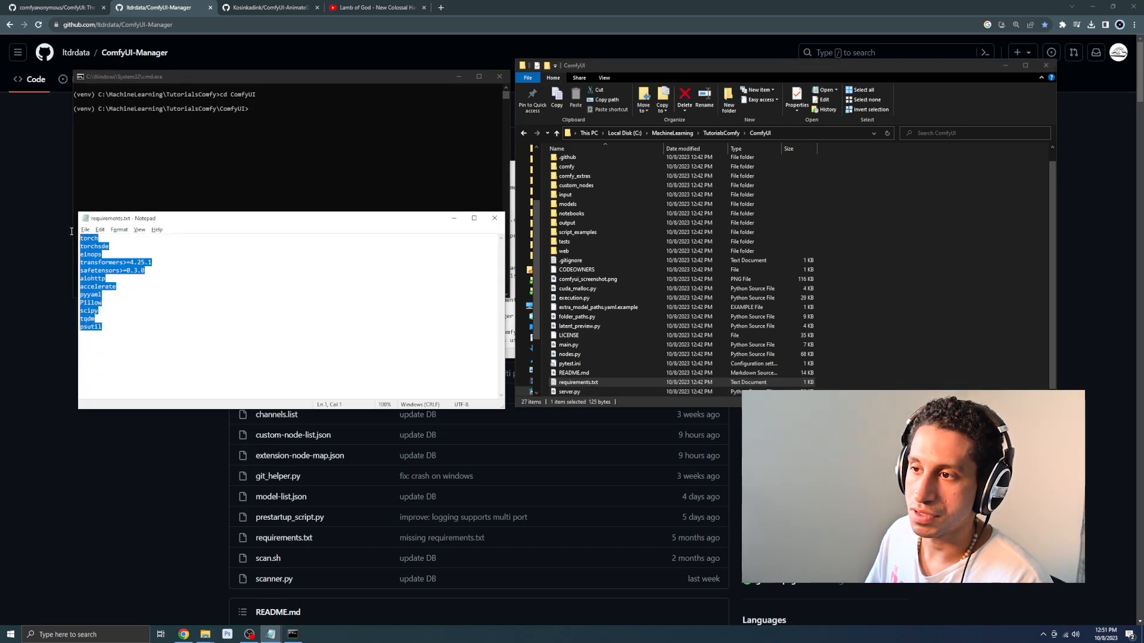
left_click(174, 301)
left_click_drag(134, 333, 71, 240)
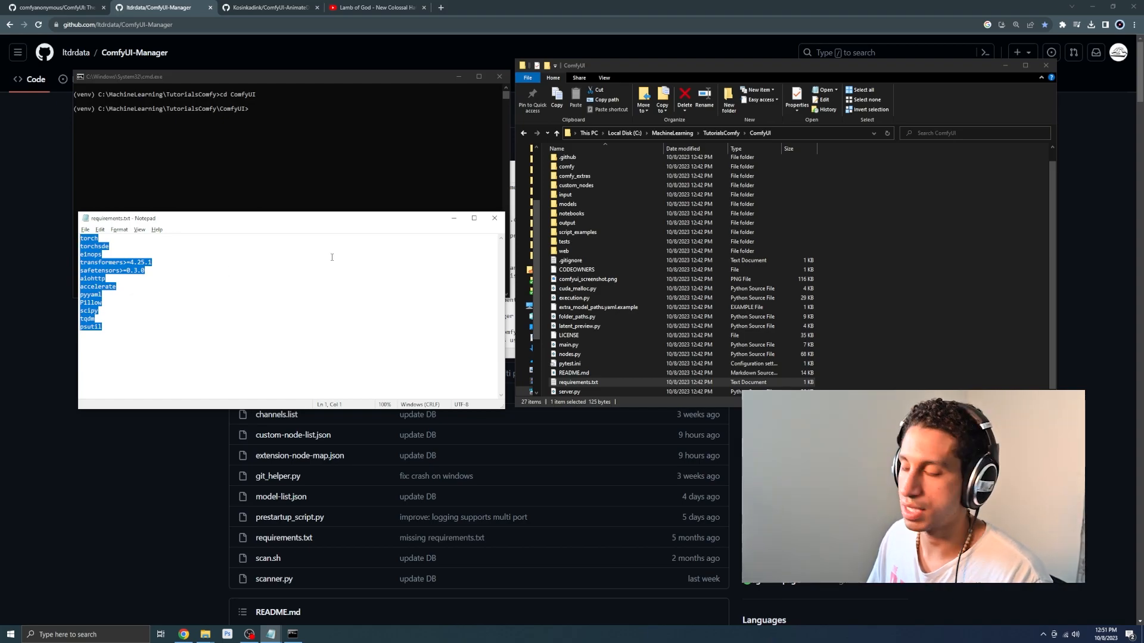
left_click(494, 218)
Following the Notepad notes, run pip install -r requirements.txt in the command prompt from the ComfyUI folder.
left_click(303, 138)
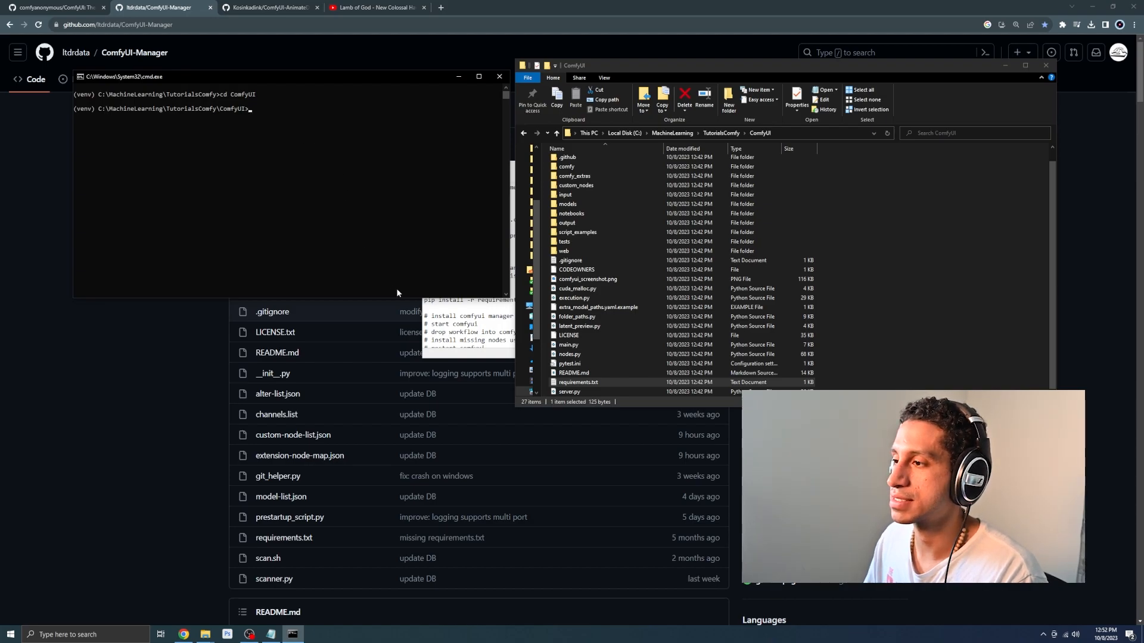
left_click(436, 316)
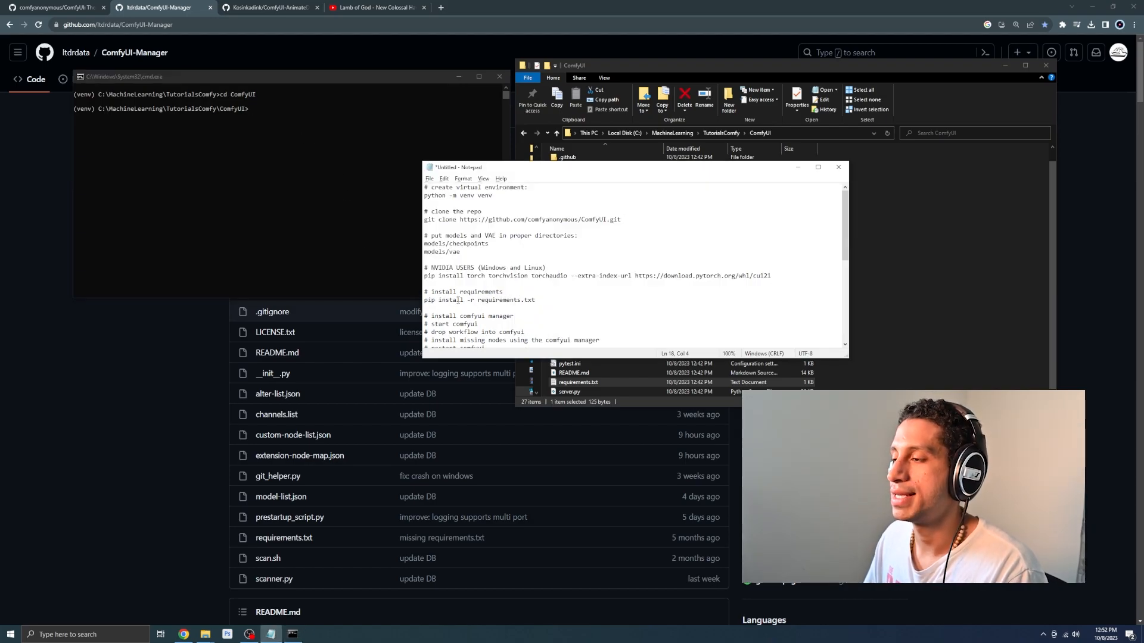
left_click_drag(535, 300, 452, 300)
left_click(320, 126)
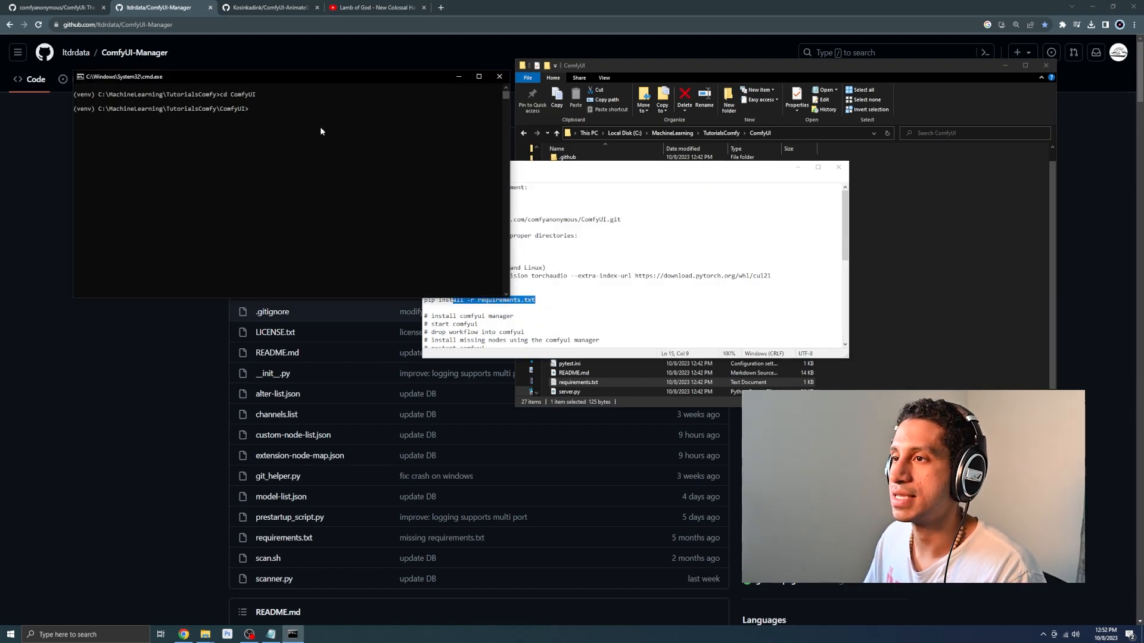
type("pip install")
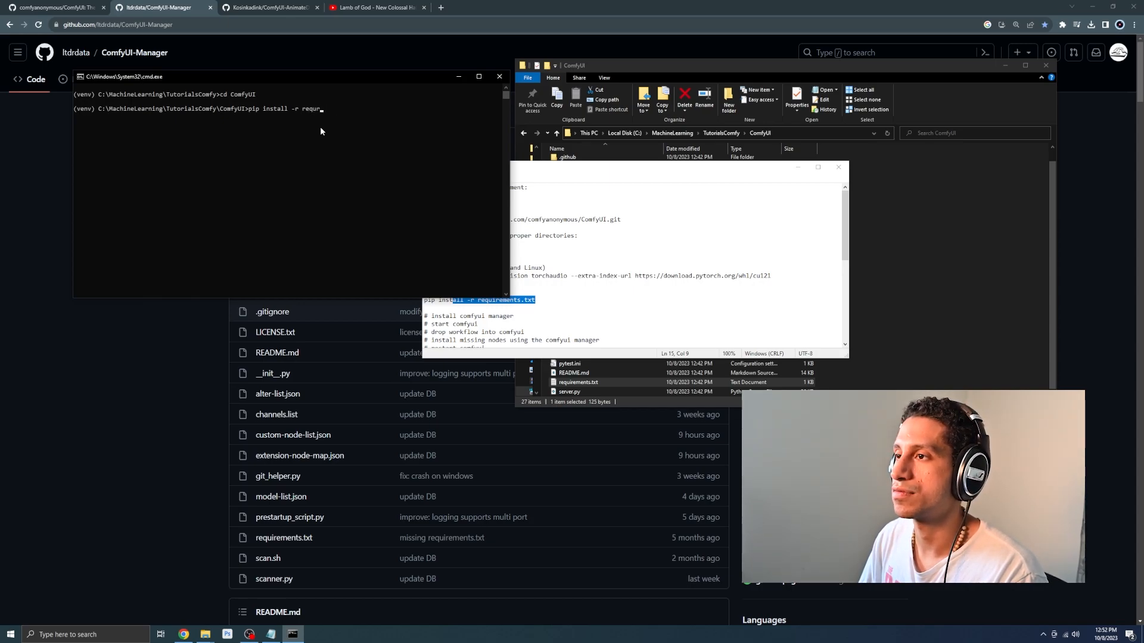
type("-r requirements ")
type("text")
key("Return")
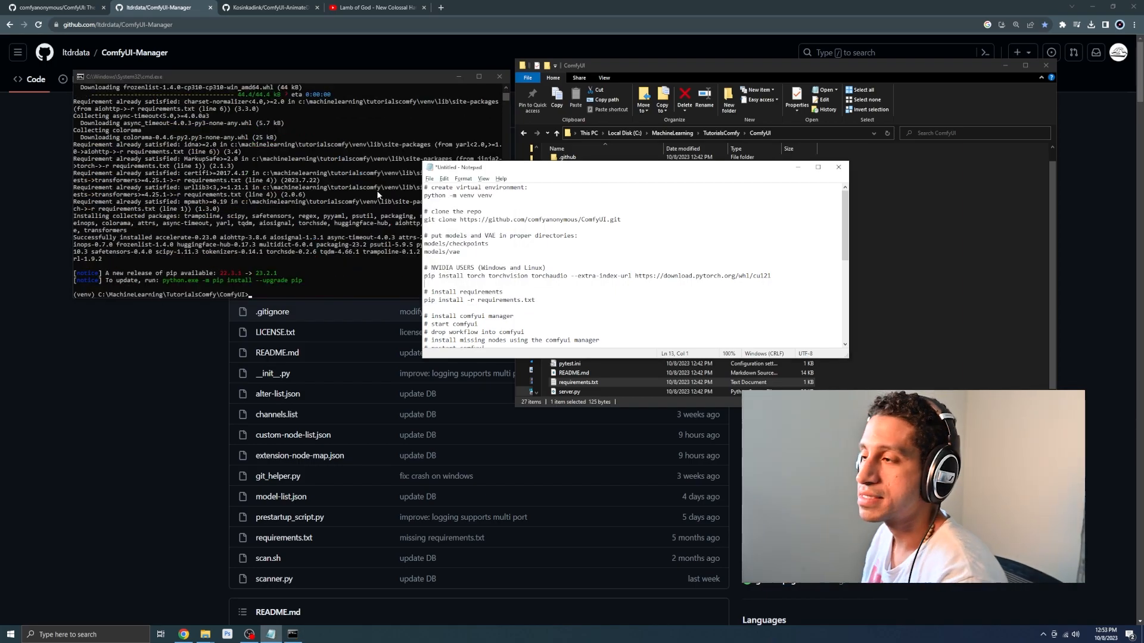
Review the Notepad notes from creating the virtual environment through installing requirements, then on to the ComfyUI manager item.
left_click_drag(493, 196, 417, 190)
left_click(513, 210)
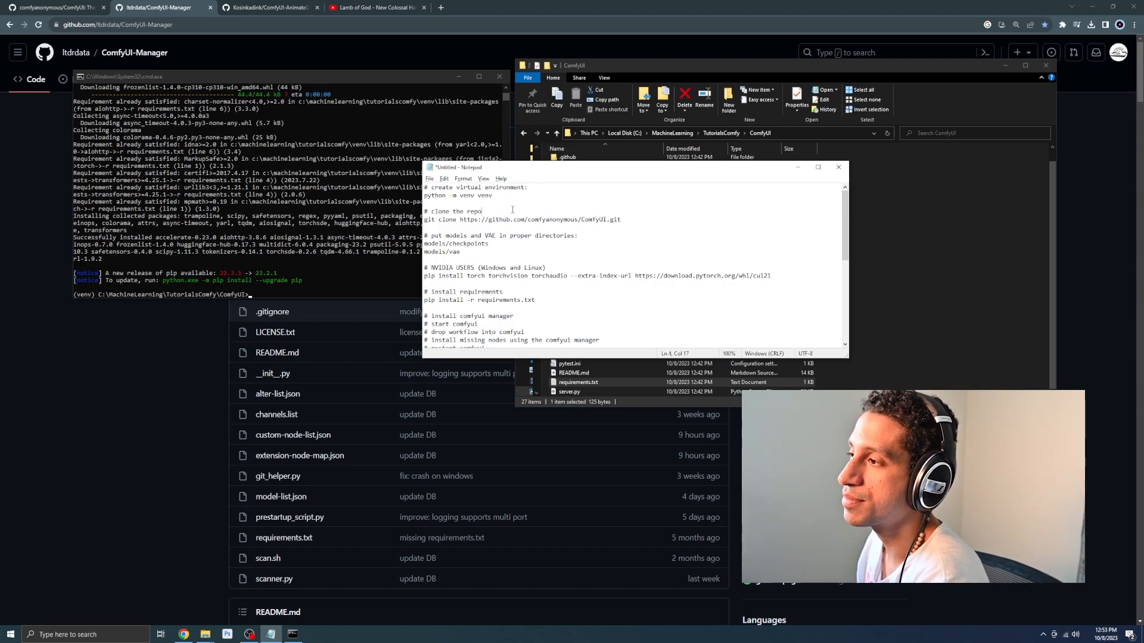
left_click_drag(622, 220, 424, 206)
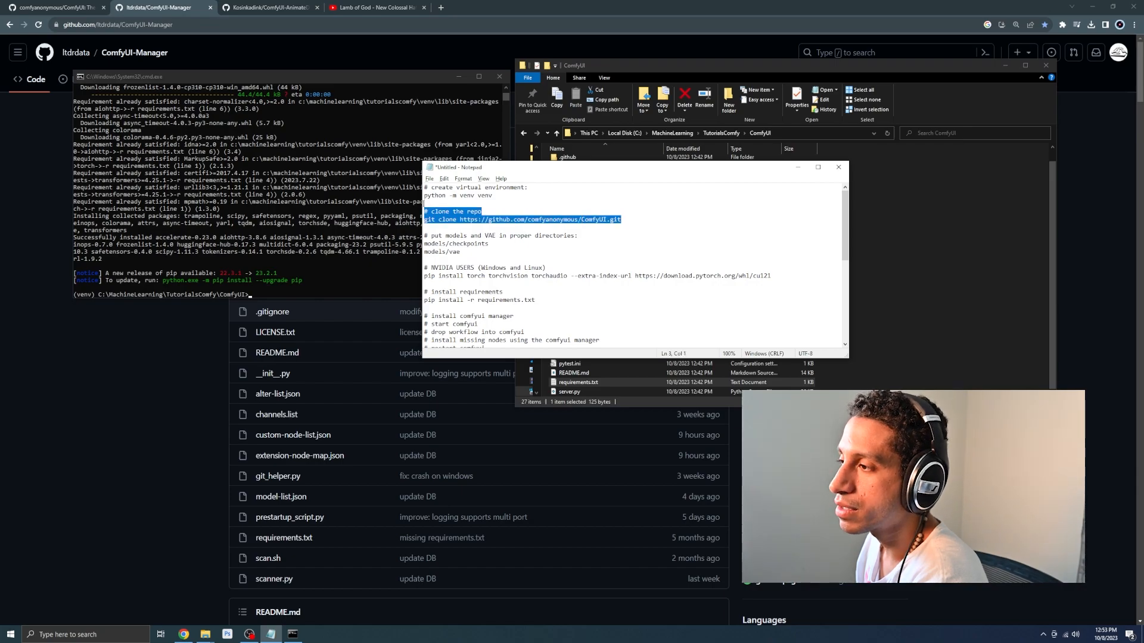
left_click(535, 235)
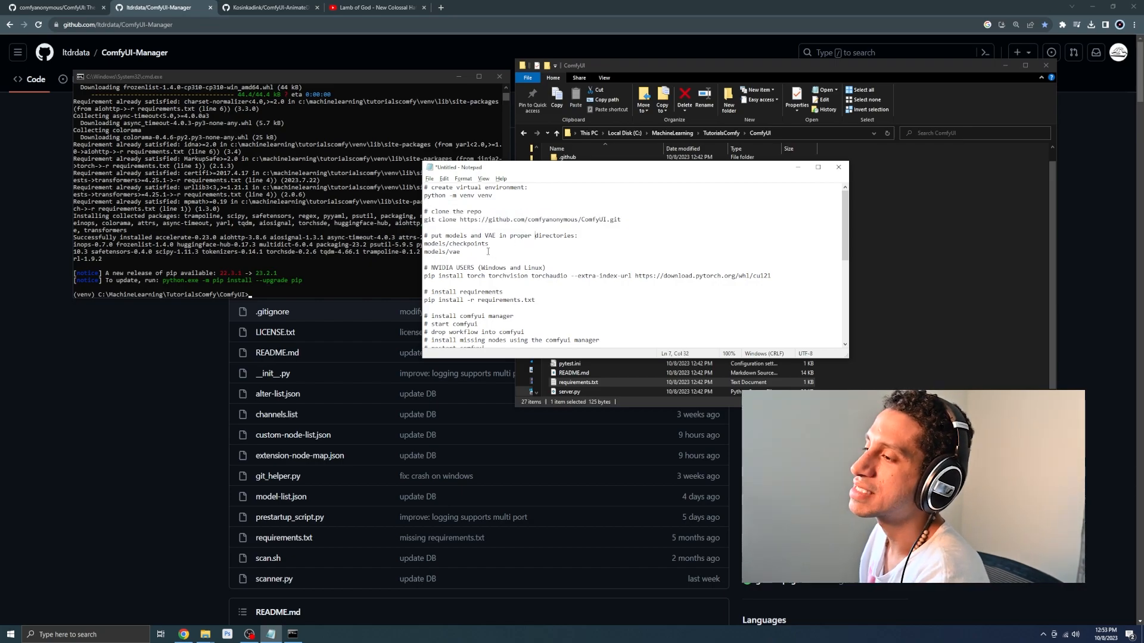
double_click(480, 246)
left_click(457, 252)
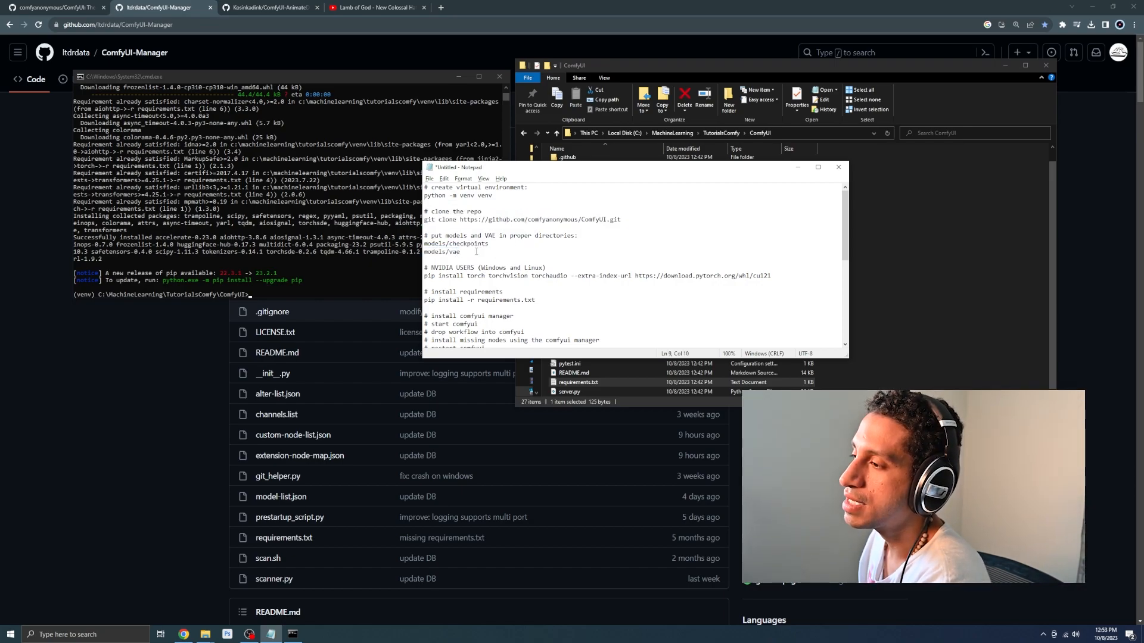
left_click_drag(482, 252, 423, 235)
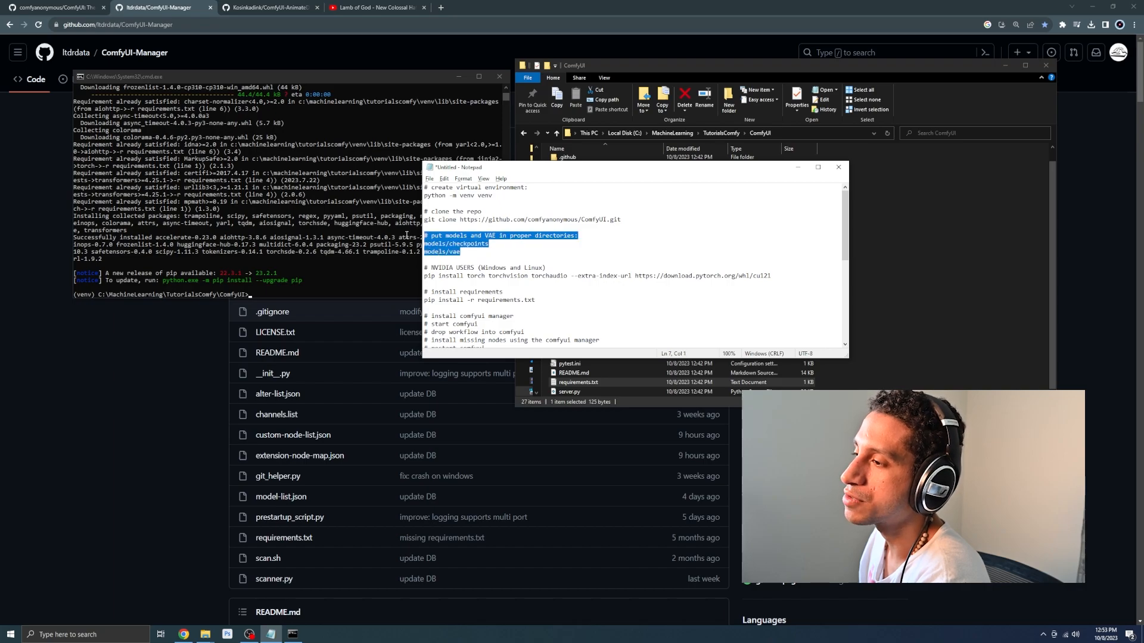
left_click(497, 253)
left_click_drag(769, 283, 424, 267)
left_click(550, 299)
left_click_drag(549, 299, 425, 292)
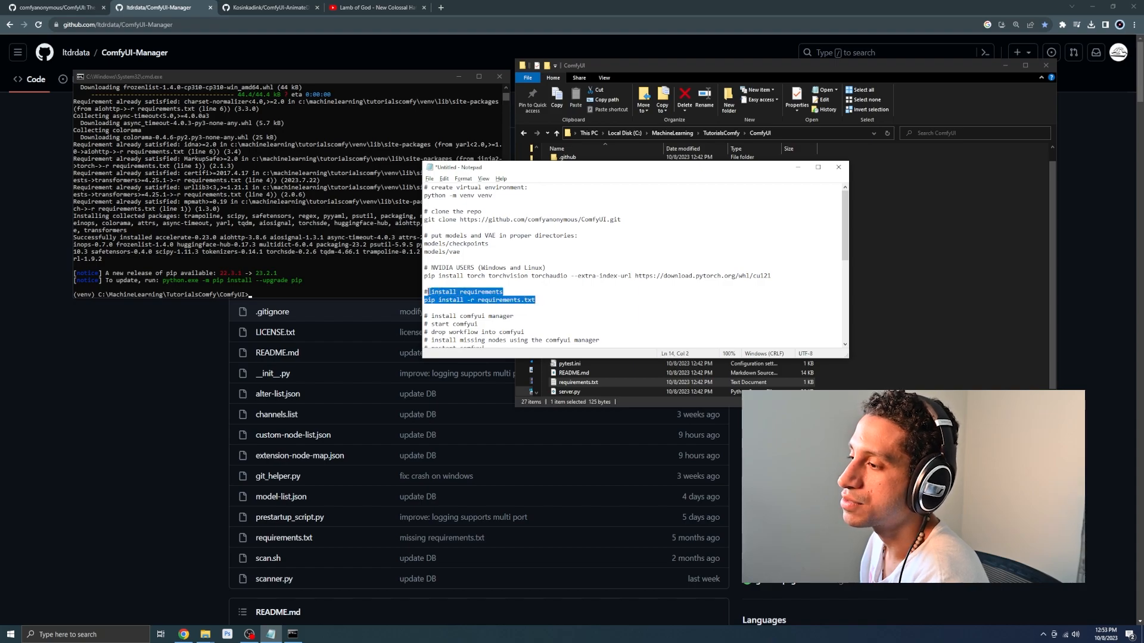
left_click(485, 301)
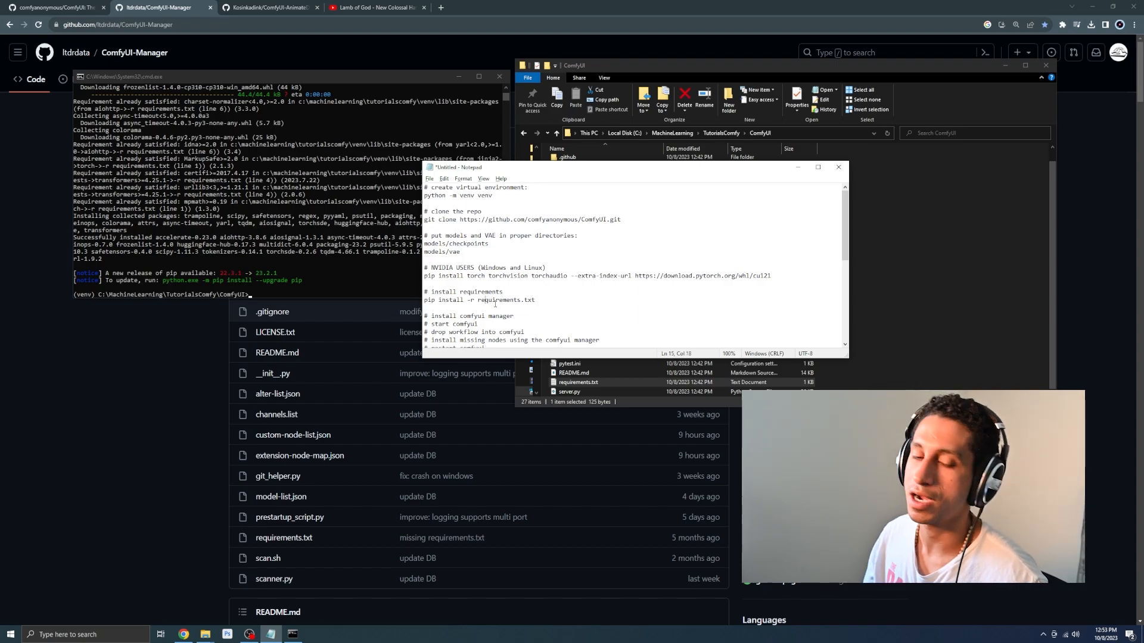
scroll(496, 308, "down", 1)
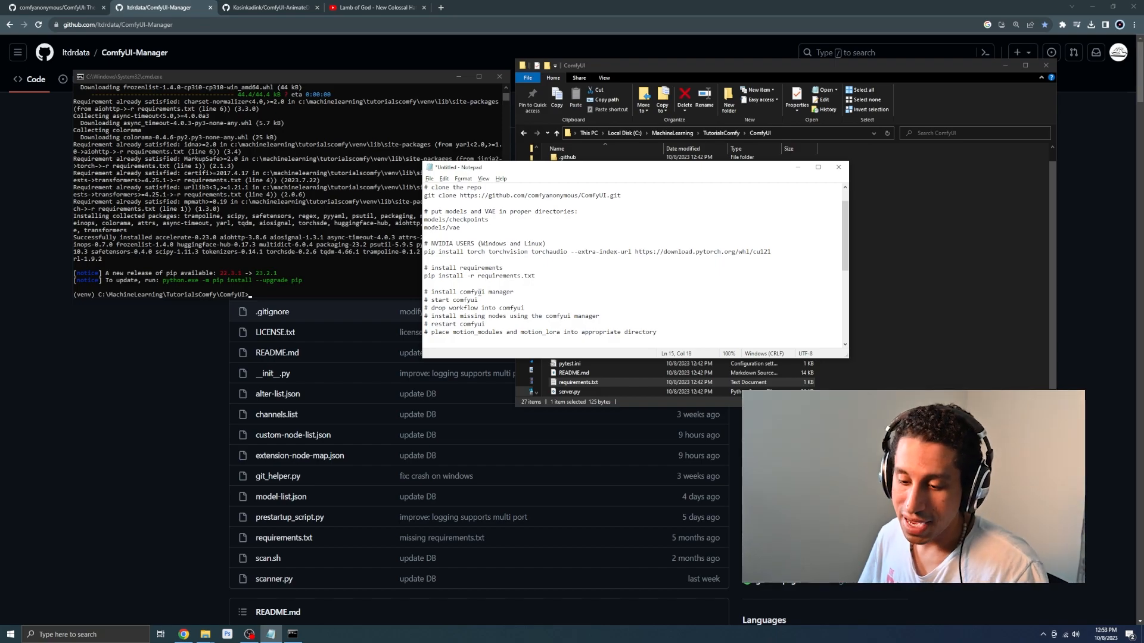
In the browser, copy the HTTPS clone URL of the ltdrdata/ComfyUI-Manager repository.
left_click(112, 330)
left_click(702, 150)
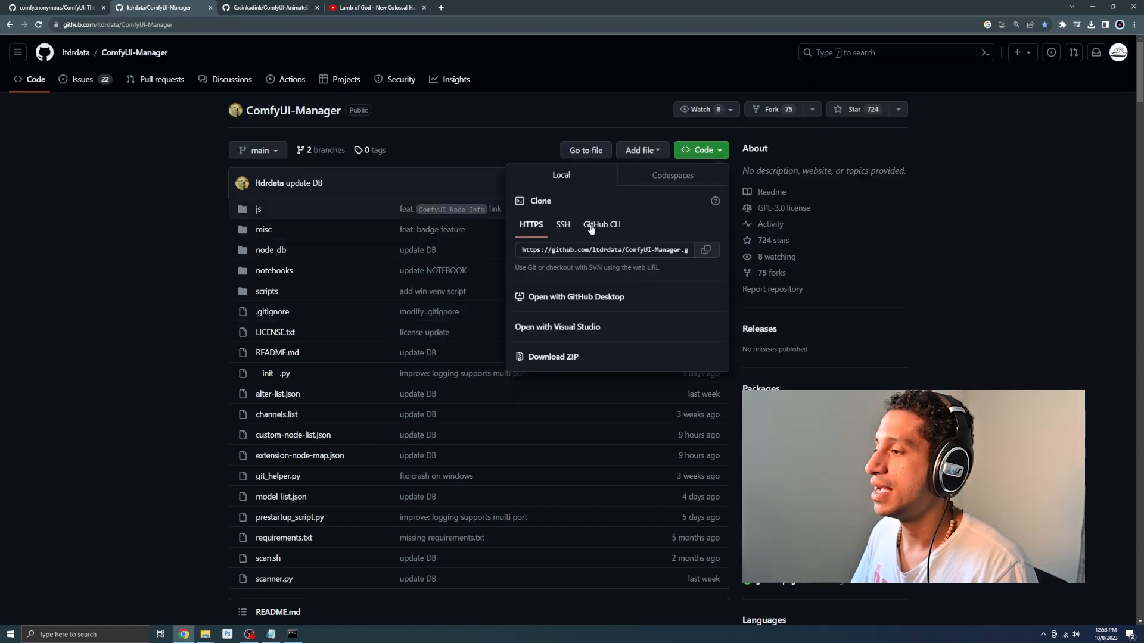
left_click(703, 249)
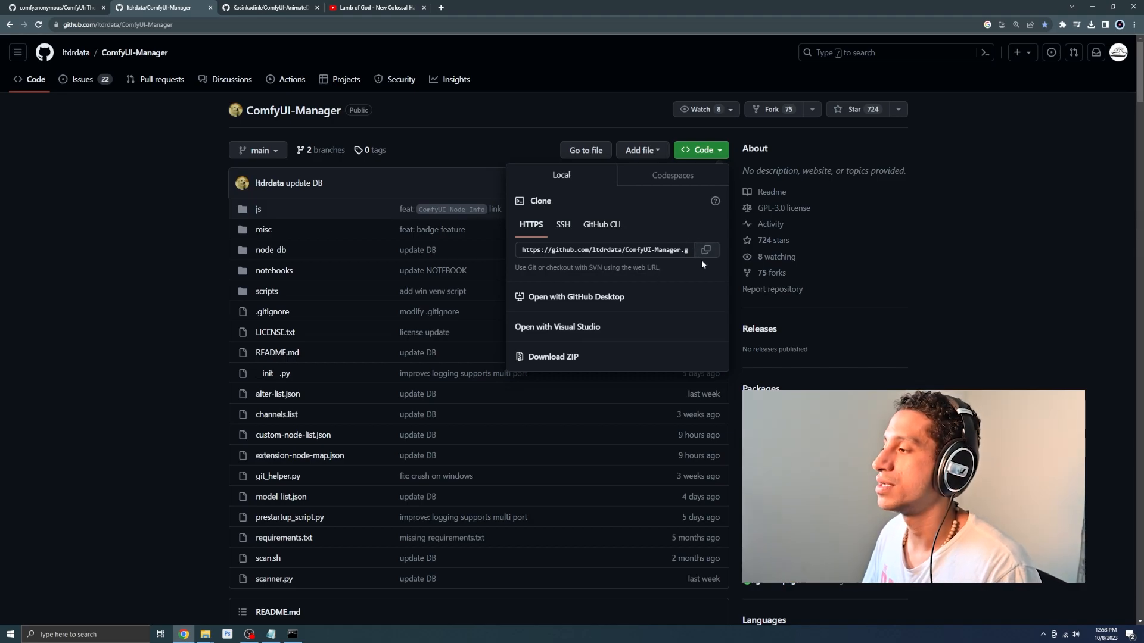
left_click(706, 250)
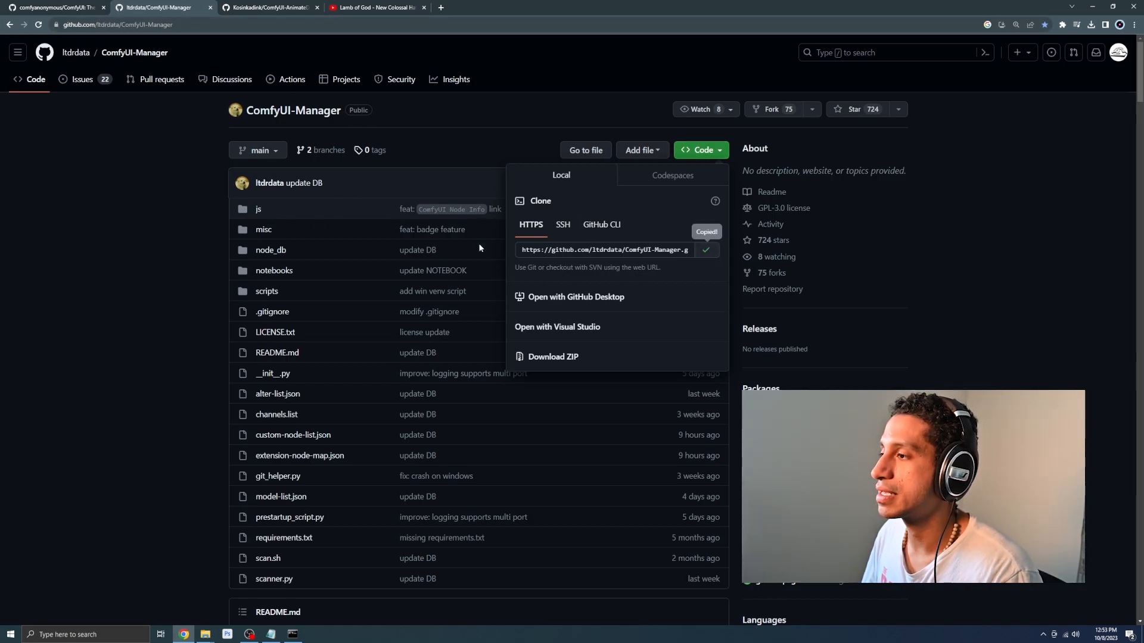
Switch to the command prompt and enter the custom_nodes folder with cd custom_nodes.
key("alt+Tab")
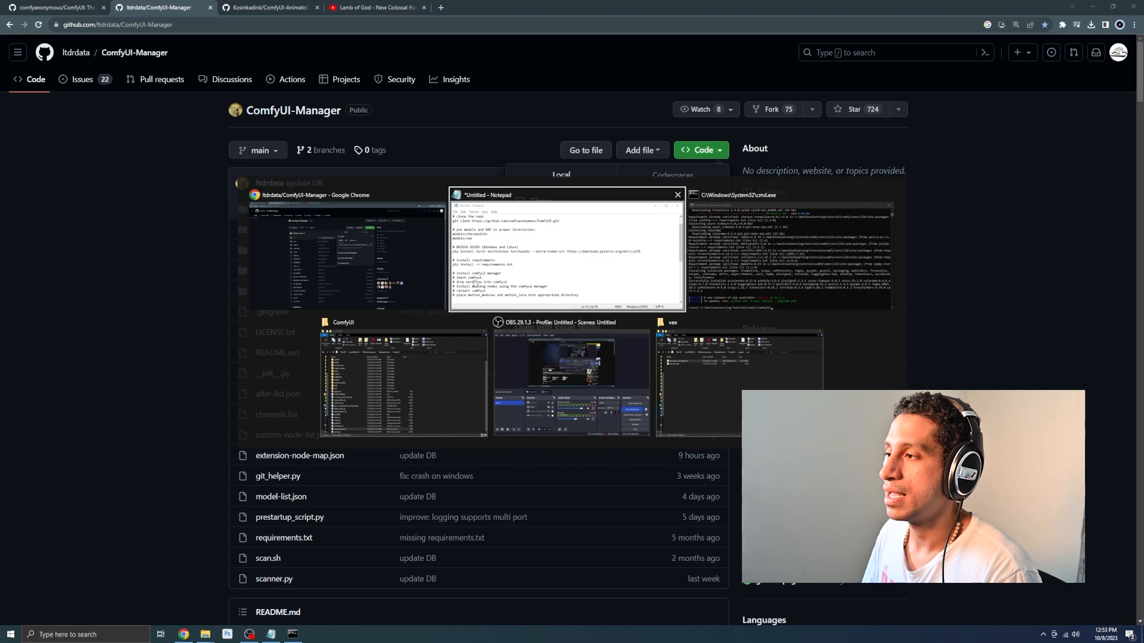
left_click(699, 280)
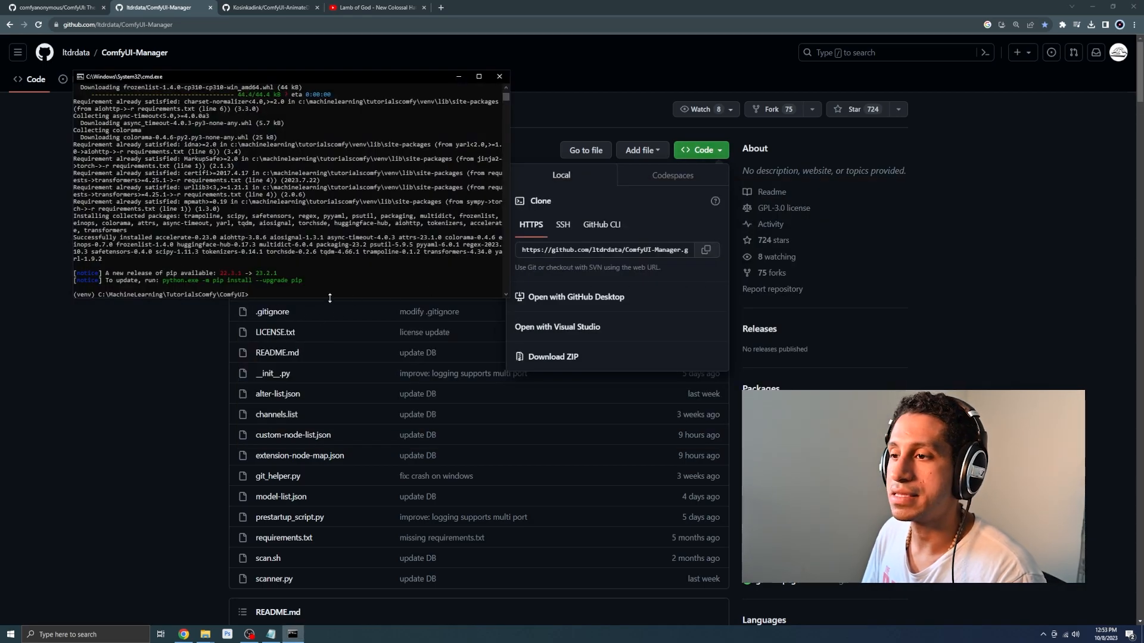
type("cd ")
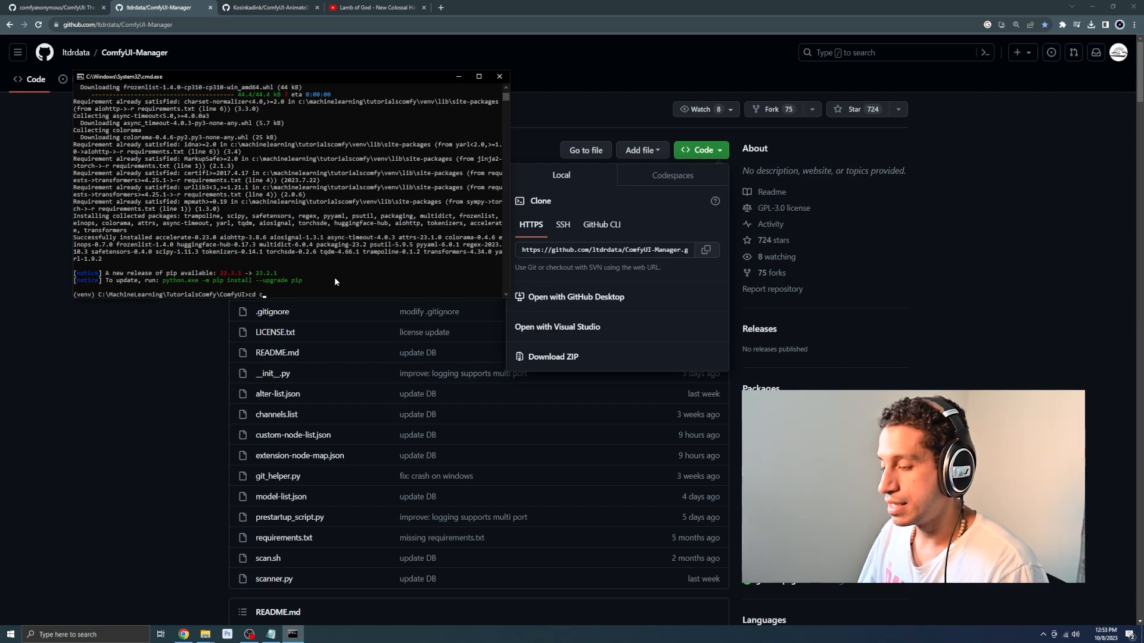
type("custom_nodes")
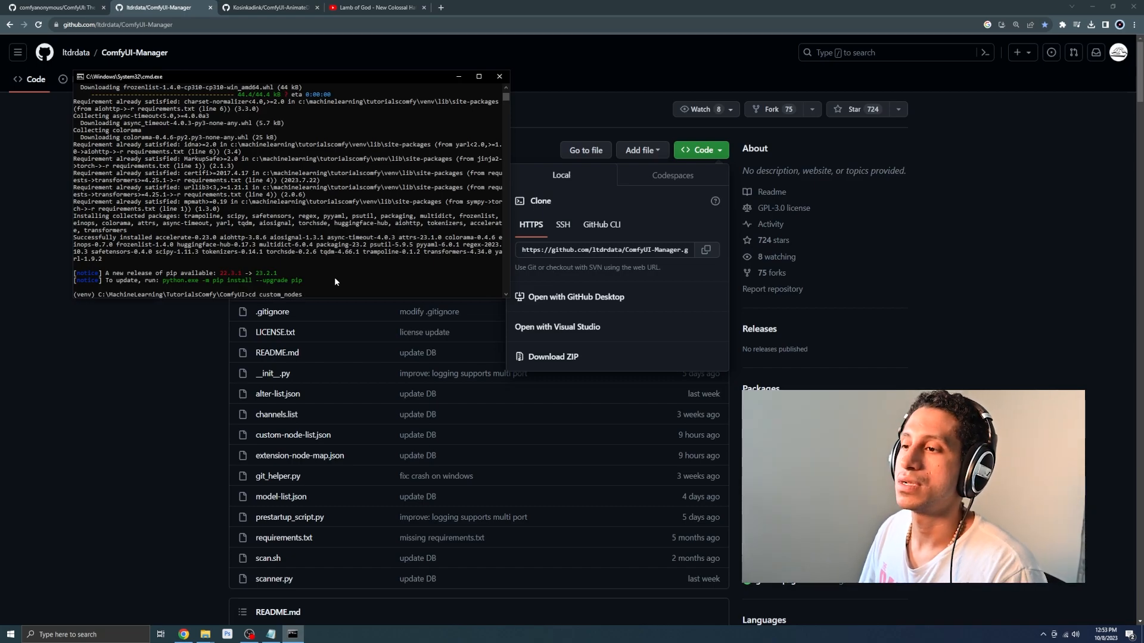
key("Return")
Switch to the ComfyUI folder in File Explorer and open its custom_nodes subfolder.
key("alt+Tab")
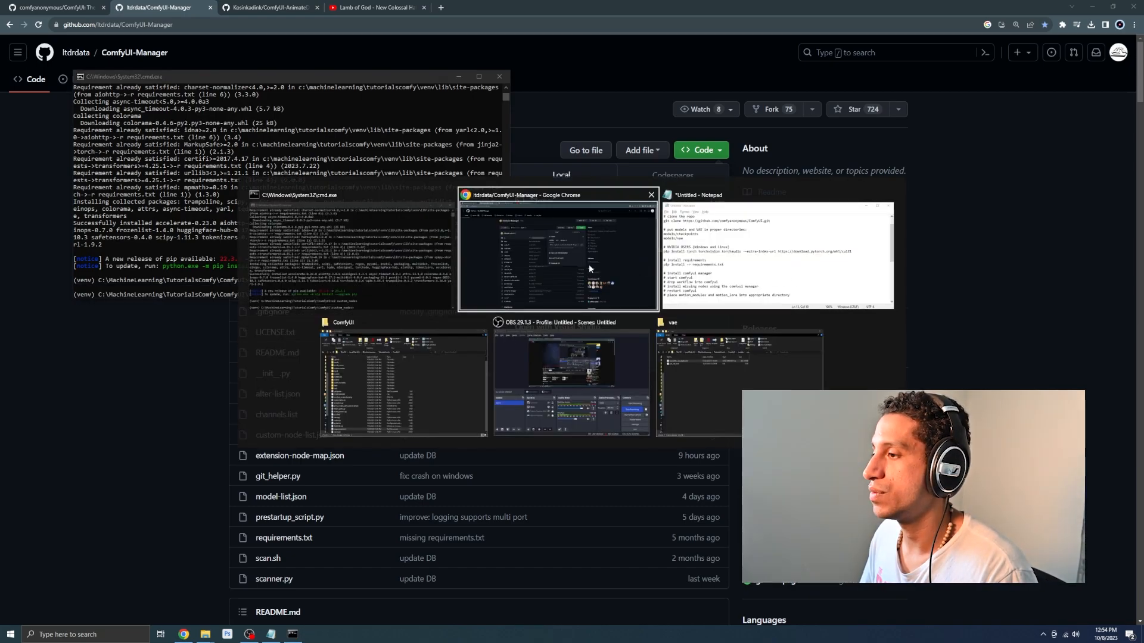
left_click(484, 347)
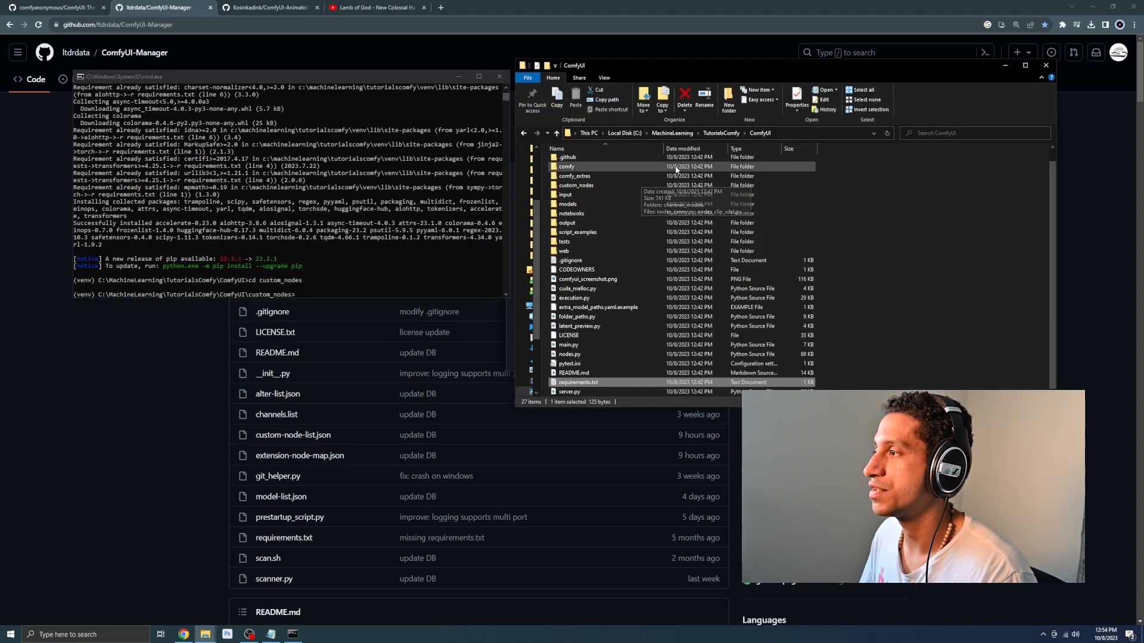
scroll(608, 233, "up", 1)
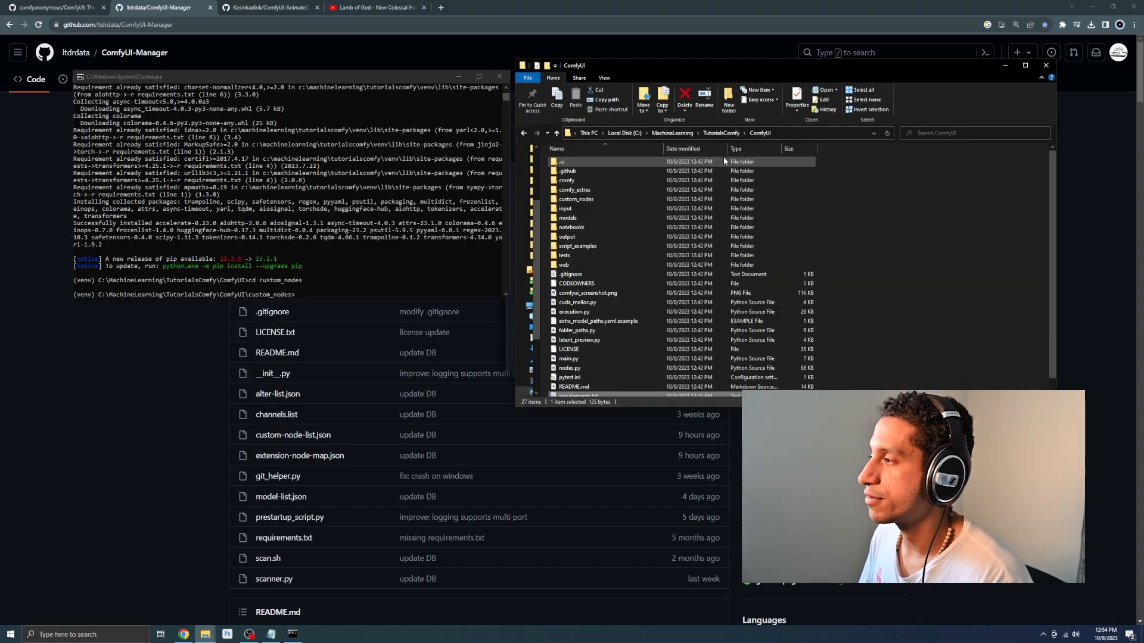
double_click(576, 199)
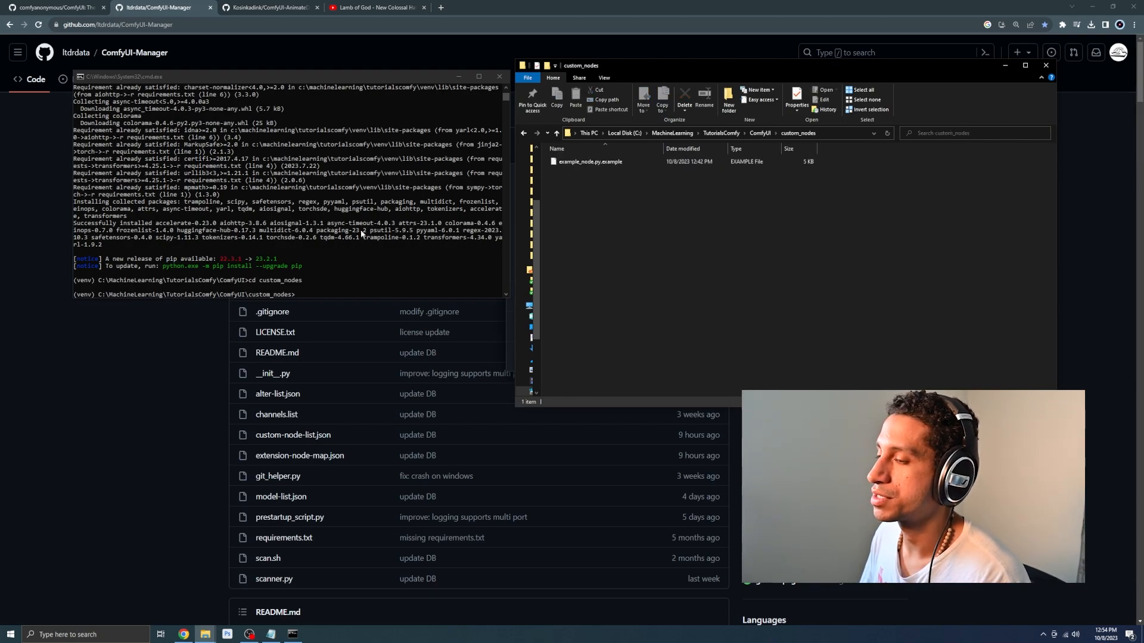
left_click(358, 260)
type("git ")
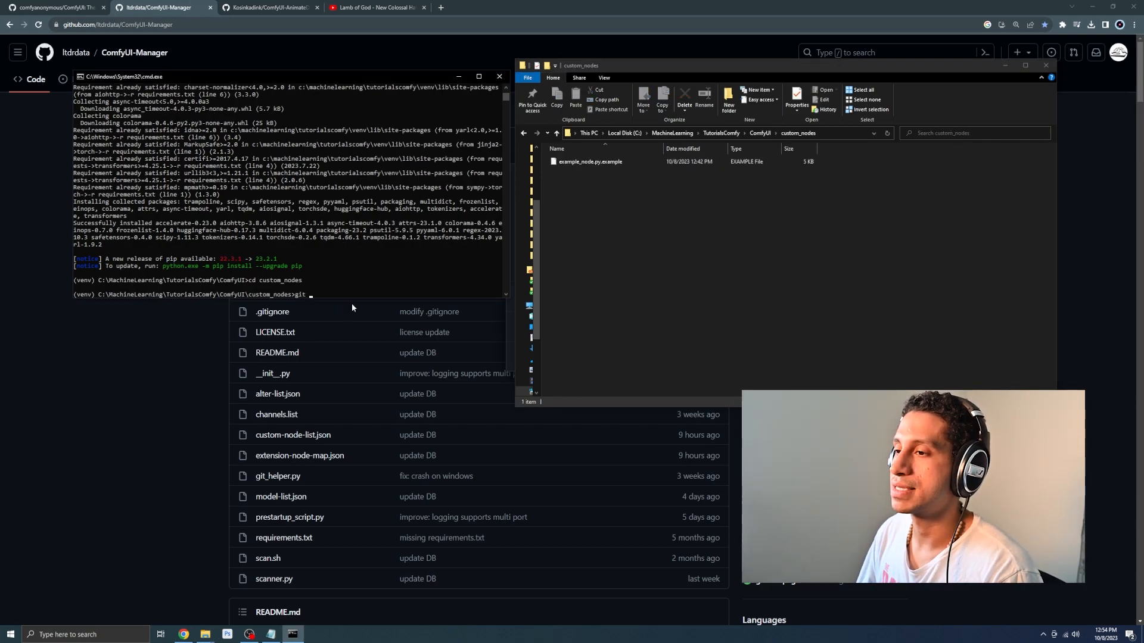
type("clone")
key("ctrl+v")
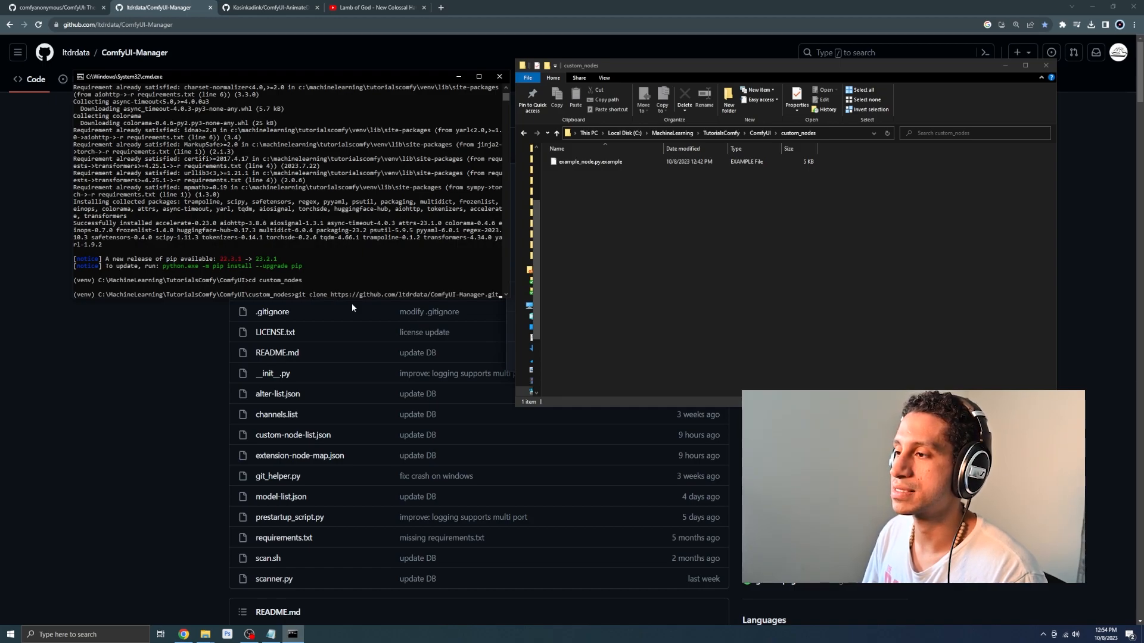
key("Return")
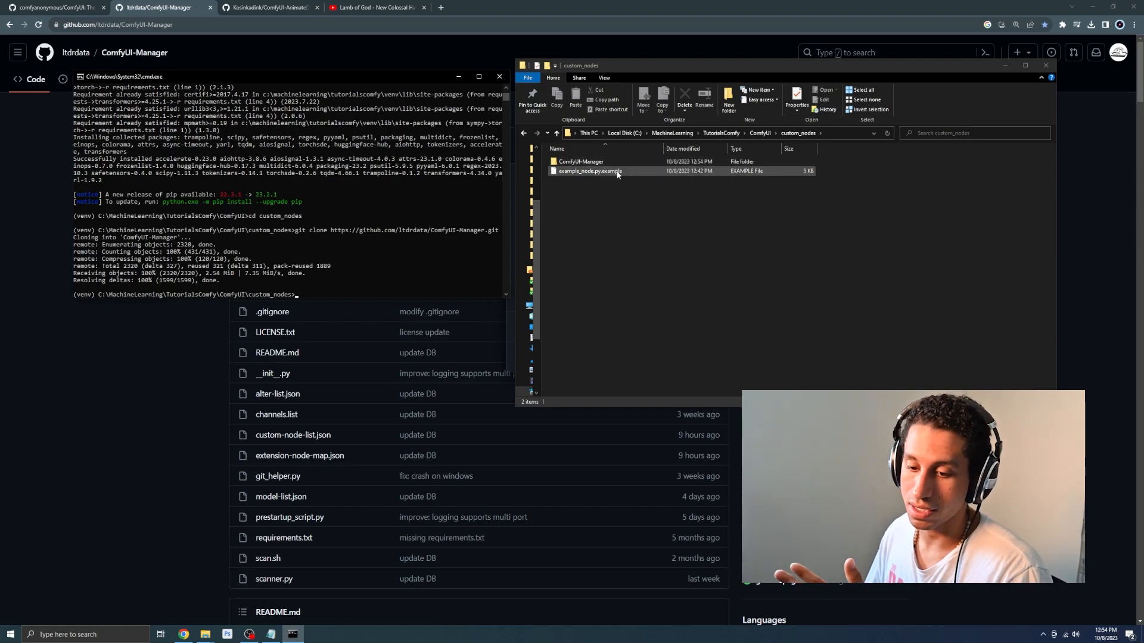
left_click(390, 230)
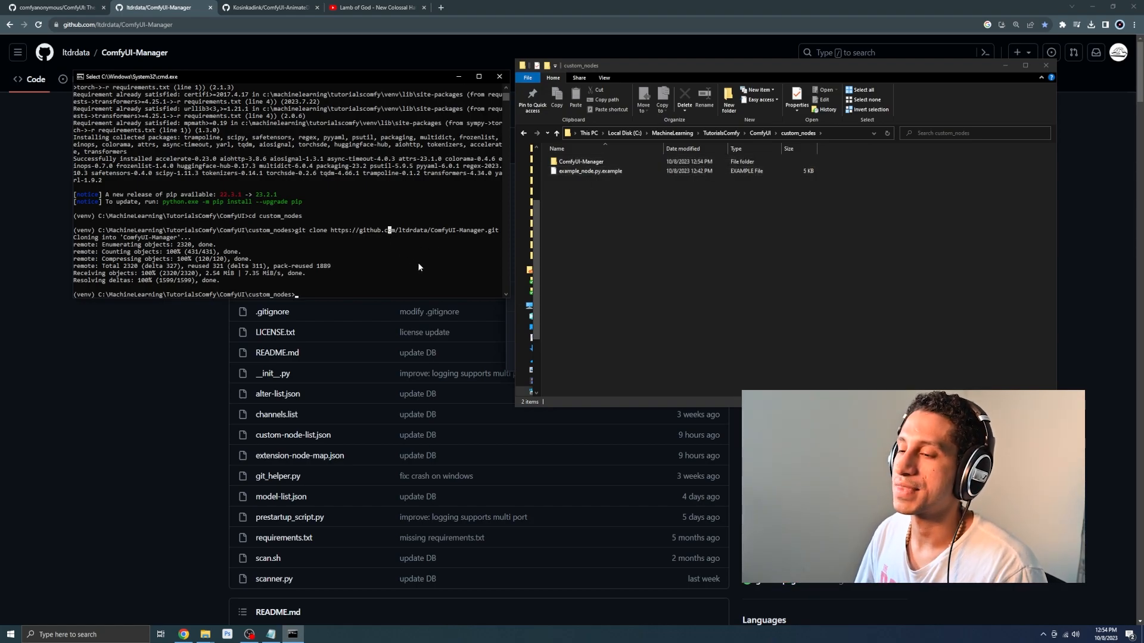
Return to the ComfyUI folder with cd .. and start the server with python main.py.
type("cd ..")
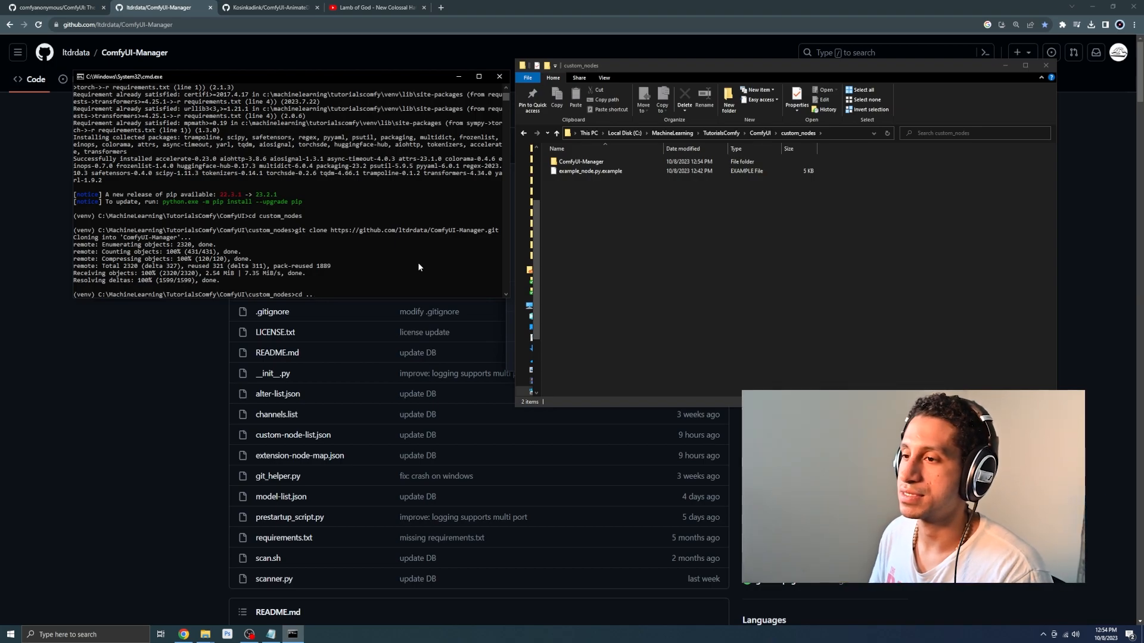
key("Return")
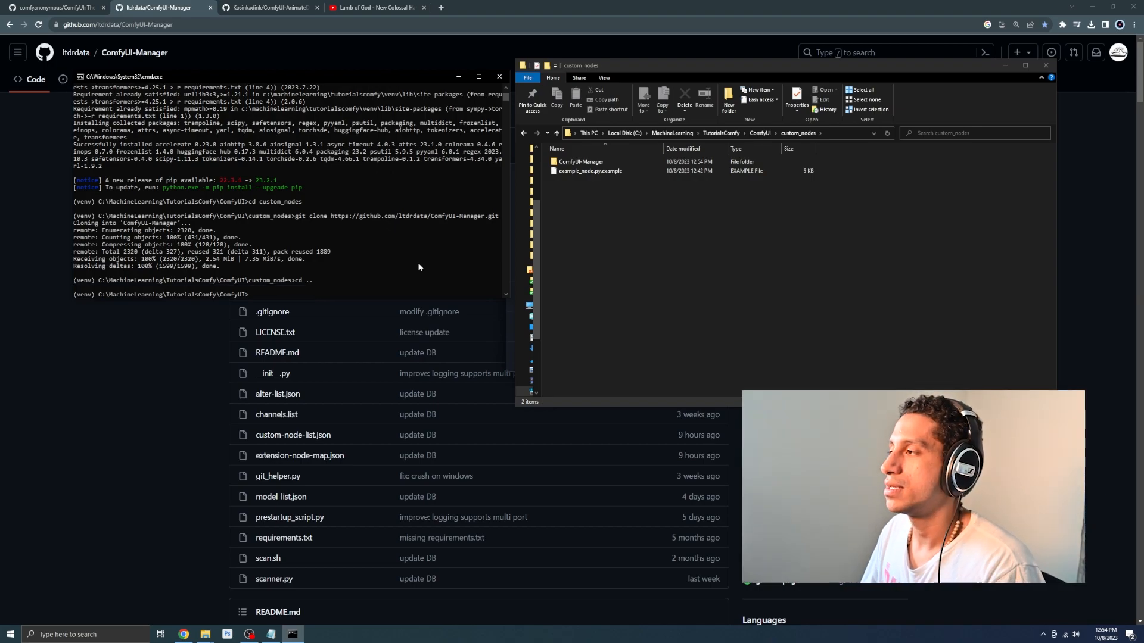
type("python main.py")
key("Return")
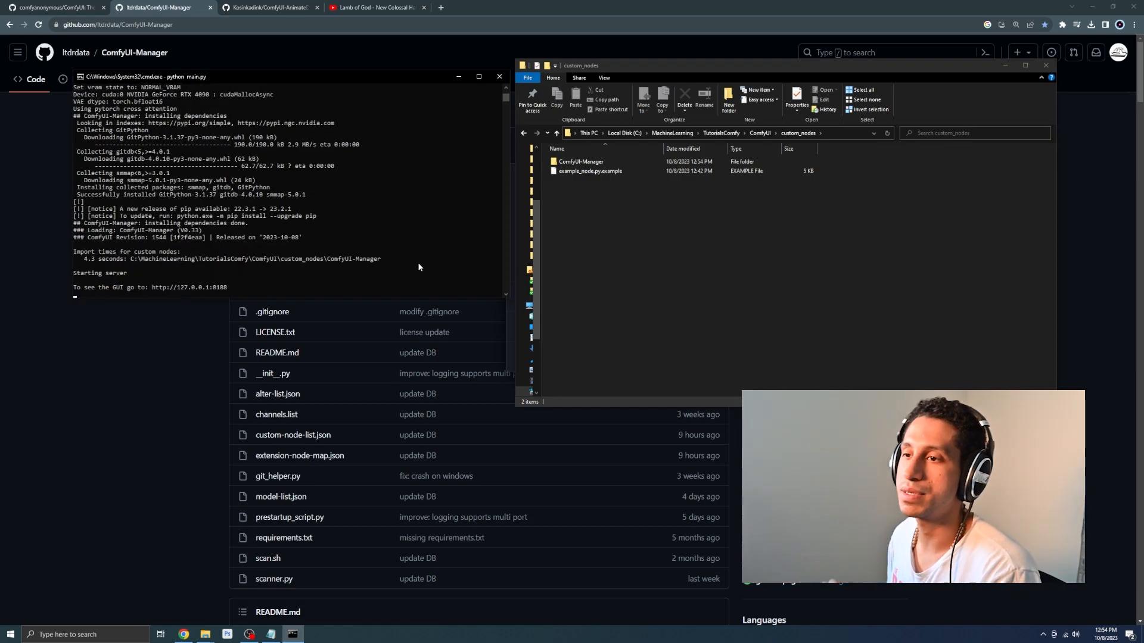
Copy the server address from the command prompt and open 127.0.0.1:8188 in a new browser tab.
left_click(243, 288)
left_click_drag(227, 287, 153, 292)
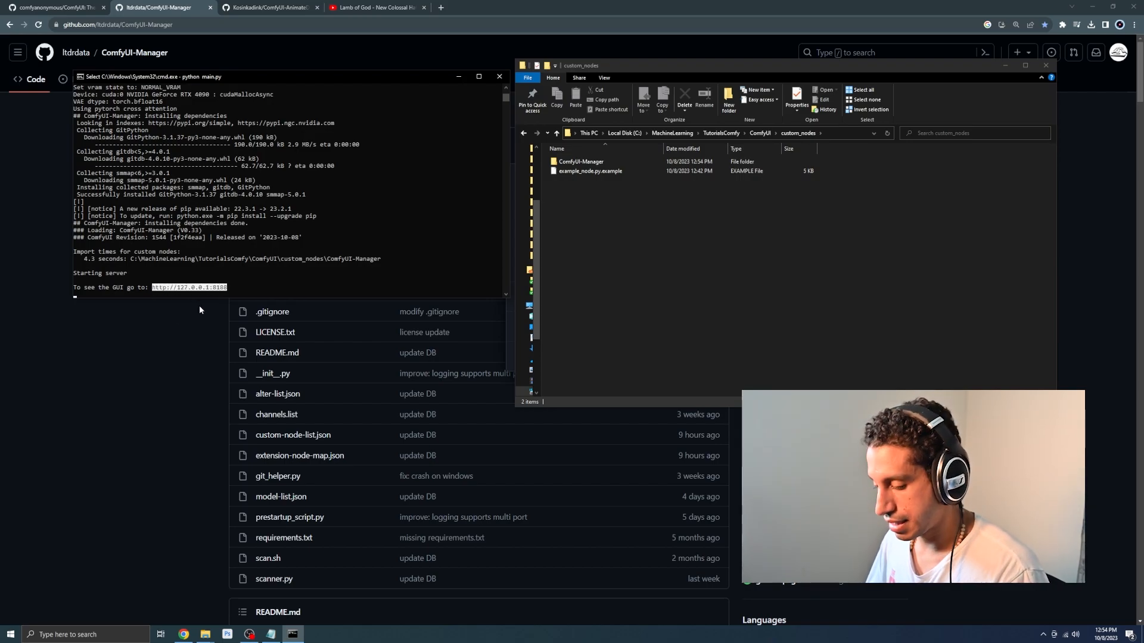
key("ctrl+c")
left_click(436, 11)
type("127.0.0.1:8188")
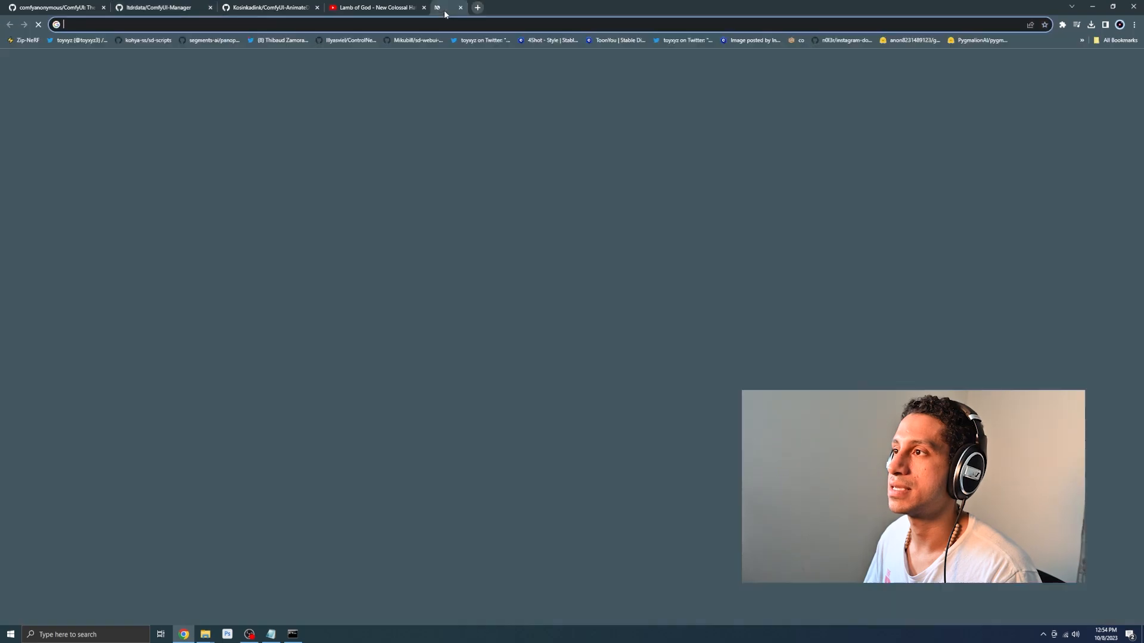
key("Return")
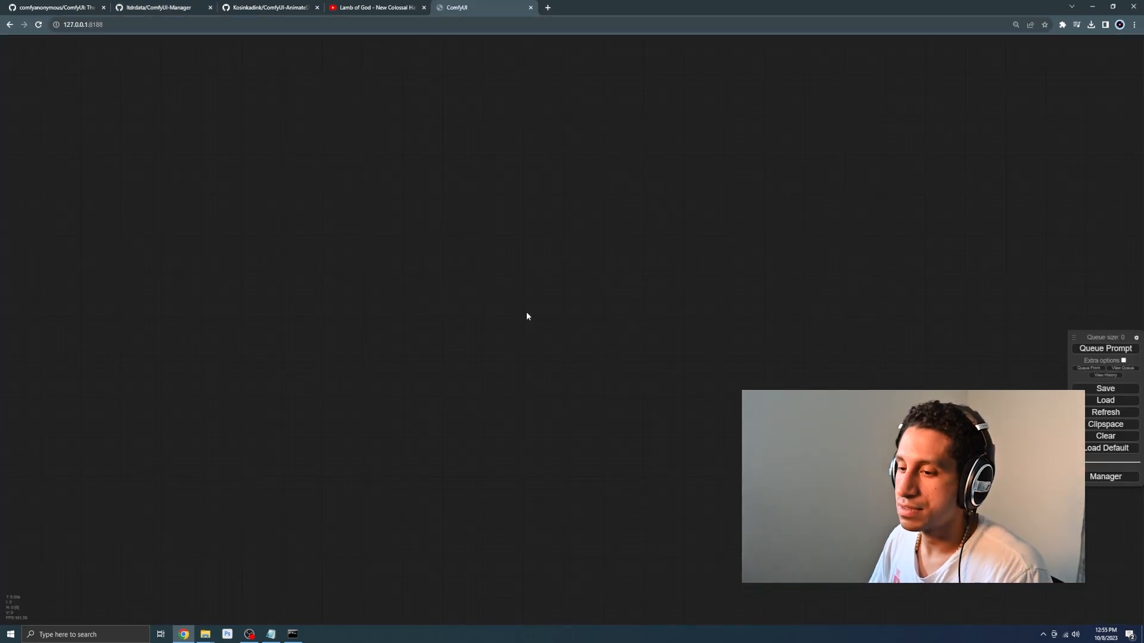
Switch to the File Explorer window showing the vae folder, go up to TutorialsComfy and open its resources folder.
key("alt+Tab")
left_click(753, 278)
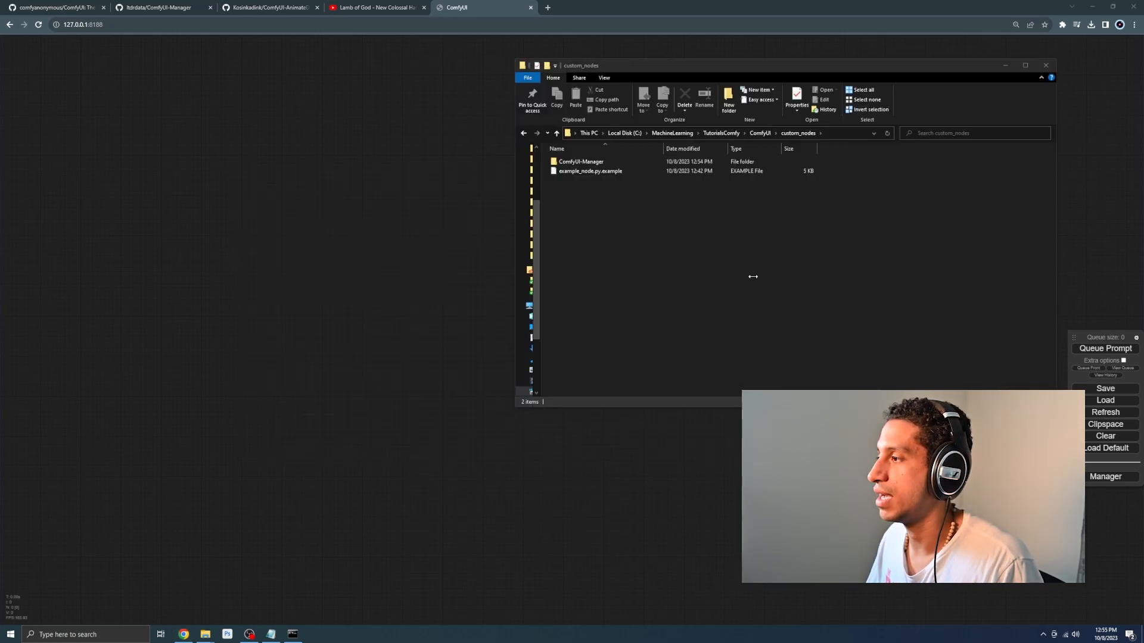
left_click(753, 134)
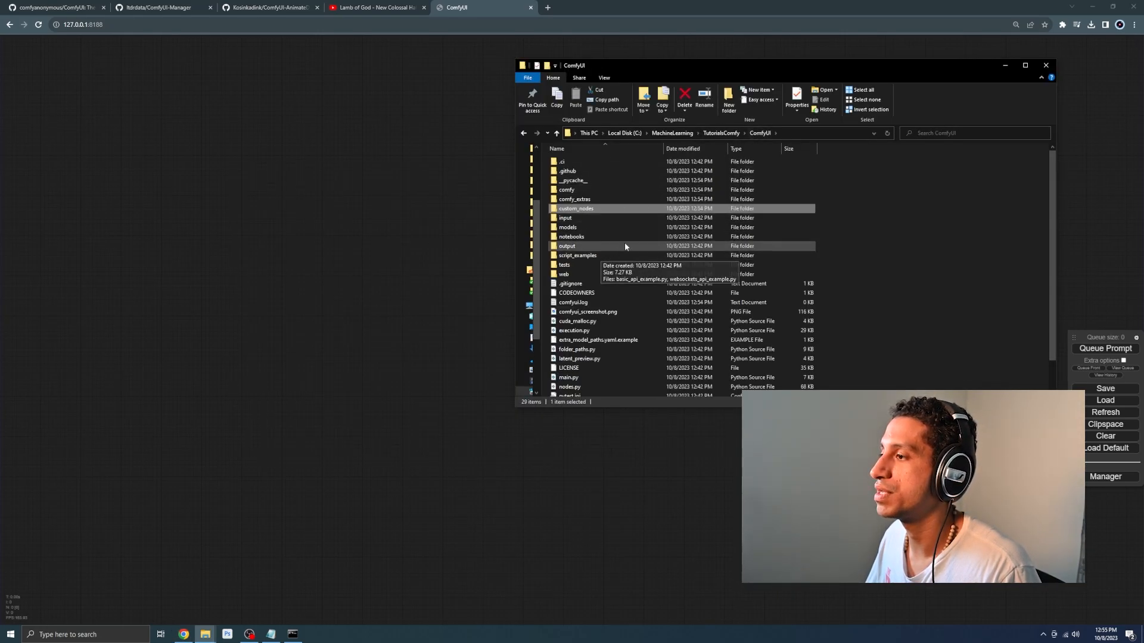
key("alt+Tab")
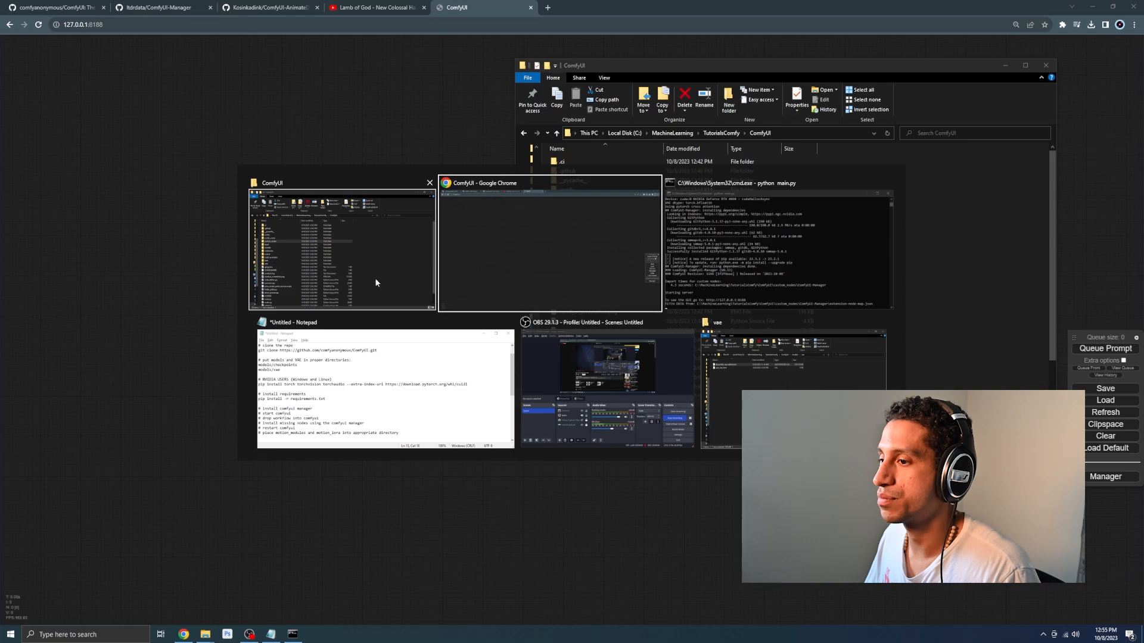
left_click(709, 351)
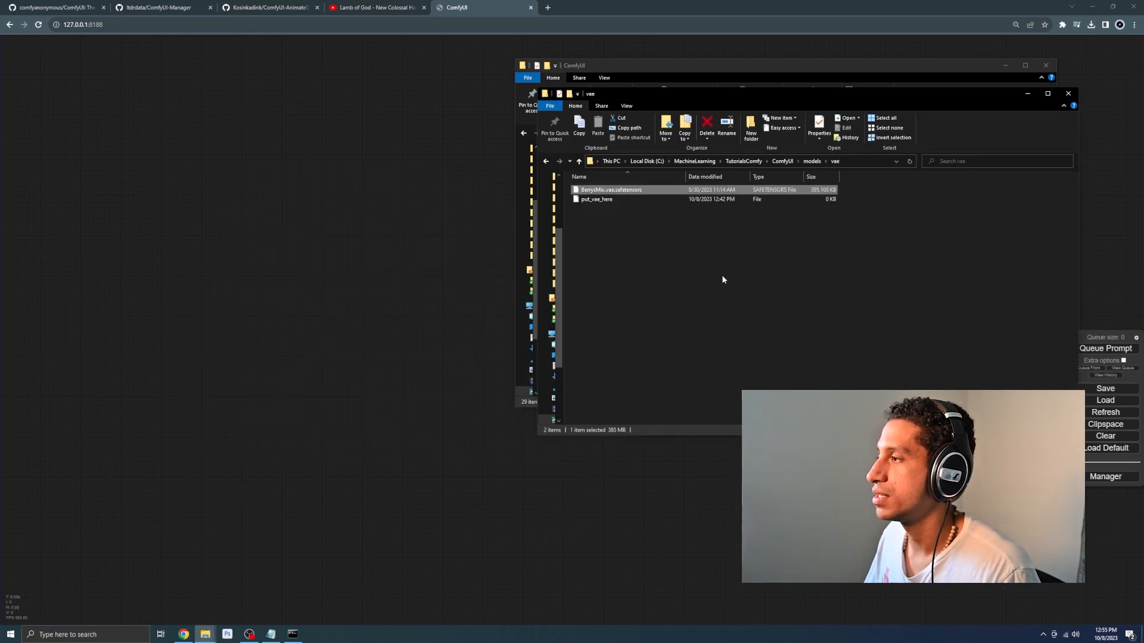
left_click(782, 161)
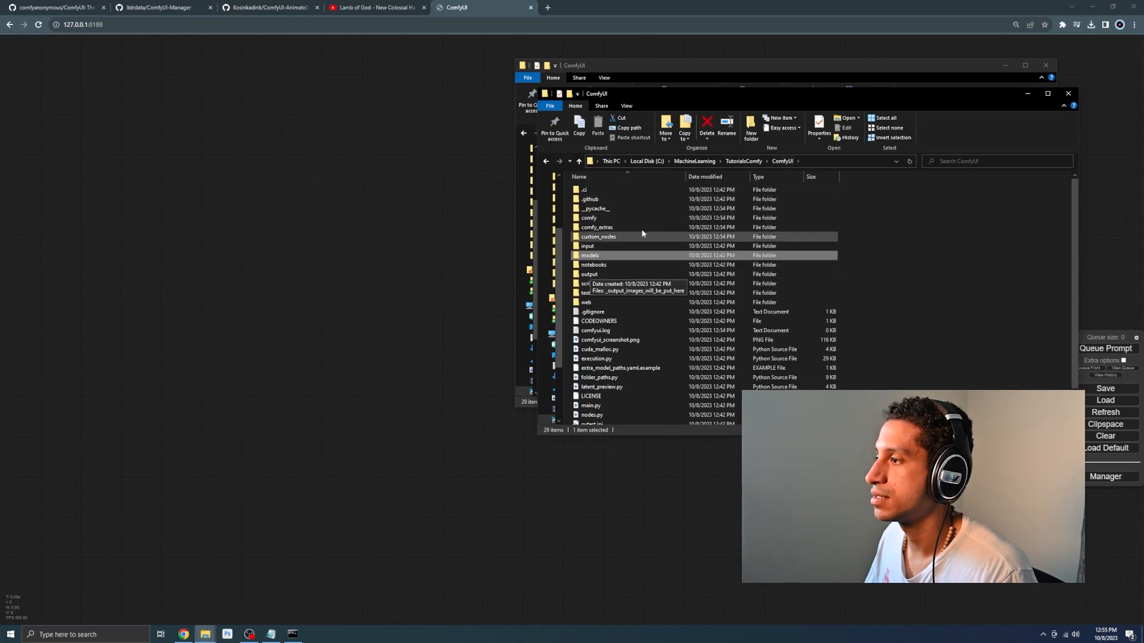
left_click(741, 161)
double_click(604, 200)
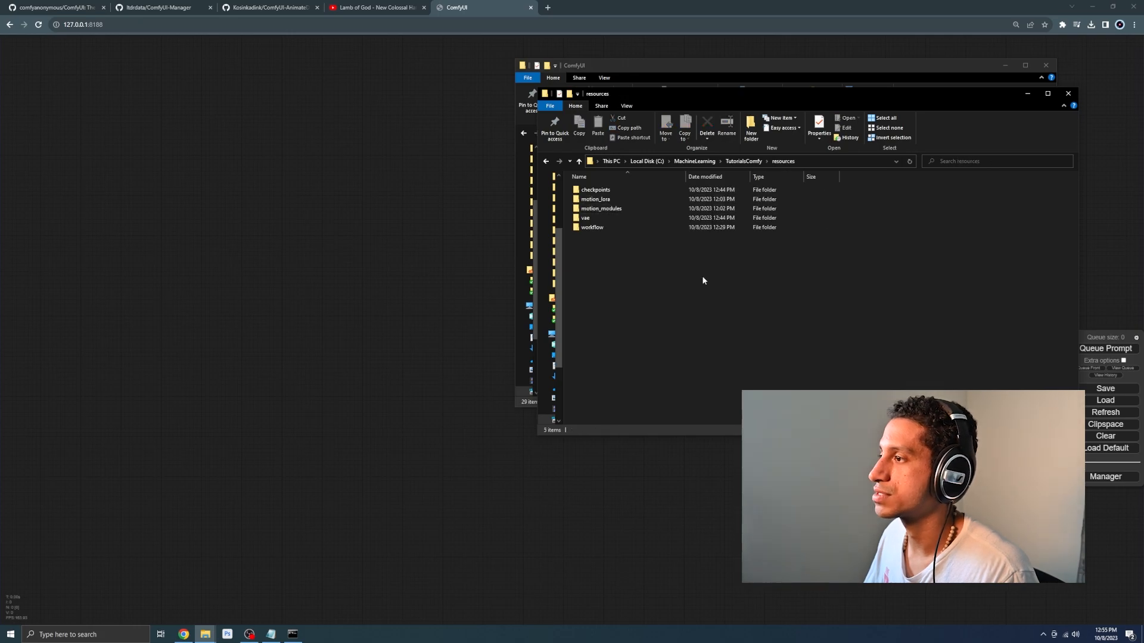
Open the workflow folder inside resources.
double_click(596, 227)
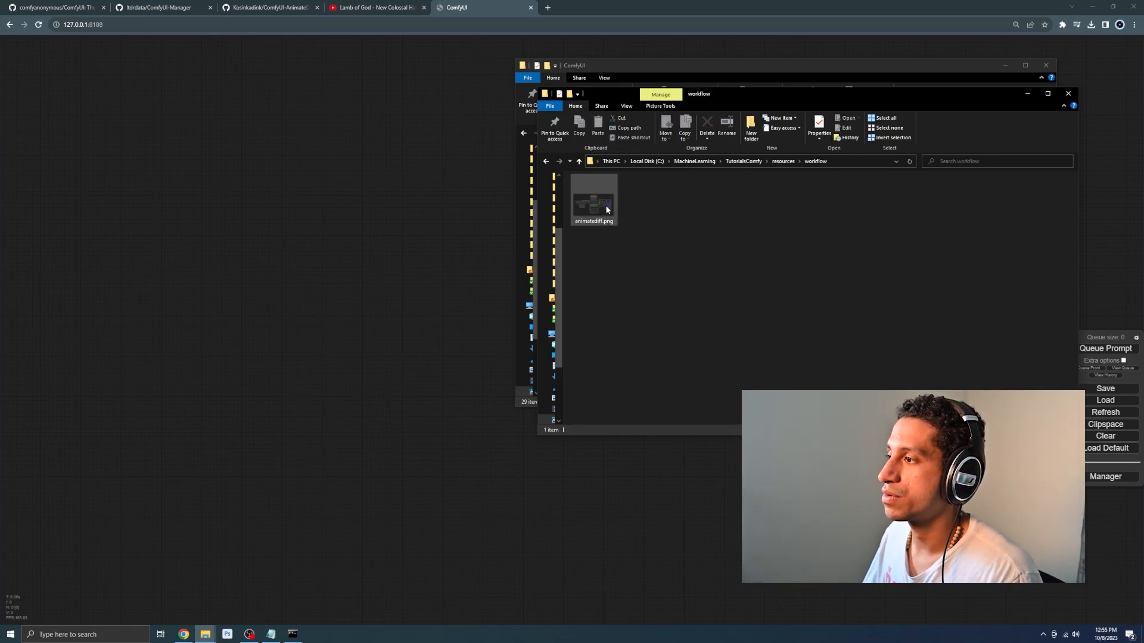
Examine the ComfyUI-AnimateDiff-Evolved GitHub page from the repository top down through the README to the txt2img example workflows.
left_click(252, 8)
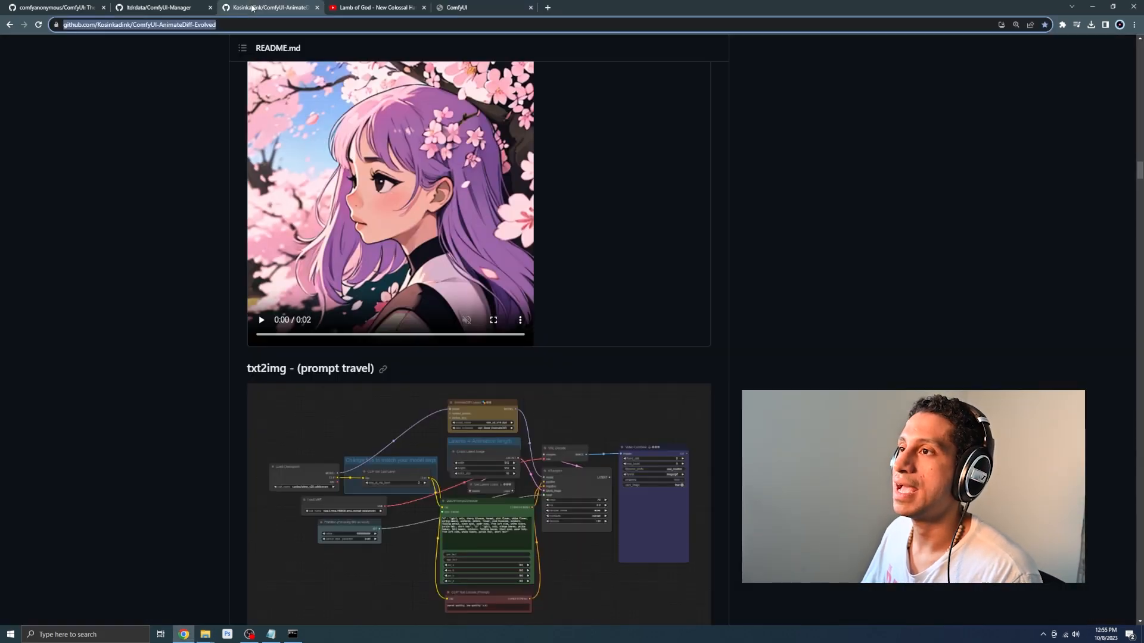
scroll(510, 316, "up", 20)
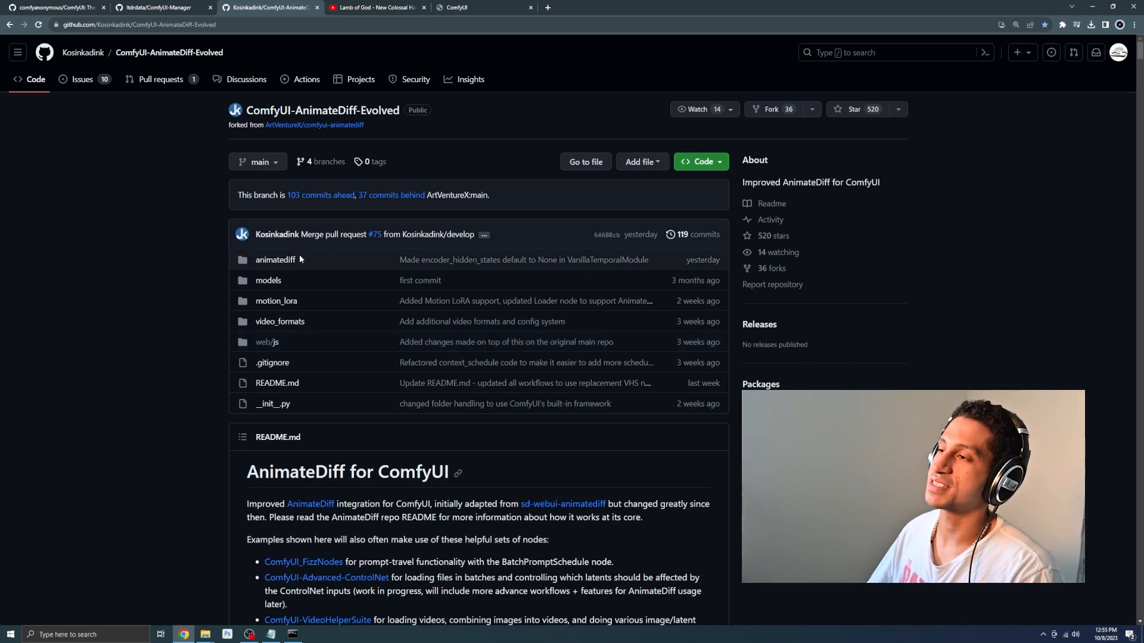
scroll(1011, 352, "down", 20)
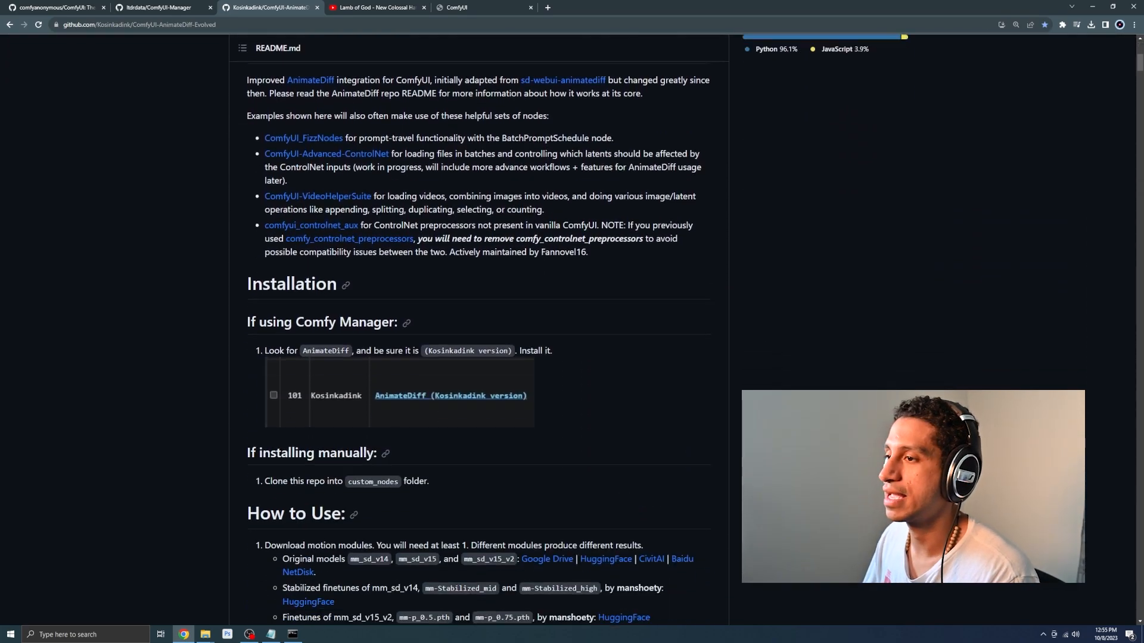
scroll(1011, 351, "down", 2)
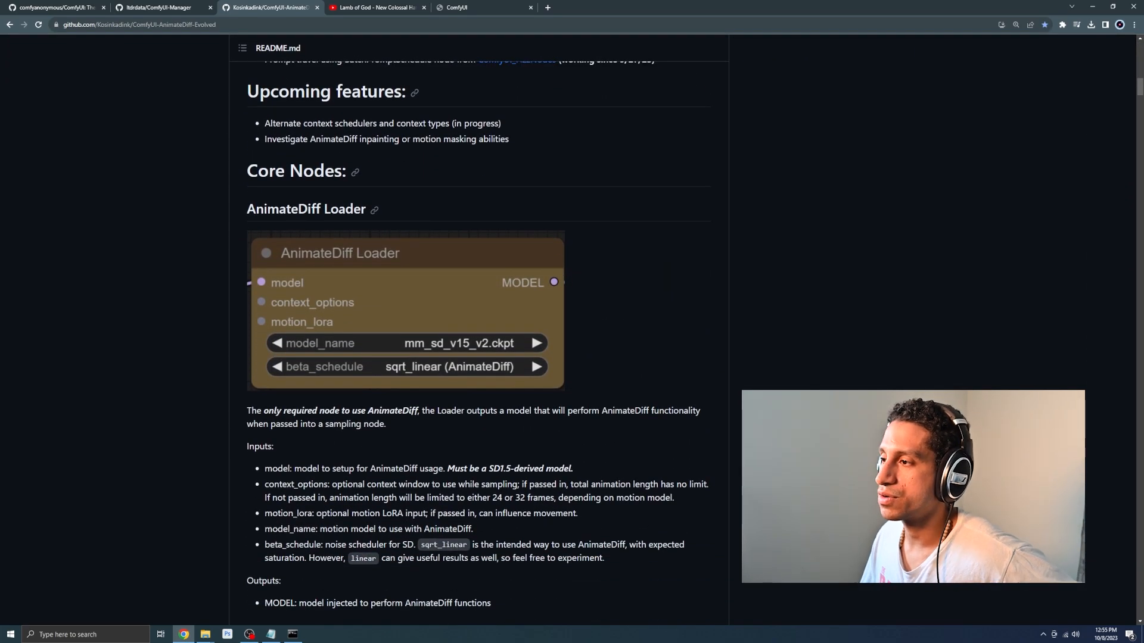
scroll(788, 361, "down", 20)
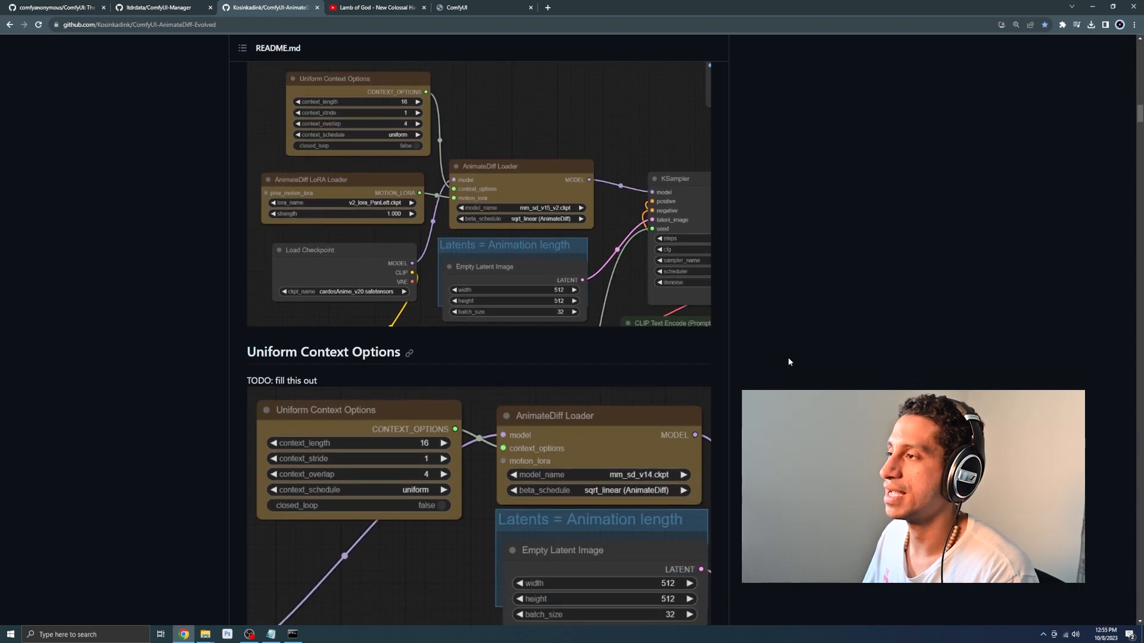
scroll(786, 358, "down", 20)
Load animatediff.png from the workflow folder into the ComfyUI canvas in the browser.
key("alt+Tab")
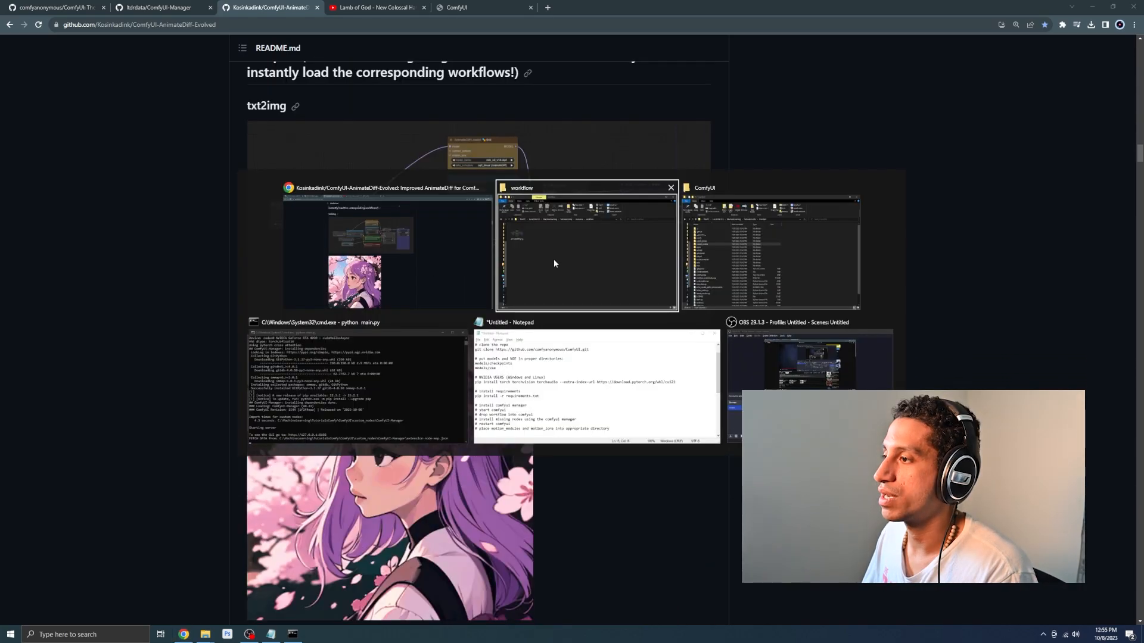
left_click_drag(573, 202, 292, 38)
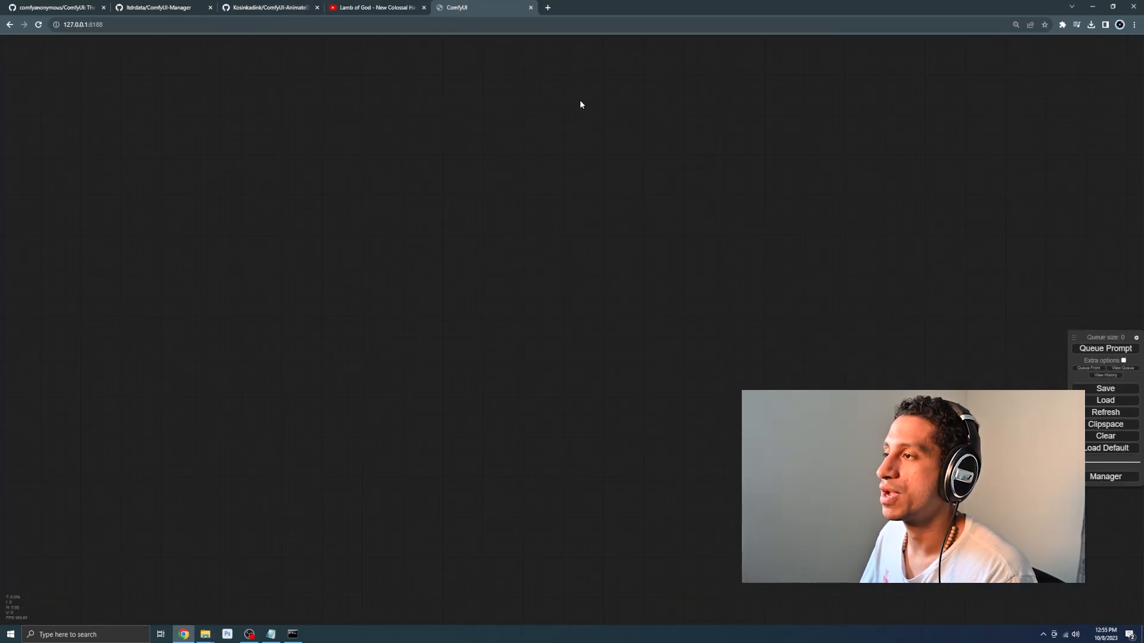
key("alt+Tab")
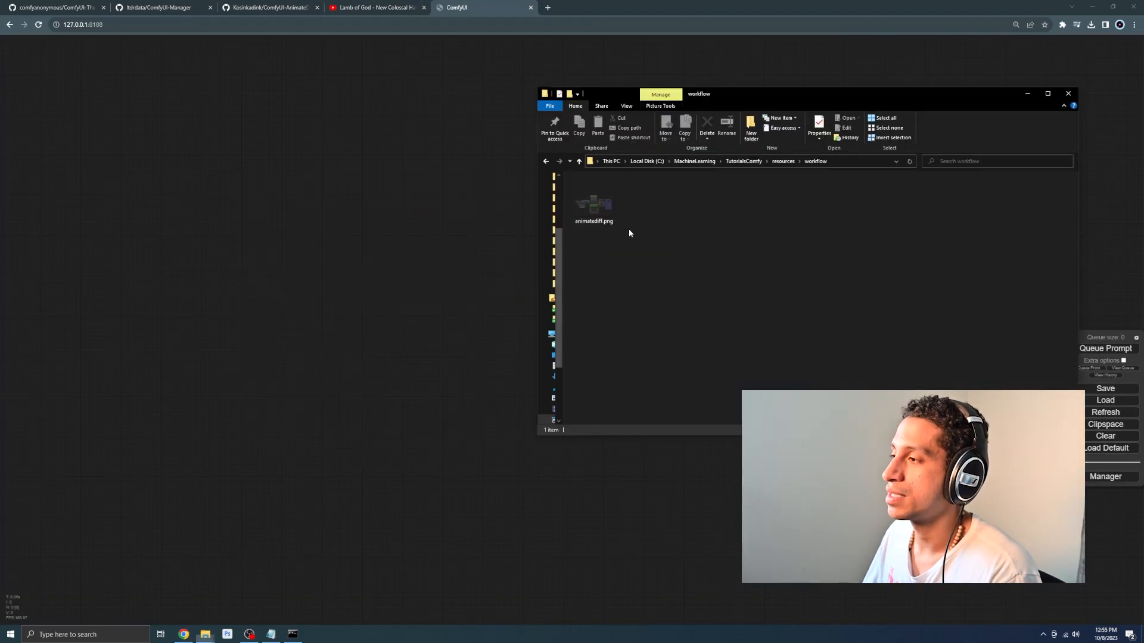
left_click_drag(620, 206, 429, 264)
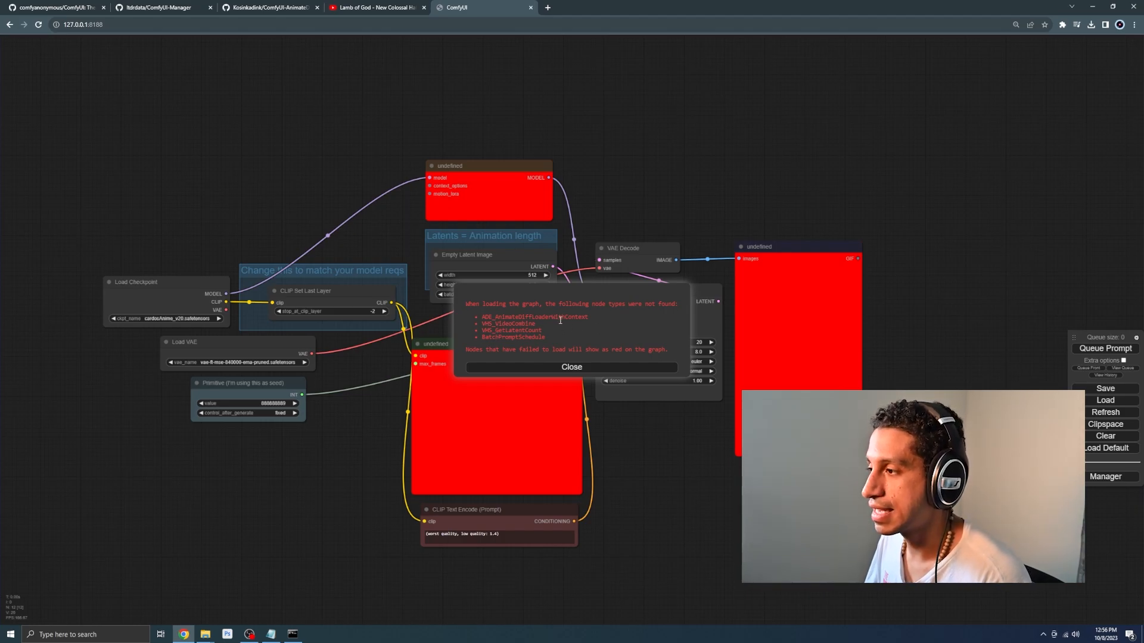
Review and dismiss the missing node types message, and bring up Install Missing Custom Nodes in ComfyUI Manager.
left_click_drag(588, 318, 477, 330)
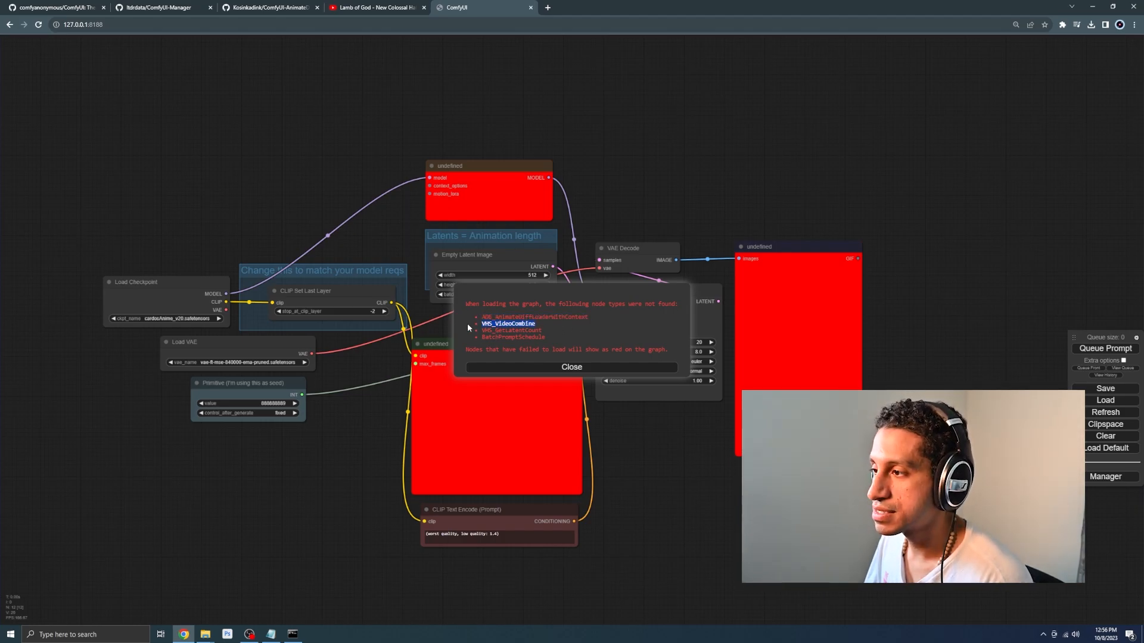
left_click_drag(545, 337, 481, 337)
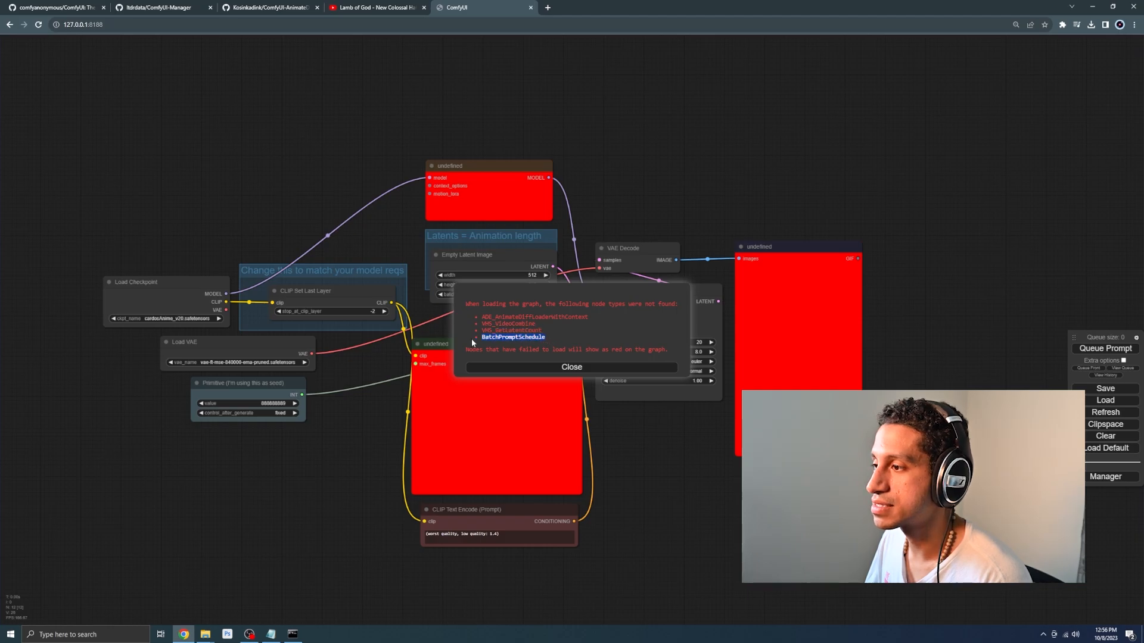
left_click(513, 368)
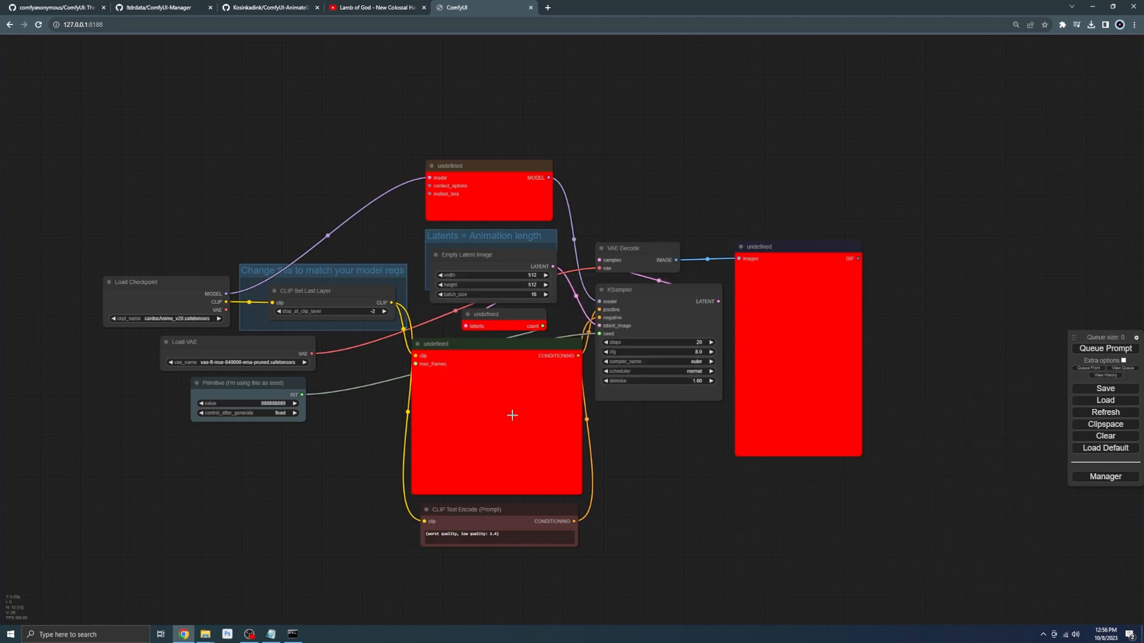
left_click(1092, 477)
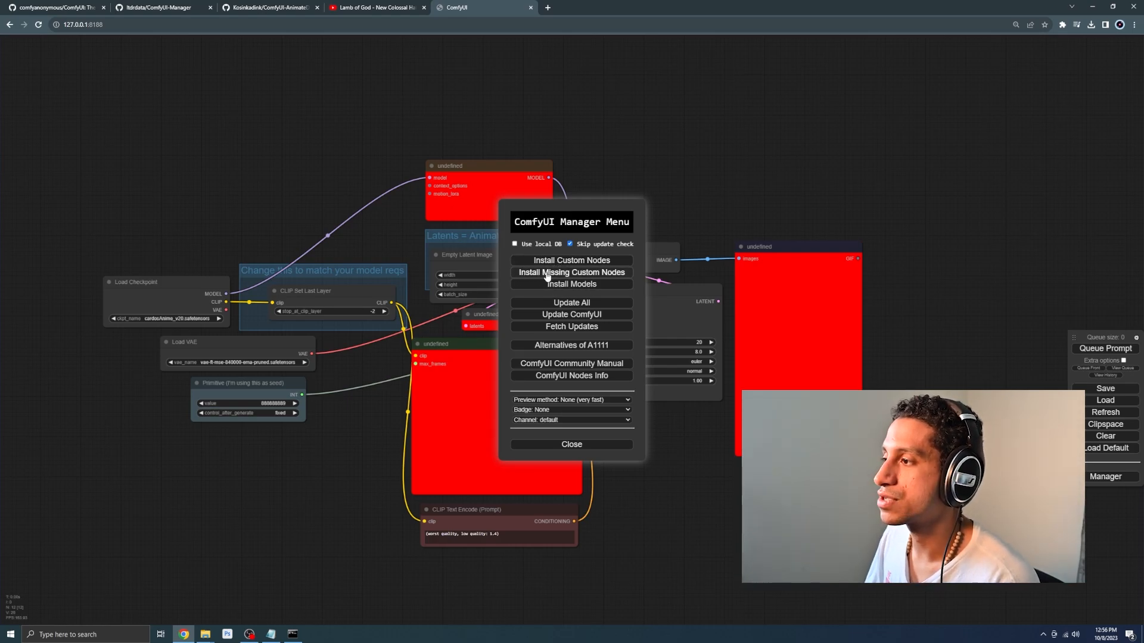
left_click(613, 273)
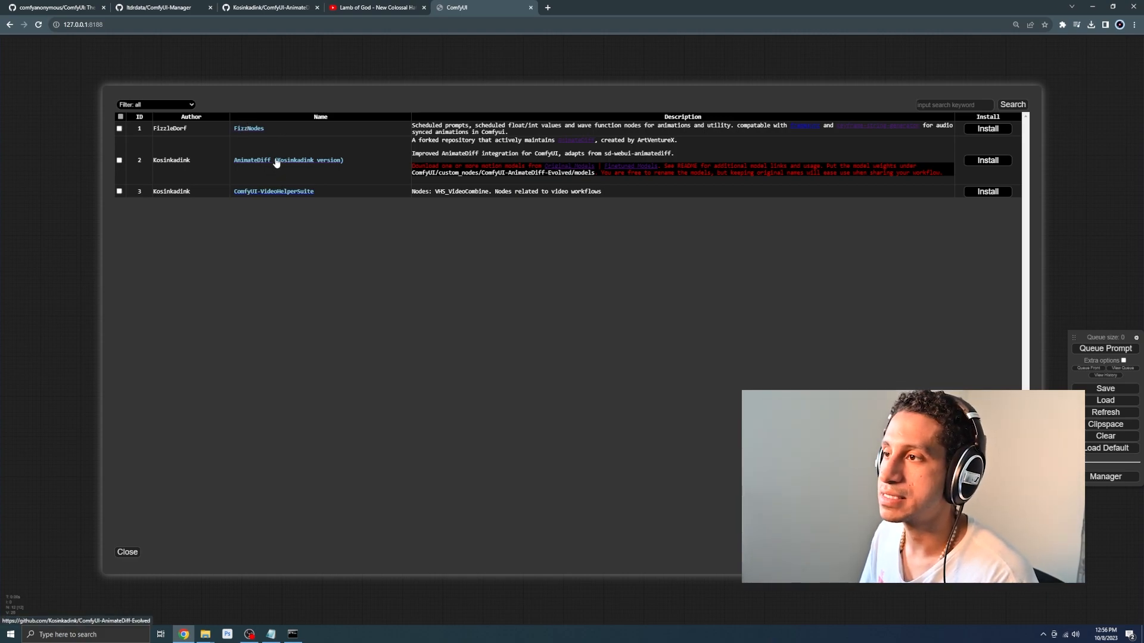
Examine the GitHub pages of FizzNodes and AnimateDiff (Kosinkadink version) from the missing nodes list, closing each tab after viewing.
left_click(249, 130)
scroll(374, 274, "down", 15)
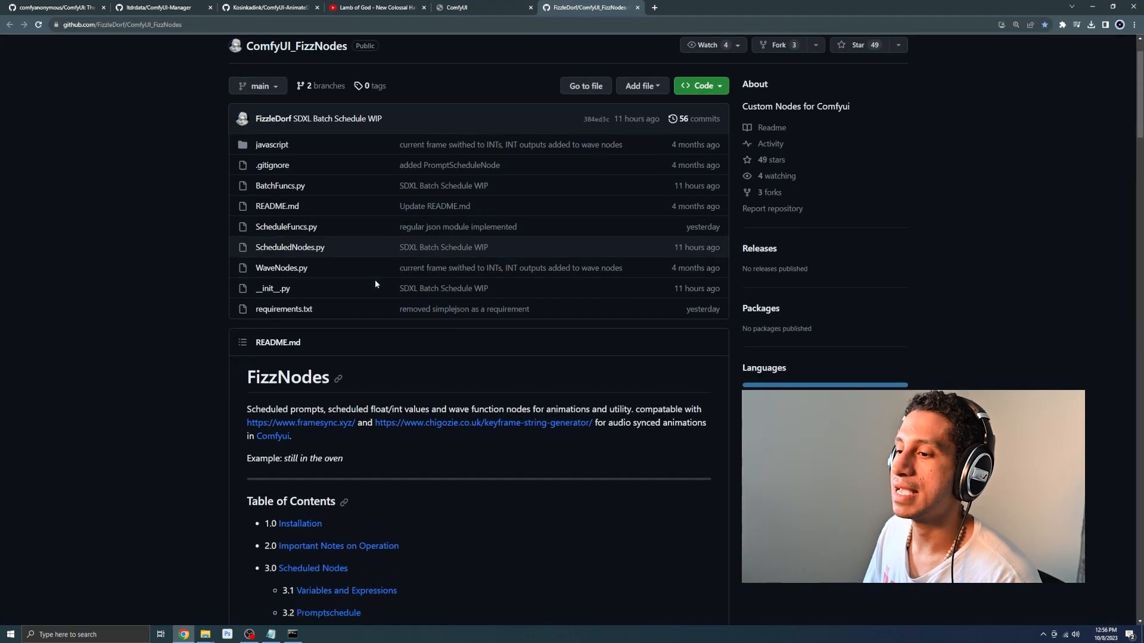
scroll(373, 268, "down", 20)
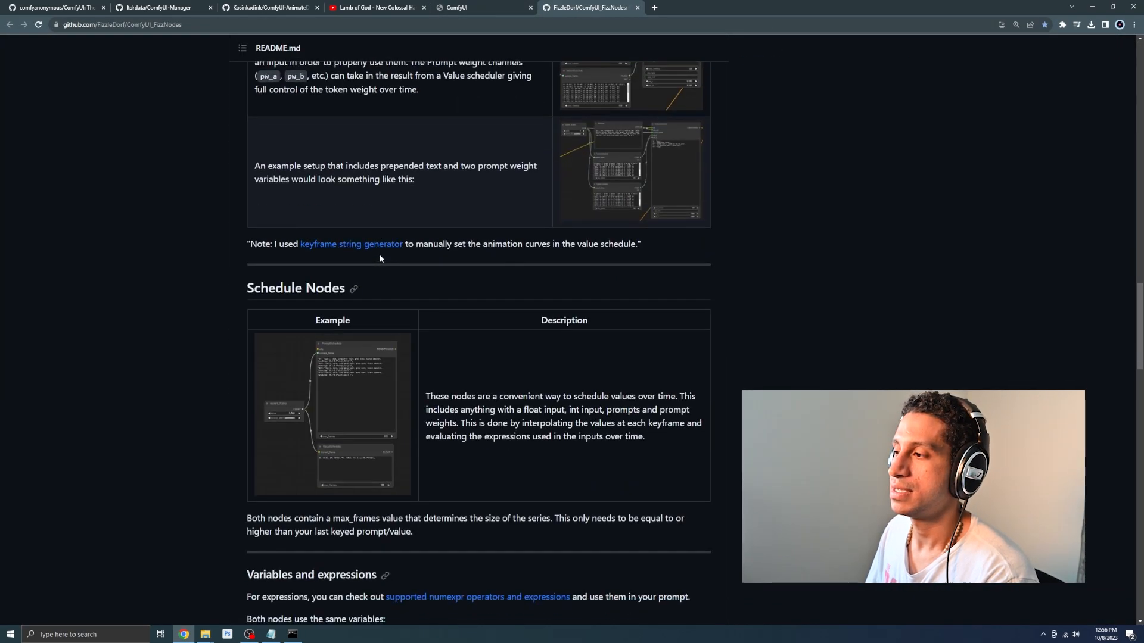
scroll(388, 246, "down", 15)
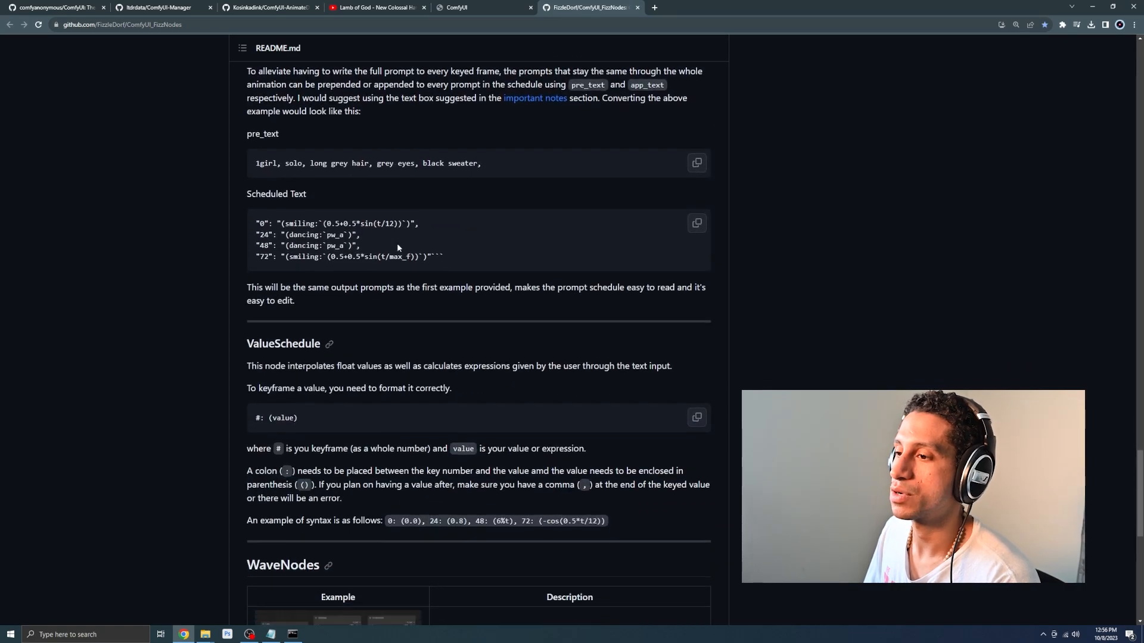
scroll(404, 242, "down", 3)
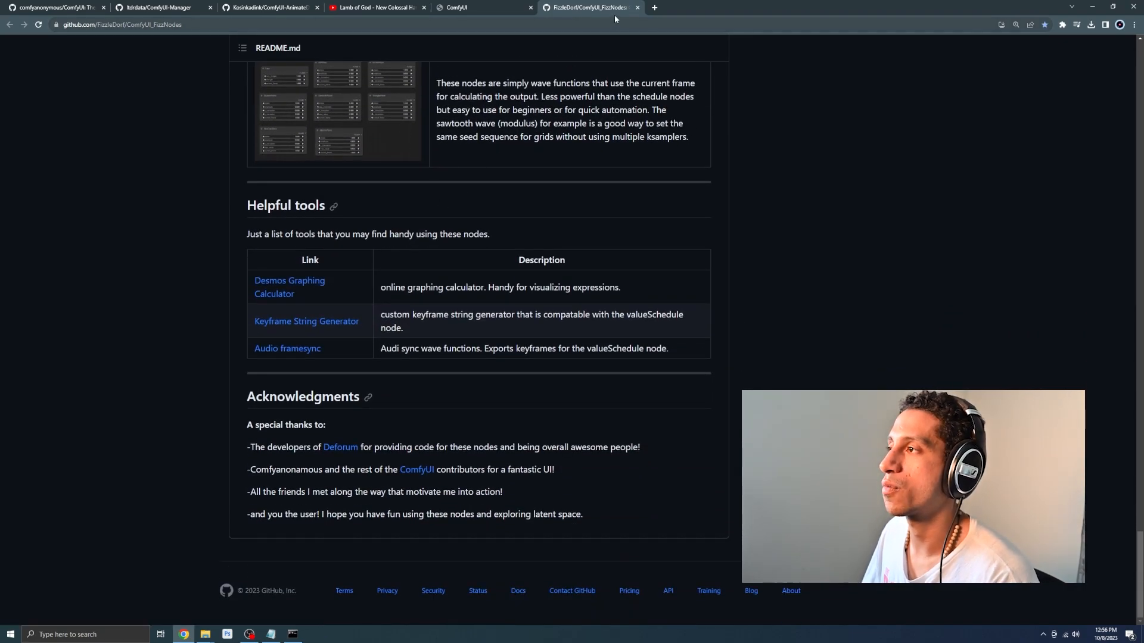
left_click(638, 7)
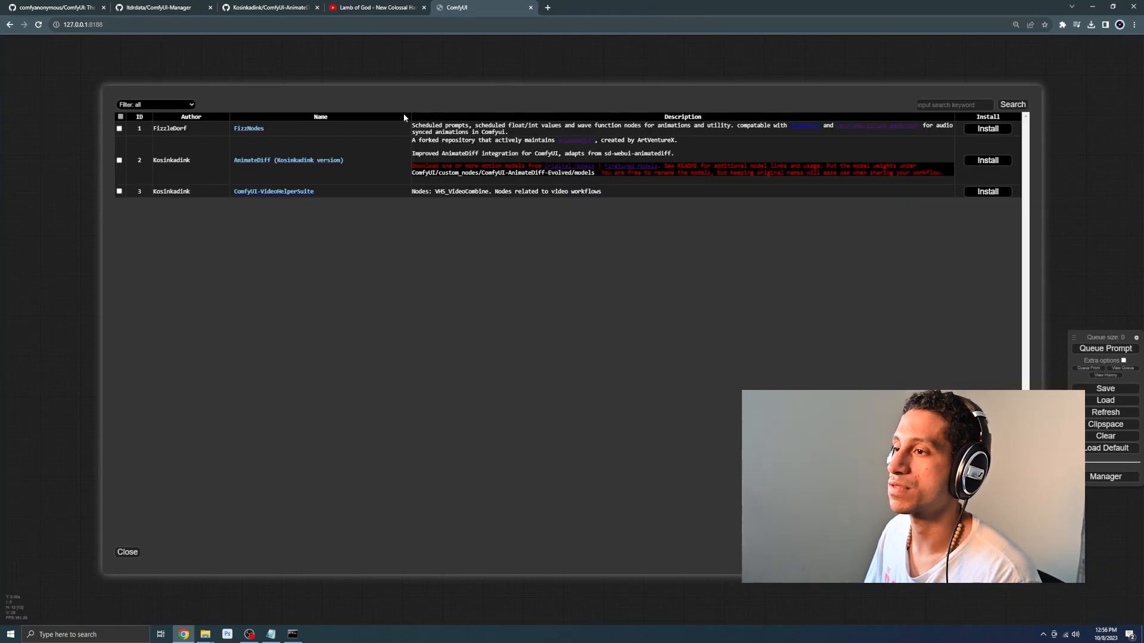
left_click(308, 161)
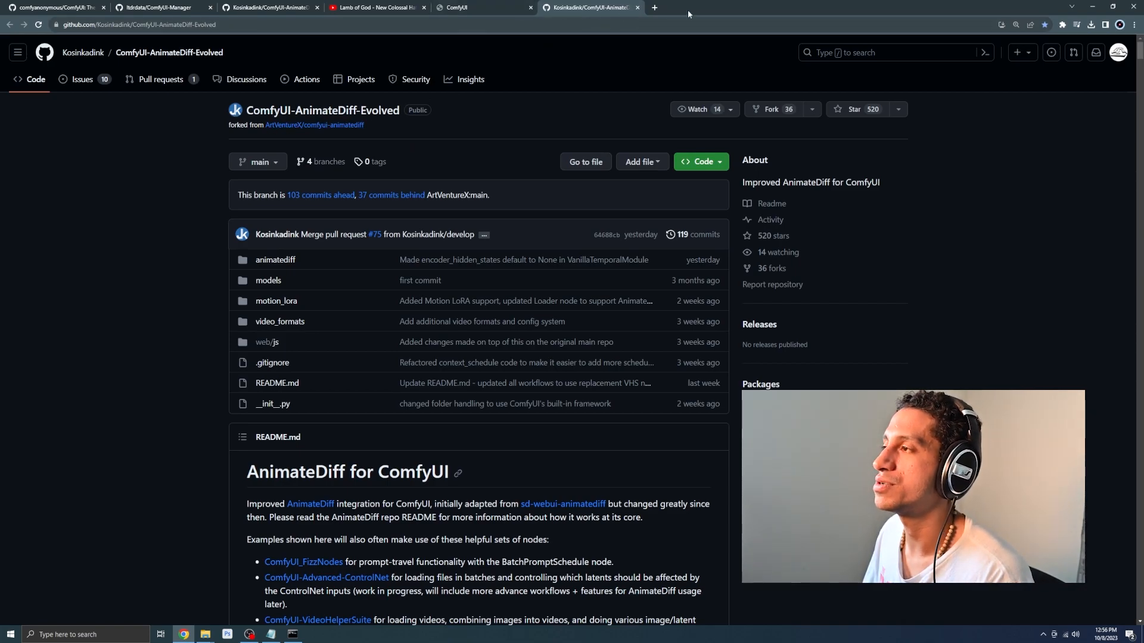
left_click(636, 8)
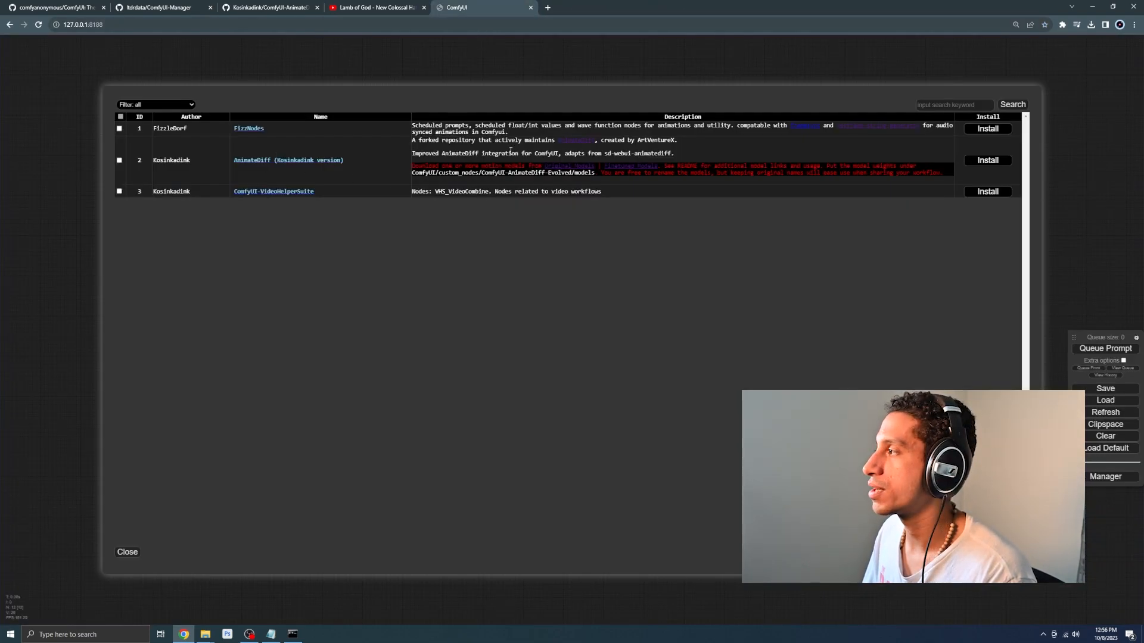
Install FizzNodes, AnimateDiff (Kosinkadink version) and ComfyUI-VideoHelperSuite from the missing custom nodes list.
left_click(982, 132)
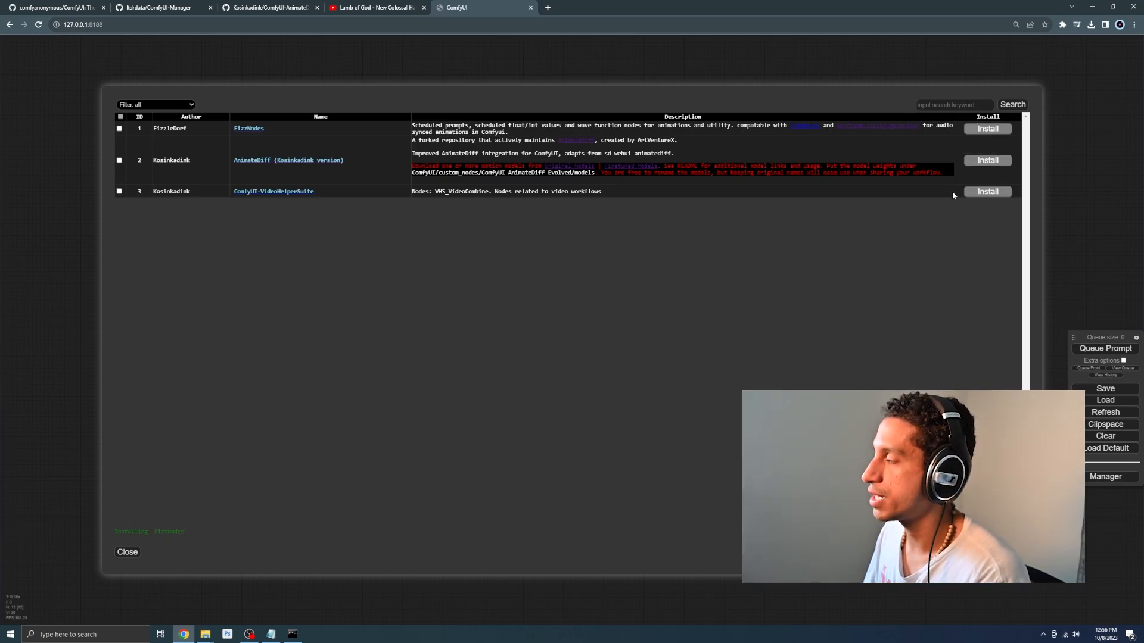
left_click(974, 172)
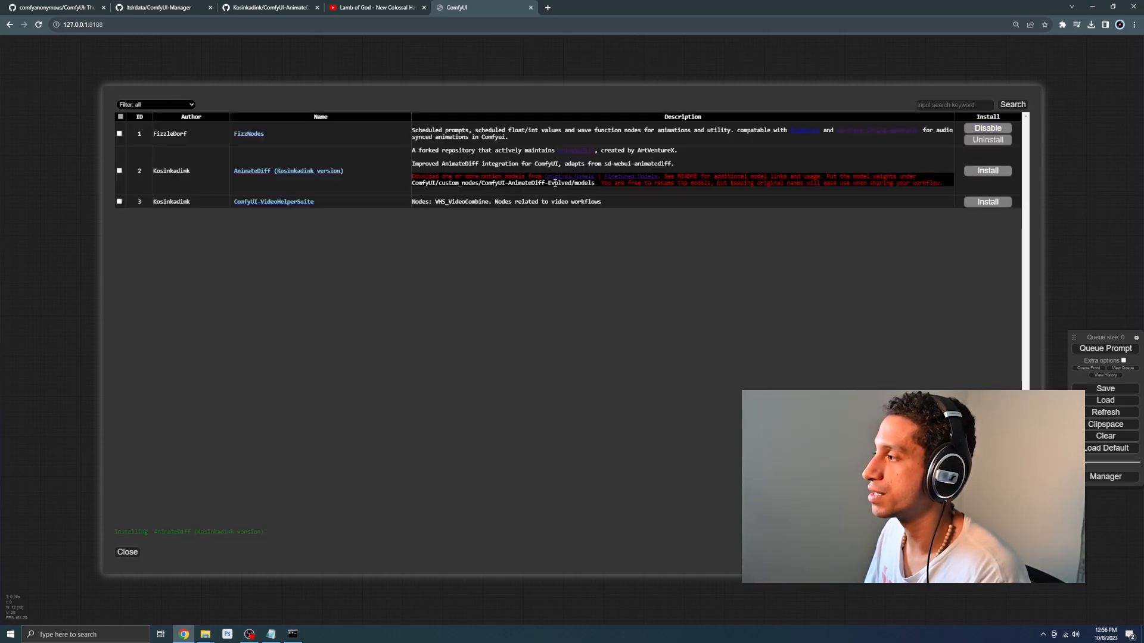
left_click(986, 203)
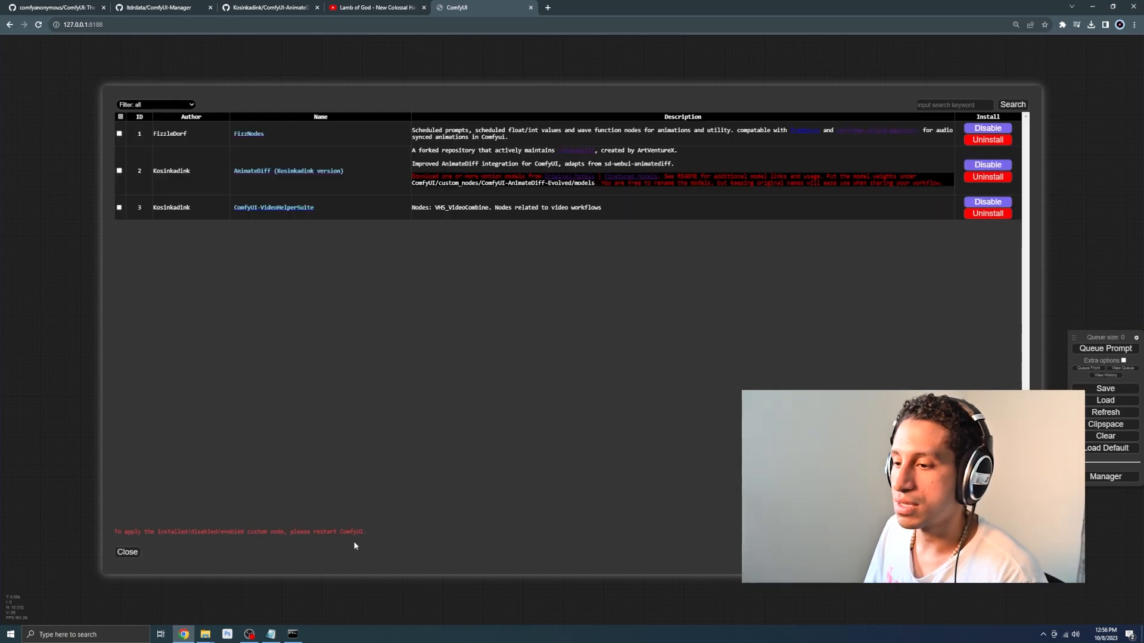
left_click_drag(381, 532, 177, 533)
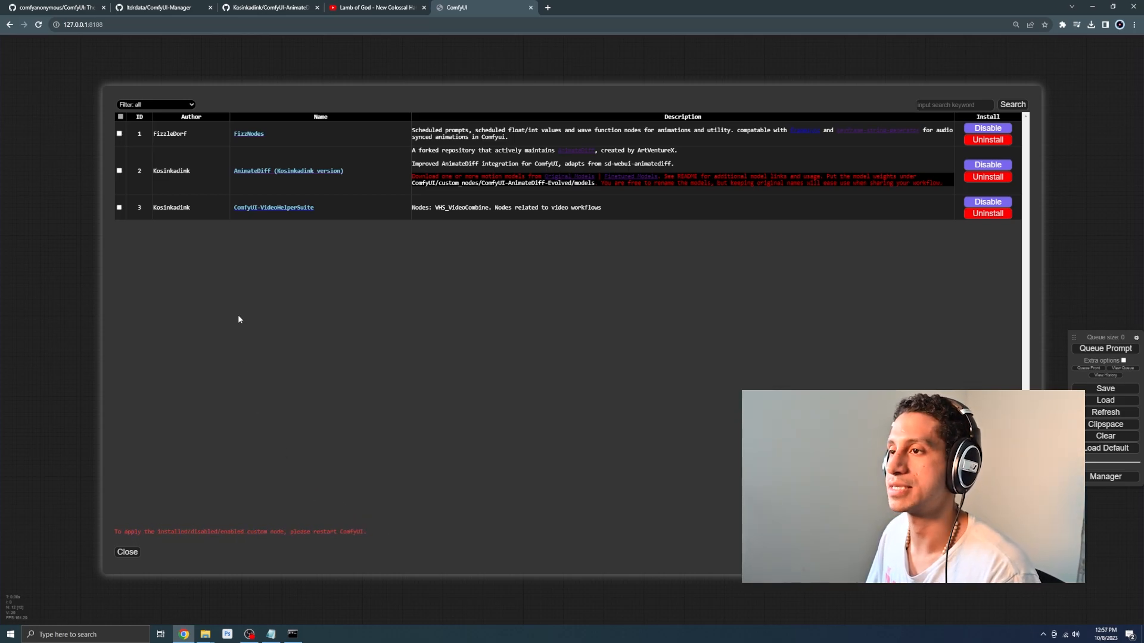
Switch to the command prompt, stop the running ComfyUI server and restart it with python main.py.
key("alt+Tab")
left_click(294, 441)
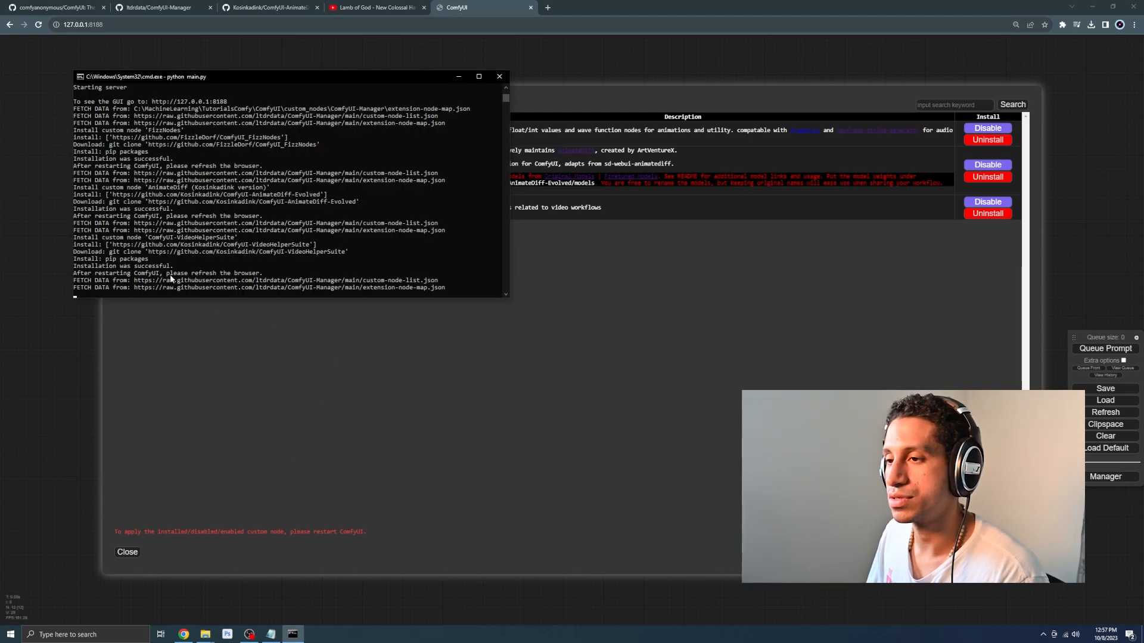
key("ctrl+c")
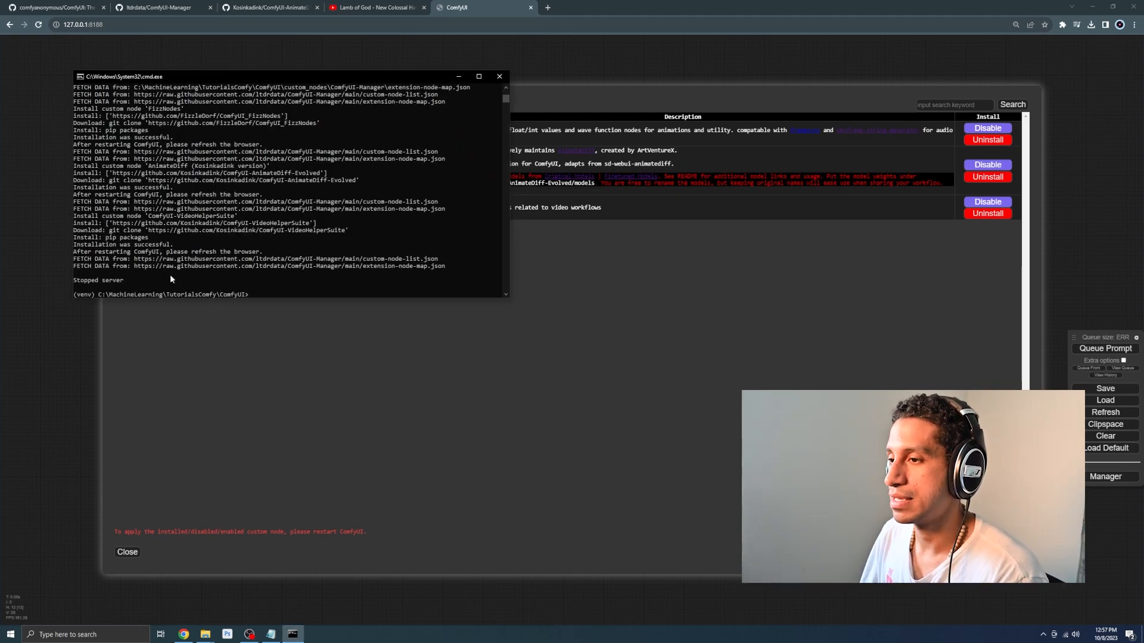
type("python main.py")
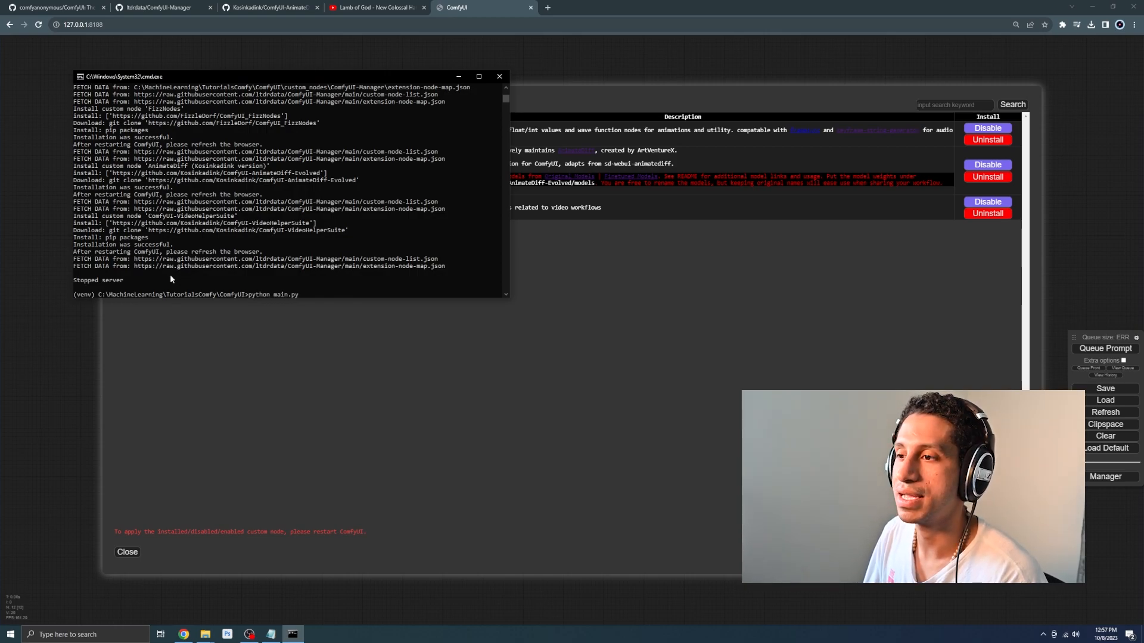
key("Return")
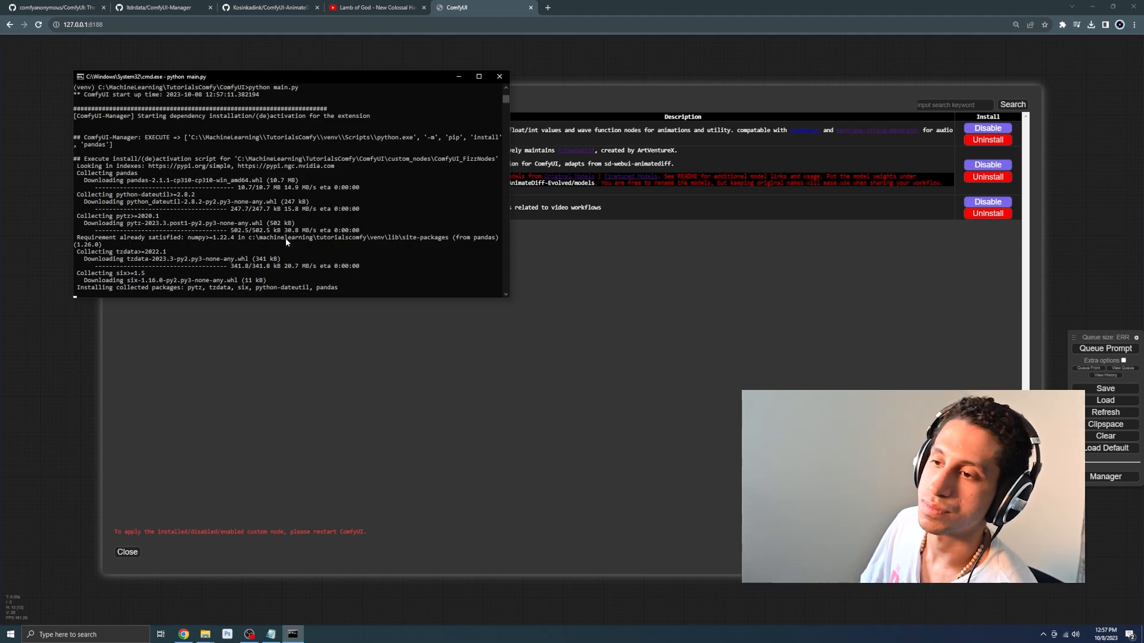
Switch to the File Explorer window showing the ComfyUI folder and open custom_nodes to check the installed node folders.
mouse_move(207, 637)
left_click(223, 613)
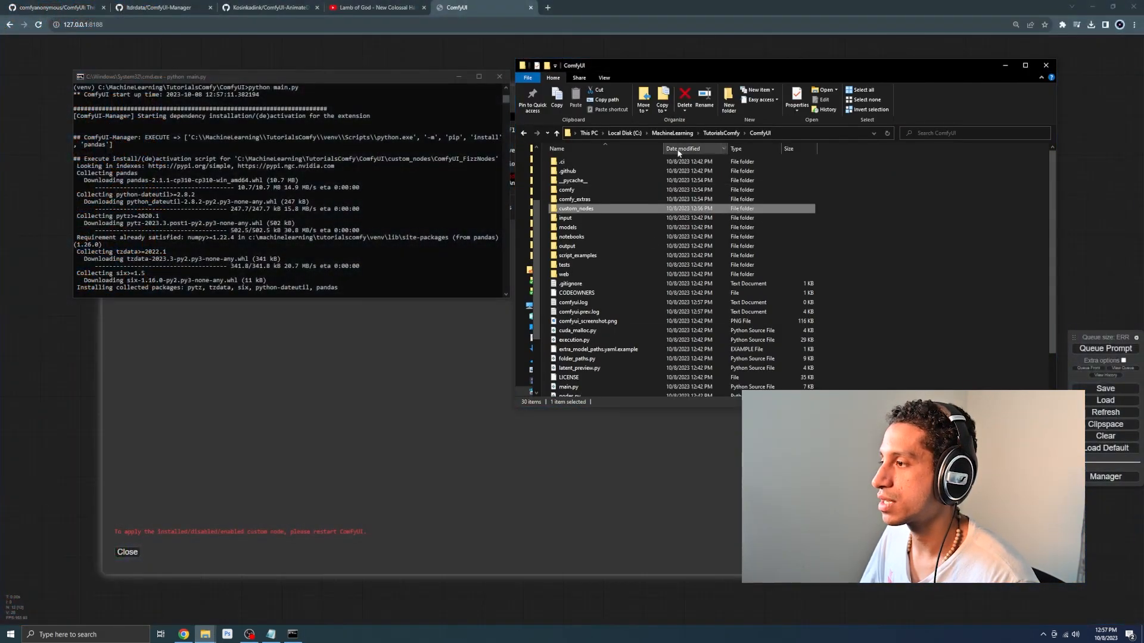
double_click(589, 211)
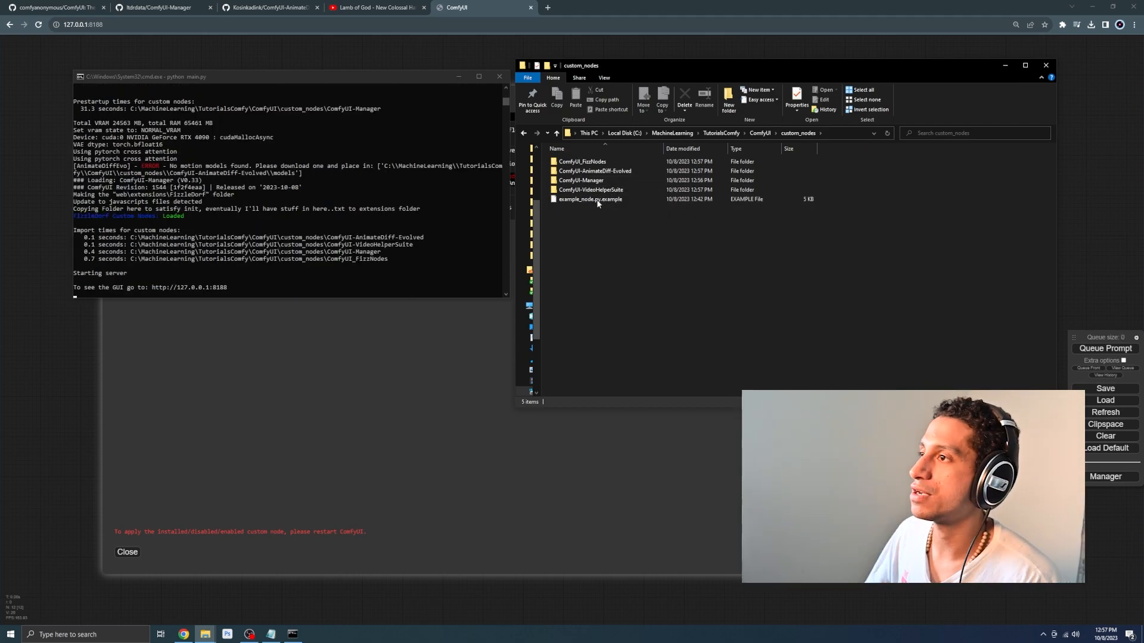
Reload the ComfyUI page in the browser and examine the nodes of the AnimateDiff workflow.
left_click(38, 24)
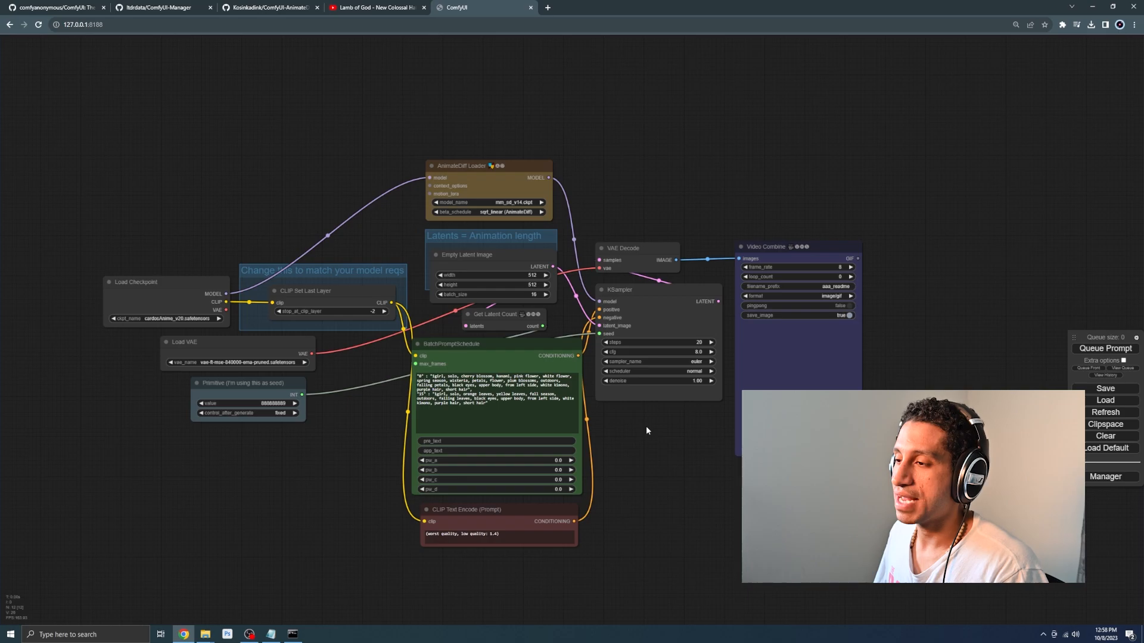
scroll(526, 171, "up", 4)
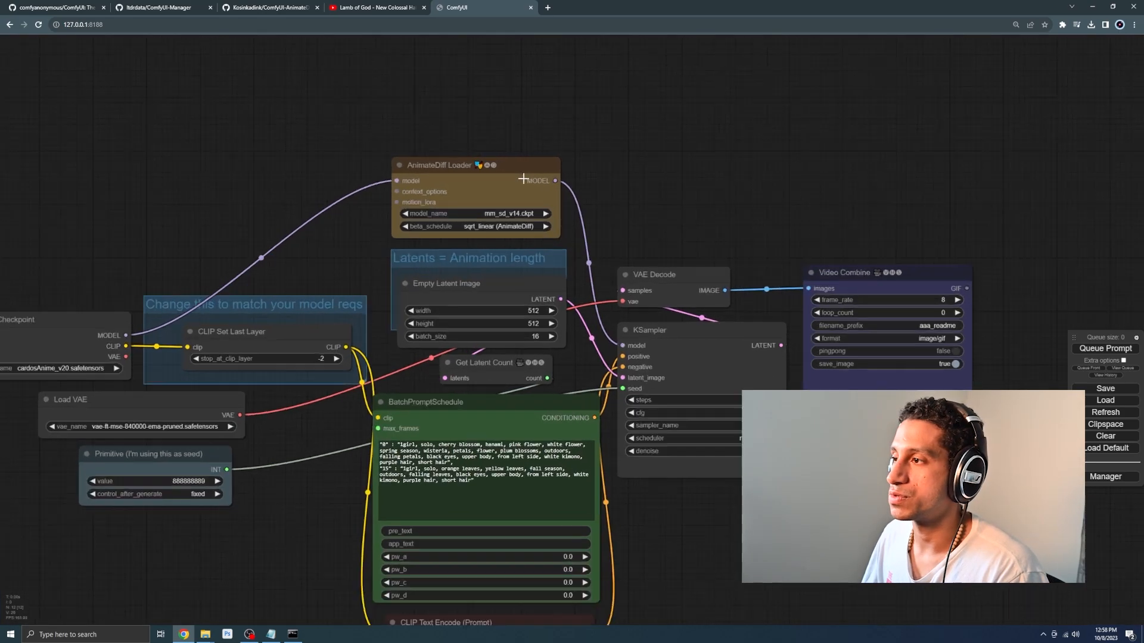
scroll(293, 273, "down", 2)
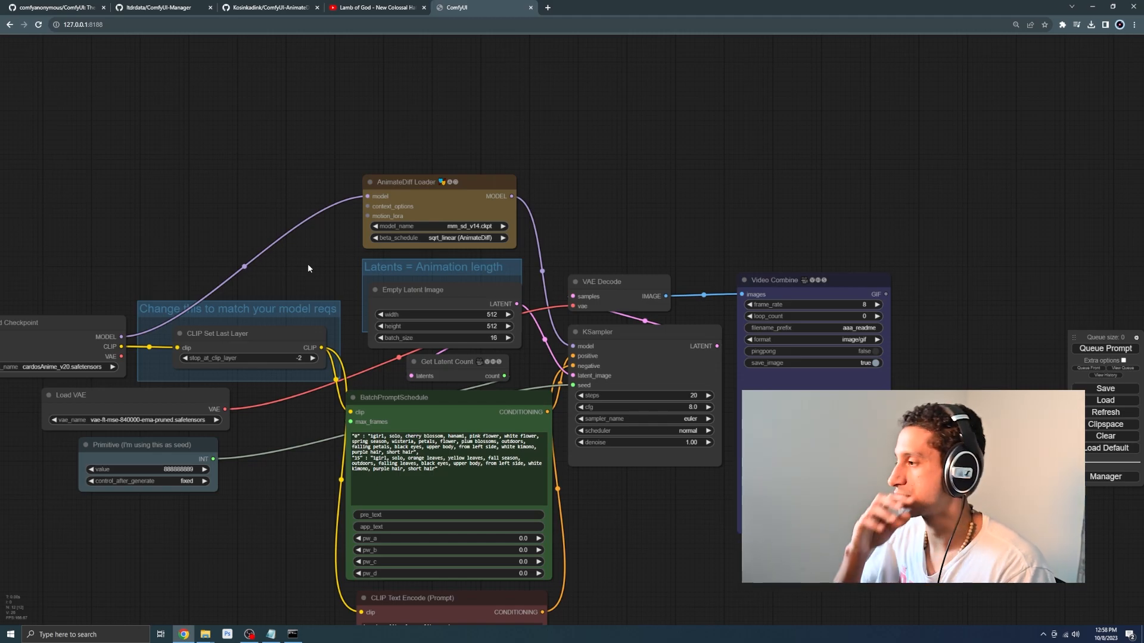
Go to the ComfyUI-AnimateDiff-Evolved GitHub page and read the How to Use instructions for downloading and placing motion modules.
key("alt+Tab")
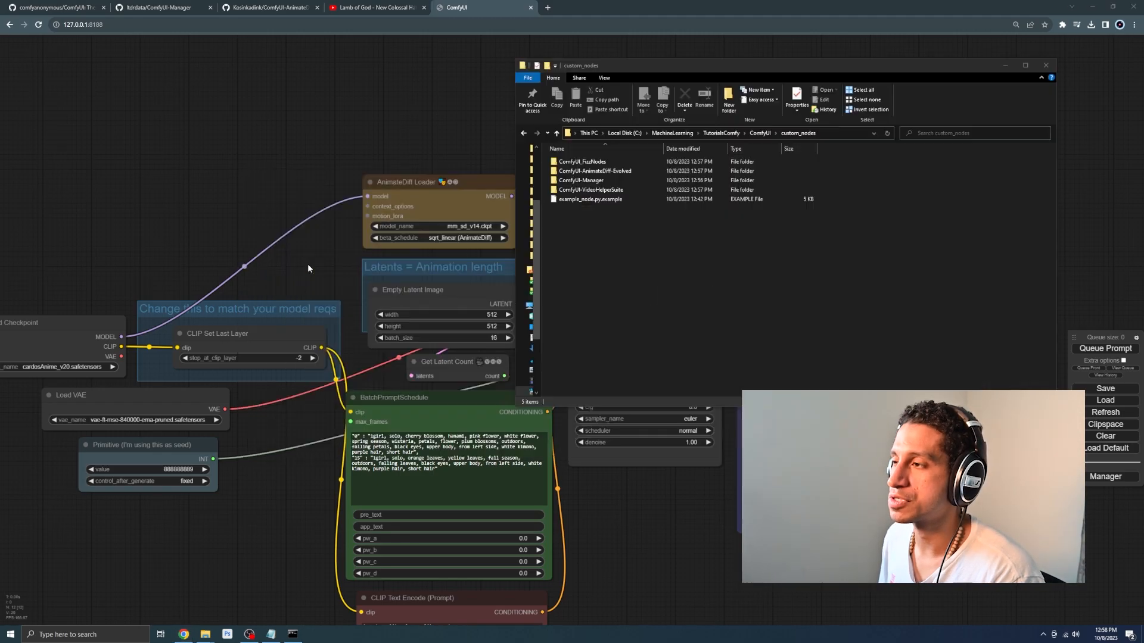
key("alt+Tab")
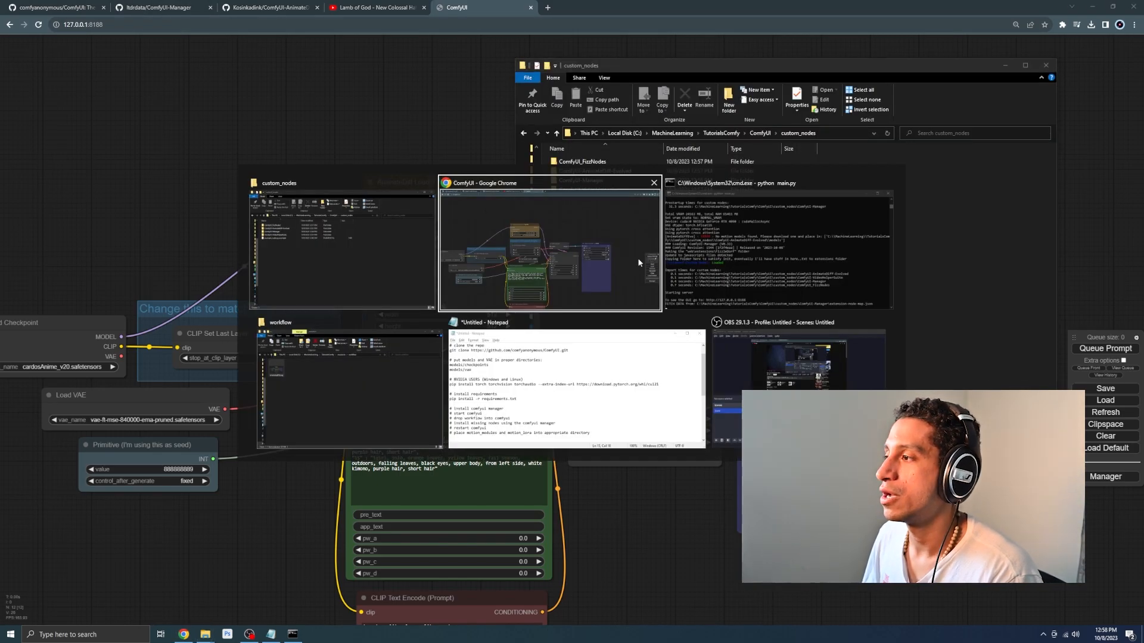
left_click(268, 7)
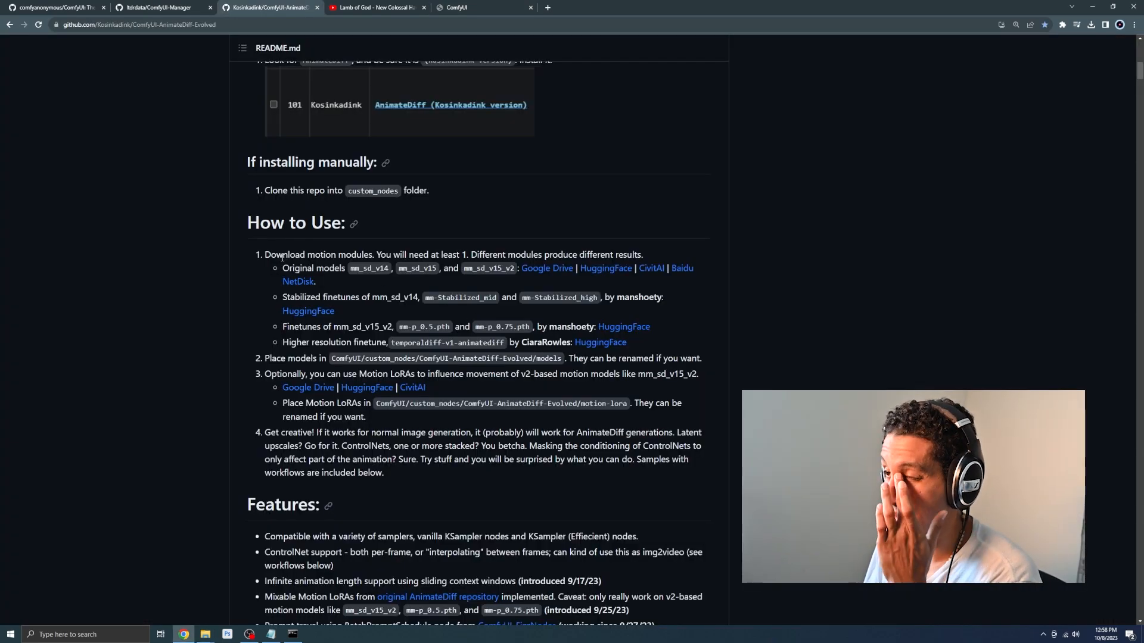
left_click_drag(268, 254, 650, 358)
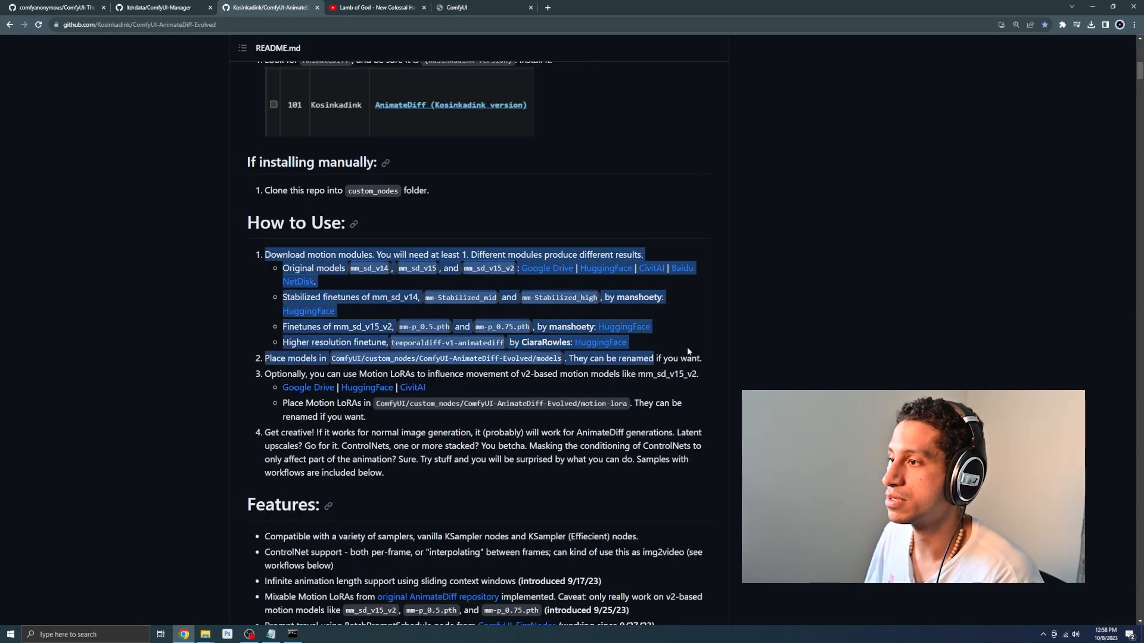
left_click(650, 358)
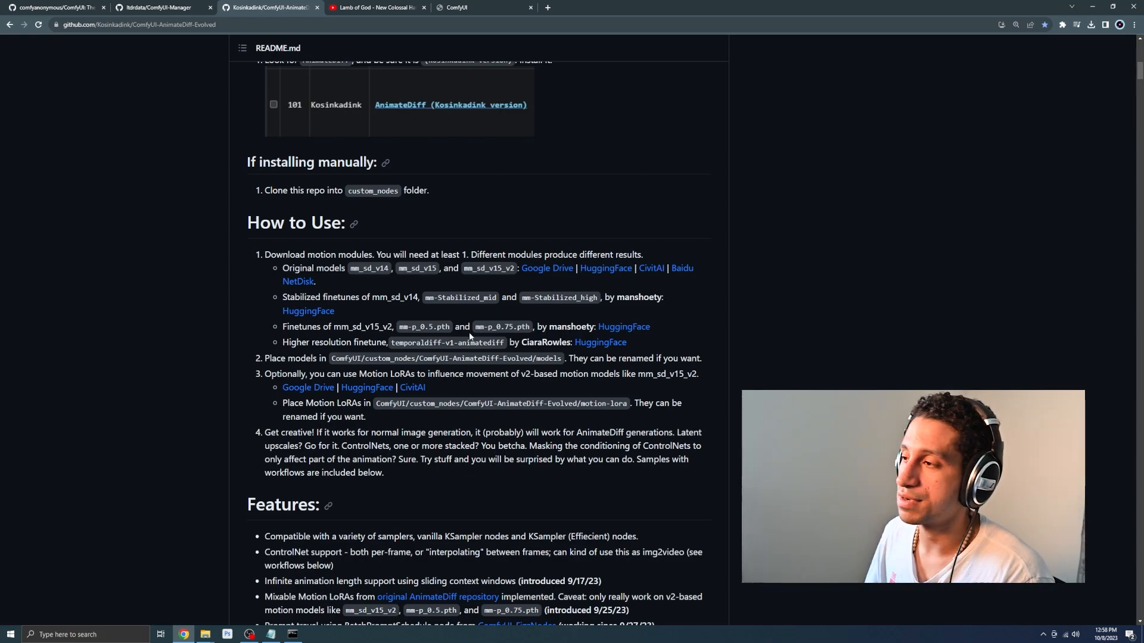
Switch to the File Explorer window with the resources, open its motion_modules folder and place it beside the custom_nodes window.
key("alt+Tab")
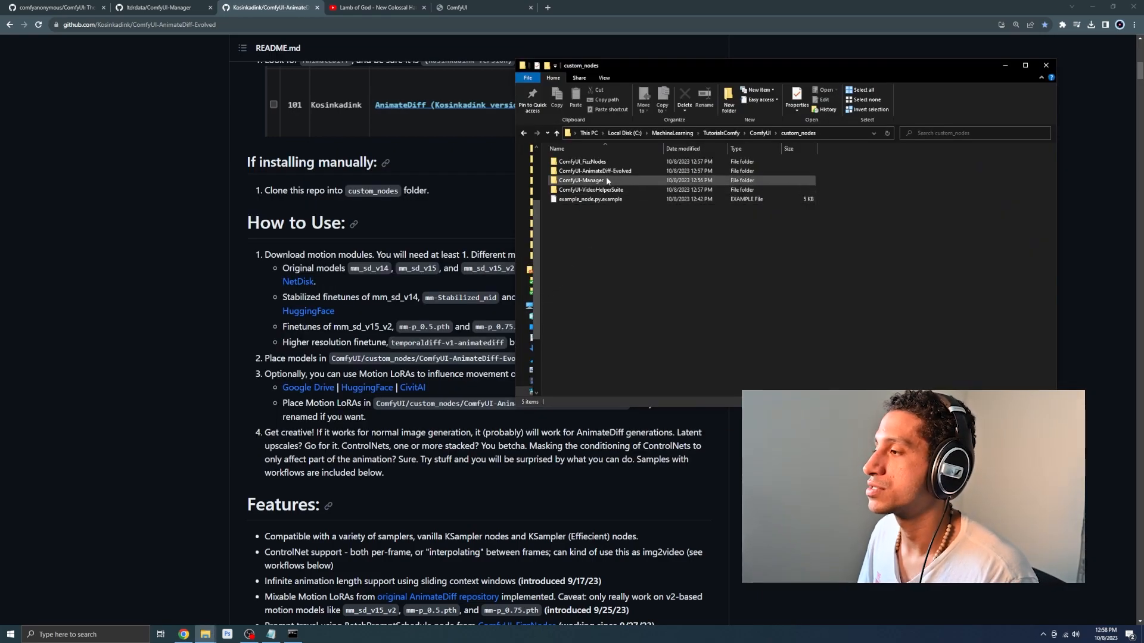
key("alt+Tab")
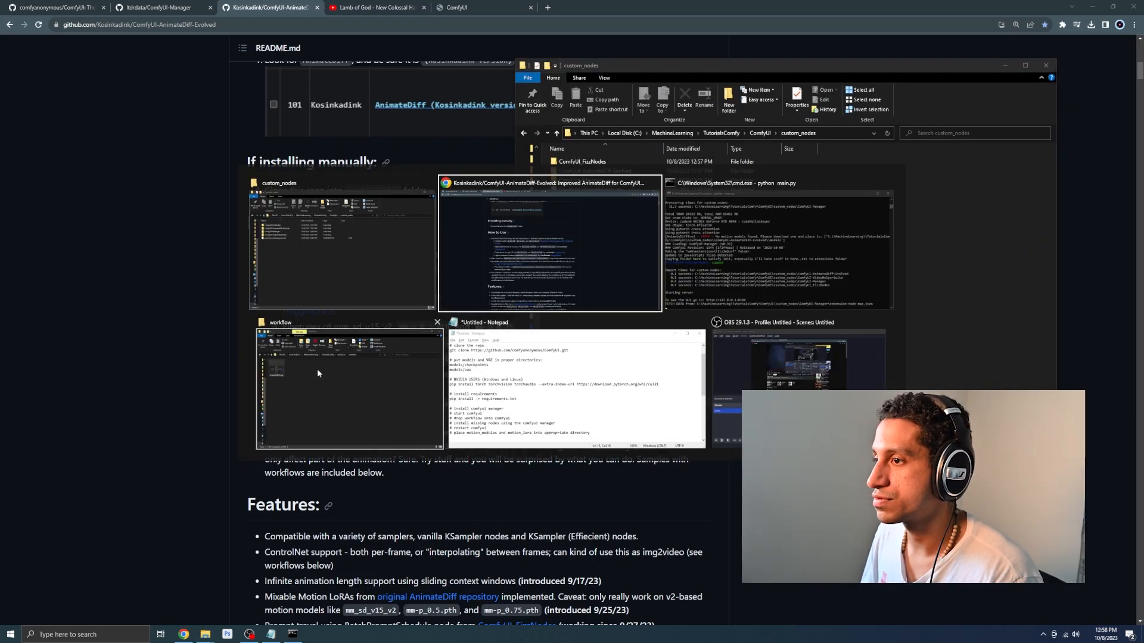
left_click(322, 384)
left_click(782, 163)
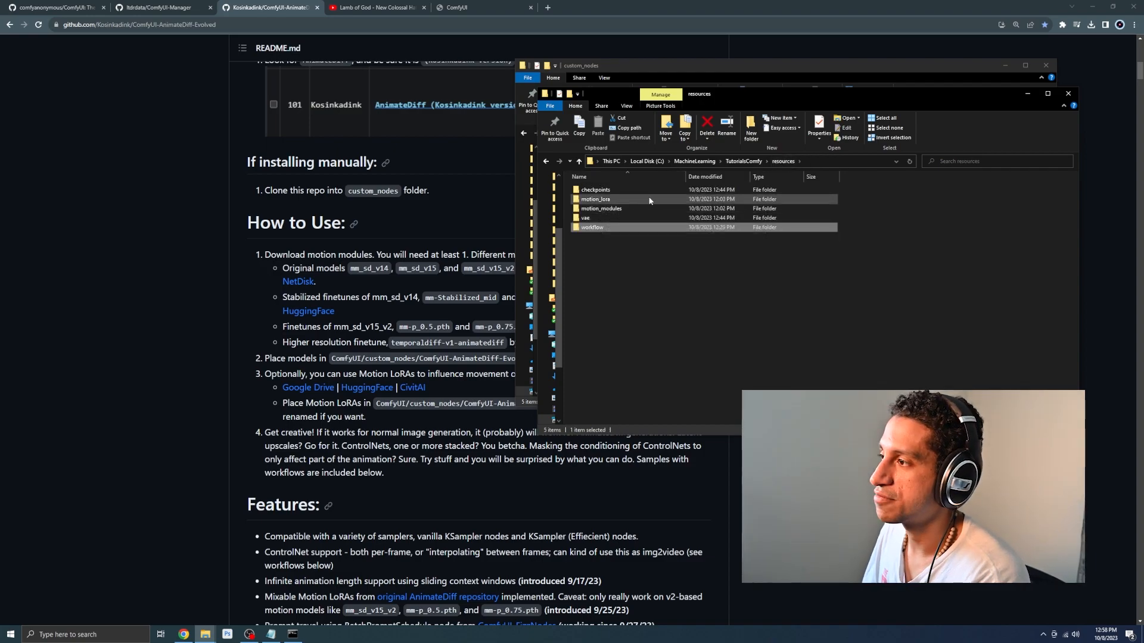
double_click(651, 200)
left_click(784, 162)
double_click(589, 210)
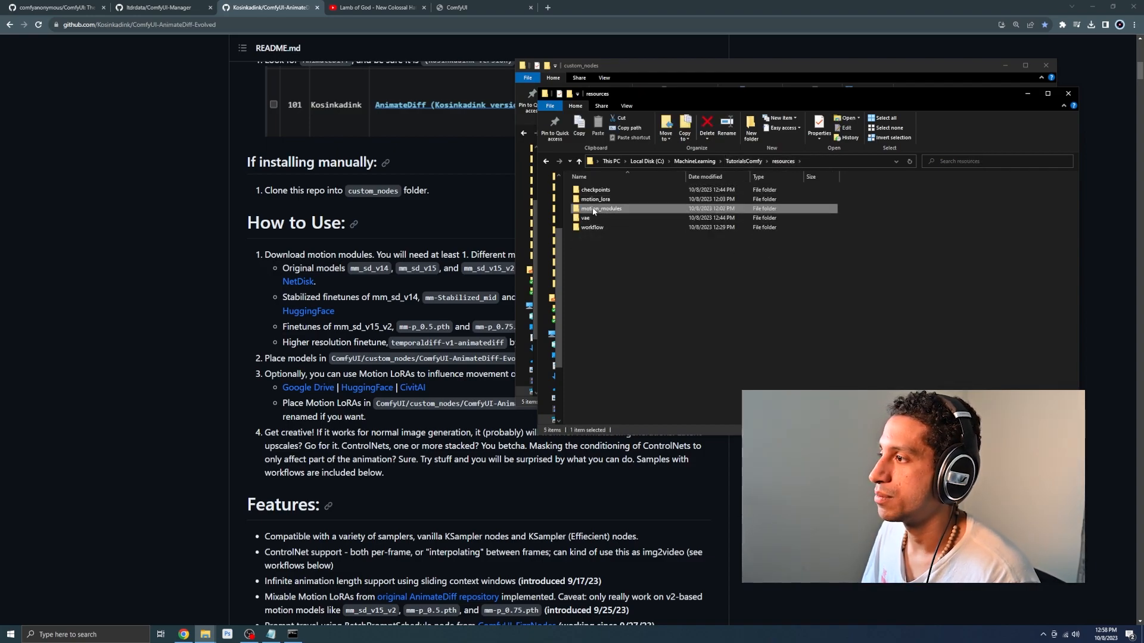
left_click_drag(852, 105, 295, 88)
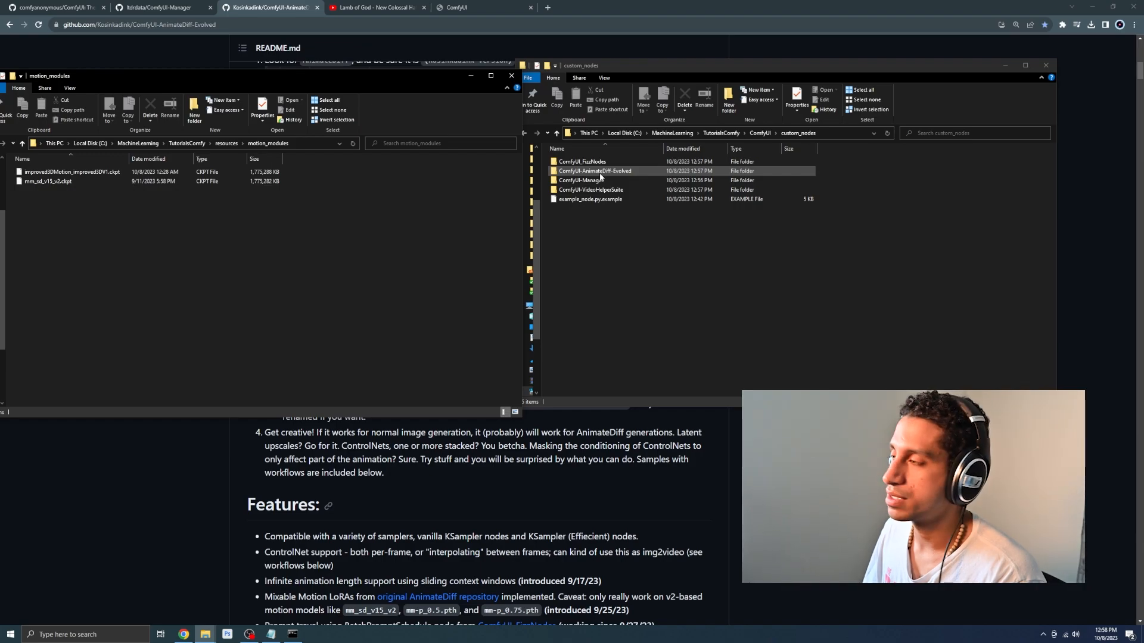
Move improved3DMotion_improved3DV1.ckpt and mm_sd_v15_v2.ckpt from motion_modules into the models folder of ComfyUI-AnimateDiff-Evolved.
double_click(600, 173)
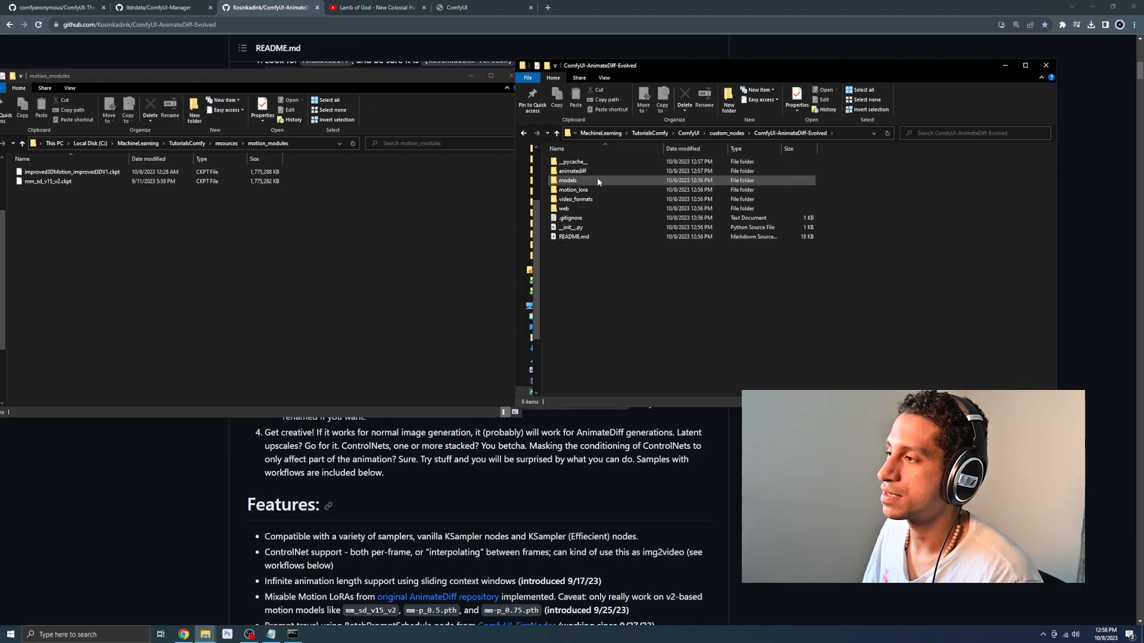
double_click(598, 181)
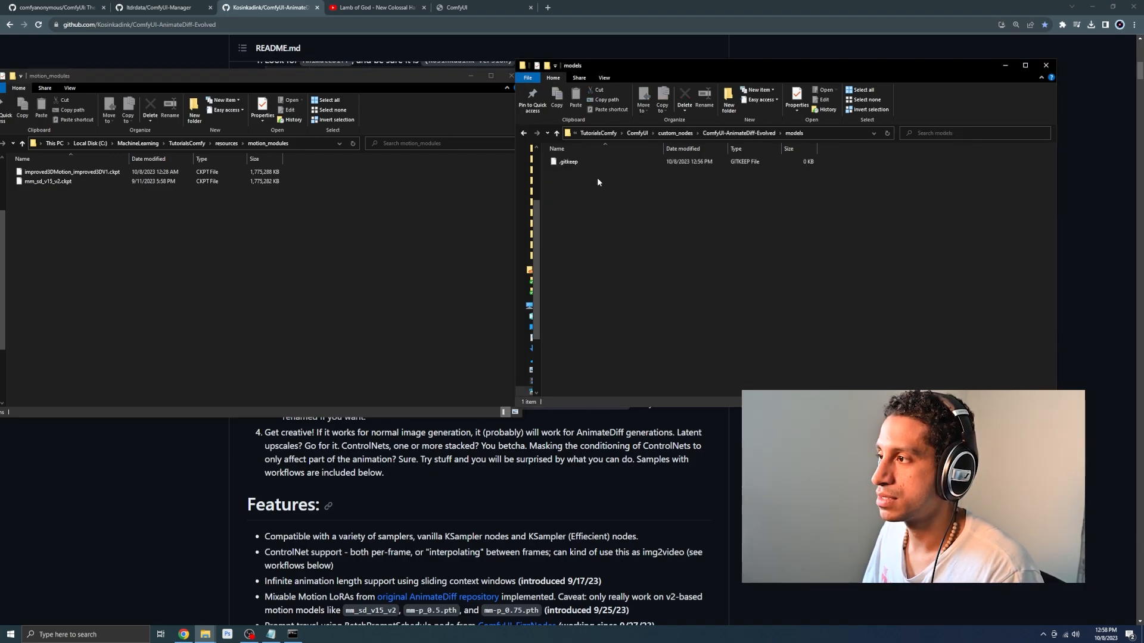
left_click_drag(41, 199, 685, 209)
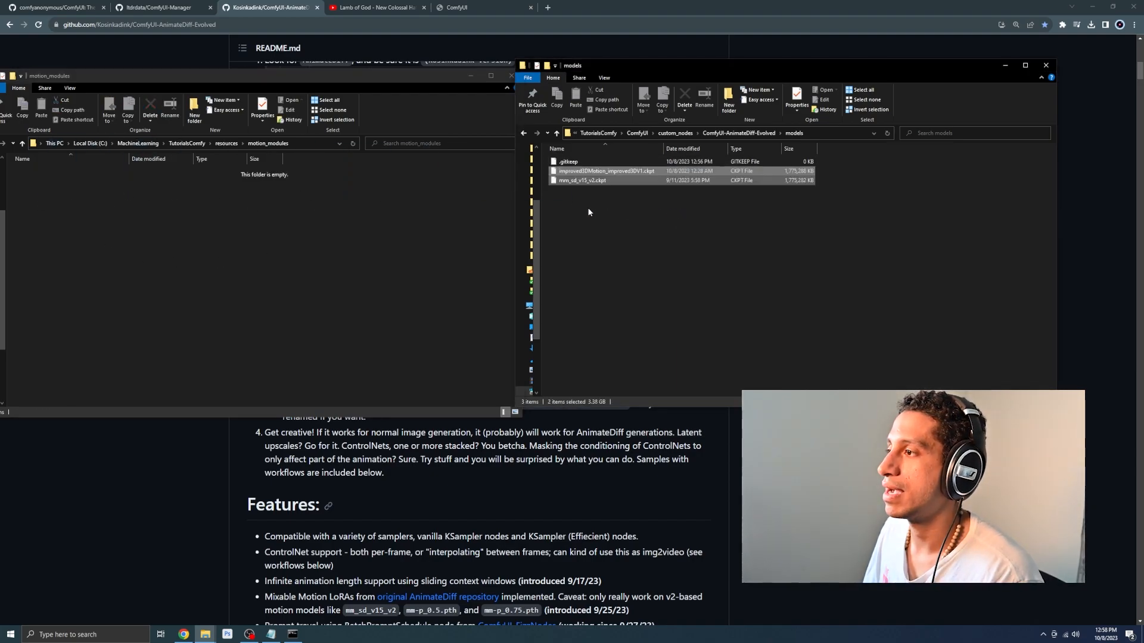
left_click(592, 174)
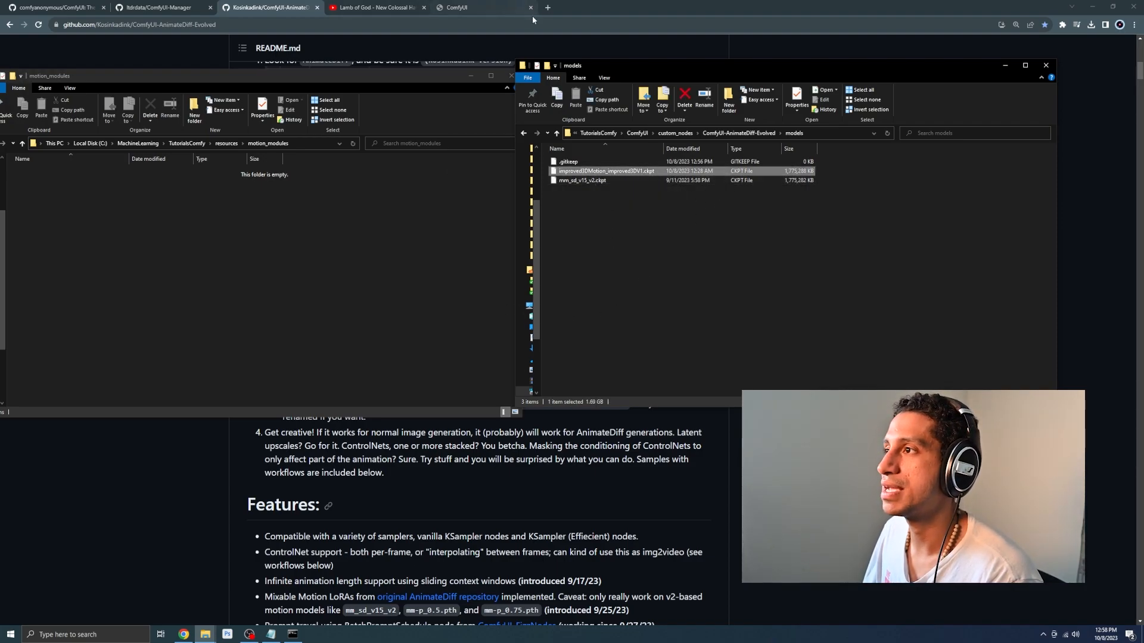
left_click(619, 245)
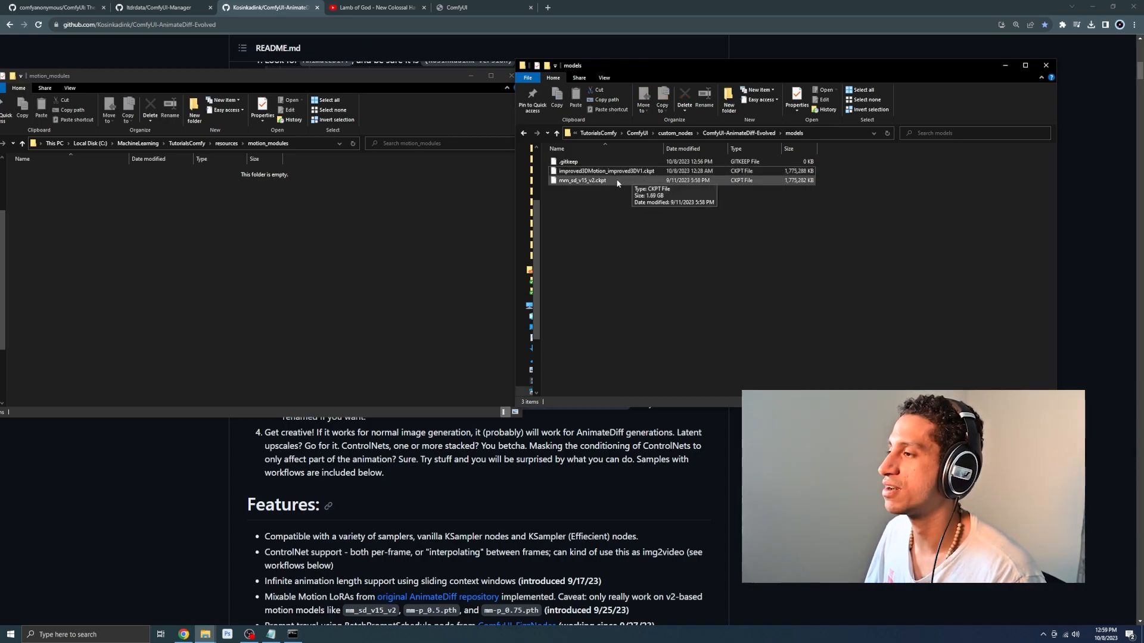
left_click(588, 182)
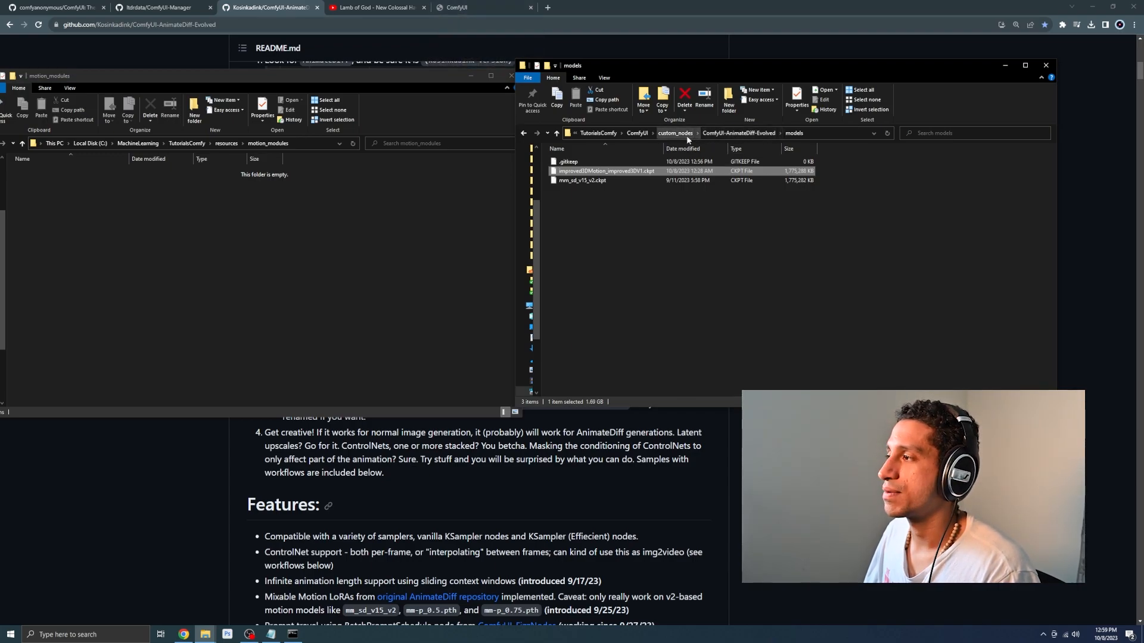
Move the files from the resources motion_lora folder into ComfyUI-AnimateDiff-Evolved's motion_lora folder and close the resources window.
left_click(739, 133)
double_click(573, 197)
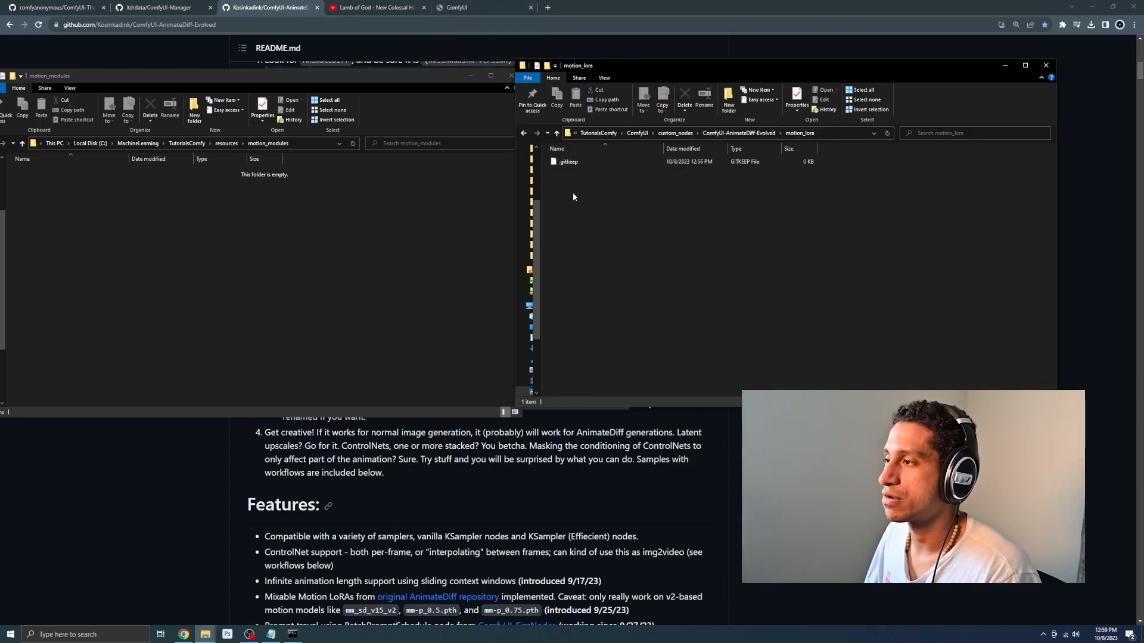
left_click(226, 143)
left_click(786, 133)
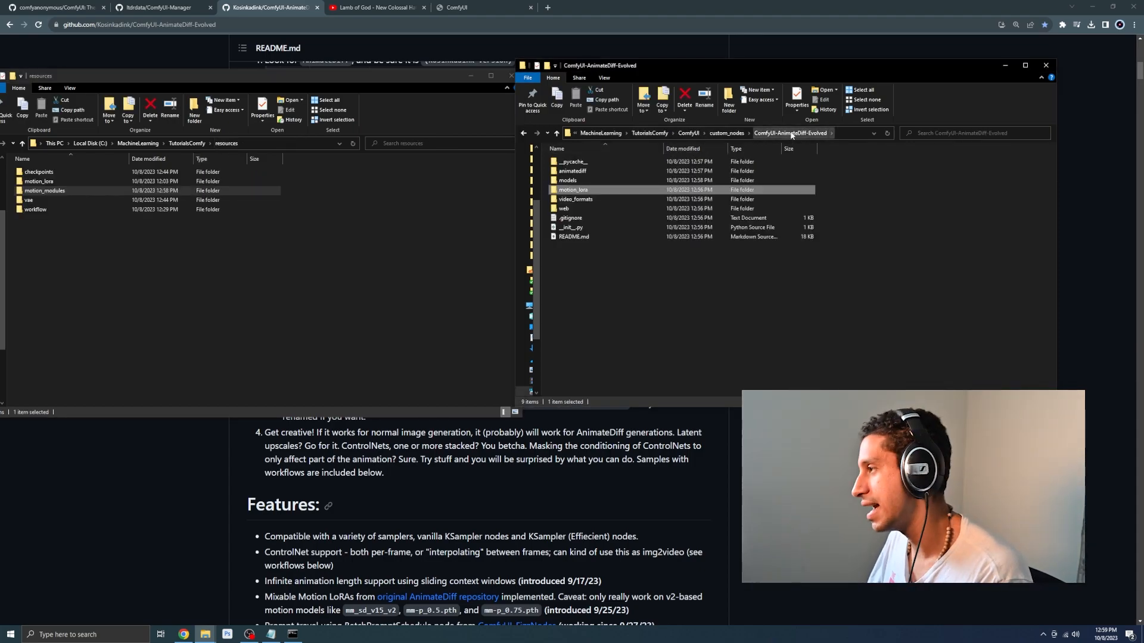
double_click(582, 192)
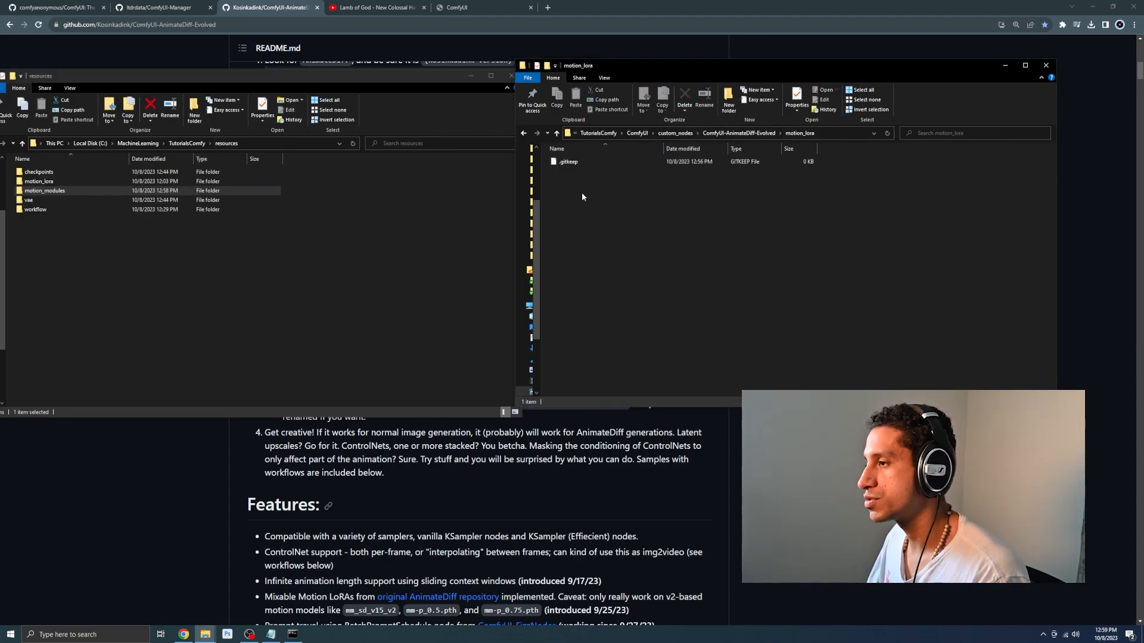
double_click(64, 180)
left_click_drag(115, 274, 660, 188)
left_click(433, 84)
left_click(511, 76)
Return to the ComfyUI page in the browser, reload it and set the AnimateDiff Loader's model_name to mm_sd_v15_v2.ckpt.
left_click(462, 7)
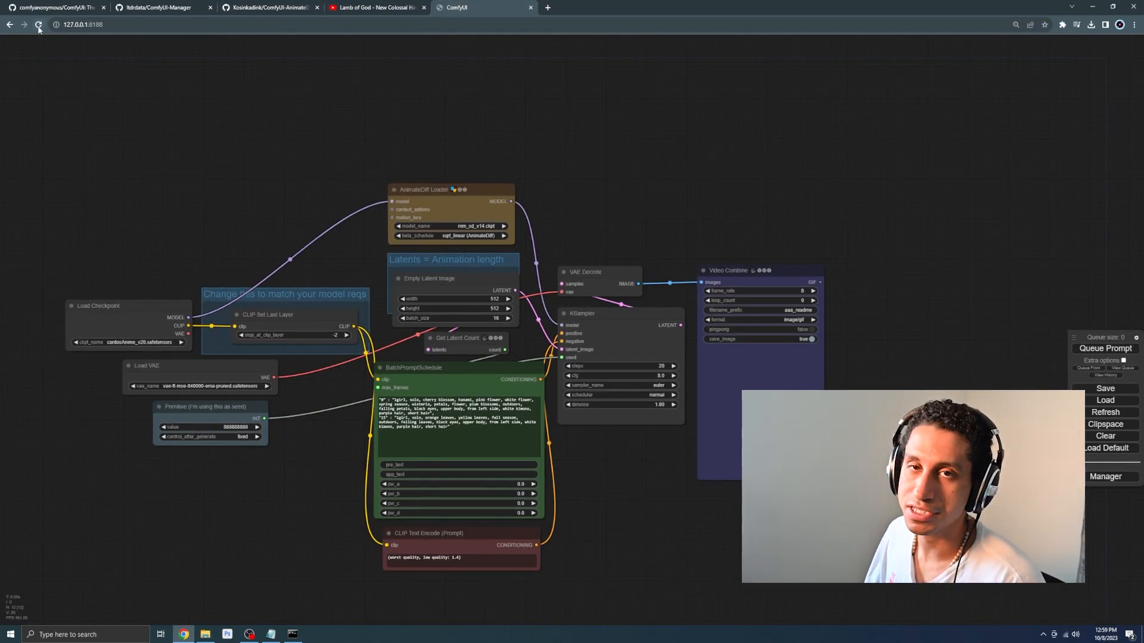
left_click(38, 27)
scroll(465, 280, "up", 4)
left_click(480, 191)
left_click(626, 171)
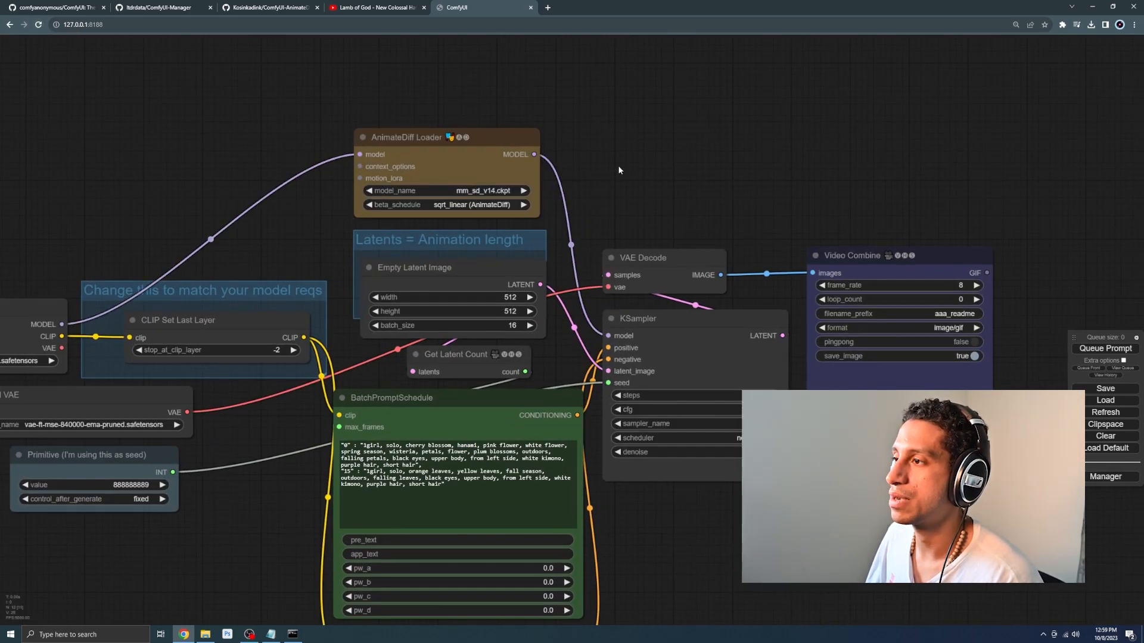
left_click(472, 191)
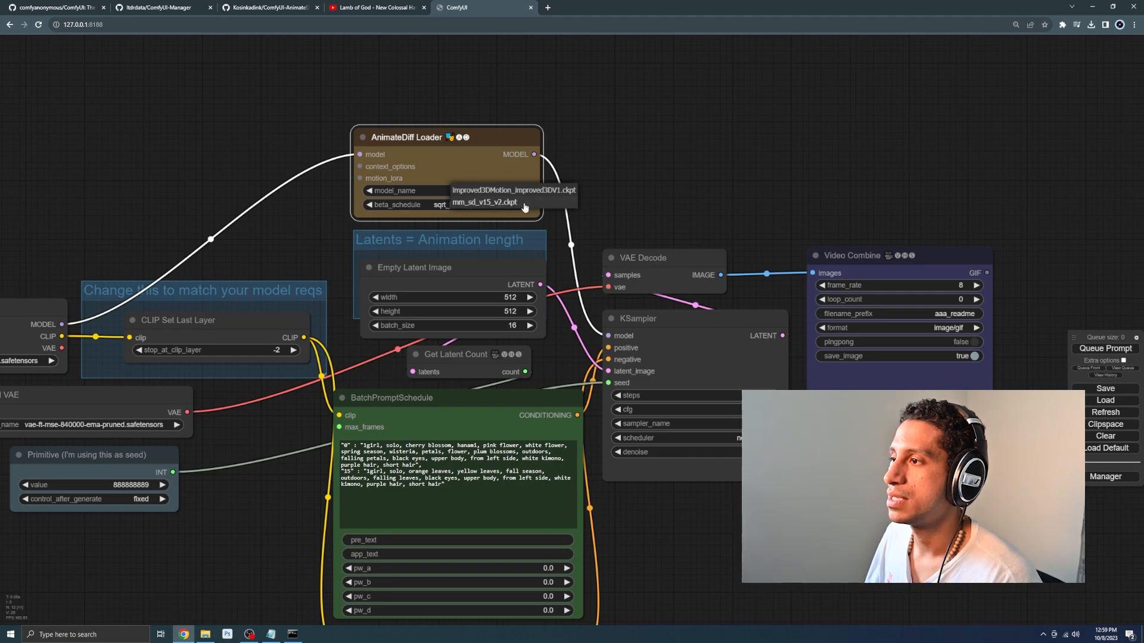
left_click(489, 207)
Set the Load Checkpoint node's ckpt_name to helloyoung25d_V10f.safetensors.
scroll(414, 208, "down", 3)
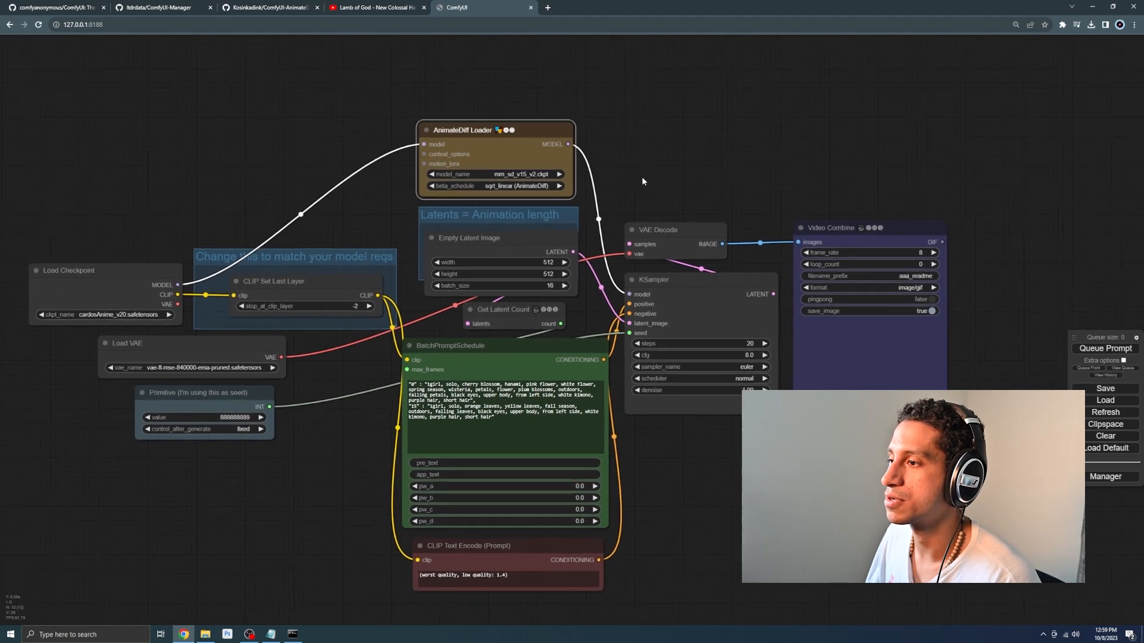
left_click_drag(278, 216, 348, 205)
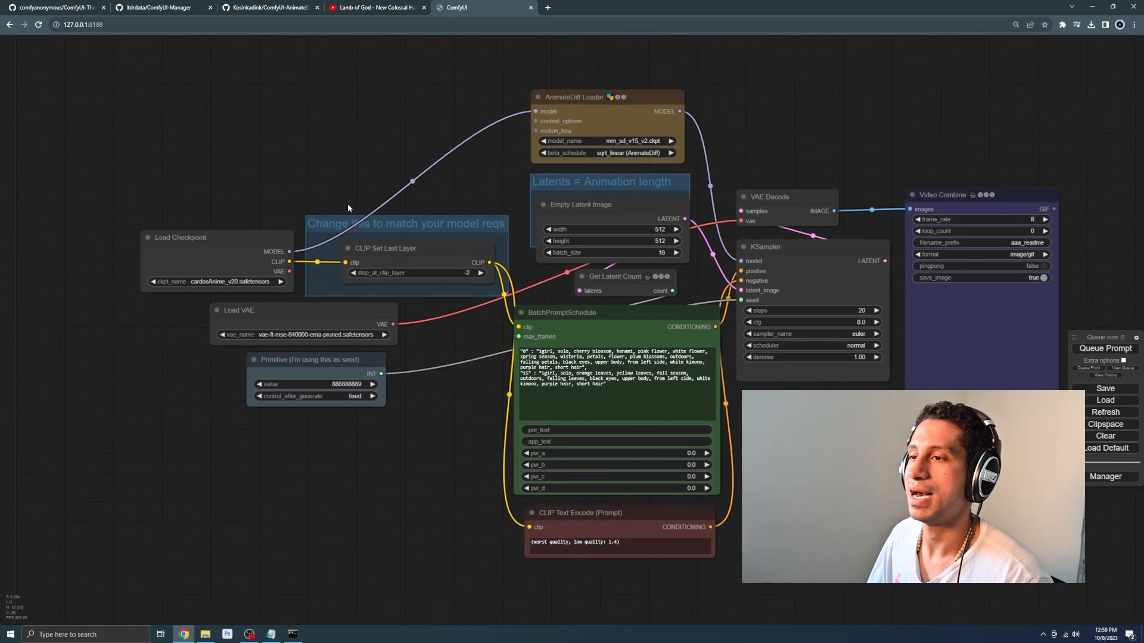
left_click_drag(371, 161, 326, 168)
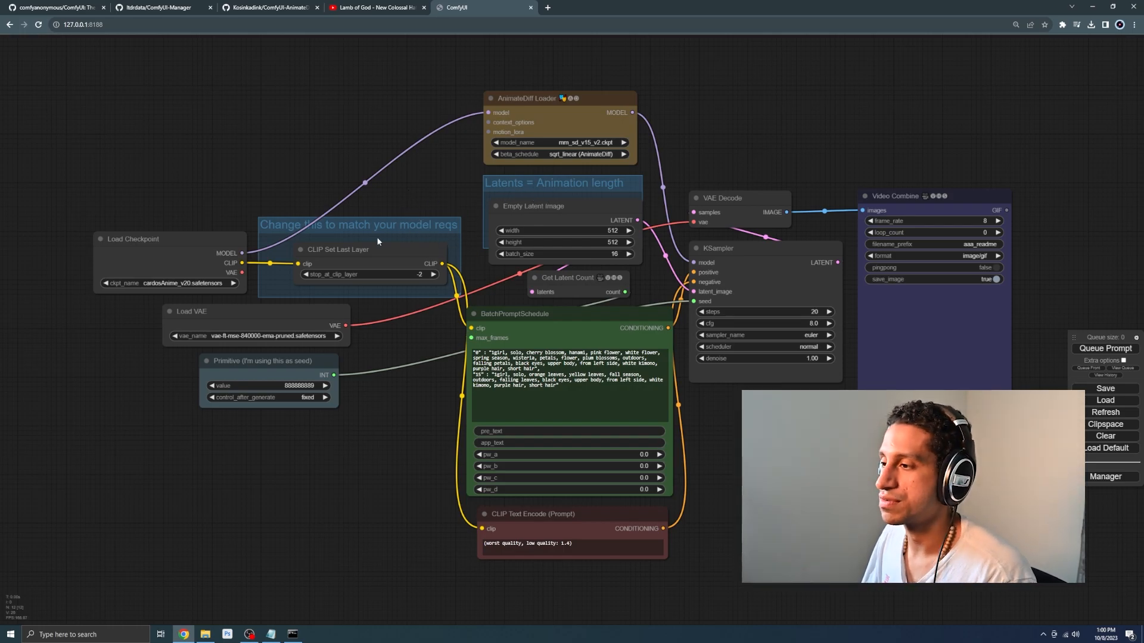
scroll(226, 193, "up", 4)
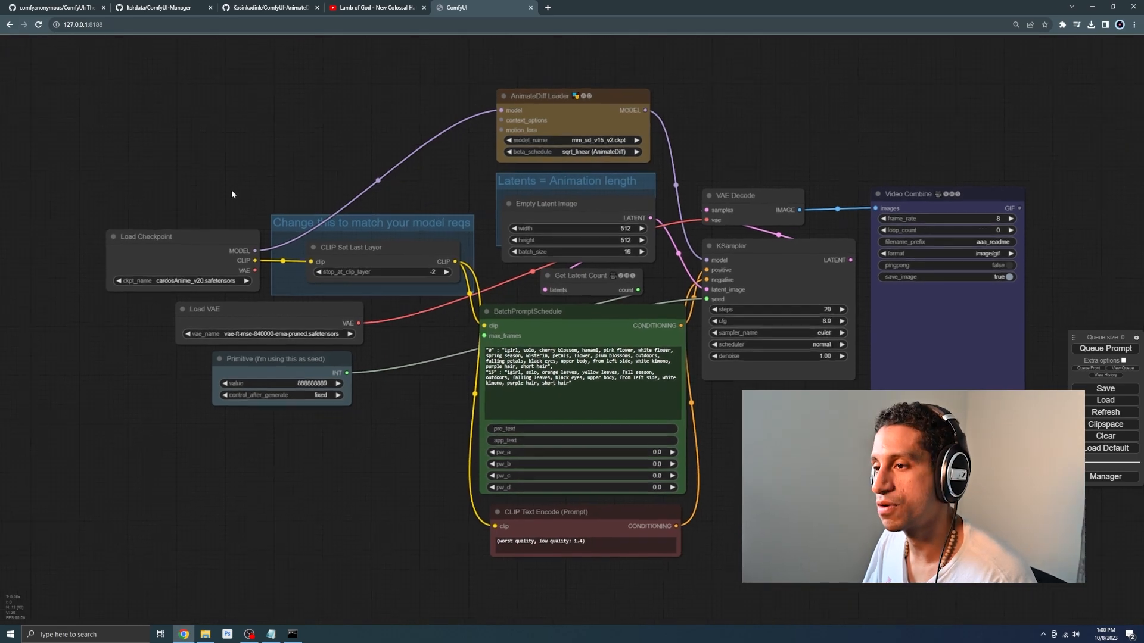
scroll(316, 168, "up", 8)
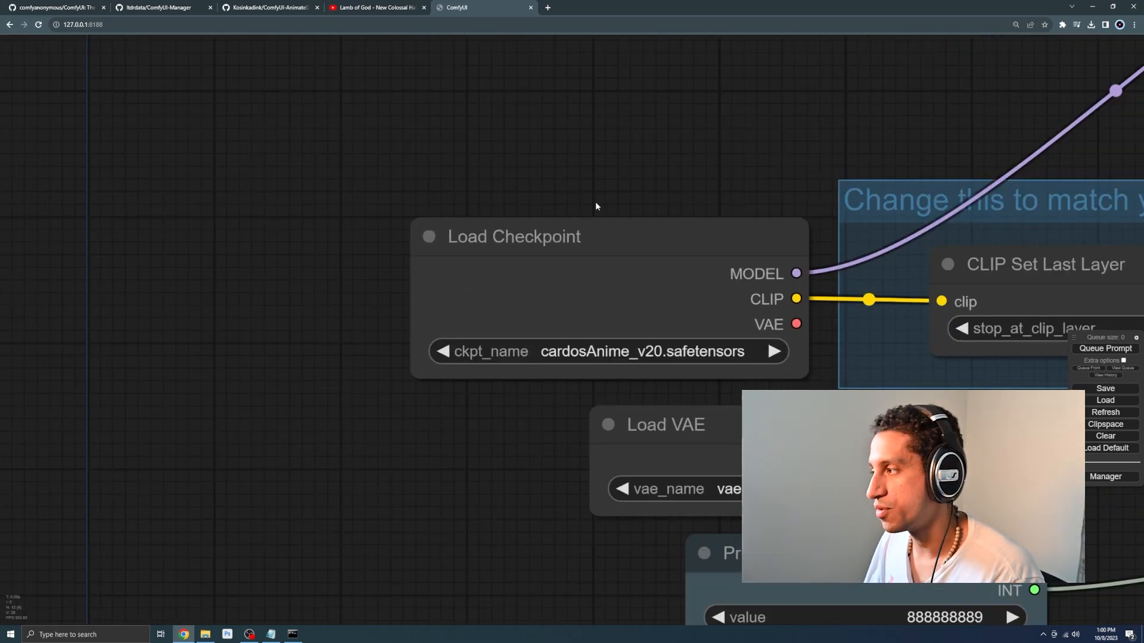
left_click(649, 352)
left_click(634, 345)
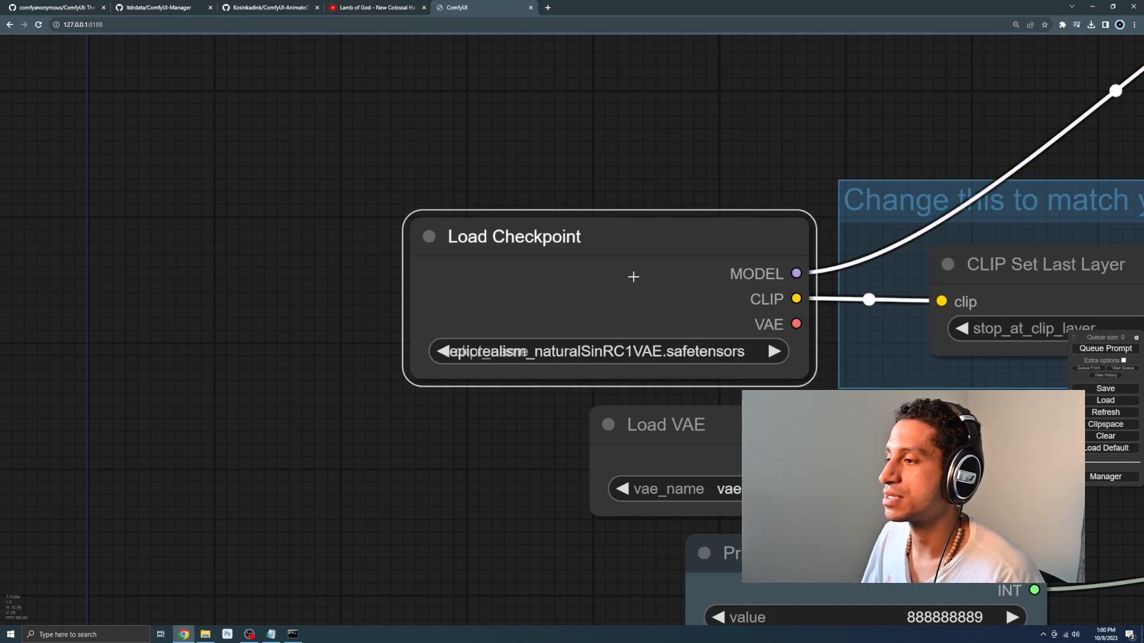
left_click(594, 354)
left_click(595, 378)
scroll(623, 214, "down", 3)
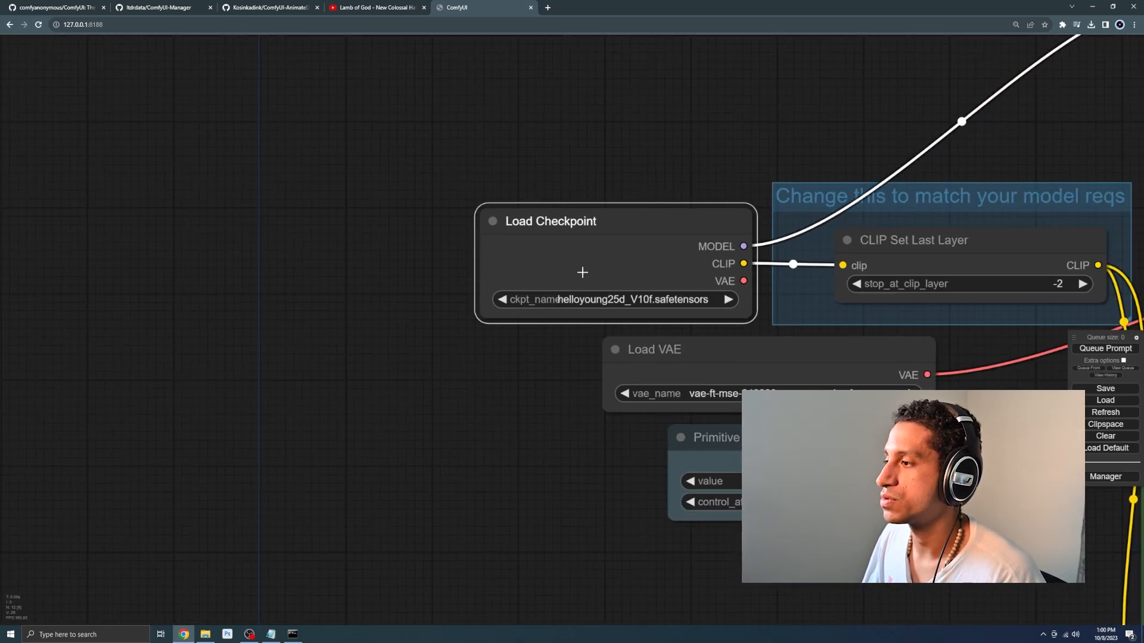
Set control_after_generate to randomize in the Primitive seed node.
left_click_drag(652, 145, 562, 132)
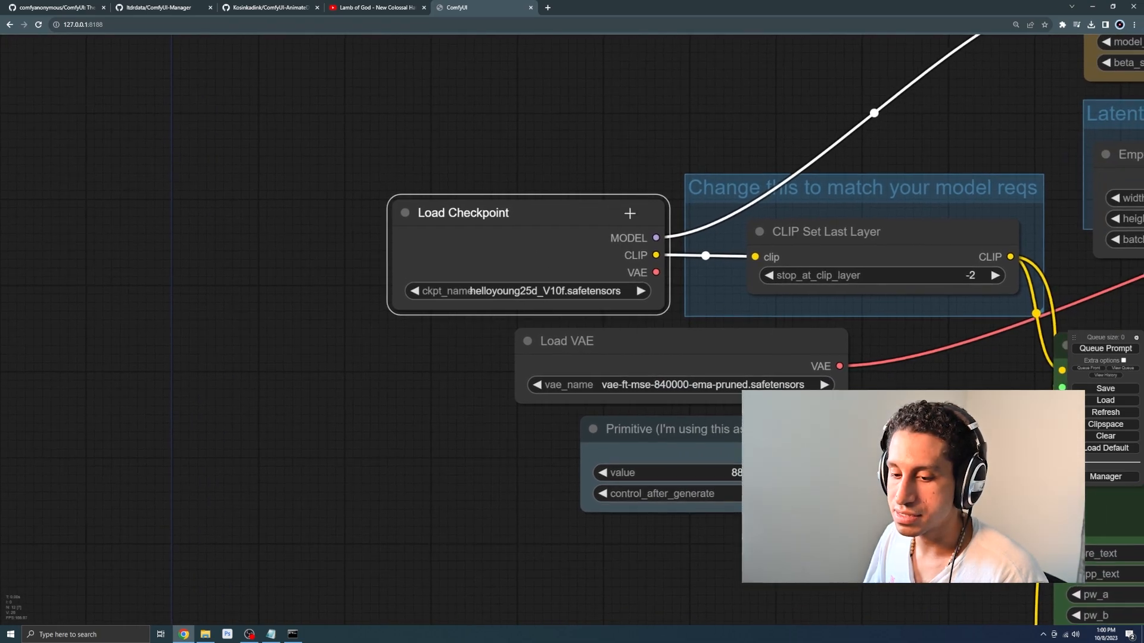
scroll(704, 139, "down", 3)
left_click_drag(824, 133, 592, 204)
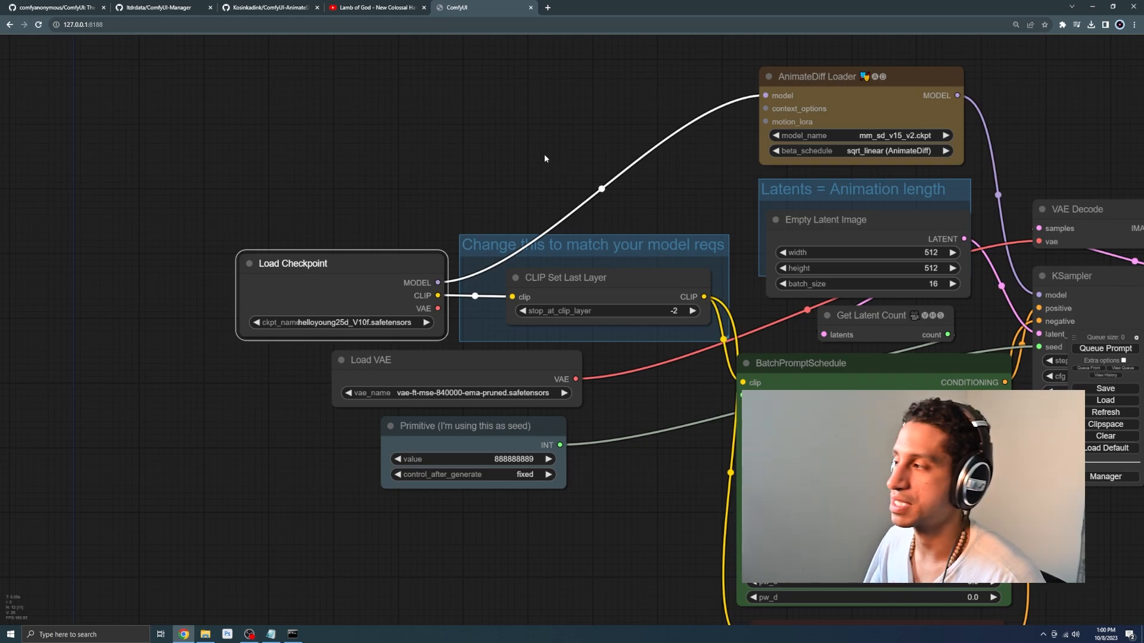
left_click_drag(653, 210, 472, 195)
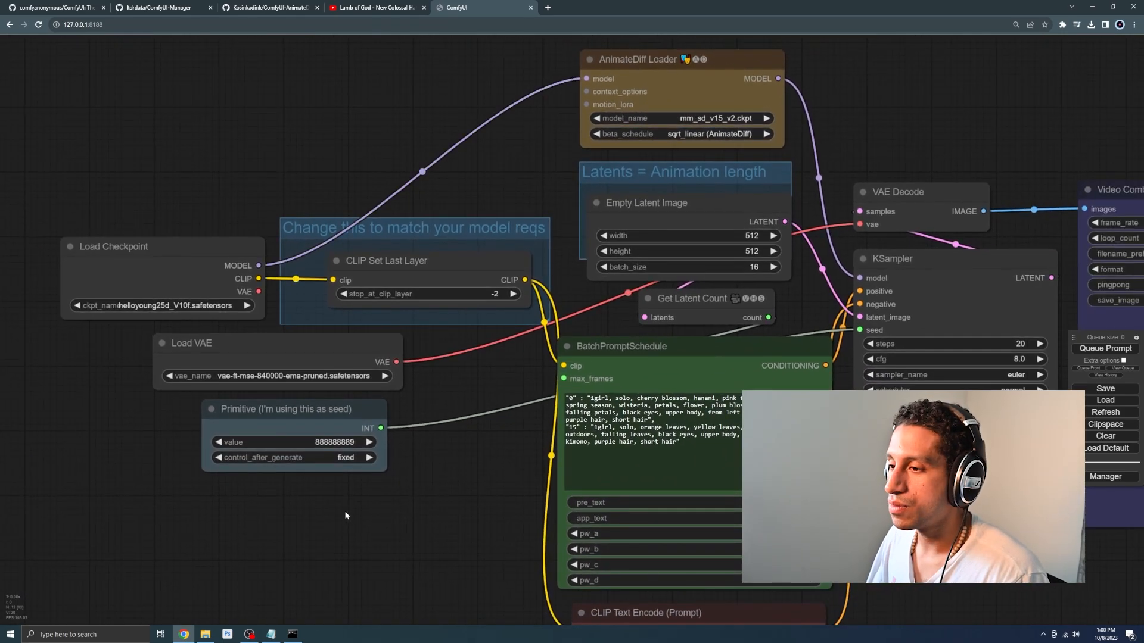
scroll(344, 512, "up", 4)
left_click_drag(239, 495, 384, 509)
scroll(620, 417, "down", 5)
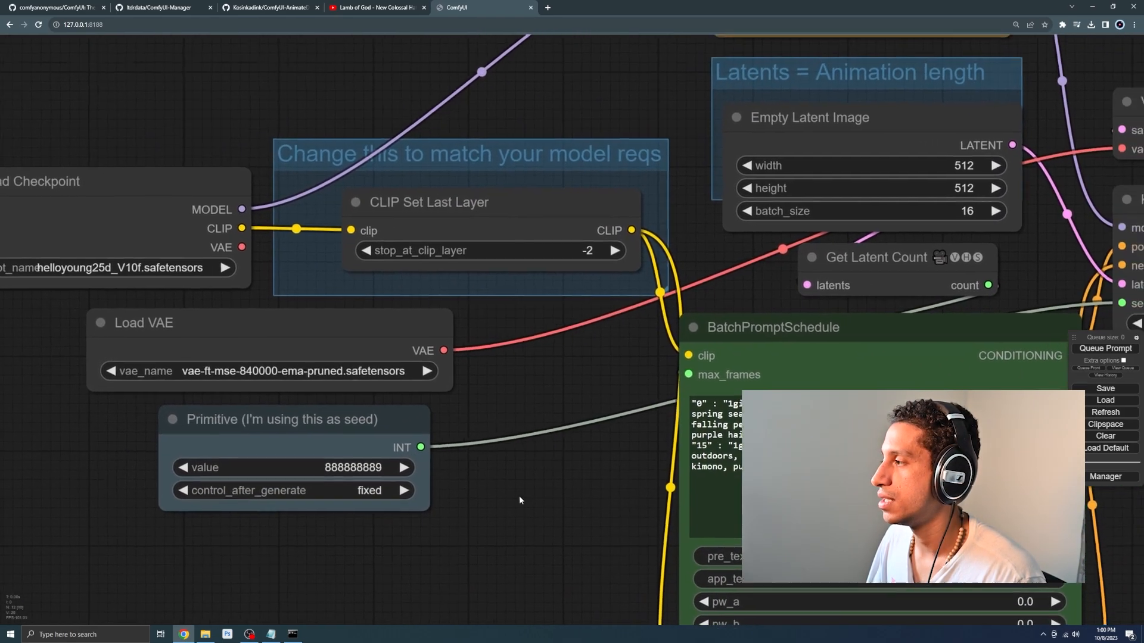
left_click_drag(424, 458, 432, 459)
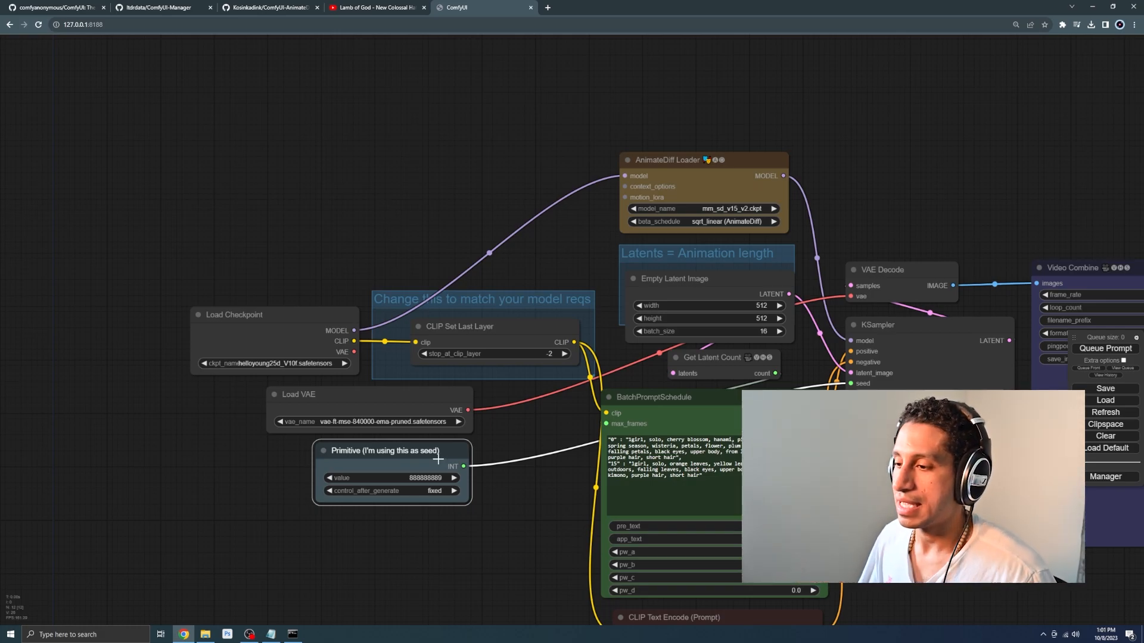
left_click(428, 492)
left_click(436, 522)
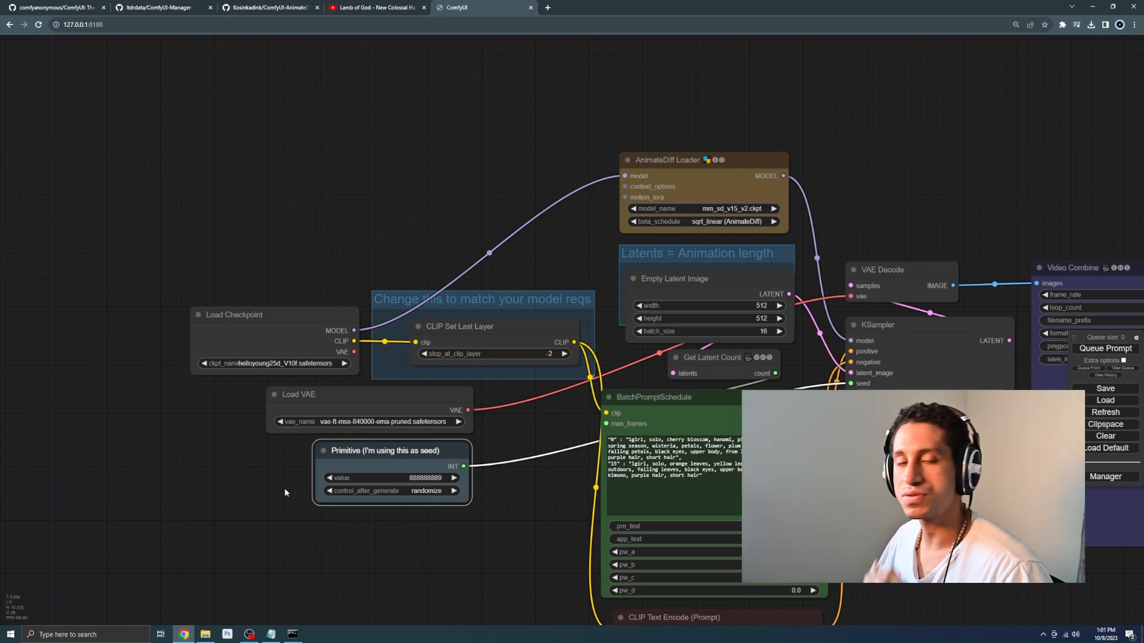
Set control_after_generate to fixed in the Primitive seed node.
left_click(420, 499)
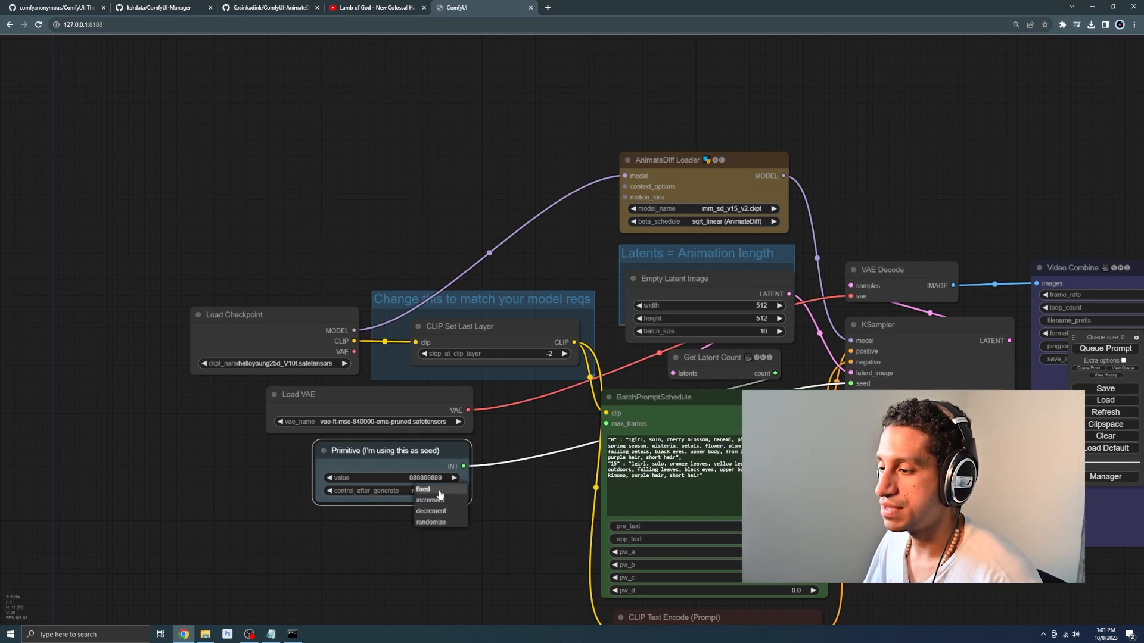
left_click(435, 497)
left_click_drag(480, 491, 412, 458)
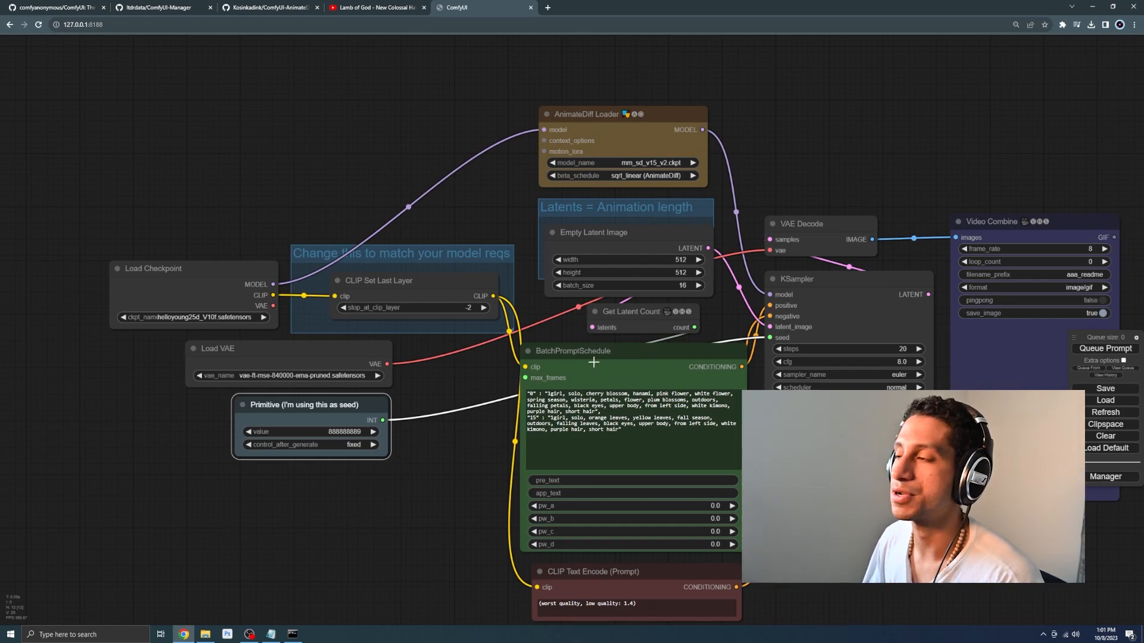
left_click_drag(445, 381, 396, 355)
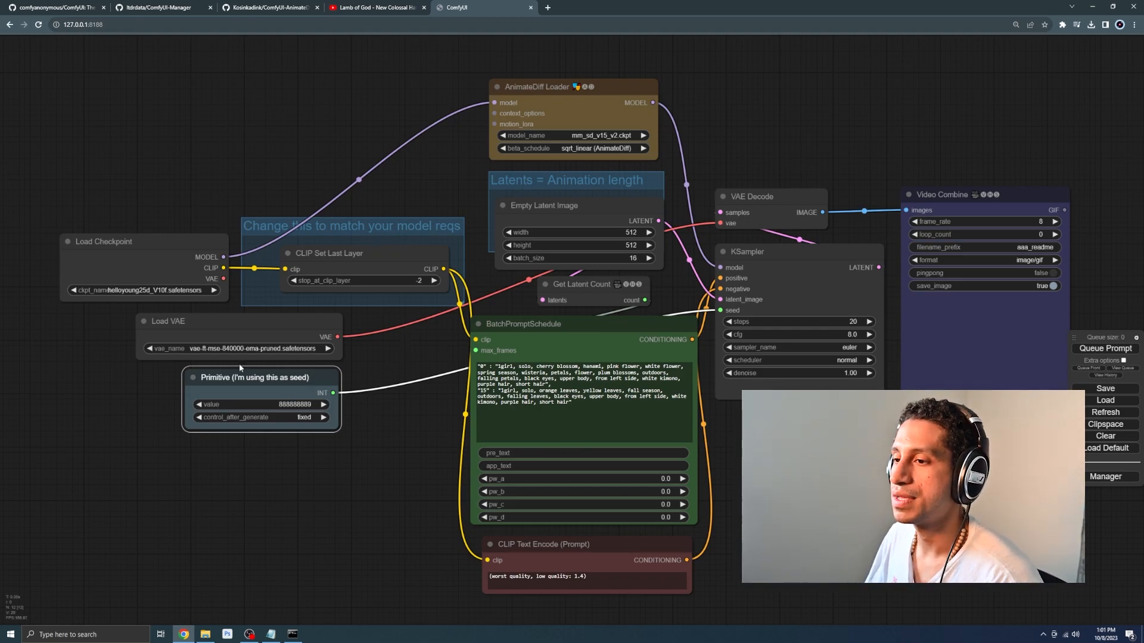
Set the Load VAE node's vae_name to BerrysMix.vae.safetensors.
scroll(193, 381, "up", 8)
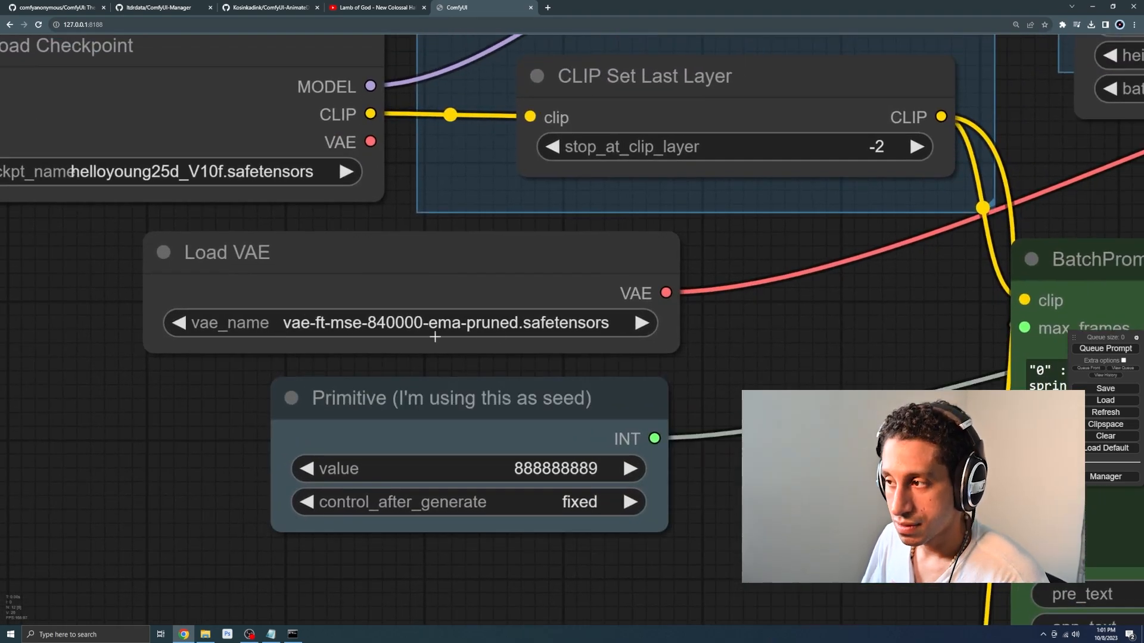
left_click(403, 334)
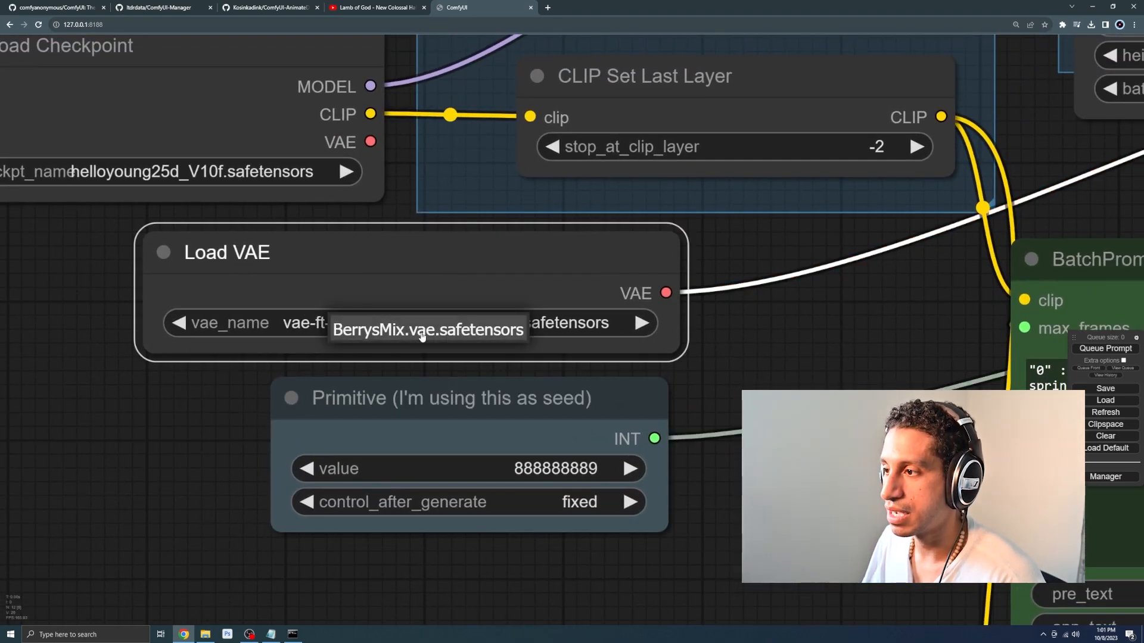
left_click(421, 334)
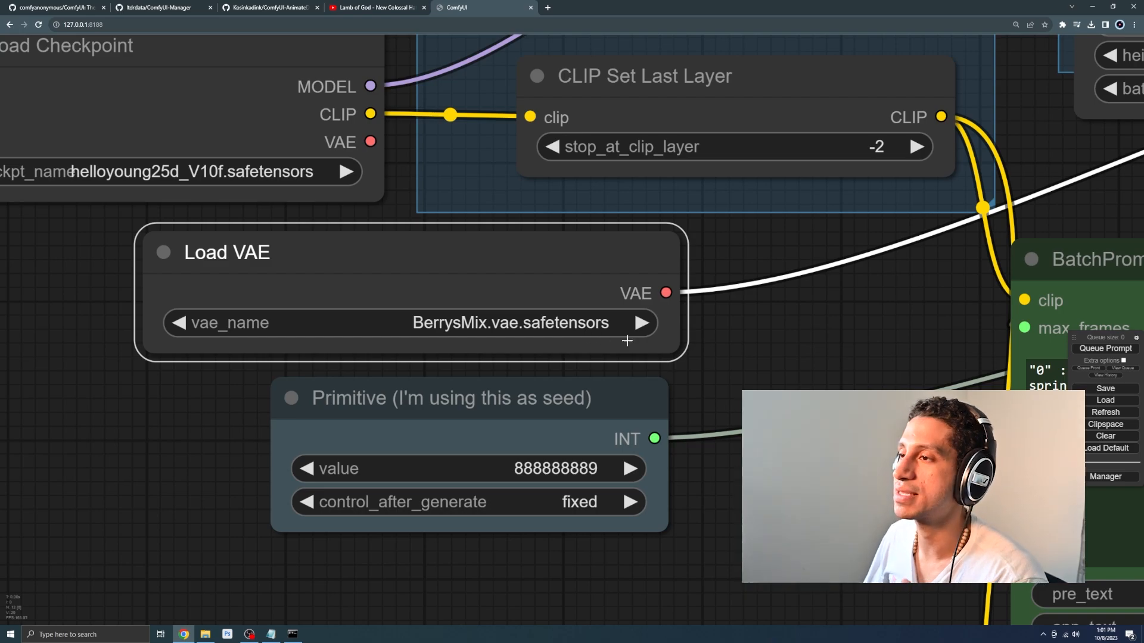
Examine the AnimateDiff Loader node's model_name and beta_schedule settings.
scroll(637, 346, "down", 3)
scroll(641, 346, "down", 5)
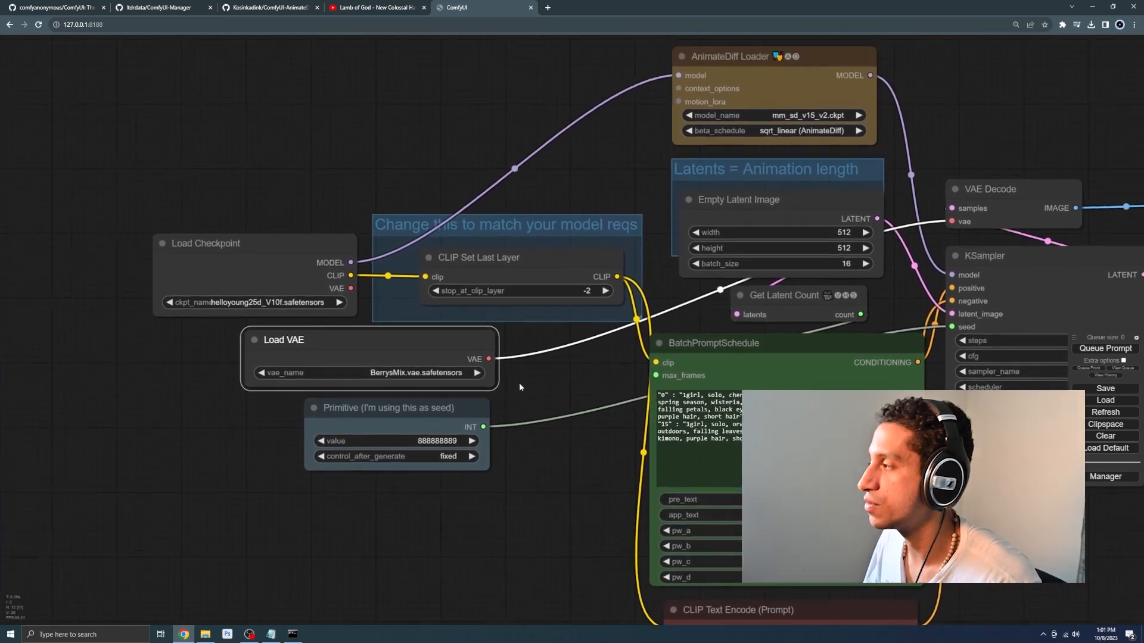
left_click_drag(640, 347, 529, 316)
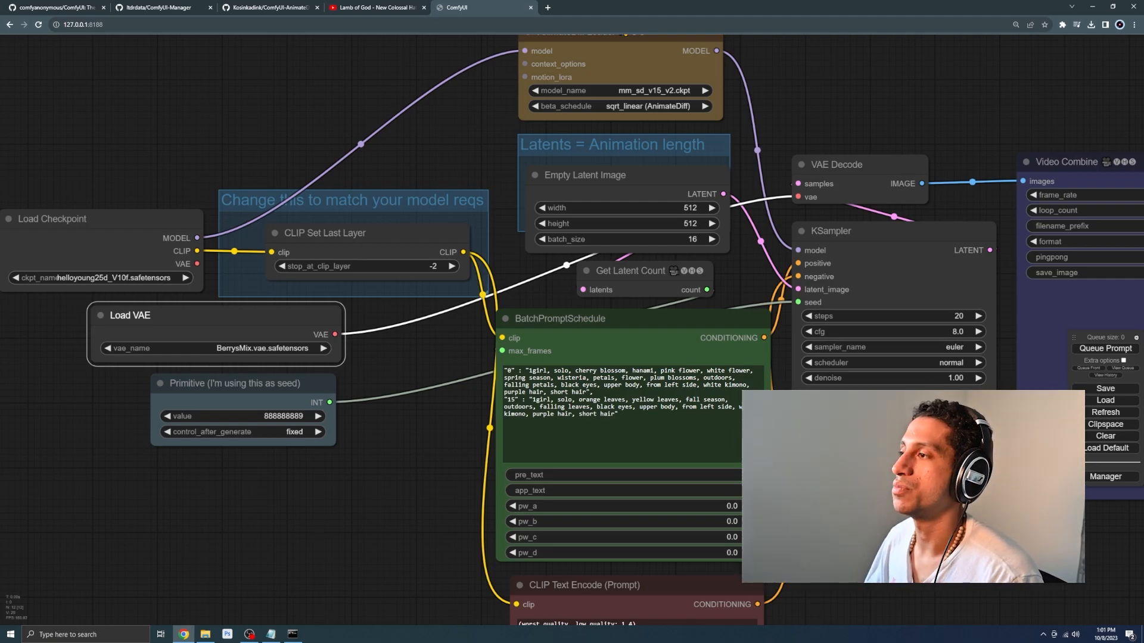
scroll(513, 247, "down", 3)
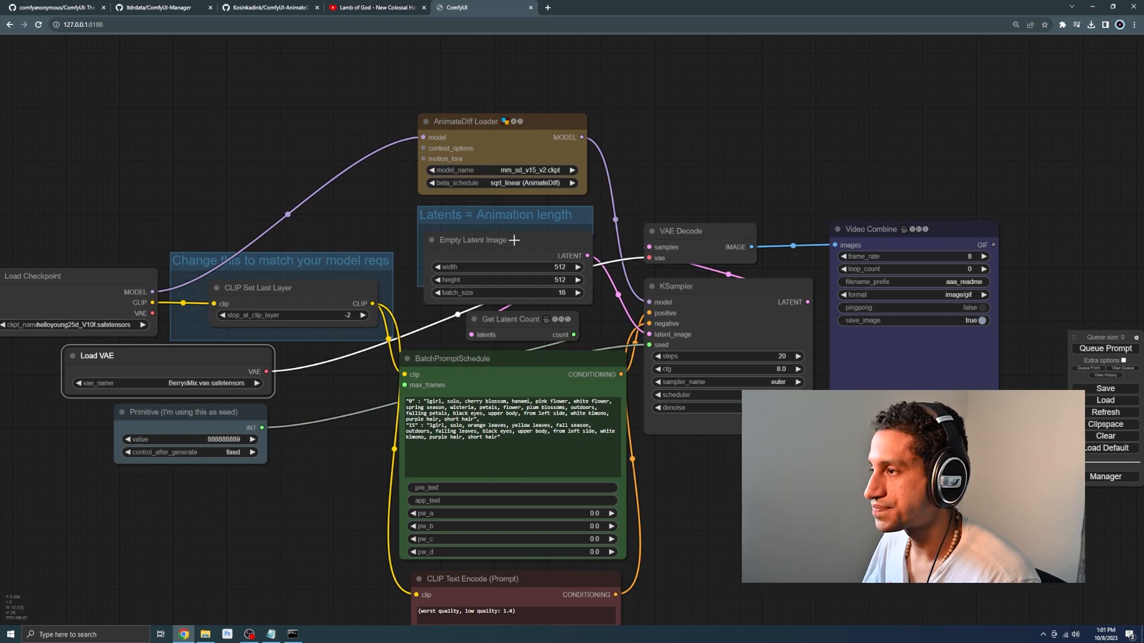
scroll(509, 212, "up", 1)
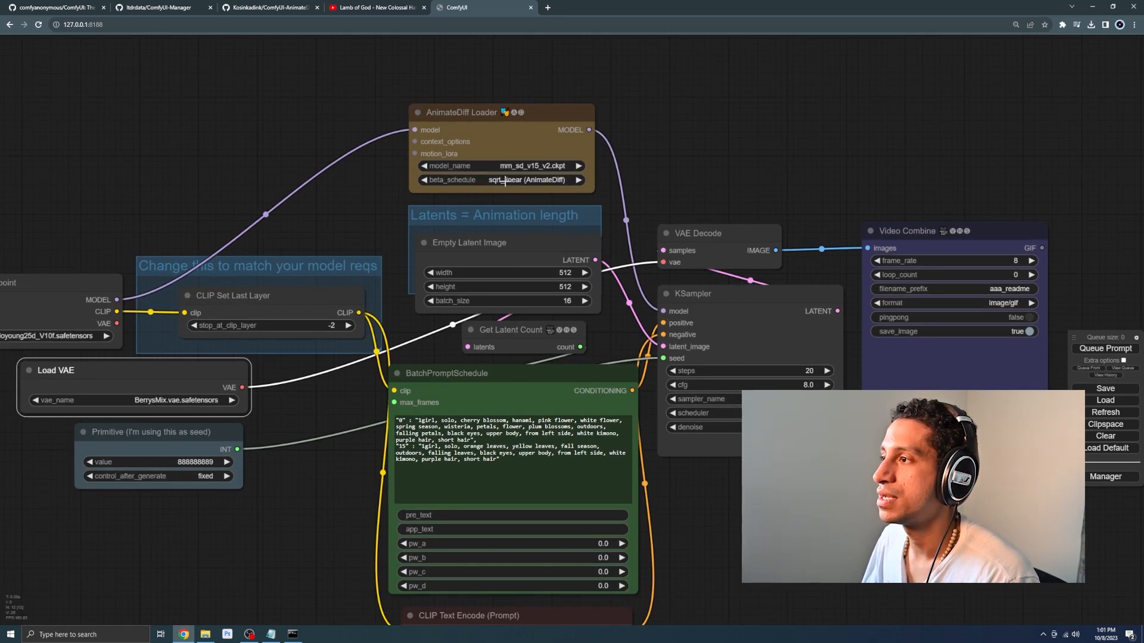
scroll(642, 136, "up", 4)
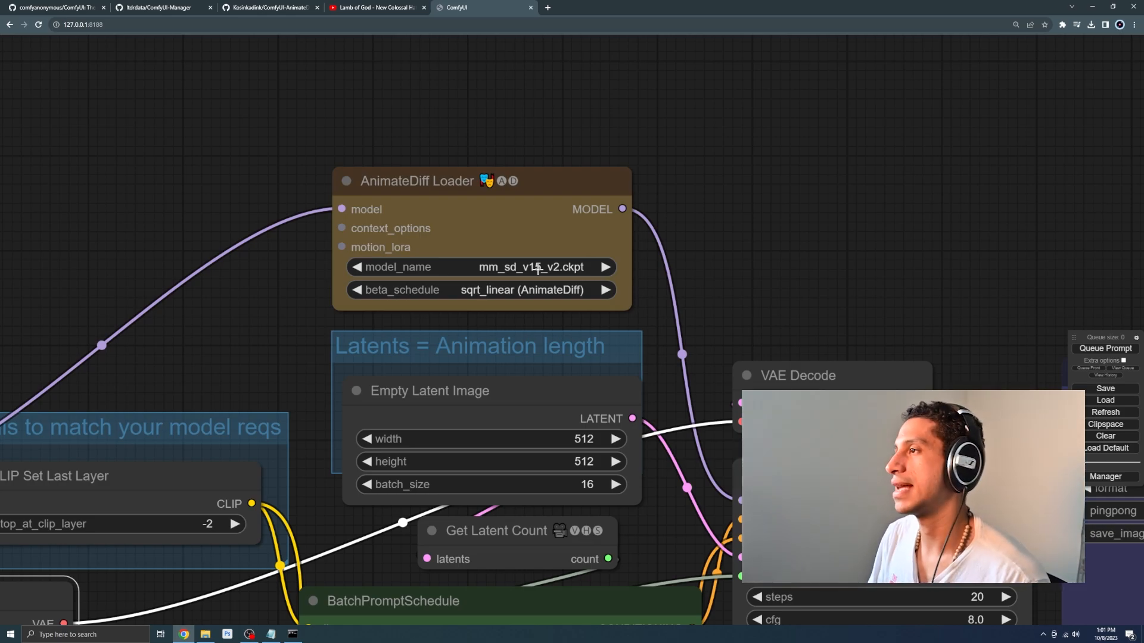
scroll(537, 269, "down", 4)
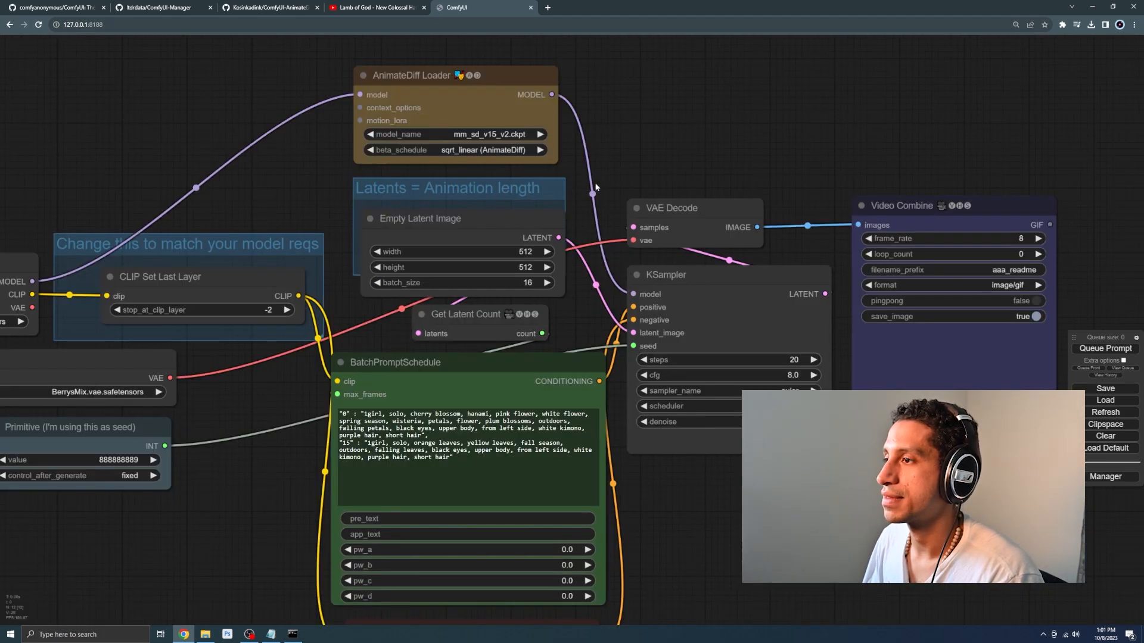
Set the Empty Latent Image node's height to 768.
left_click_drag(662, 172, 623, 155)
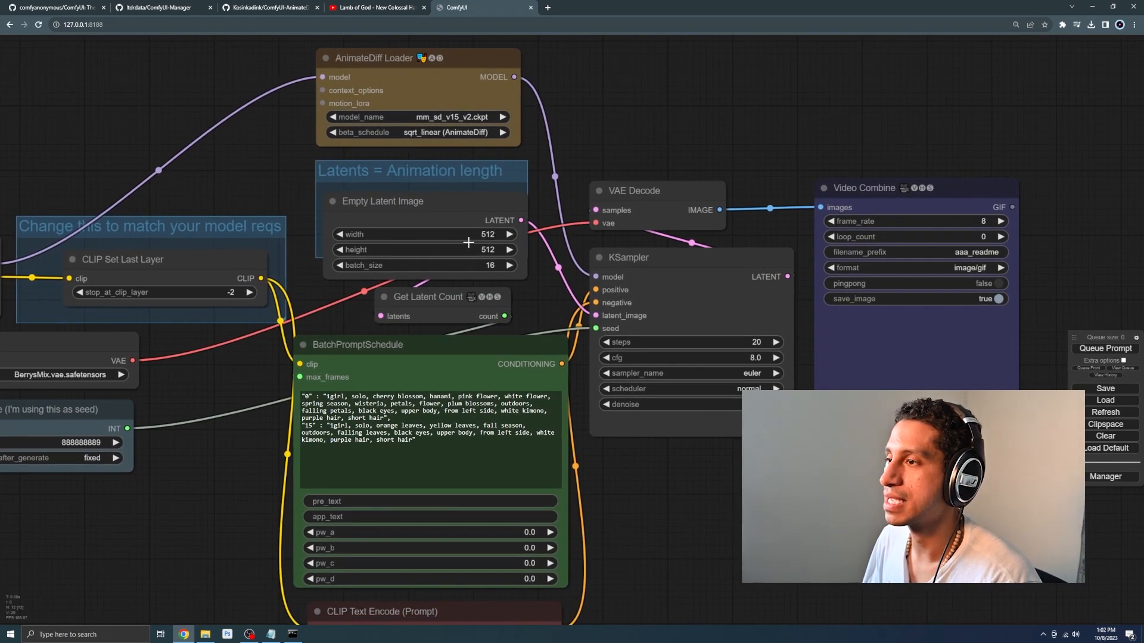
scroll(668, 156, "up", 2)
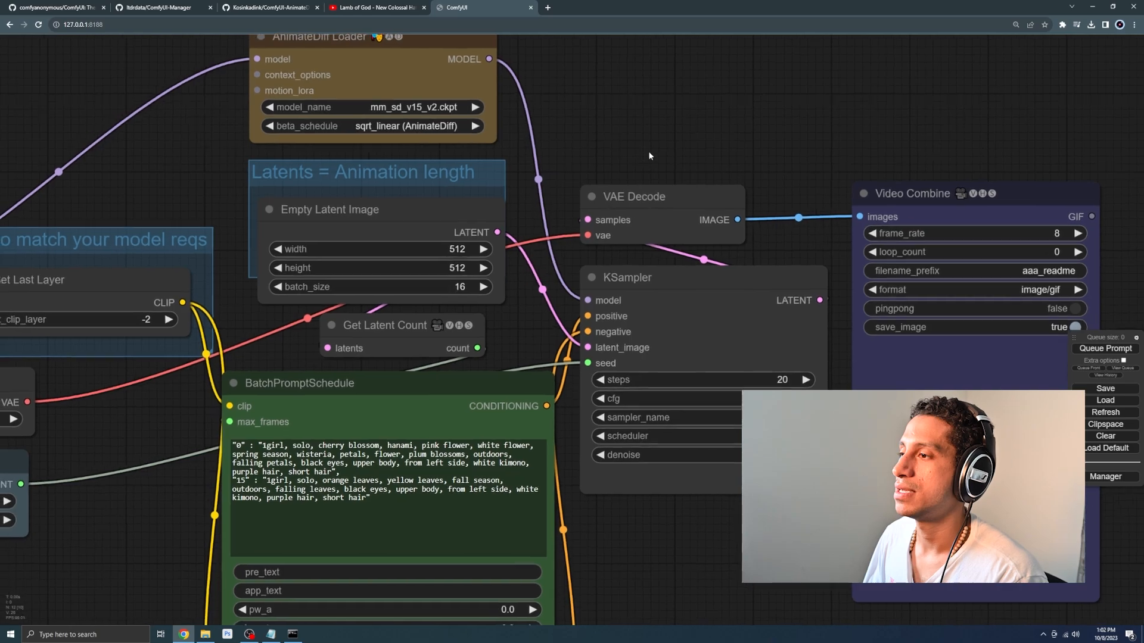
left_click_drag(638, 154, 688, 170)
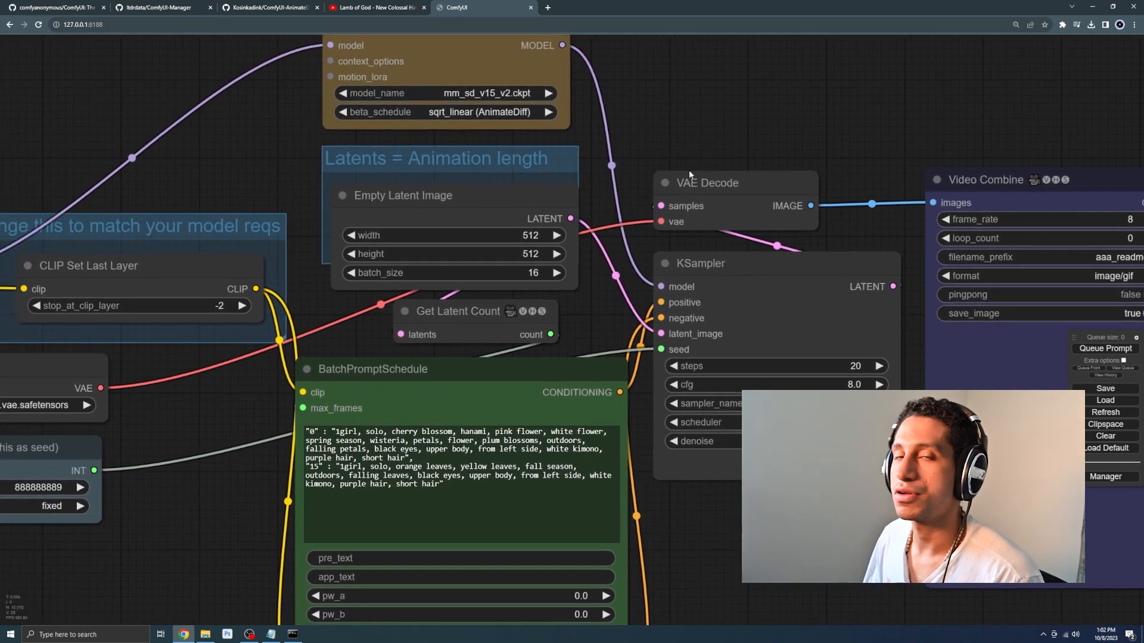
left_click(534, 237)
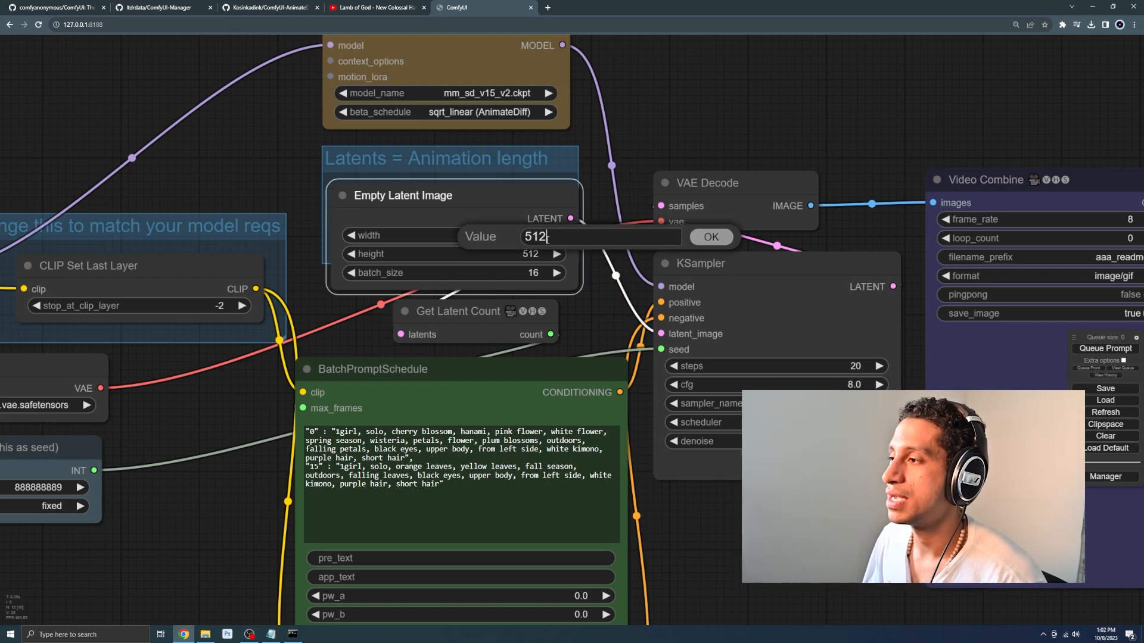
left_click(490, 253)
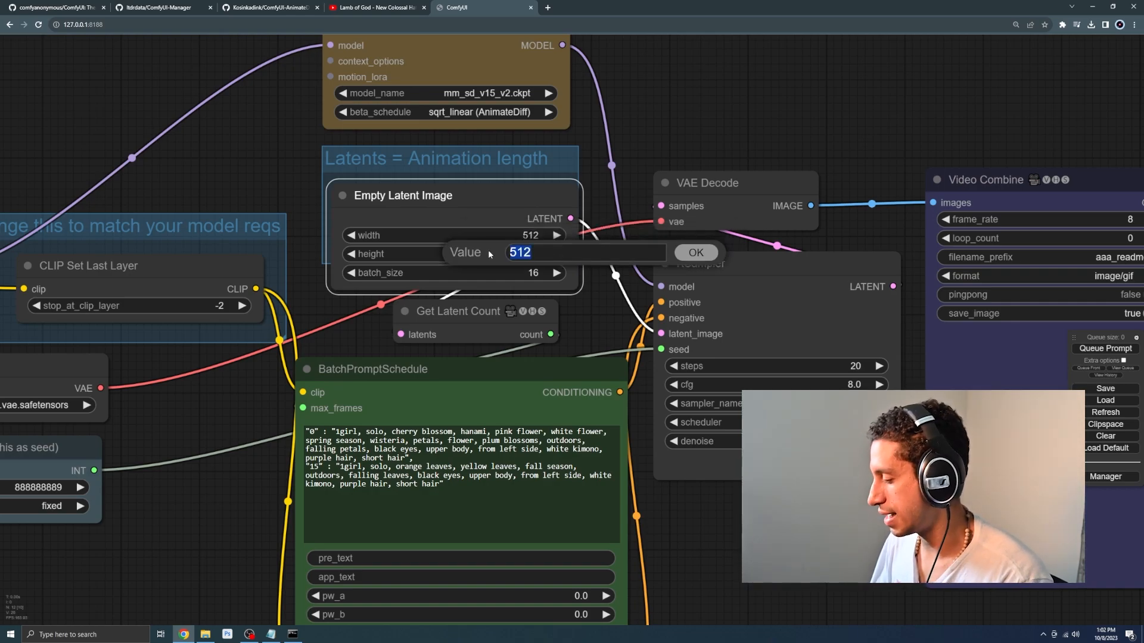
type("768")
key("Return")
Examine the BatchPromptSchedule node's frame numbers and the prompt text assigned to each of them.
scroll(660, 133, "down", 3)
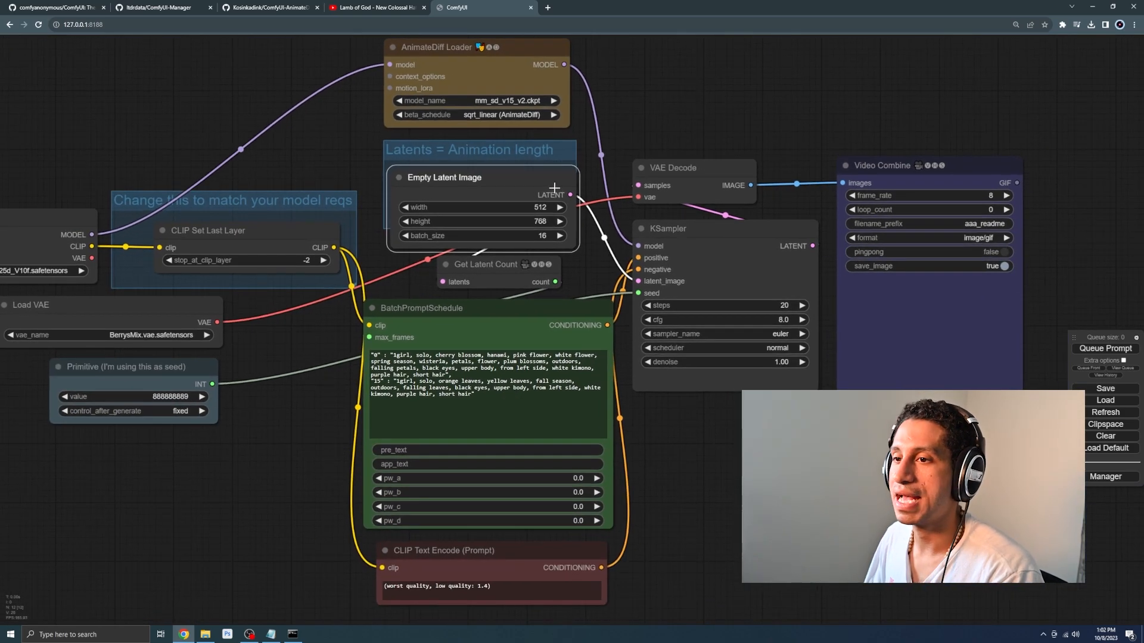
scroll(719, 337, "up", 5)
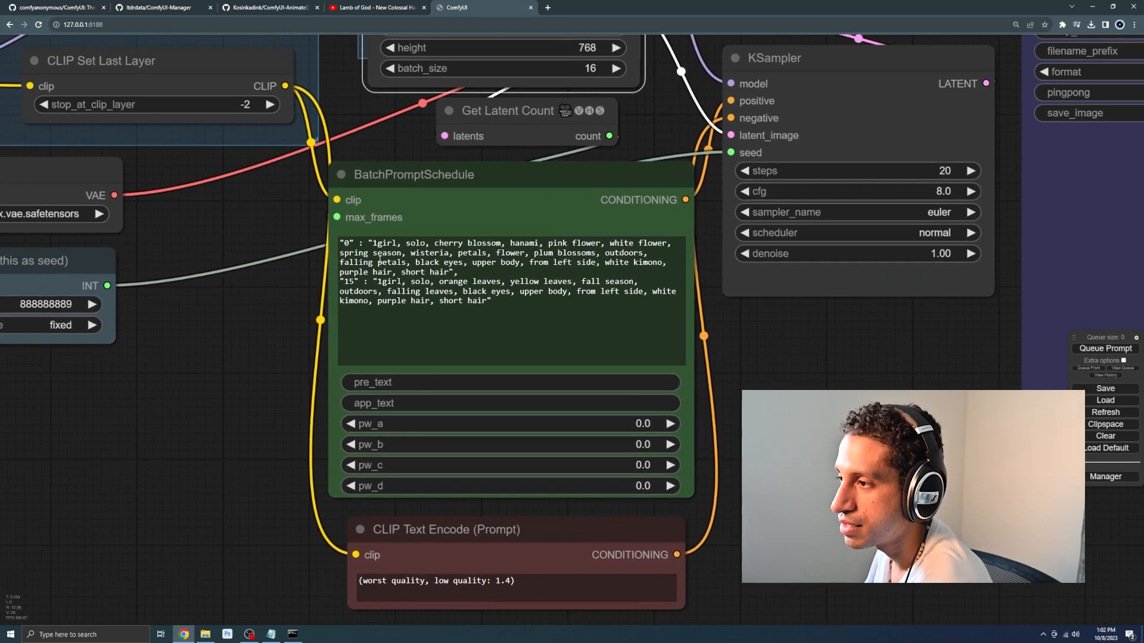
left_click_drag(354, 241, 334, 241)
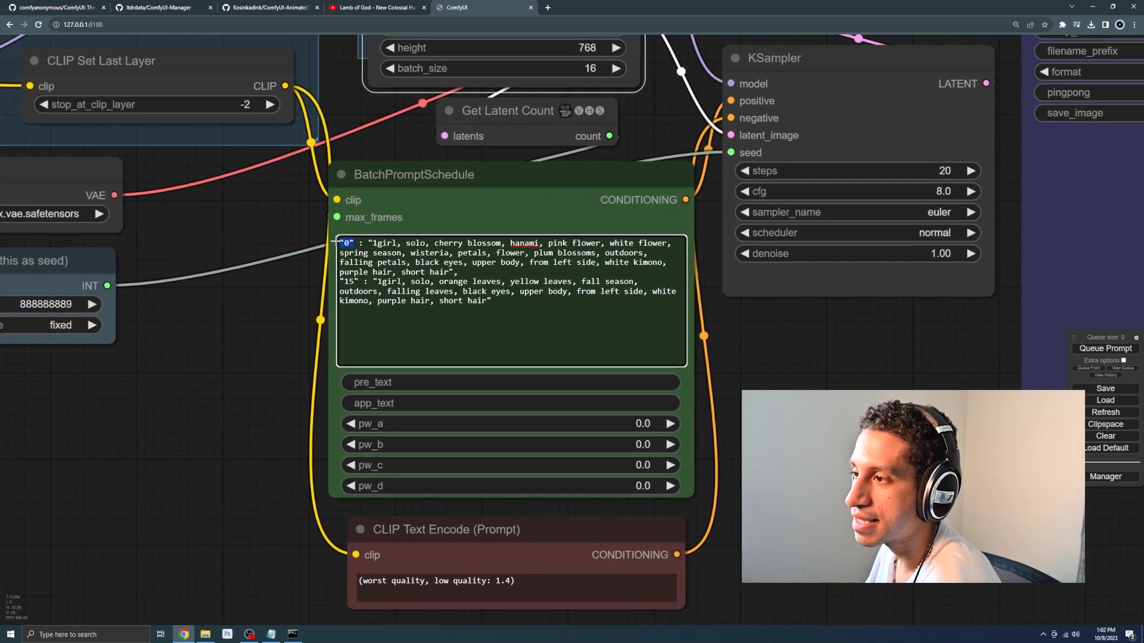
left_click(360, 282)
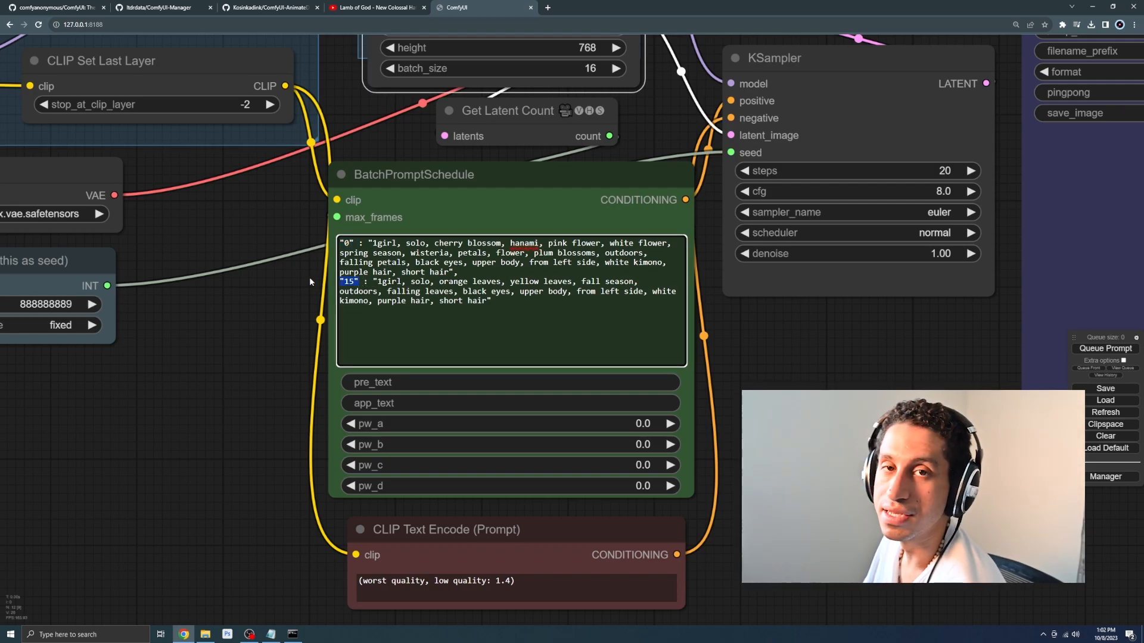
left_click_drag(355, 244, 344, 244)
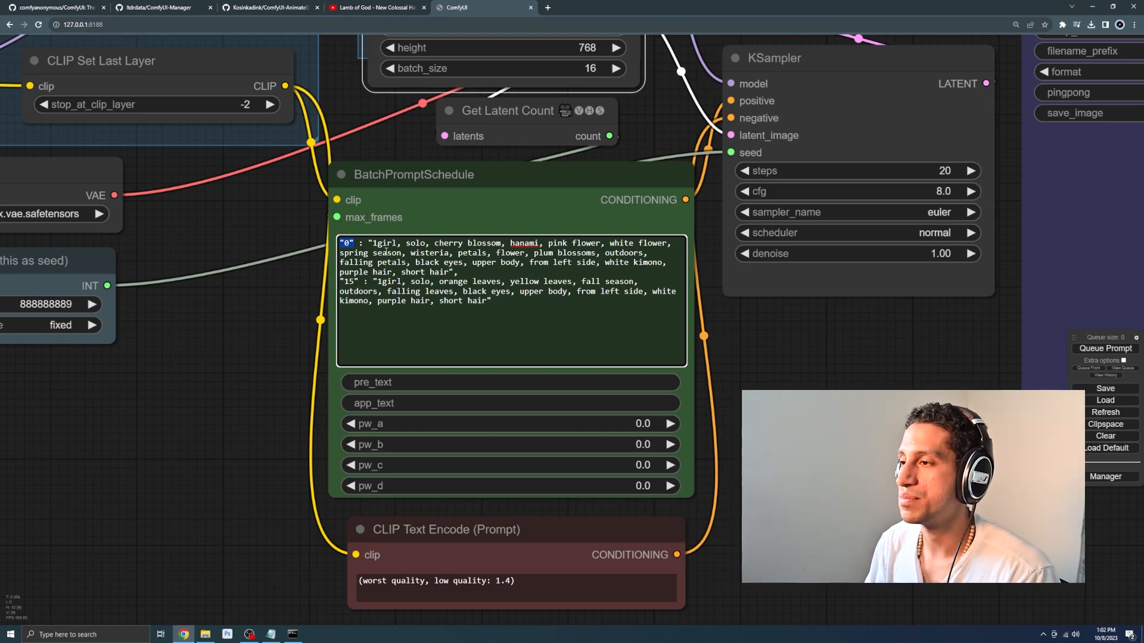
left_click_drag(458, 272, 369, 243)
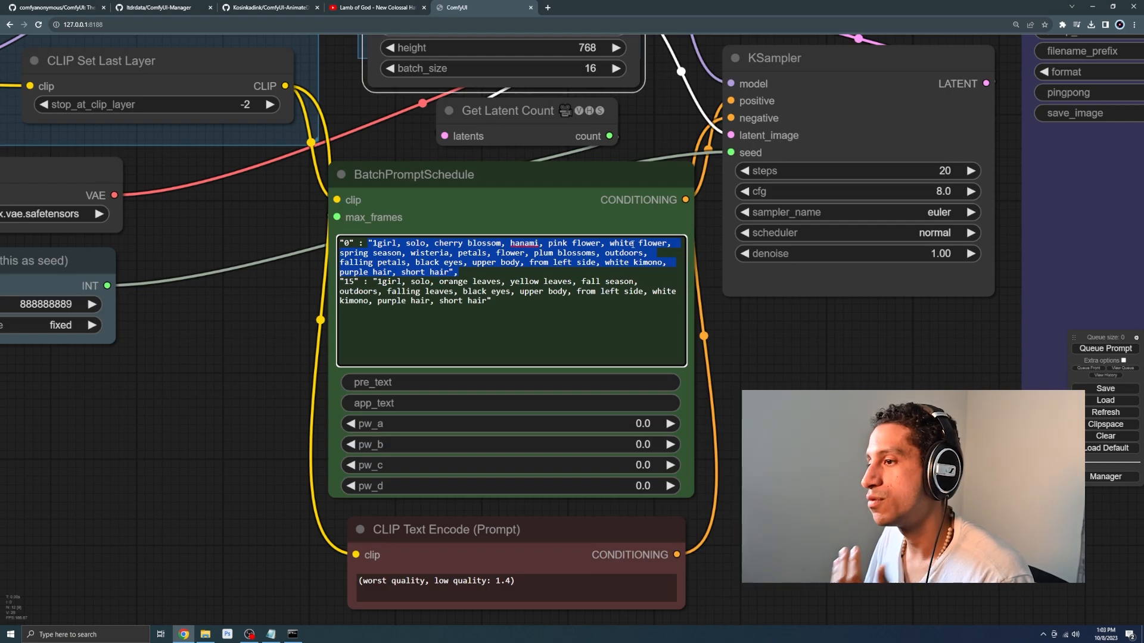
left_click(489, 275)
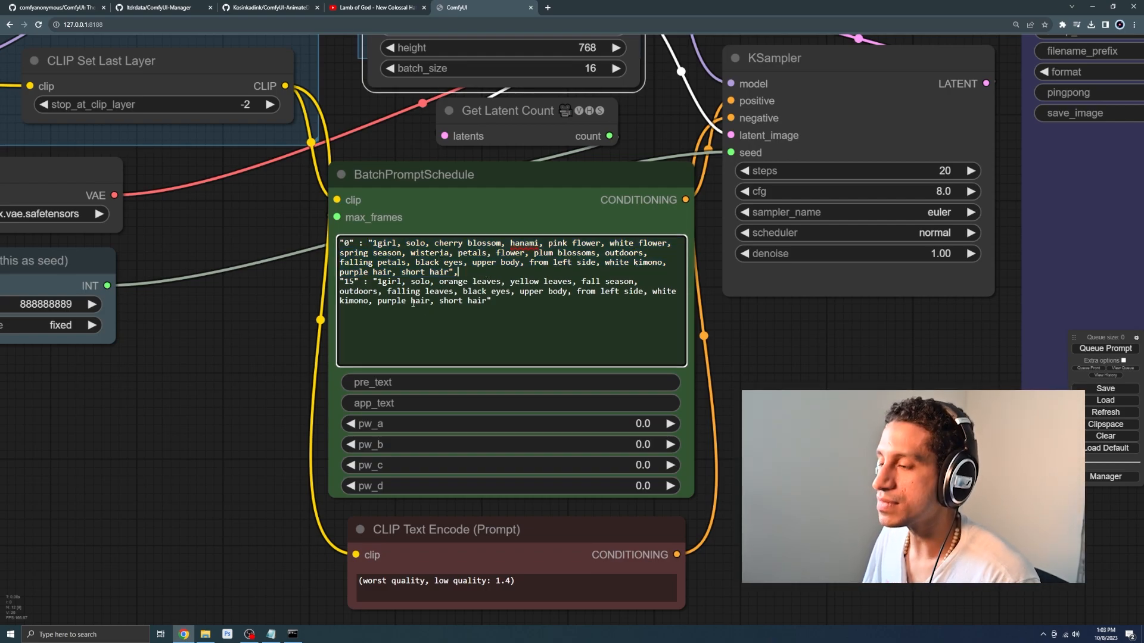
left_click_drag(492, 301, 335, 278)
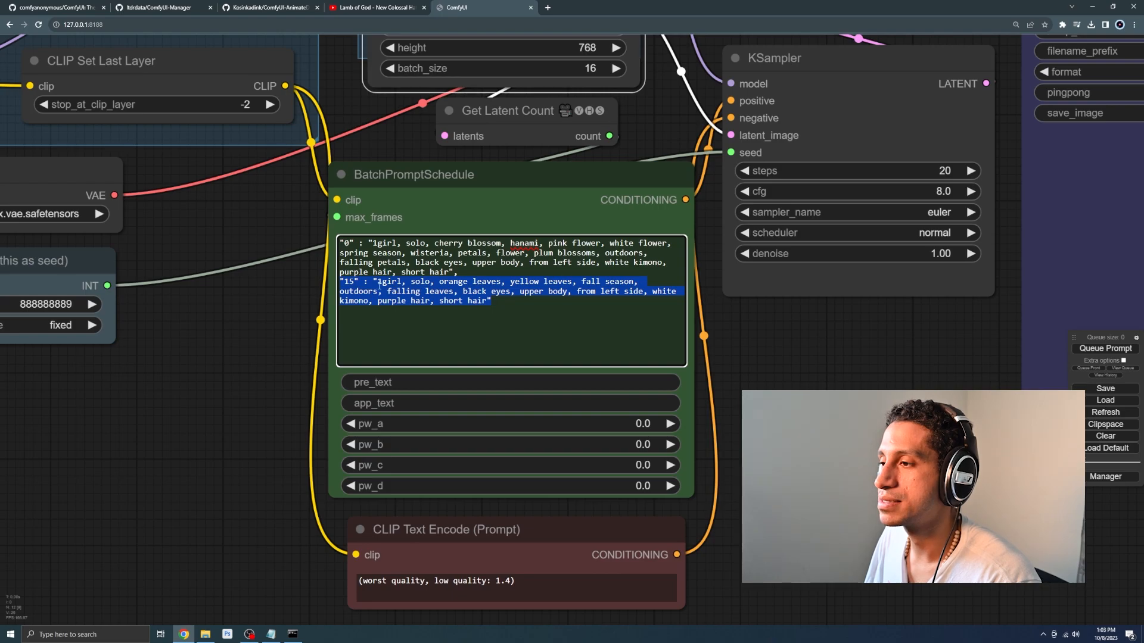
Move the BatchPromptSchedule and CLIP Text Encode nodes aside to check their connections to the KSampler, and put them back.
scroll(513, 299, "down", 5)
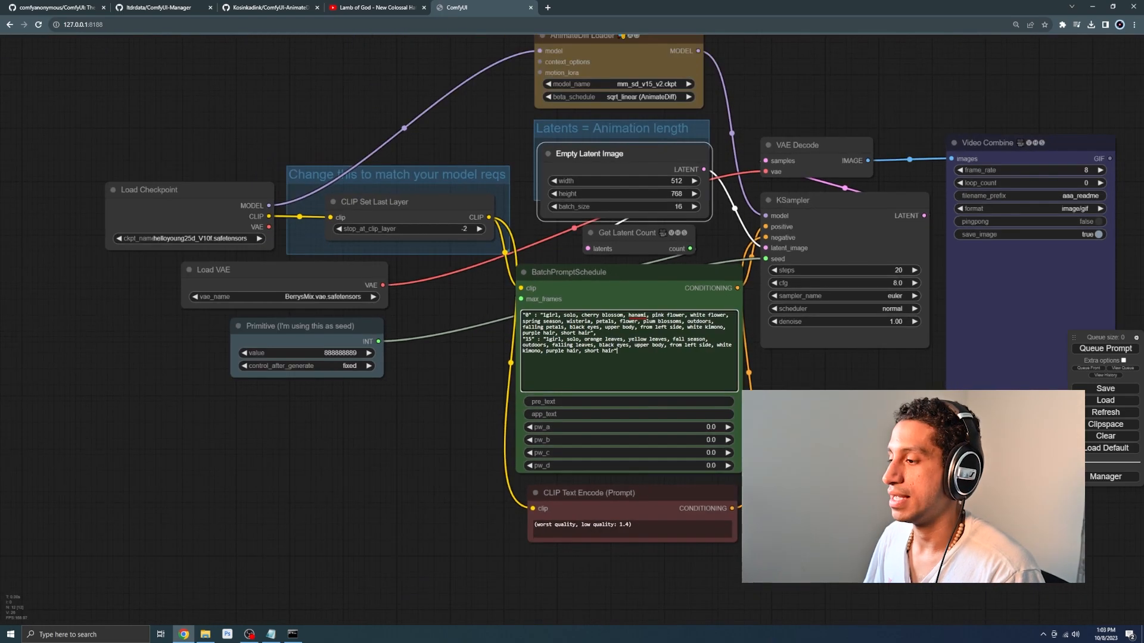
left_click_drag(424, 228, 352, 277)
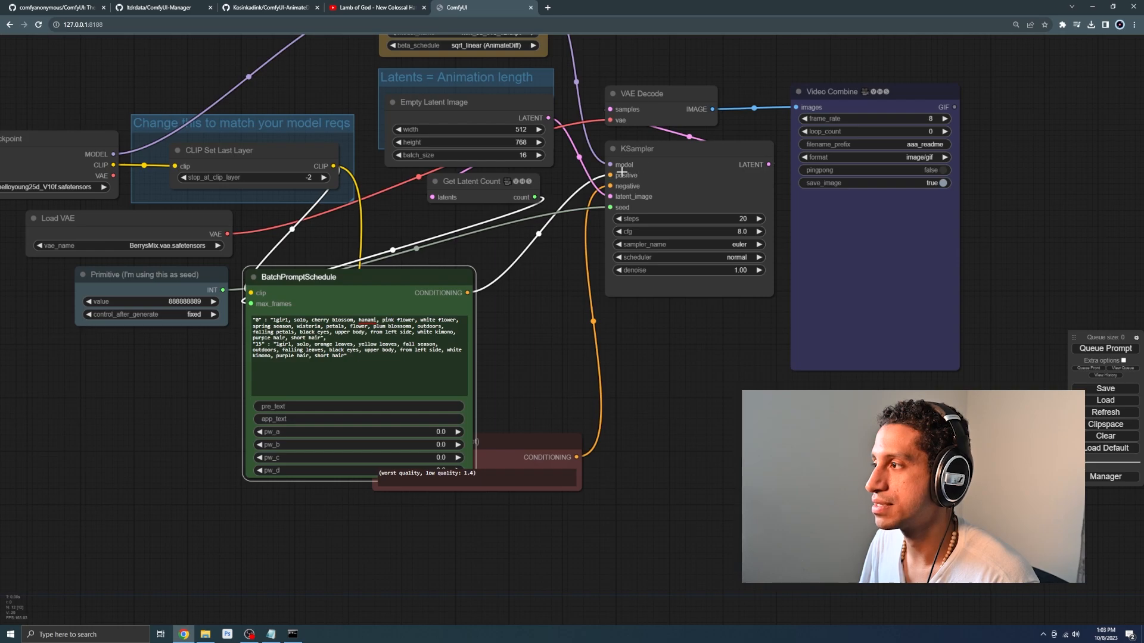
left_click_drag(403, 278, 510, 218)
left_click_drag(496, 436, 523, 462)
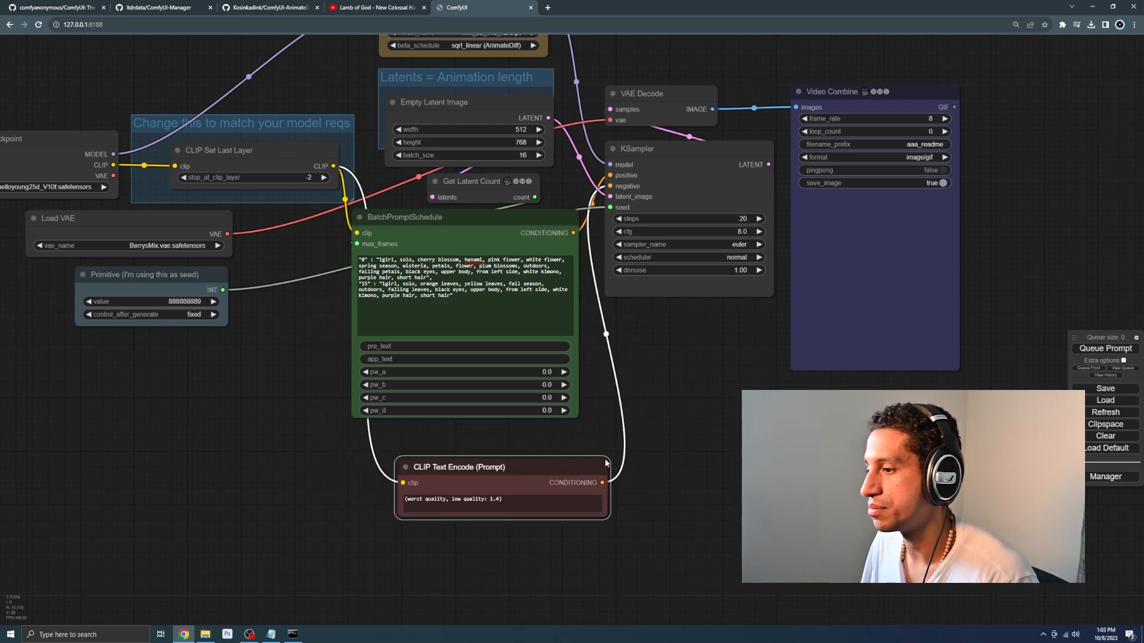
left_click_drag(544, 472, 507, 438)
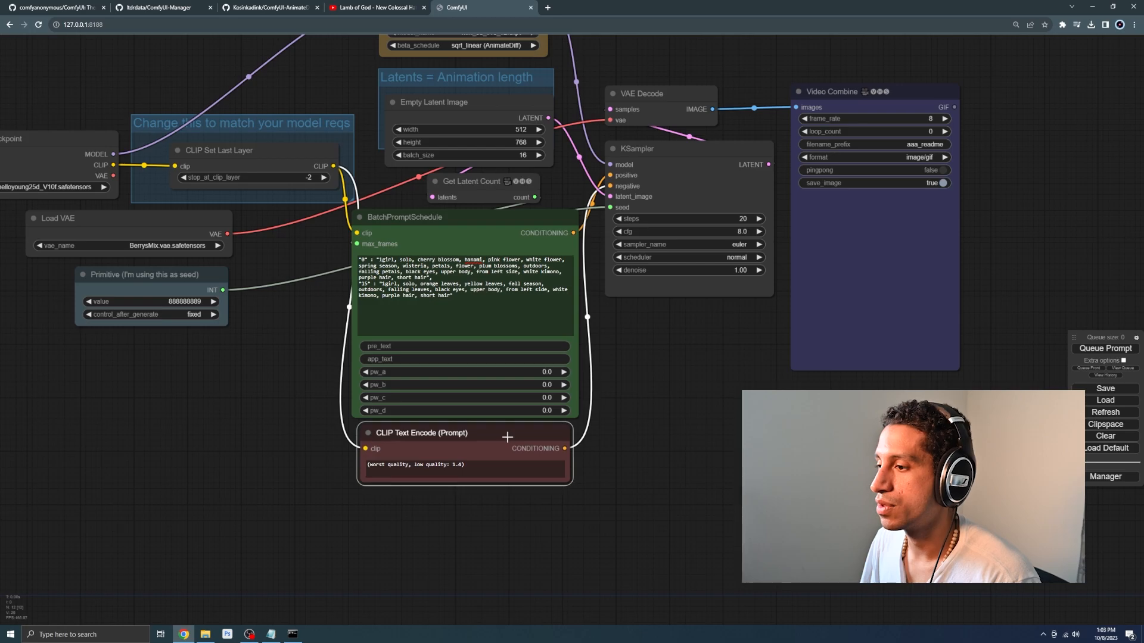
left_click(639, 435)
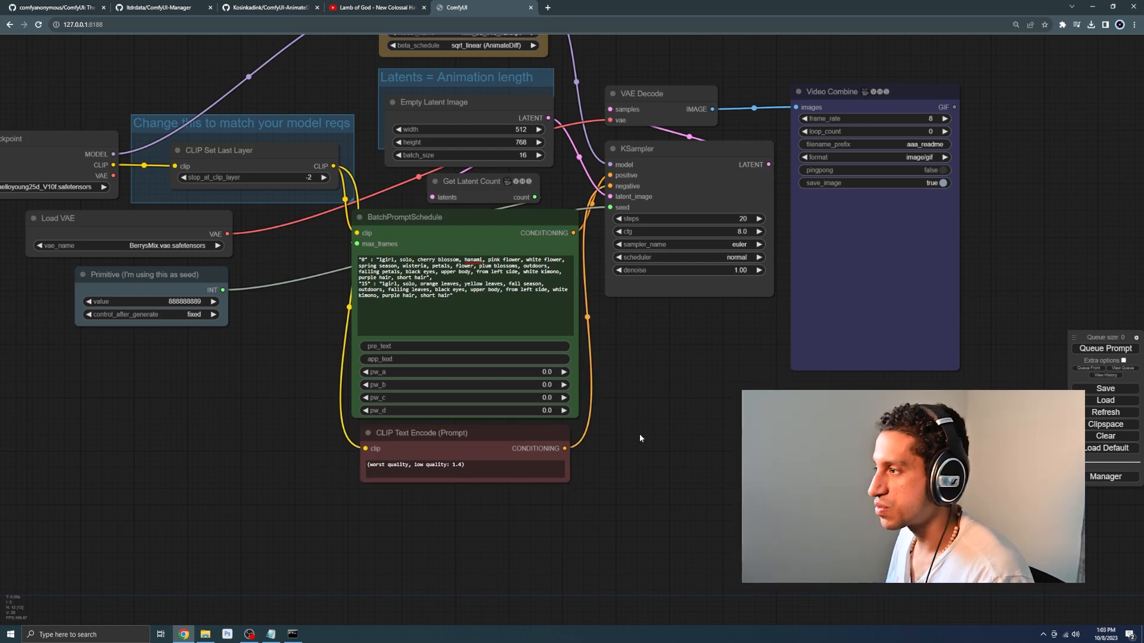
scroll(619, 387, "down", 3)
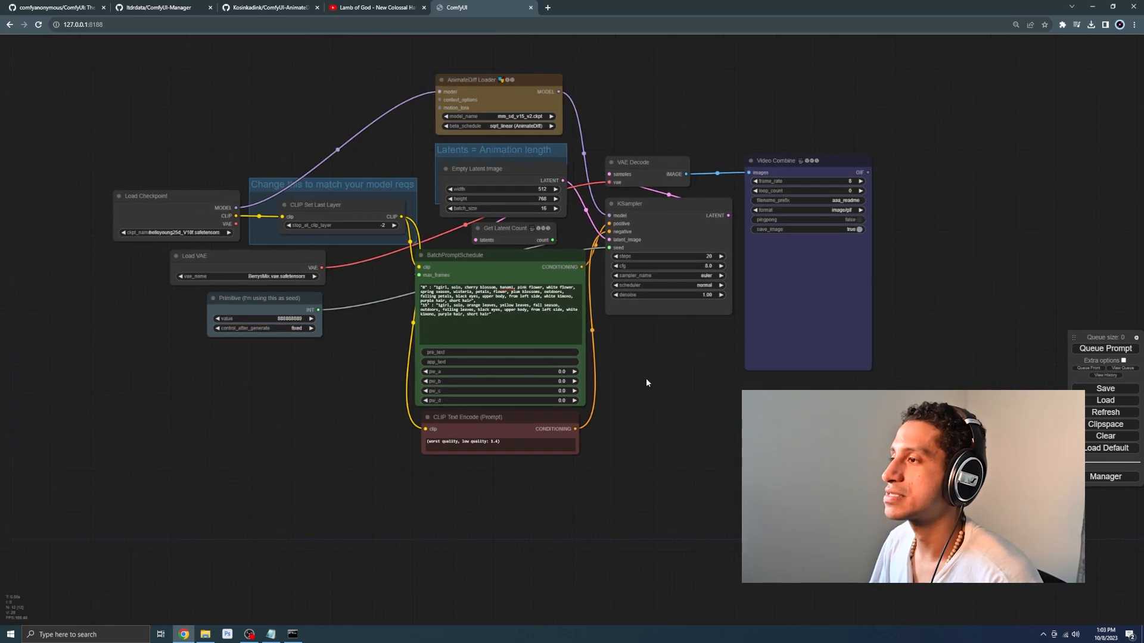
scroll(689, 424, "up", 2)
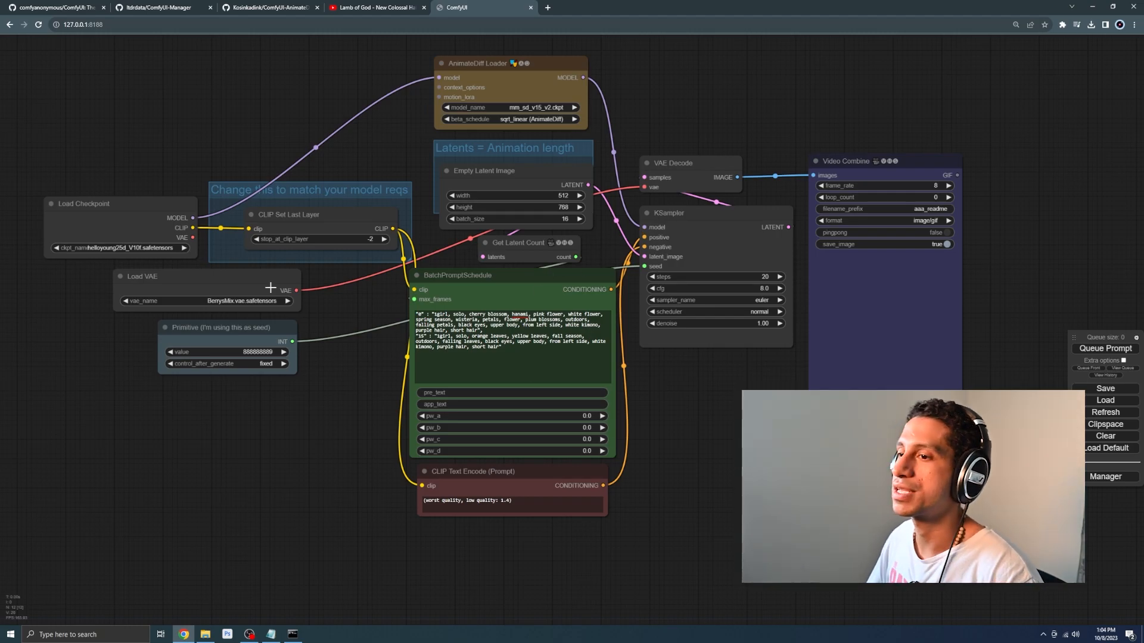
scroll(262, 349, "up", 3)
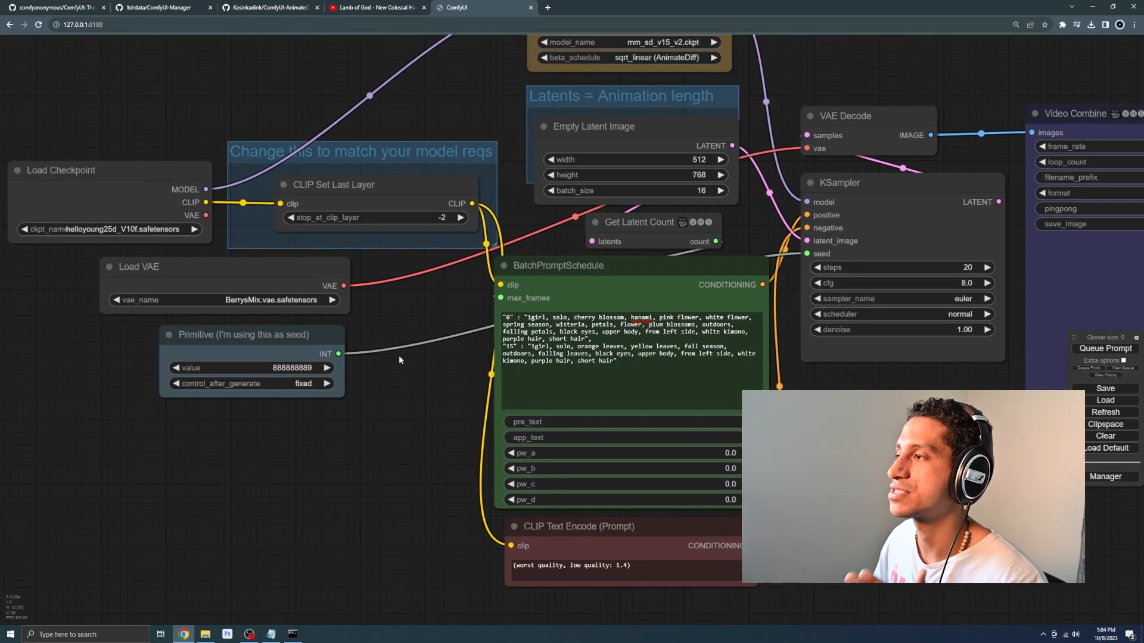
scroll(520, 131, "down", 5)
left_click_drag(713, 79, 685, 156)
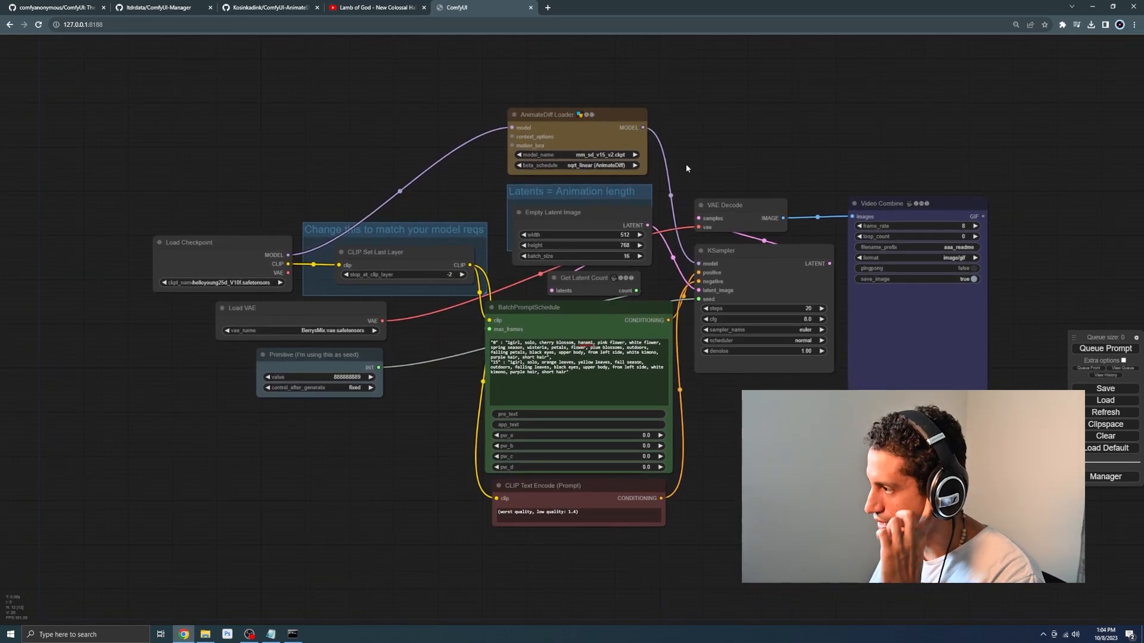
left_click_drag(732, 394, 681, 420)
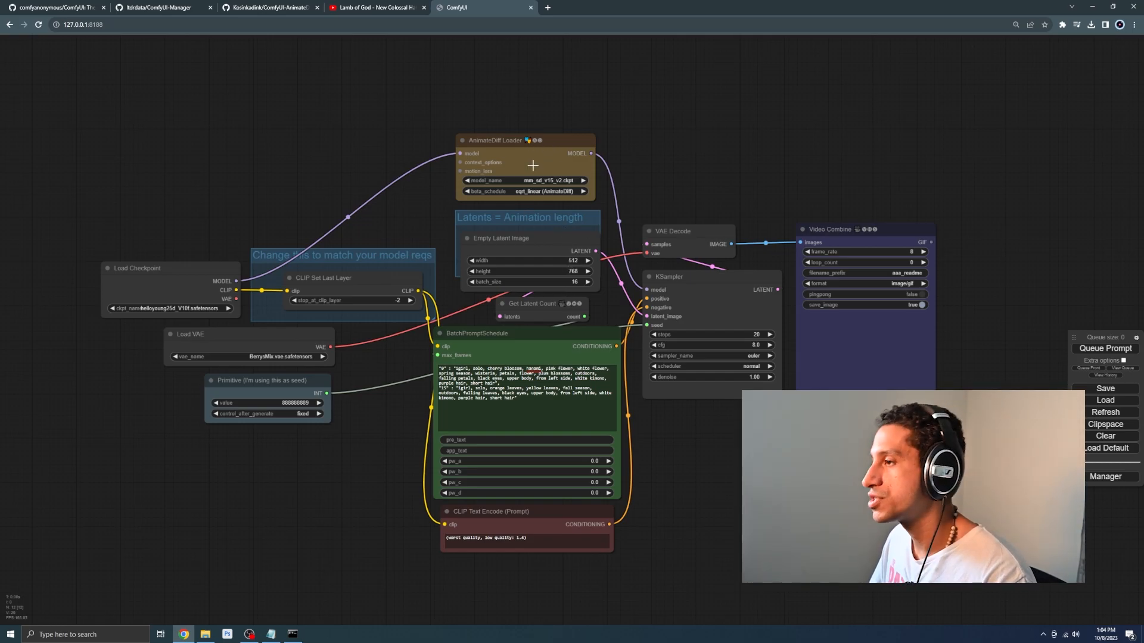
Examine the KSampler node's steps, cfg, scheduler and denoise settings and its list of available samplers.
scroll(689, 189, "up", 3)
left_click_drag(579, 242, 621, 236)
scroll(601, 263, "up", 5)
scroll(616, 576, "down", 2)
left_click_drag(615, 575, 563, 478)
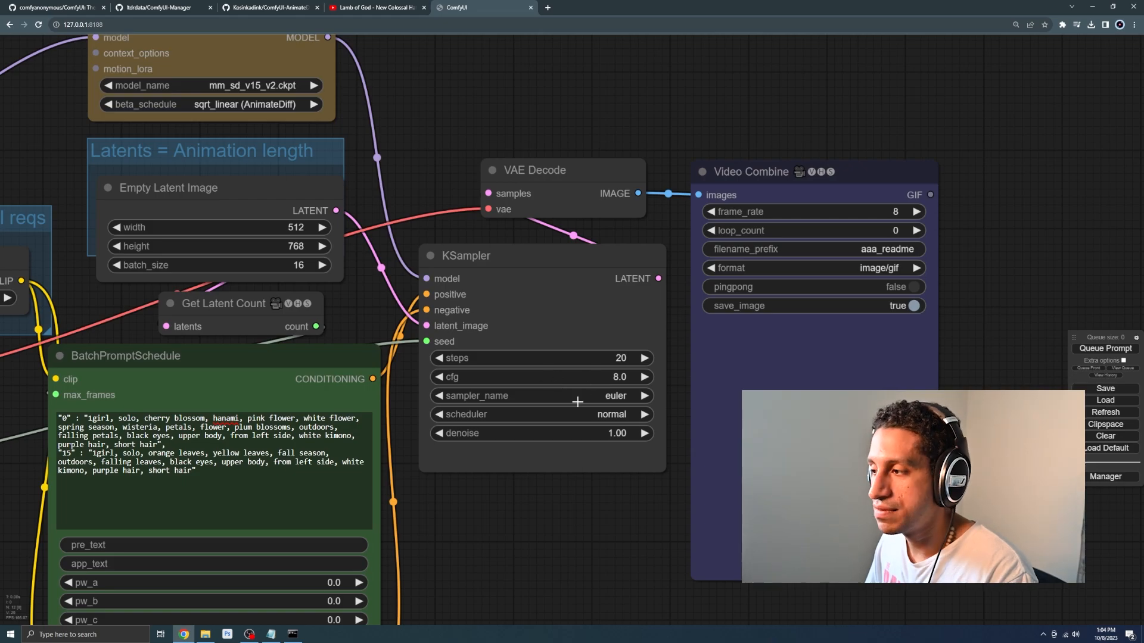
left_click(635, 403)
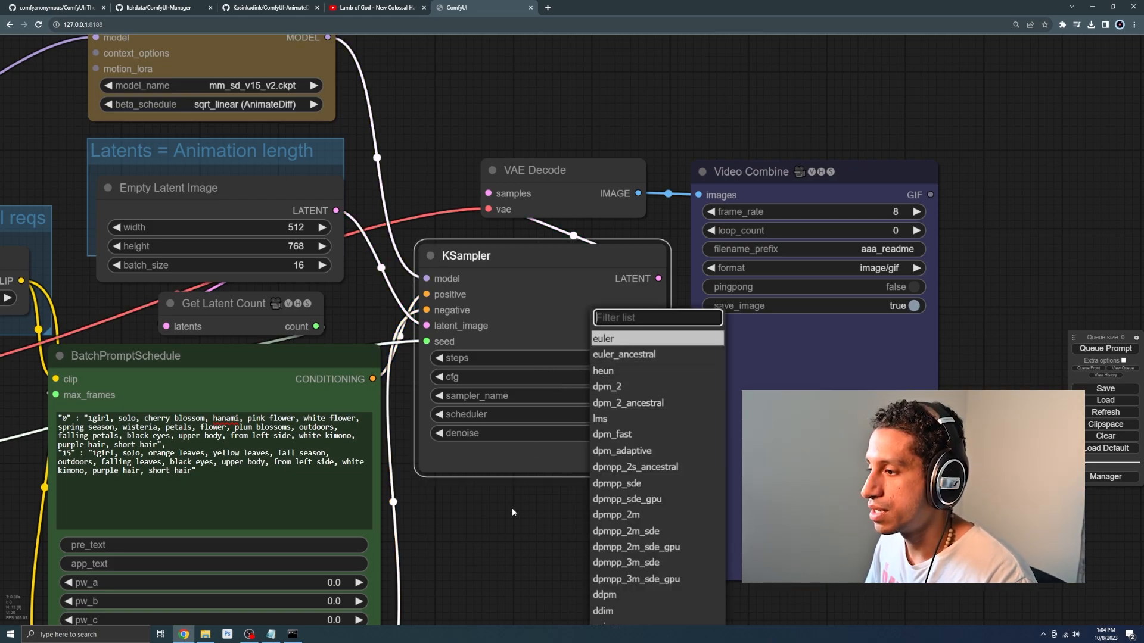
scroll(557, 519, "down", 3)
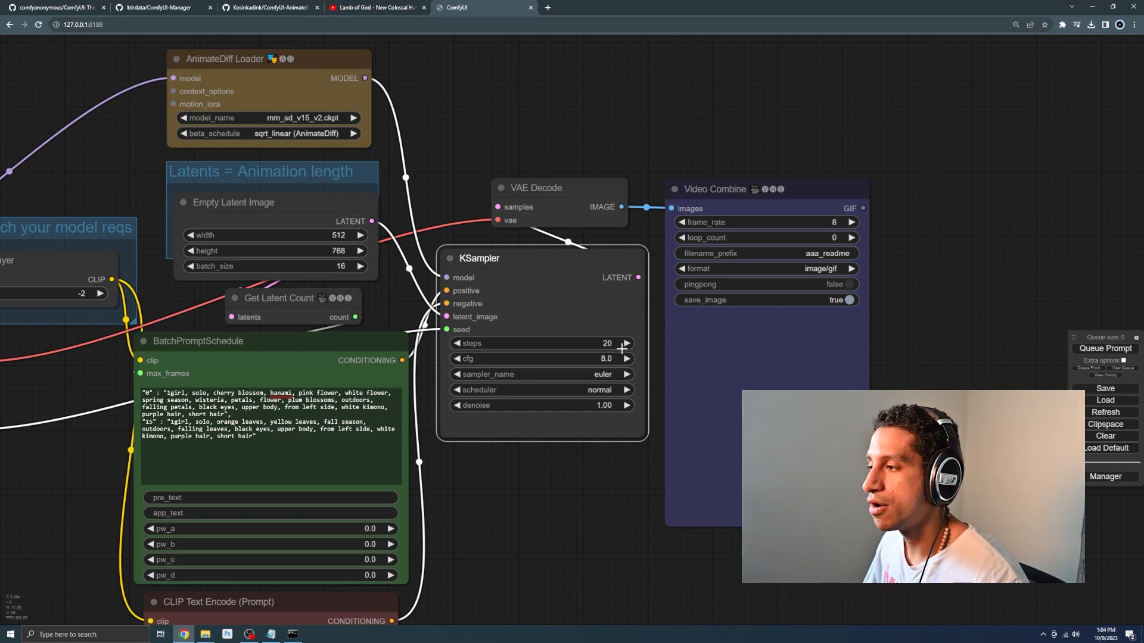
scroll(549, 462, "up", 6)
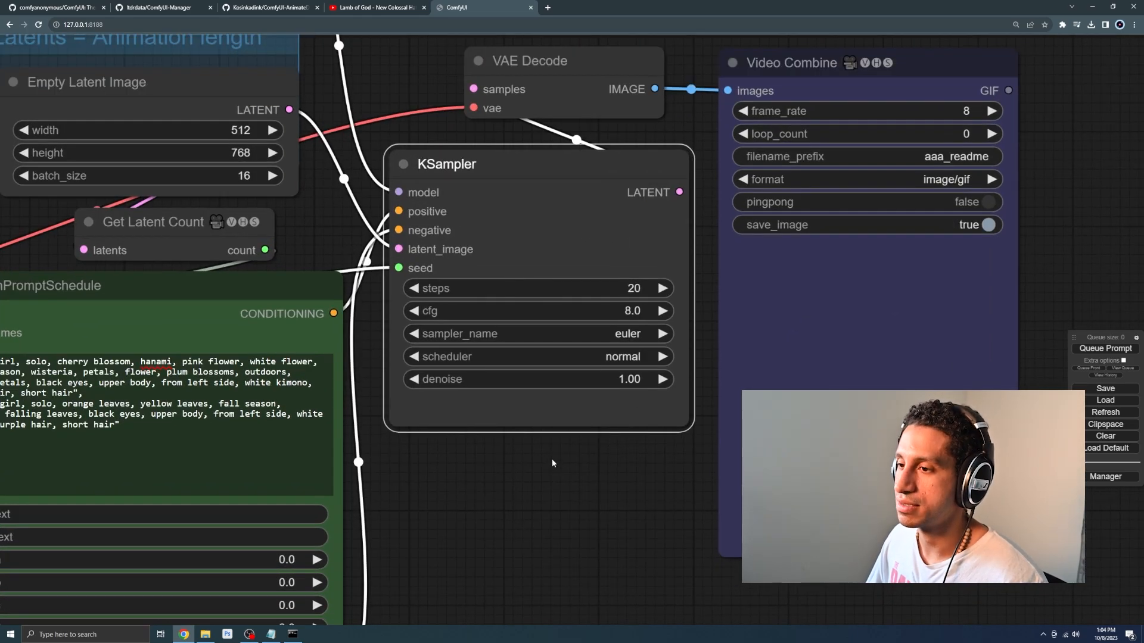
scroll(552, 459, "down", 5)
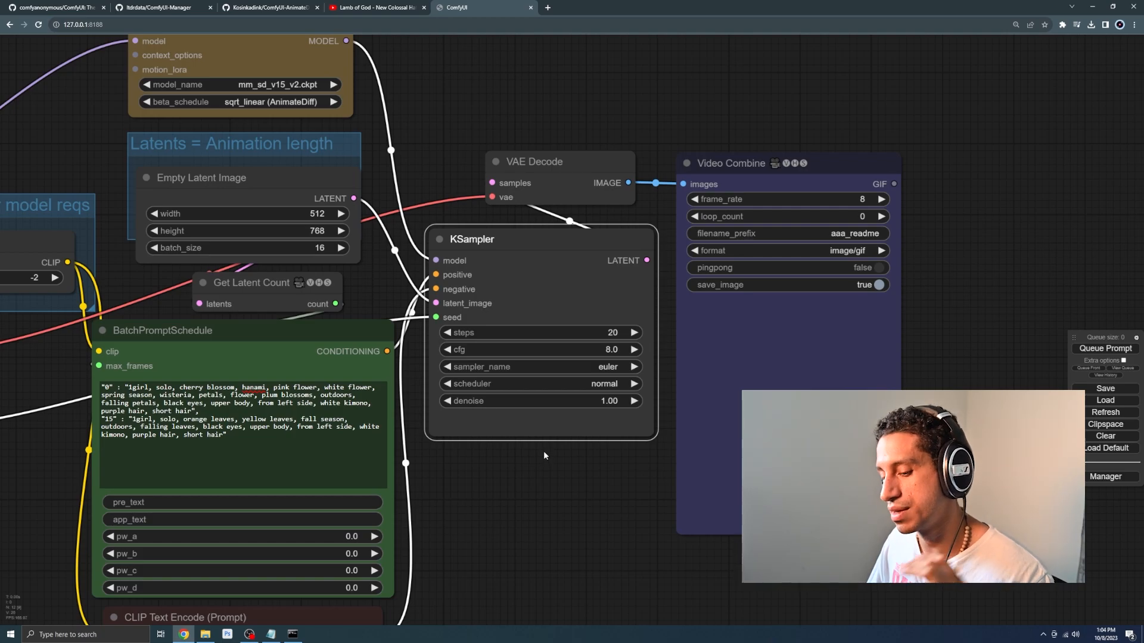
scroll(559, 426, "up", 2)
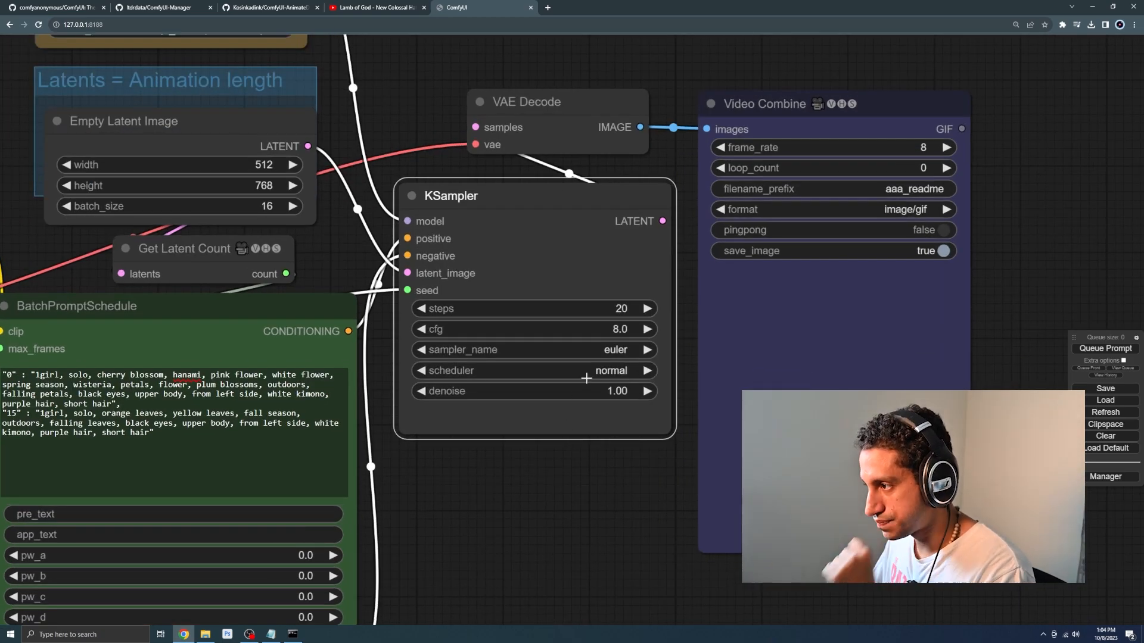
Set the KSampler node's sampler_name to euler_ancestral and look over the other samplers on offer.
left_click(601, 355)
scroll(637, 486, "down", 3)
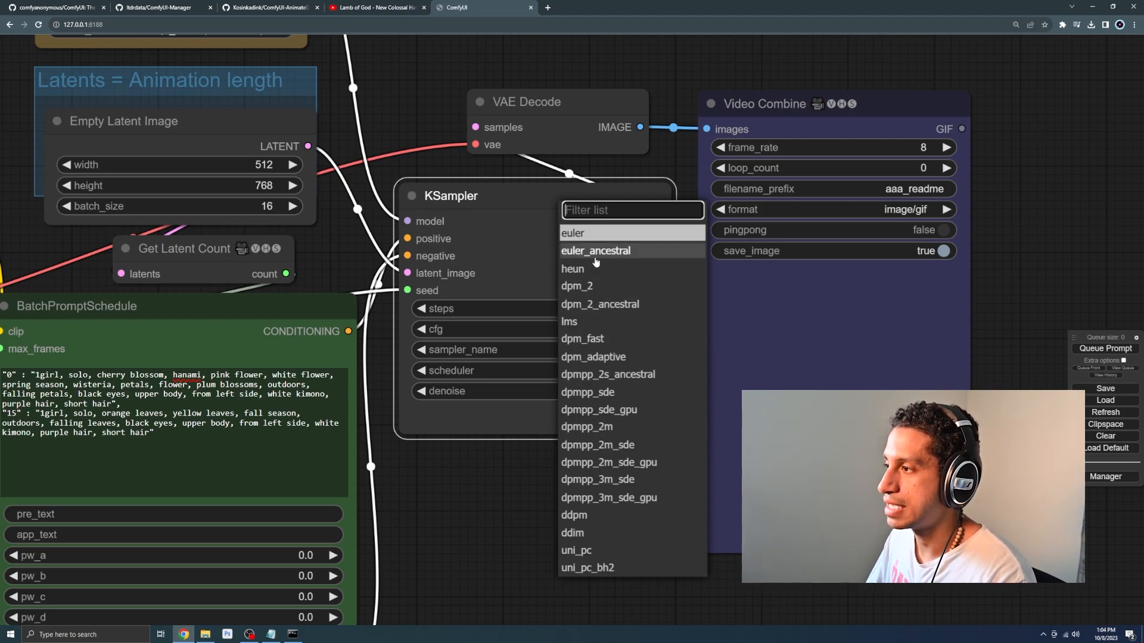
left_click(597, 255)
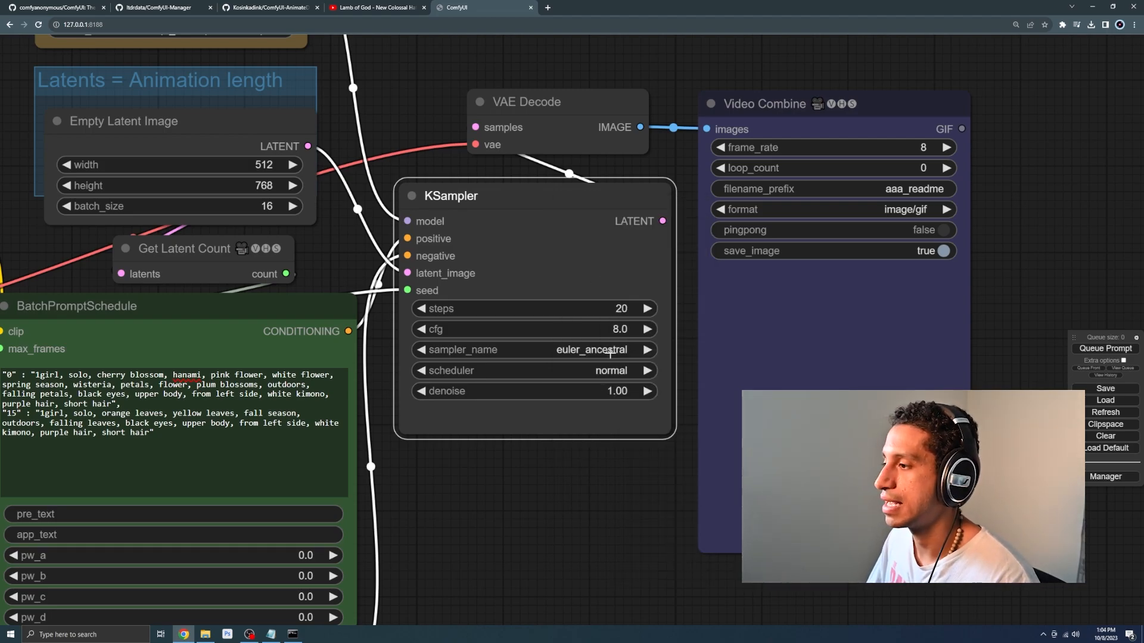
left_click(610, 355)
scroll(633, 524, "down", 2)
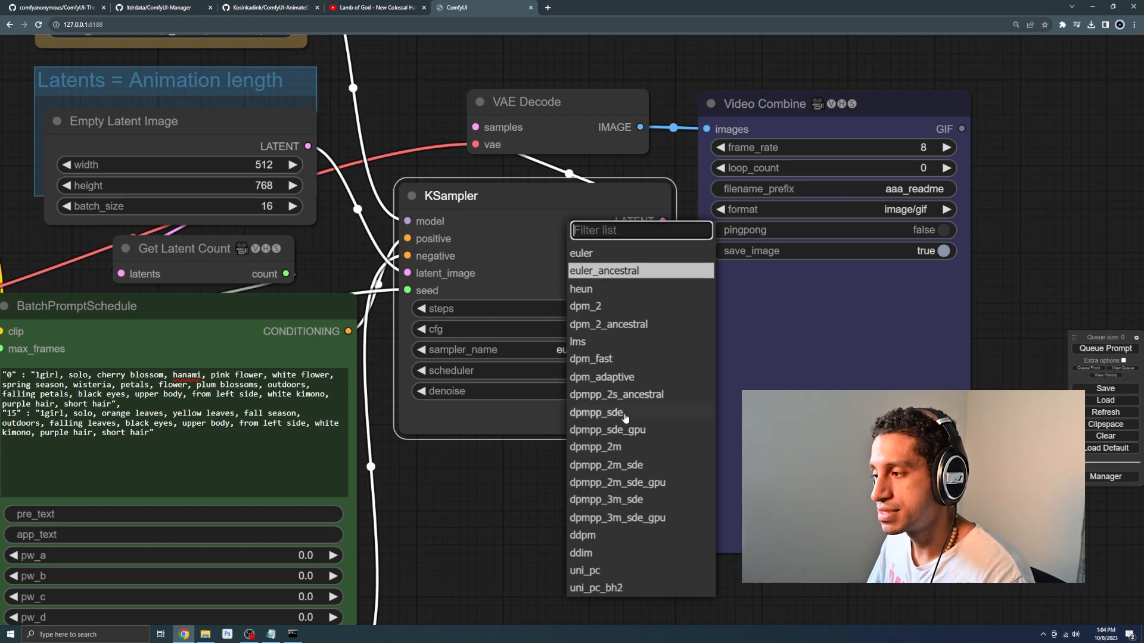
left_click(491, 502)
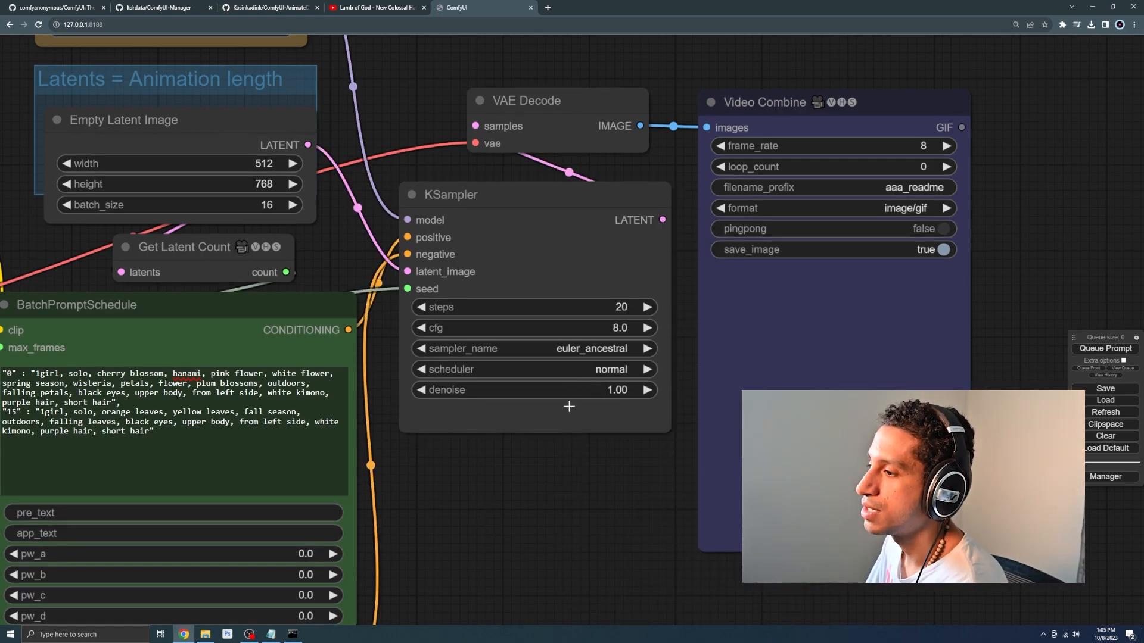
Examine the KSampler node's denoise setting within the overall workflow, leaving its value as it is.
scroll(611, 402, "down", 6)
scroll(405, 272, "up", 5)
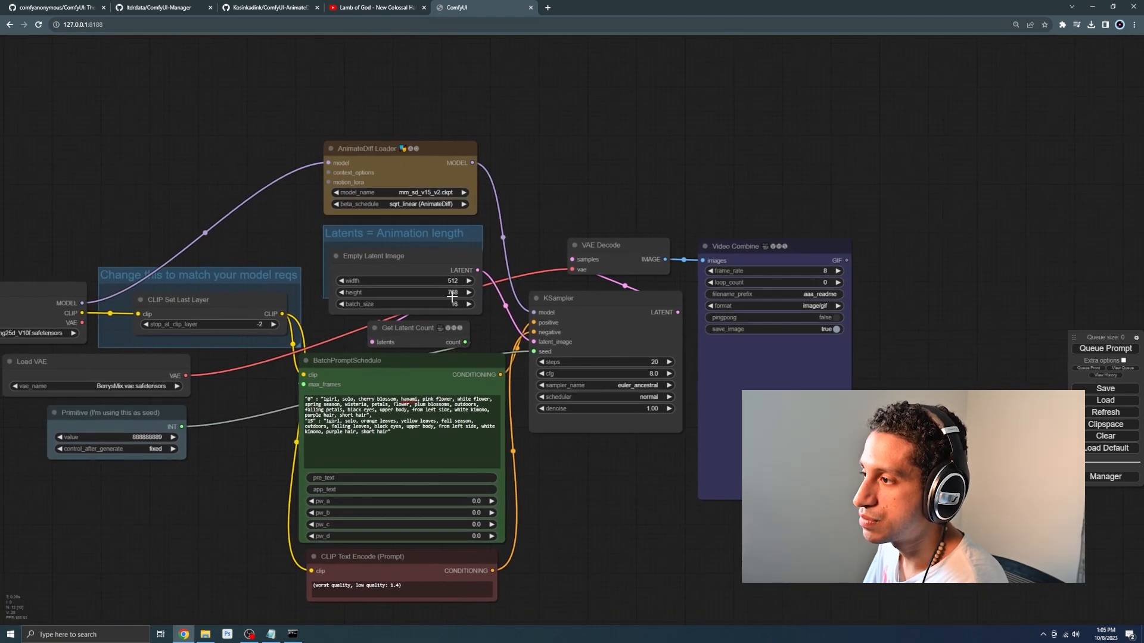
scroll(675, 552, "up", 4)
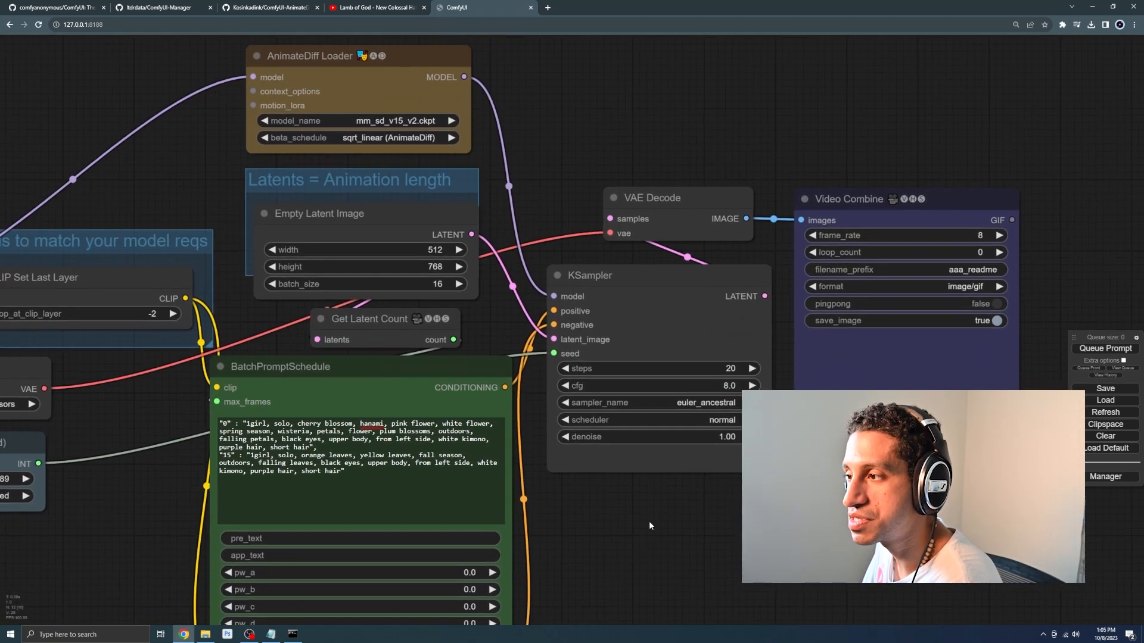
scroll(685, 442, "down", 2)
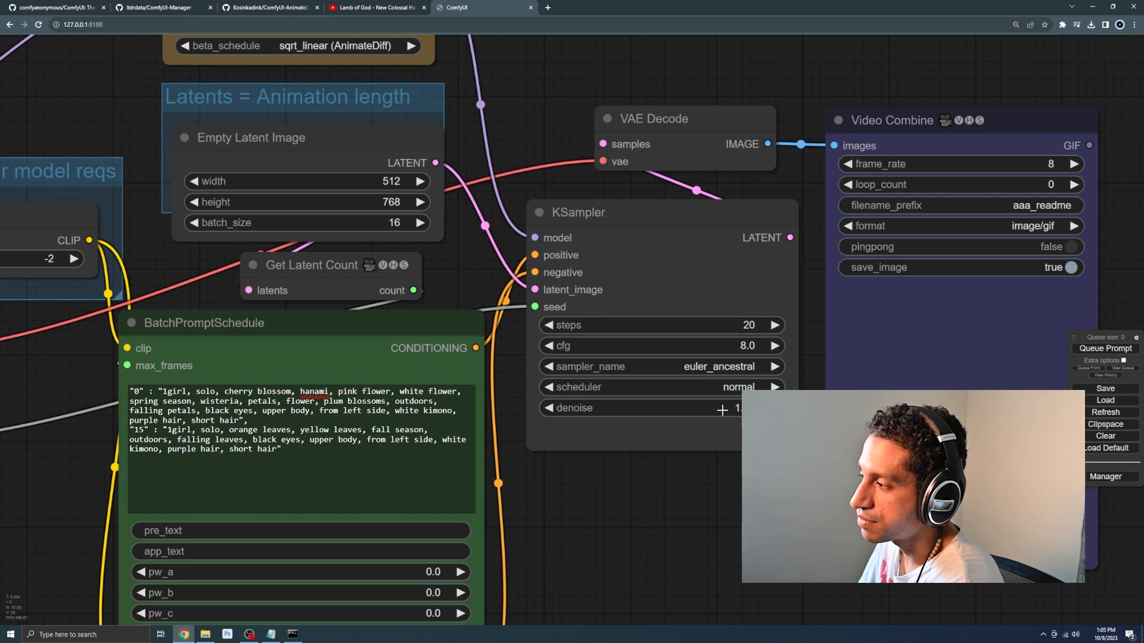
scroll(722, 410, "up", 2)
left_click(729, 407)
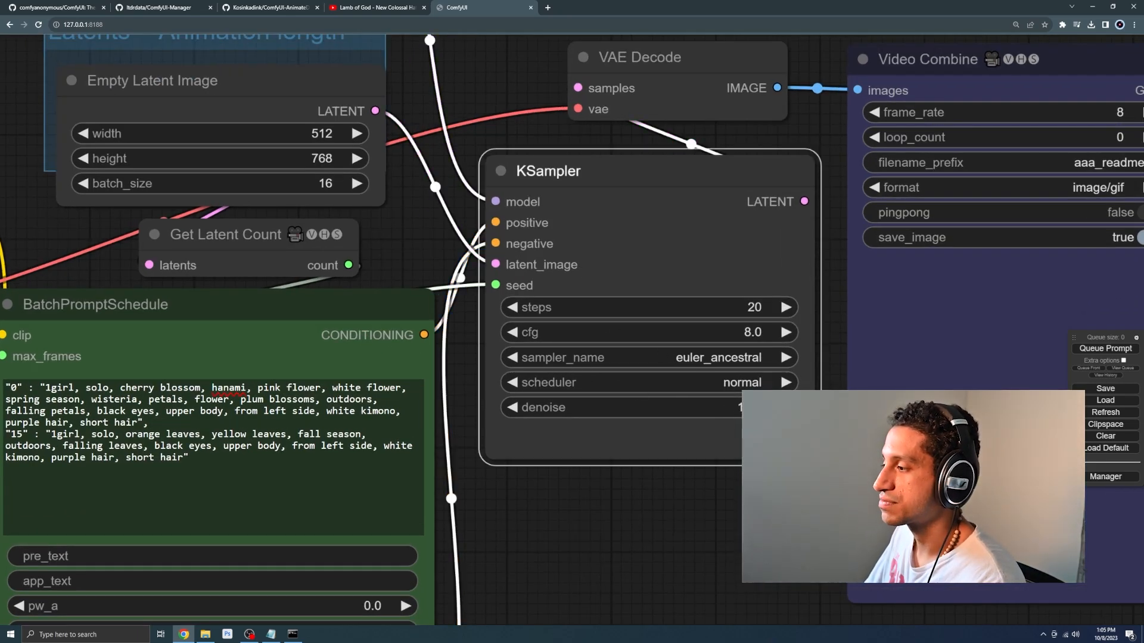
left_click_drag(670, 413, 763, 413)
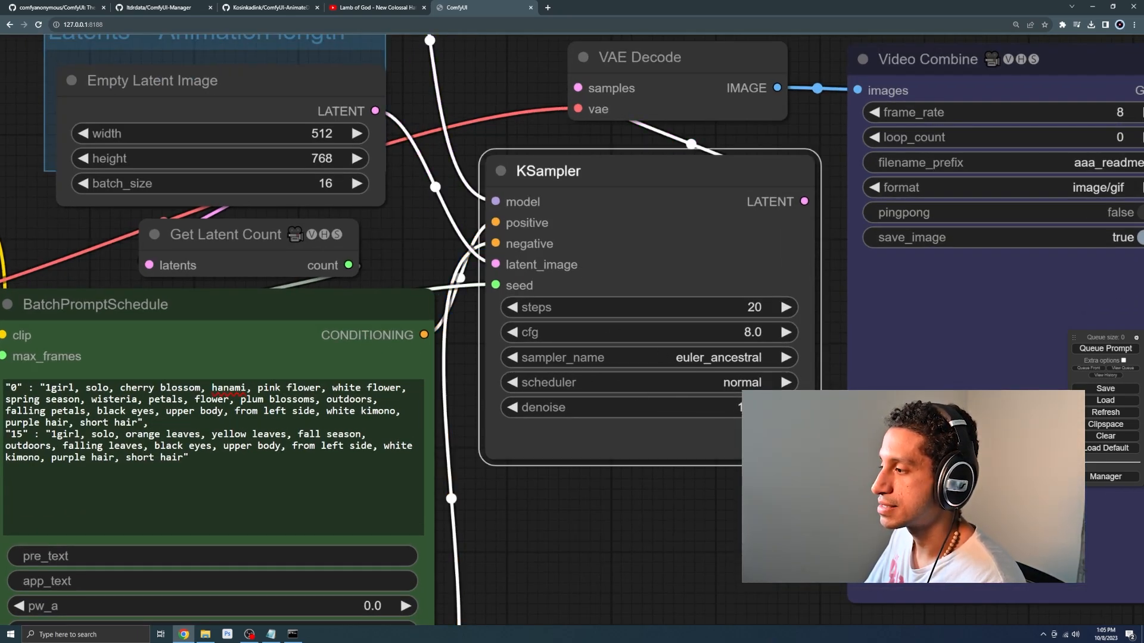
scroll(590, 500, "down", 2)
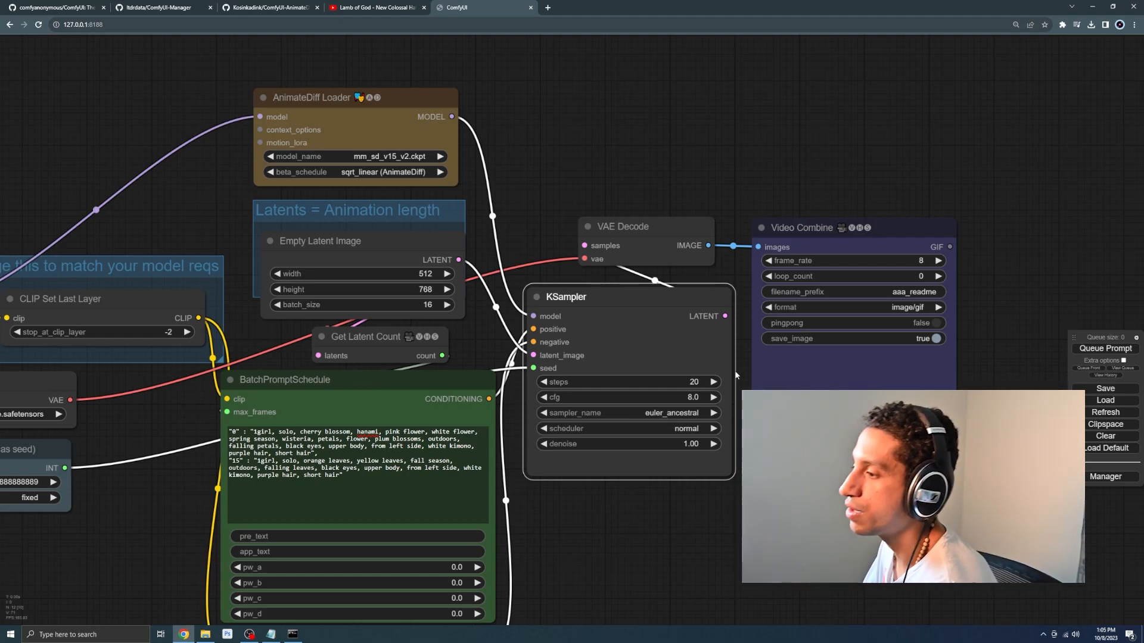
Set the KSampler node's cfg to 6.0 and its steps to 25.
scroll(676, 374, "up", 3)
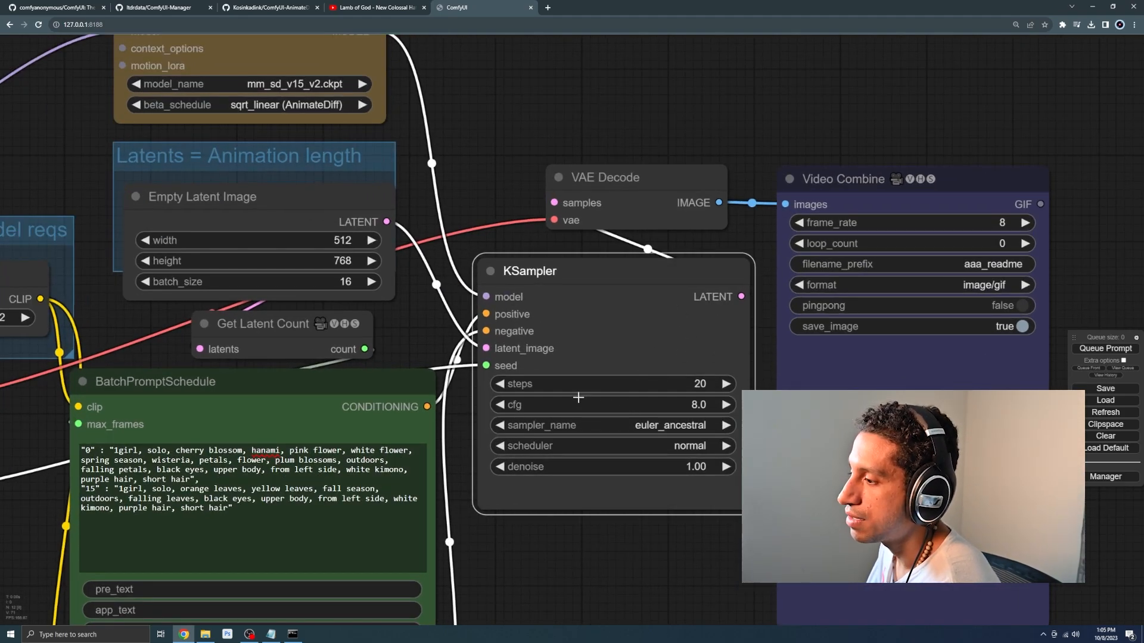
left_click(696, 384)
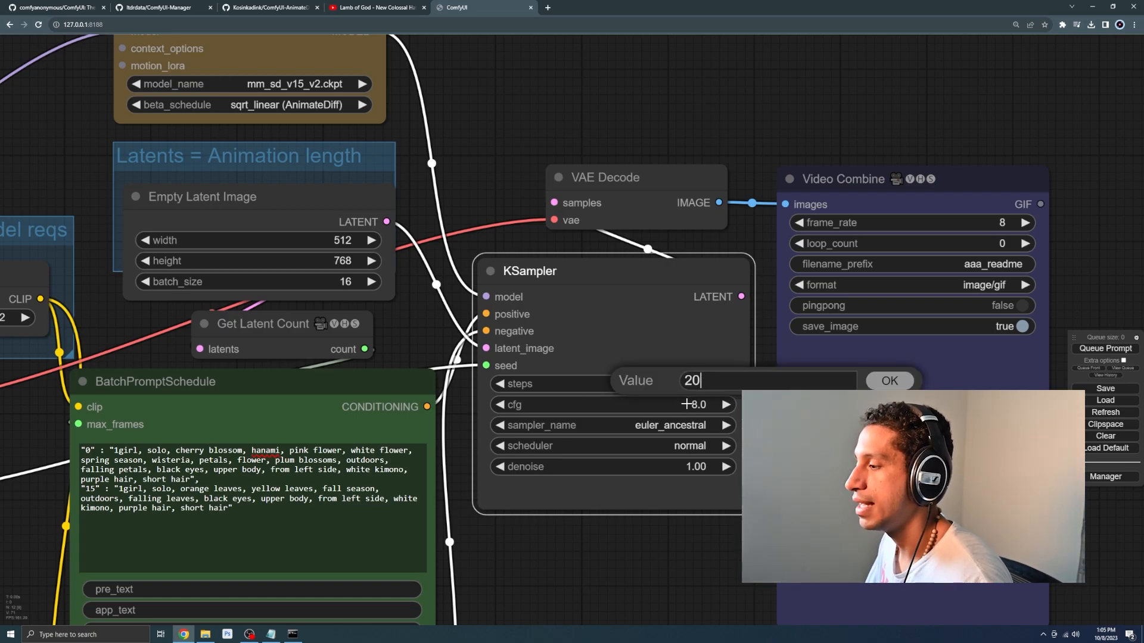
left_click(695, 403)
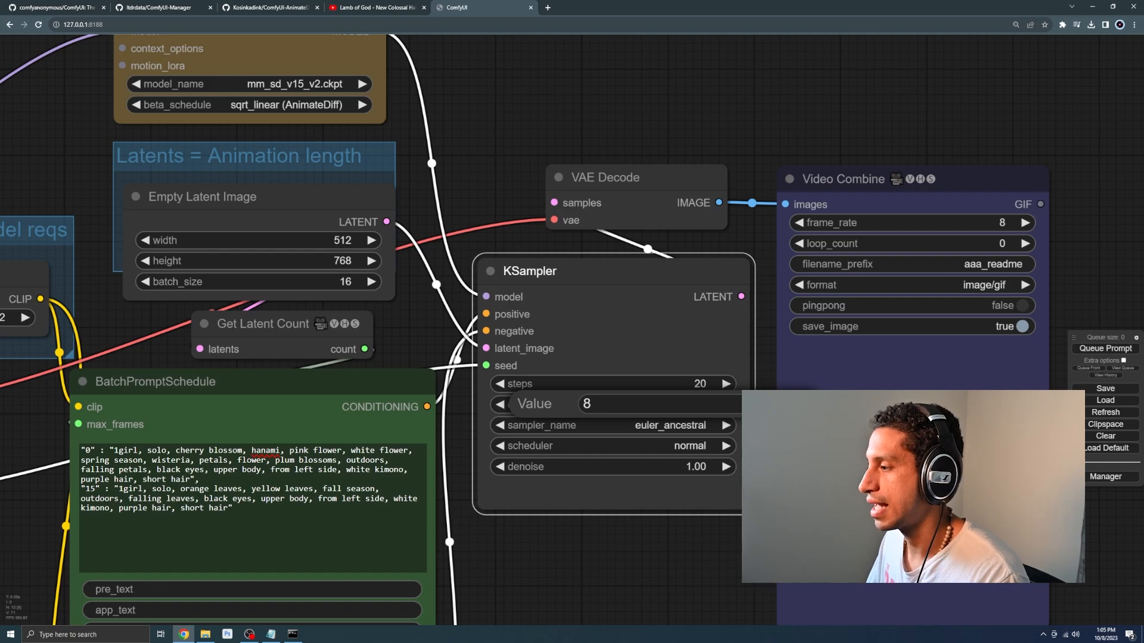
left_click(695, 404)
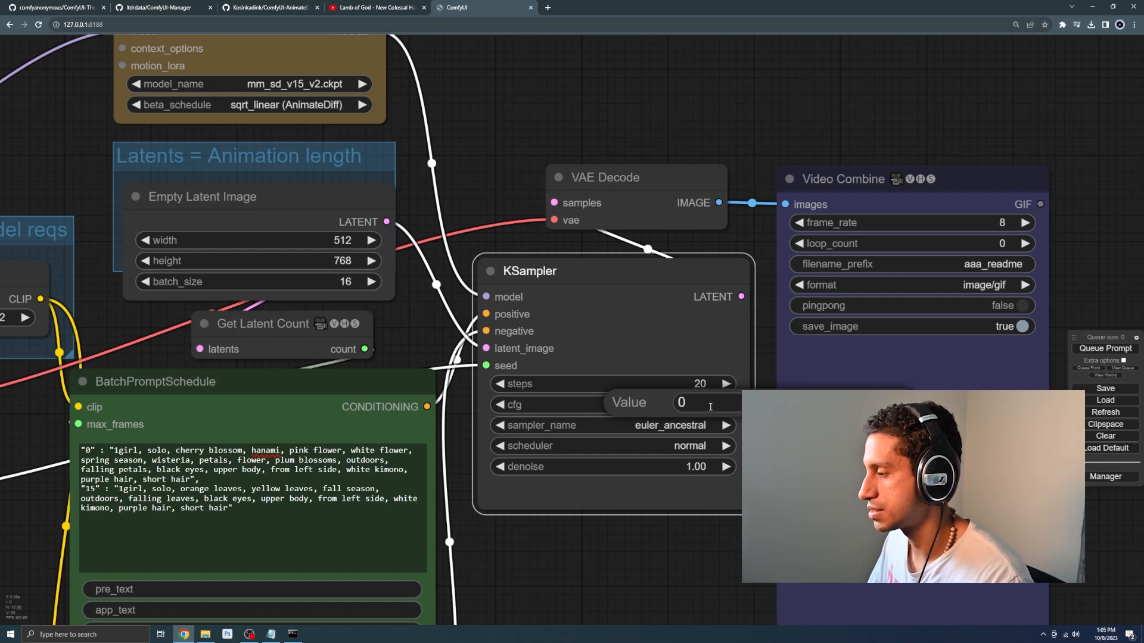
key("Return")
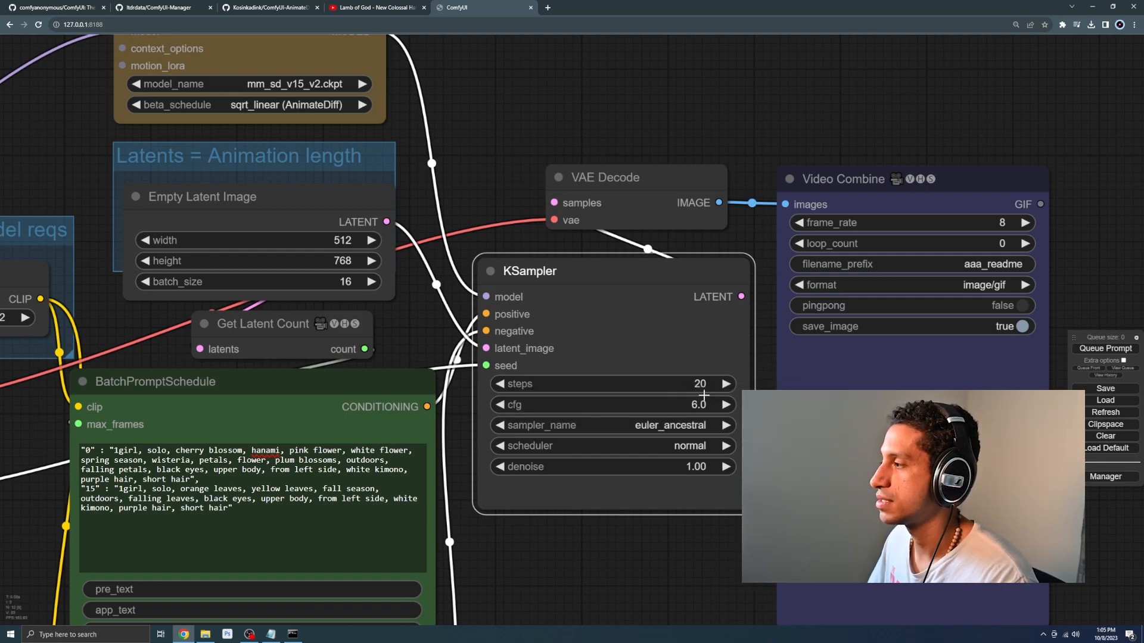
scroll(708, 199, "down", 3)
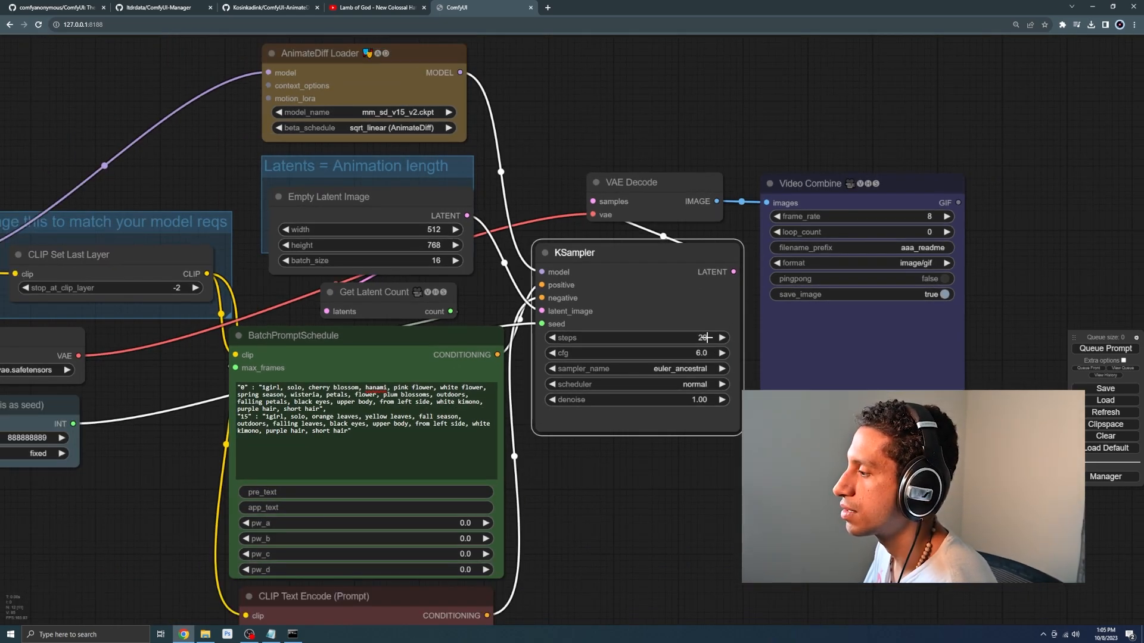
left_click(706, 337)
type("25")
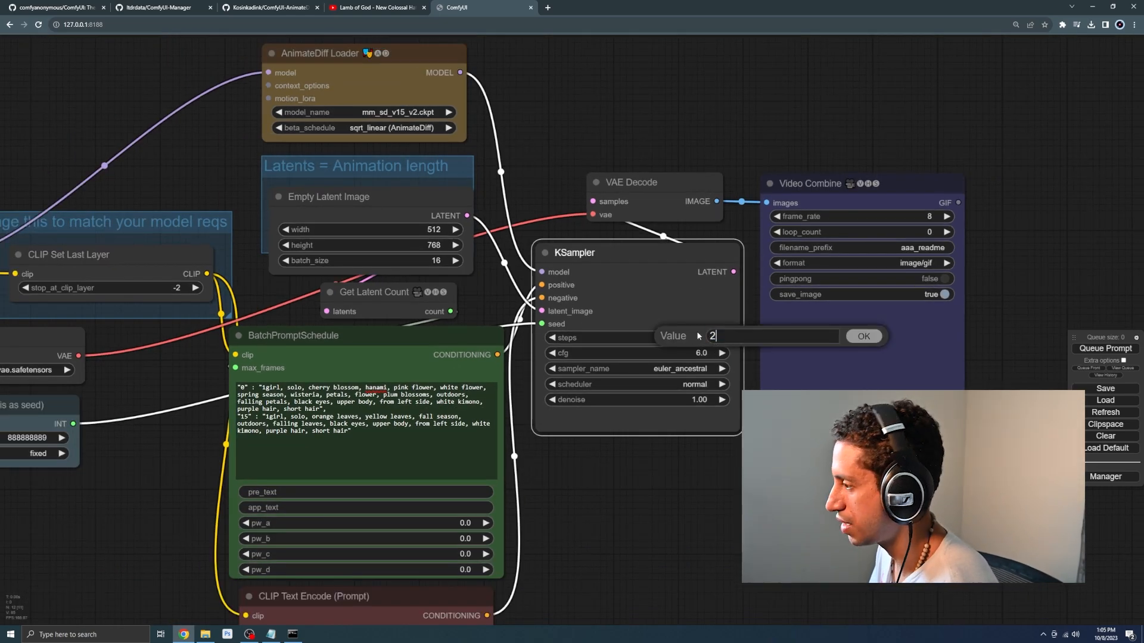
key("Return")
Set the Video Combine node's output format to video/h264-mp4 and review the other available formats.
scroll(758, 165, "up", 2)
scroll(752, 163, "up", 1)
left_click_drag(727, 152, 624, 121)
scroll(651, 166, "up", 3)
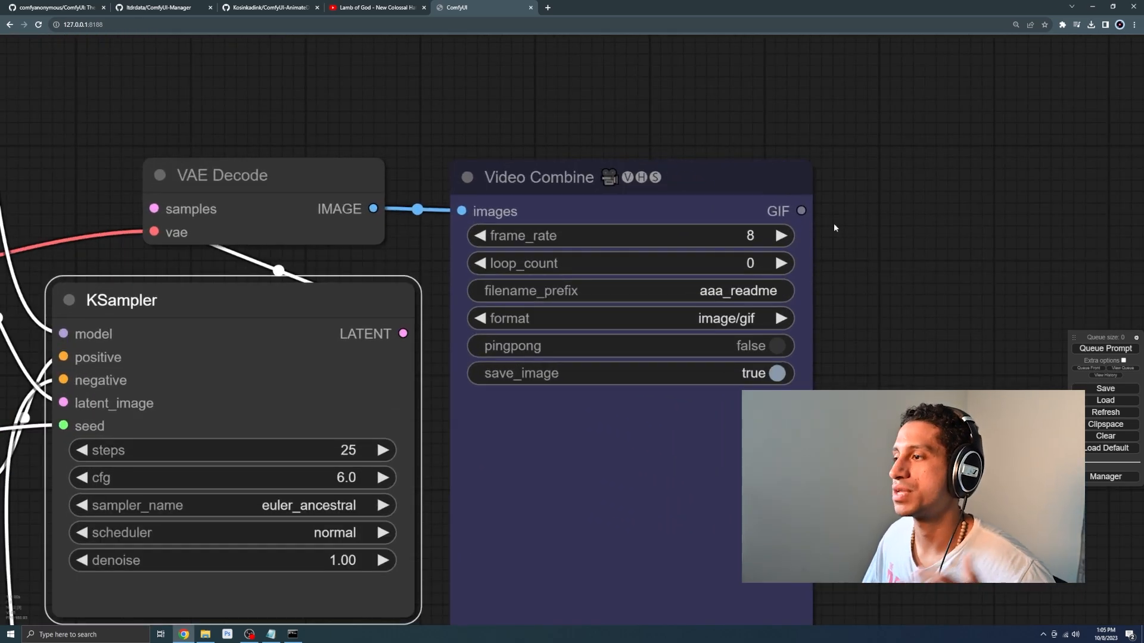
scroll(864, 262, "down", 1)
left_click_drag(895, 270, 795, 235)
scroll(670, 201, "down", 1)
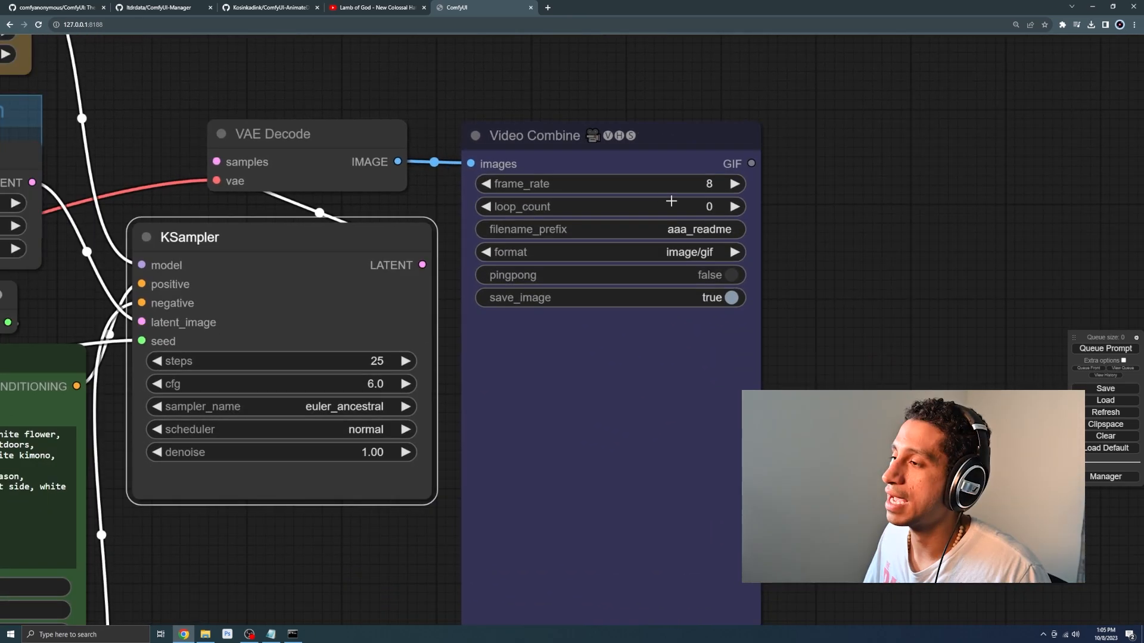
left_click(736, 184)
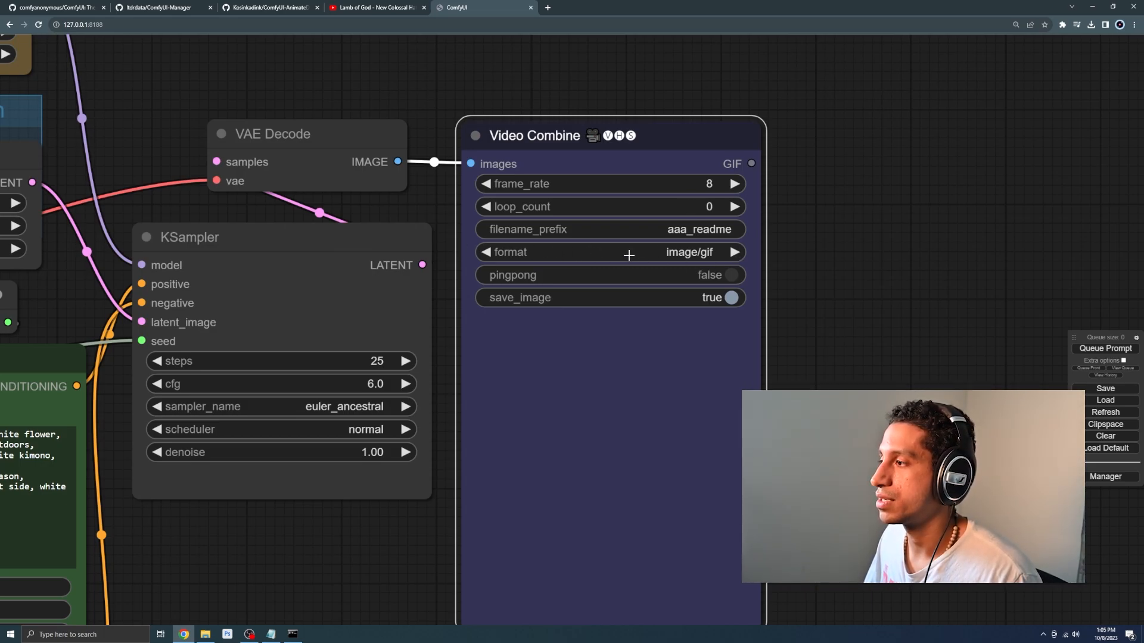
left_click(724, 251)
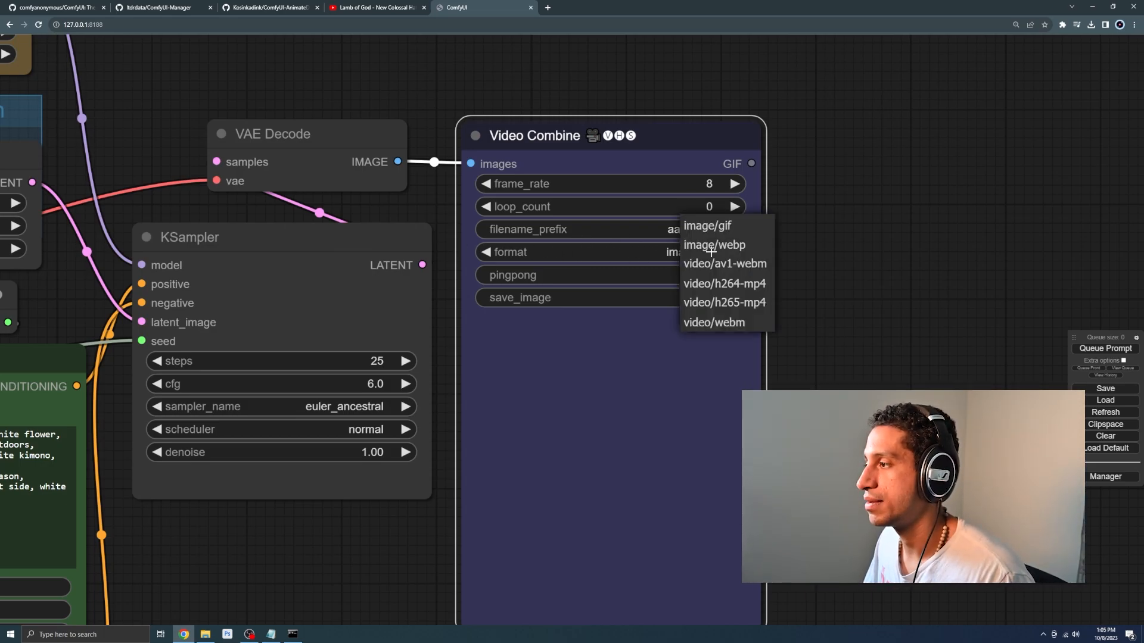
left_click(725, 286)
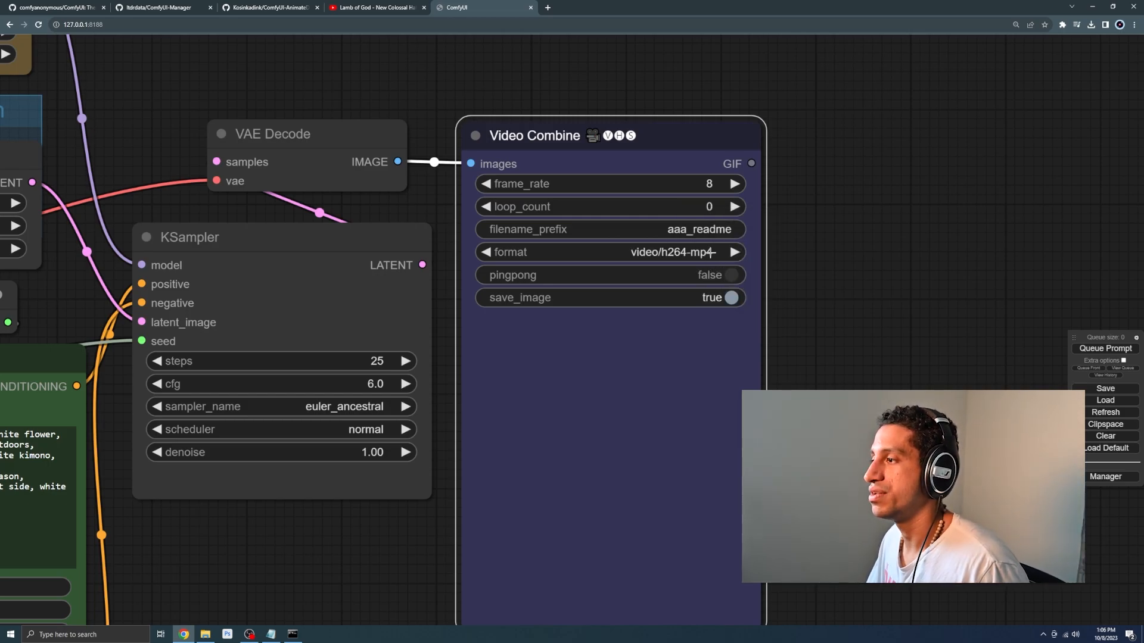
left_click(711, 252)
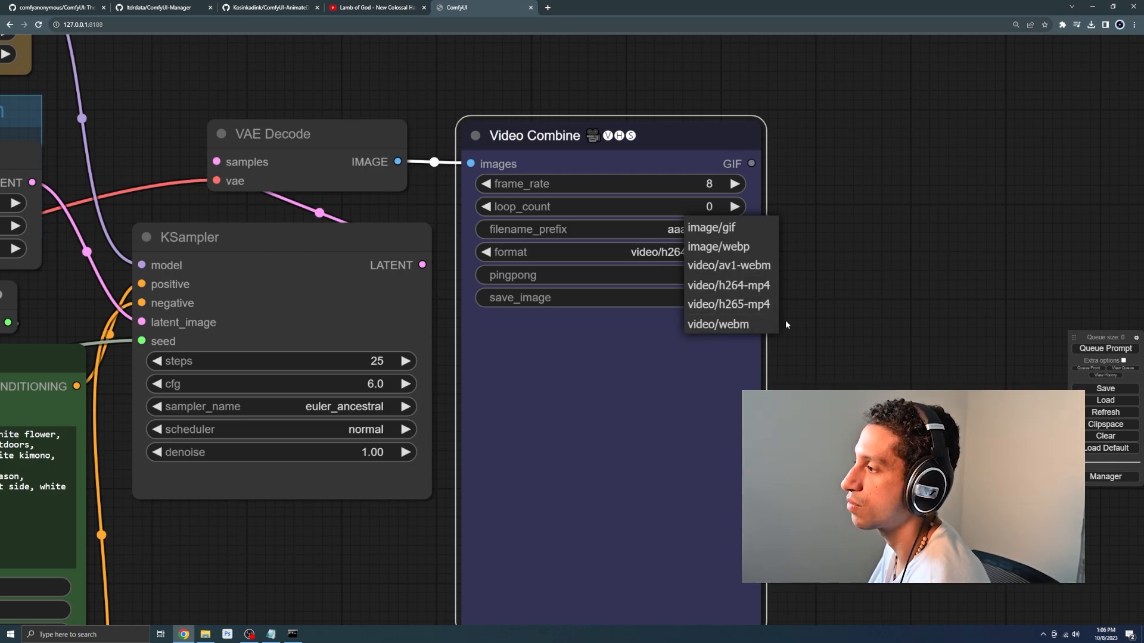
left_click(667, 332)
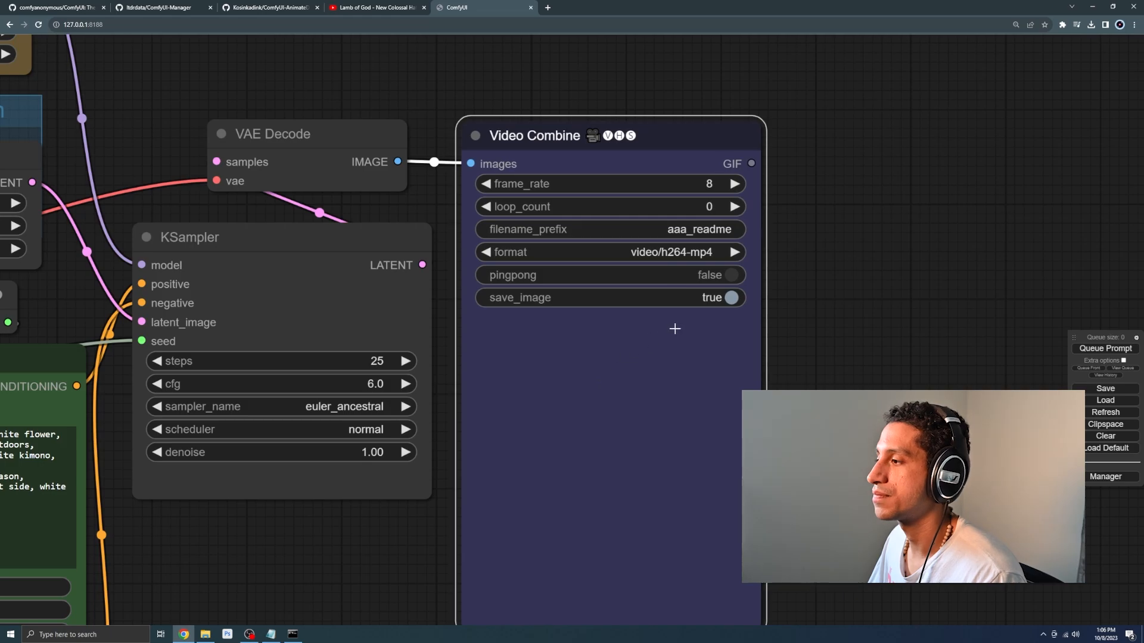
Queue the workflow to start generating the animation and bring the whole node graph into view.
scroll(690, 337, "down", 4)
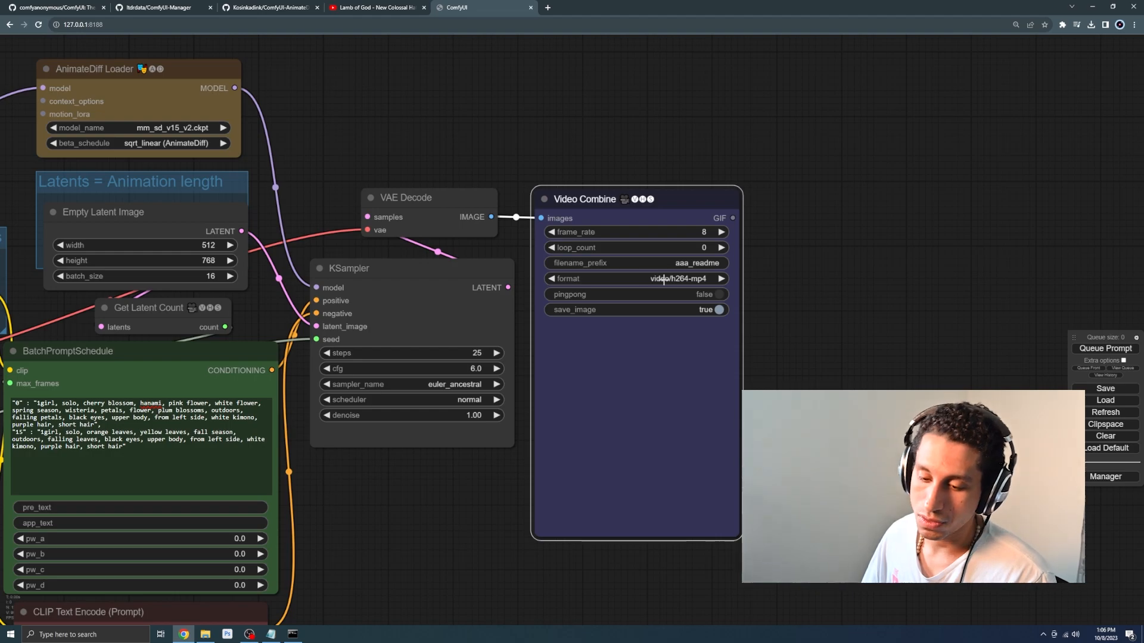
scroll(663, 279, "down", 3)
left_click_drag(599, 279, 801, 279)
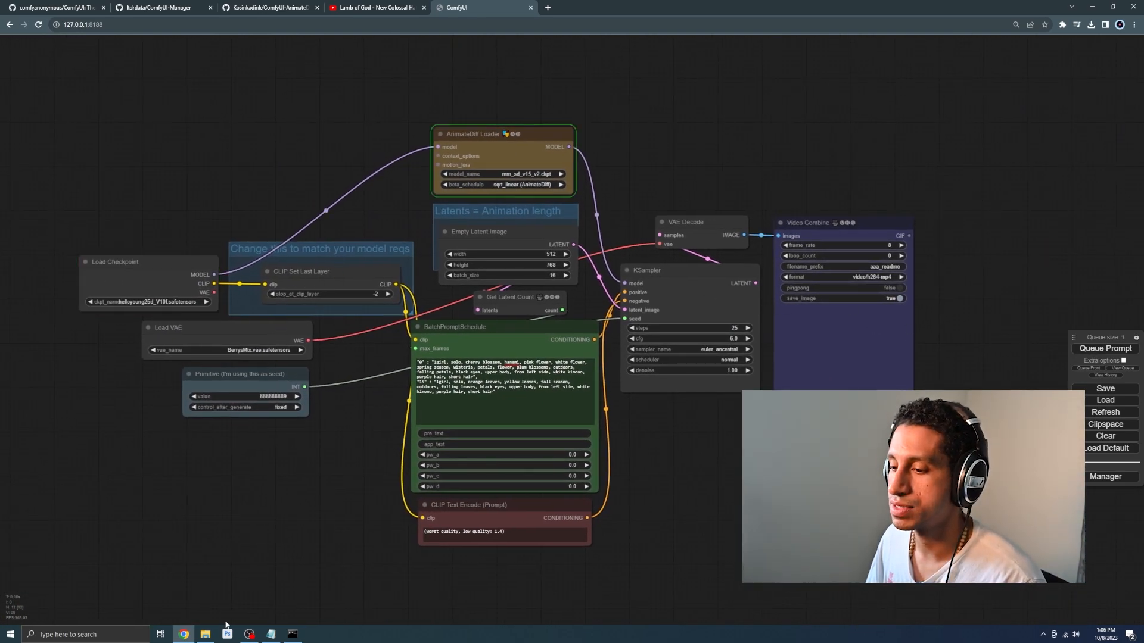
Switch to the command prompt window running main.py, check the generation progress, and return to the ComfyUI workflow.
left_click(292, 634)
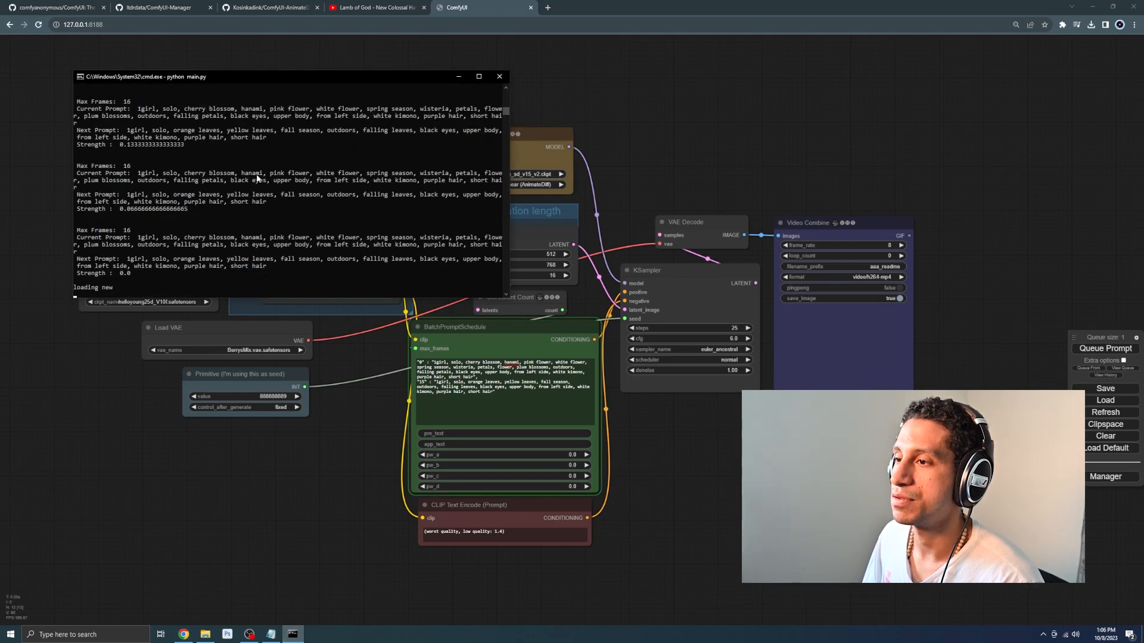
left_click_drag(233, 77, 166, 28)
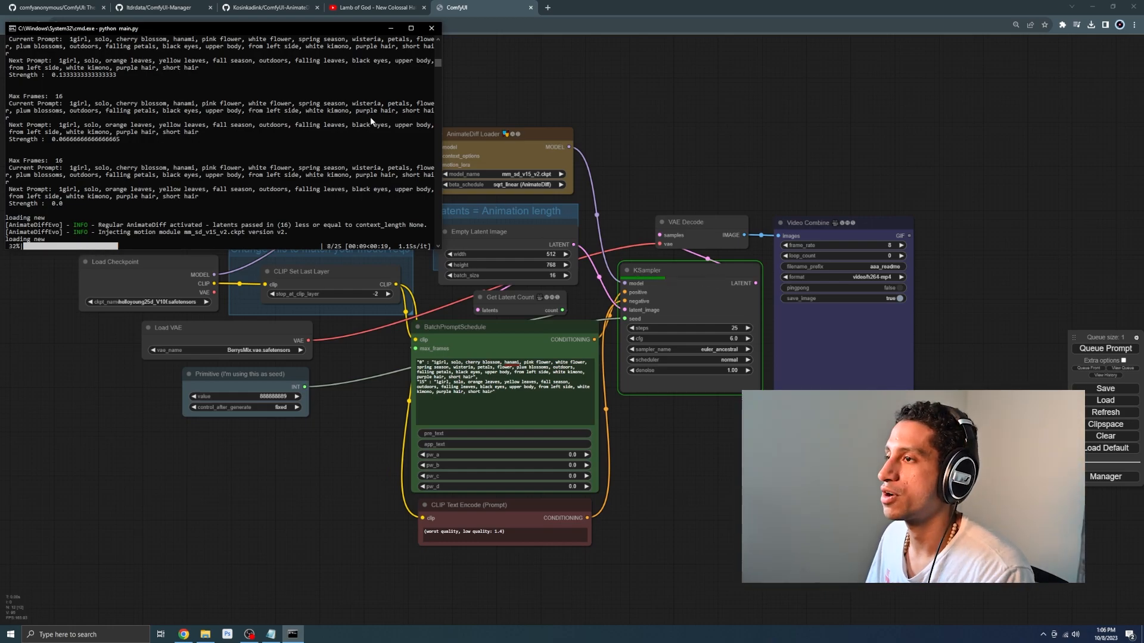
left_click_drag(283, 33, 264, 53)
left_click(758, 274)
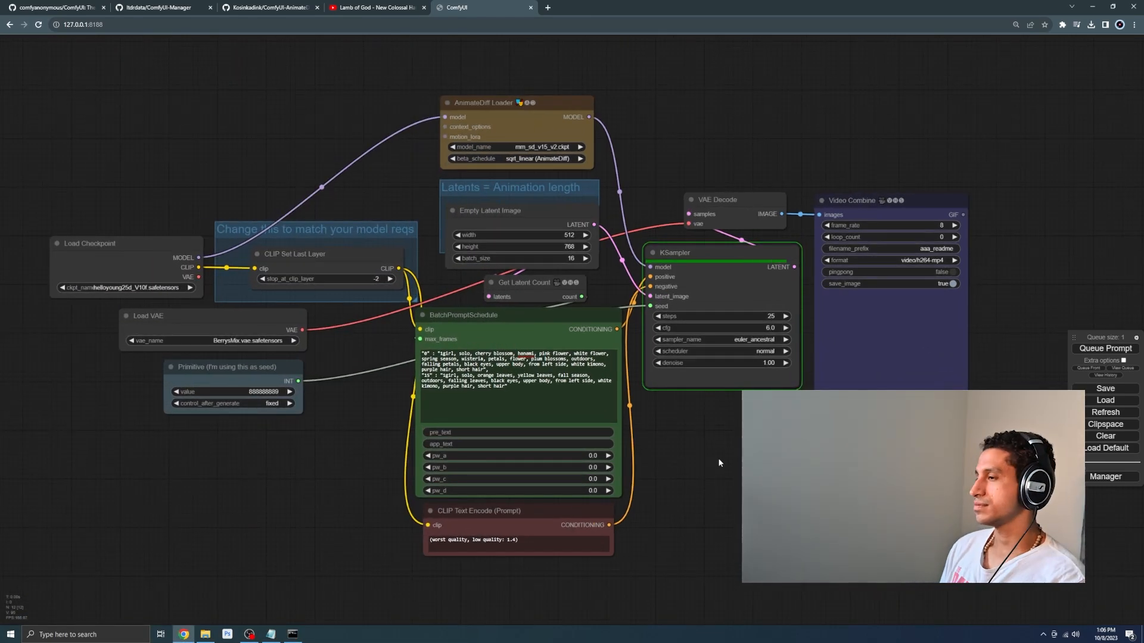
Examine the generated animation in the Video Combine node, the seed node and the overall layout of the workflow graph.
scroll(984, 379, "up", 5)
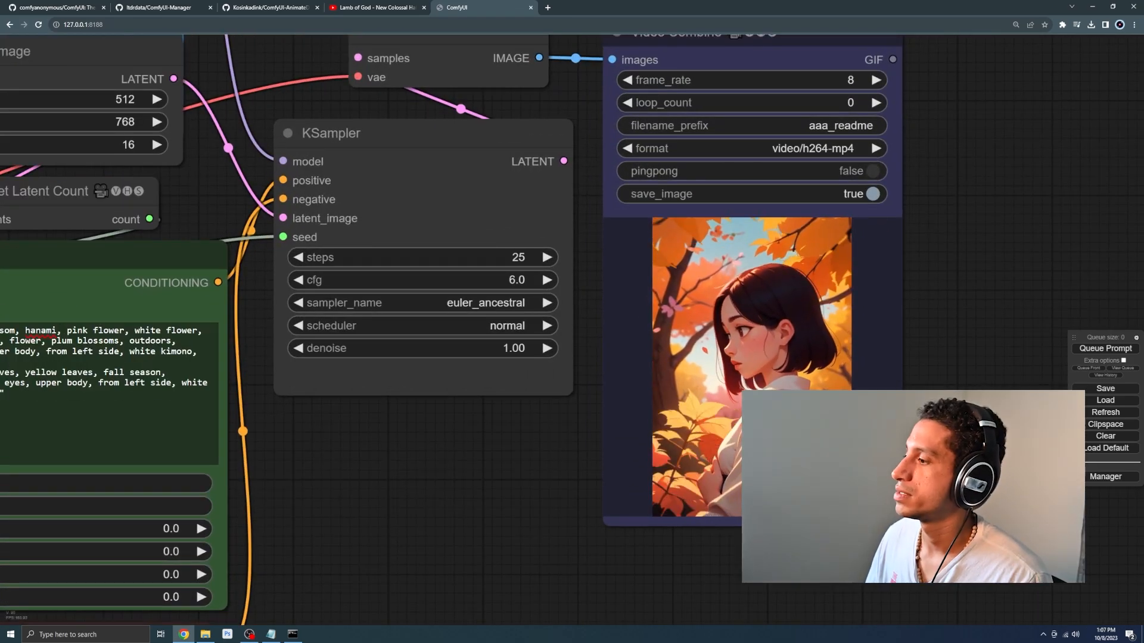
scroll(912, 402, "up", 3)
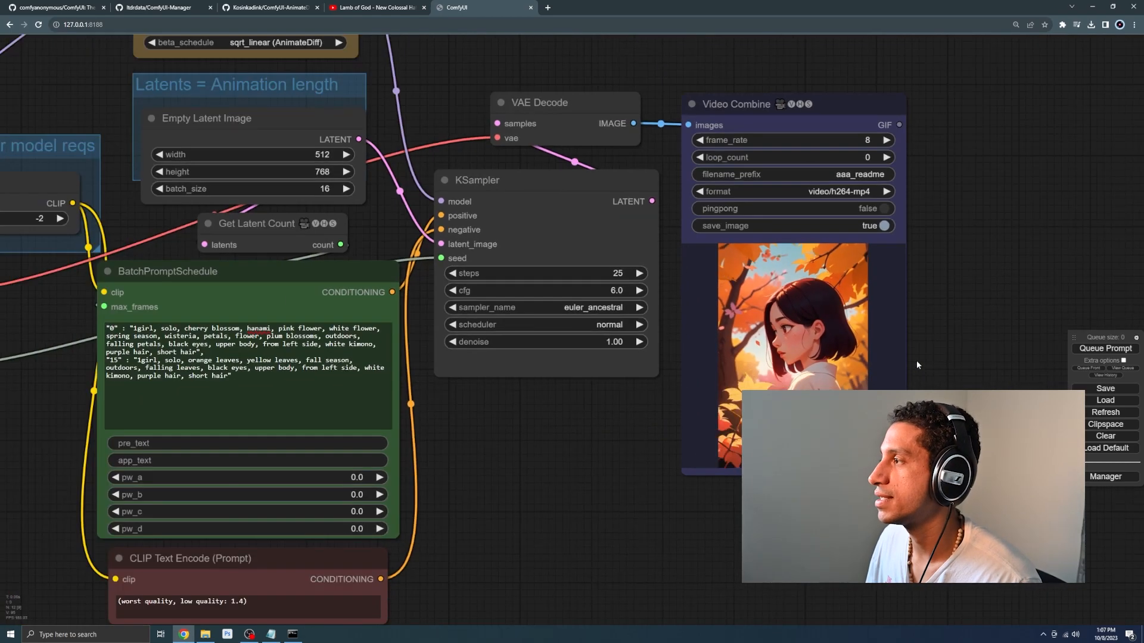
scroll(893, 360, "down", 5)
left_click_drag(457, 405, 550, 402)
scroll(550, 402, "down", 3)
left_click_drag(203, 405, 348, 390)
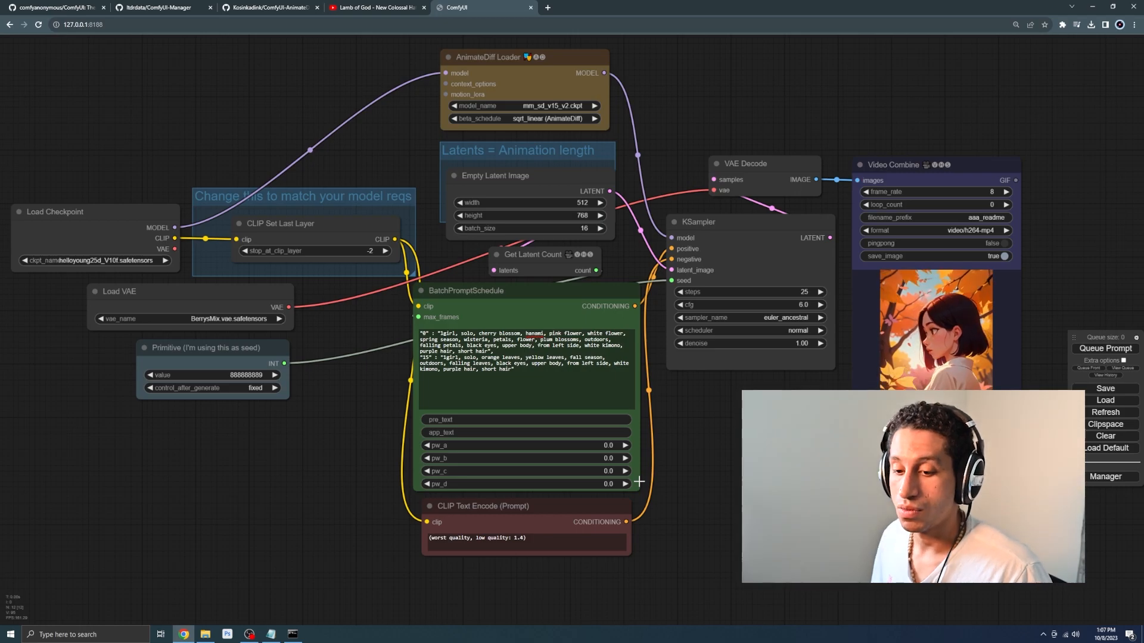
scroll(327, 405, "up", 4)
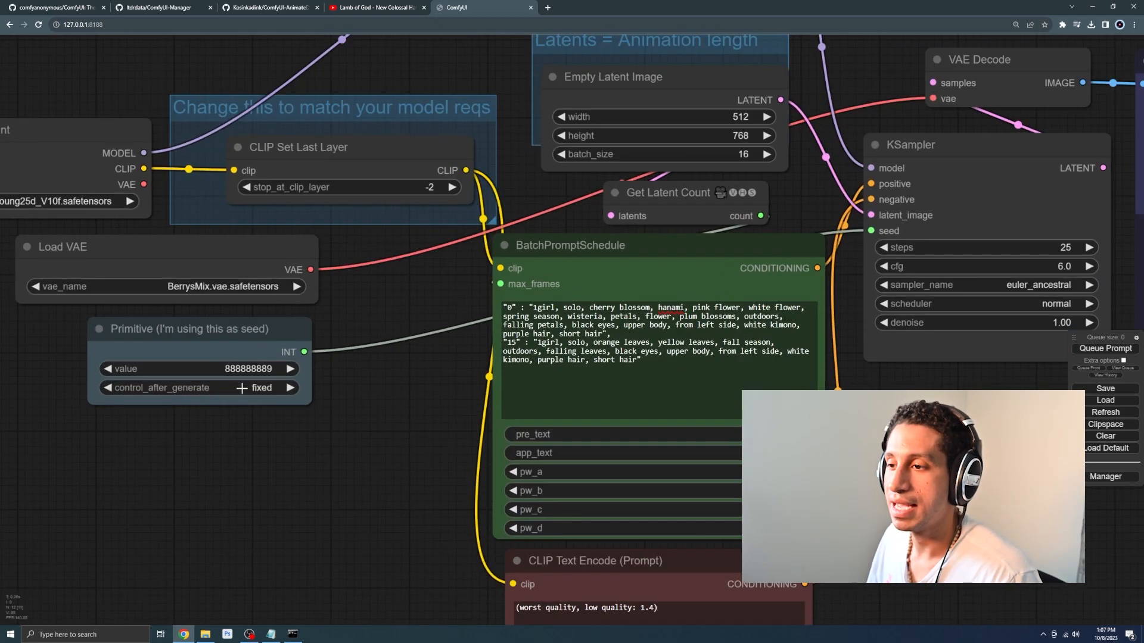
scroll(326, 404, "down", 7)
scroll(326, 404, "up", 3)
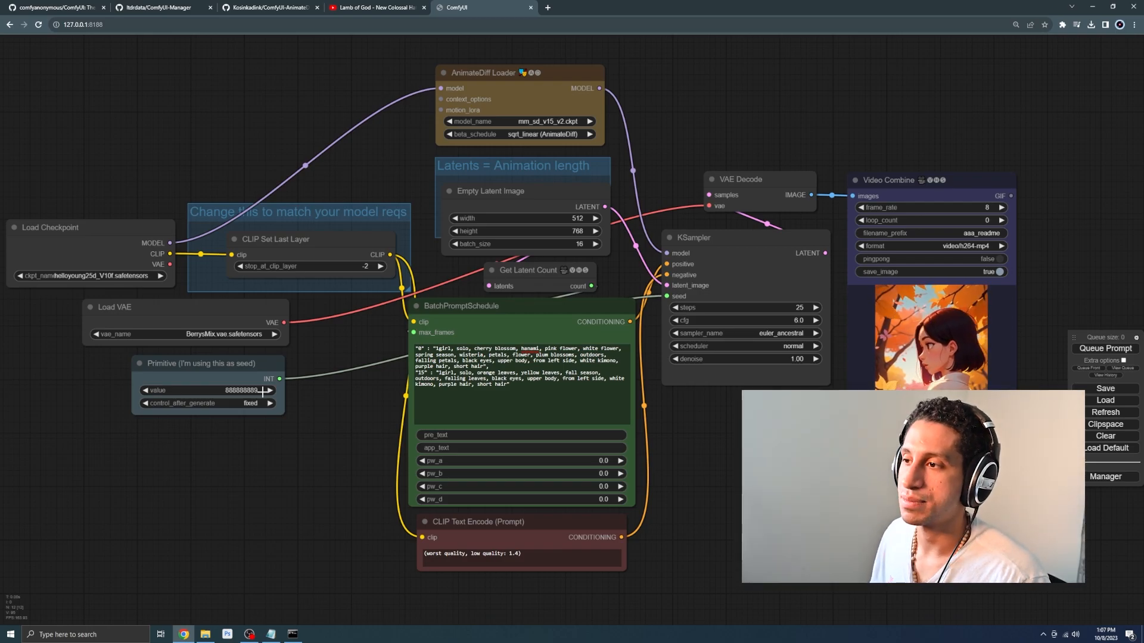
Set the KSampler node's cfg to 5.0 and queue the workflow again.
scroll(670, 436, "up", 3)
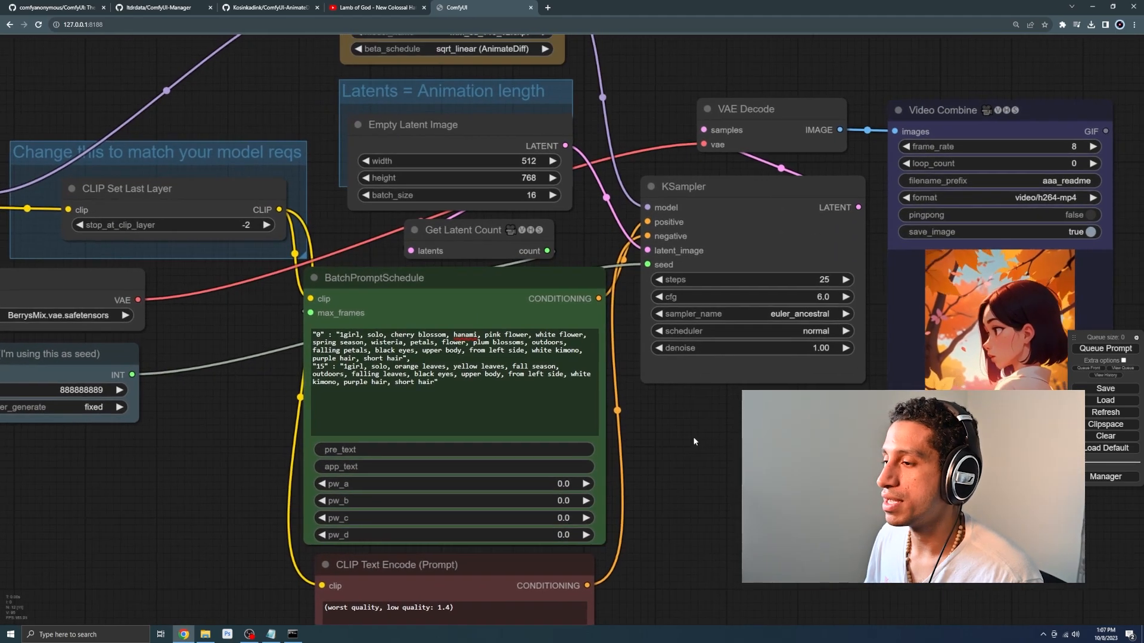
left_click(375, 341)
left_click(768, 438)
left_click(822, 297)
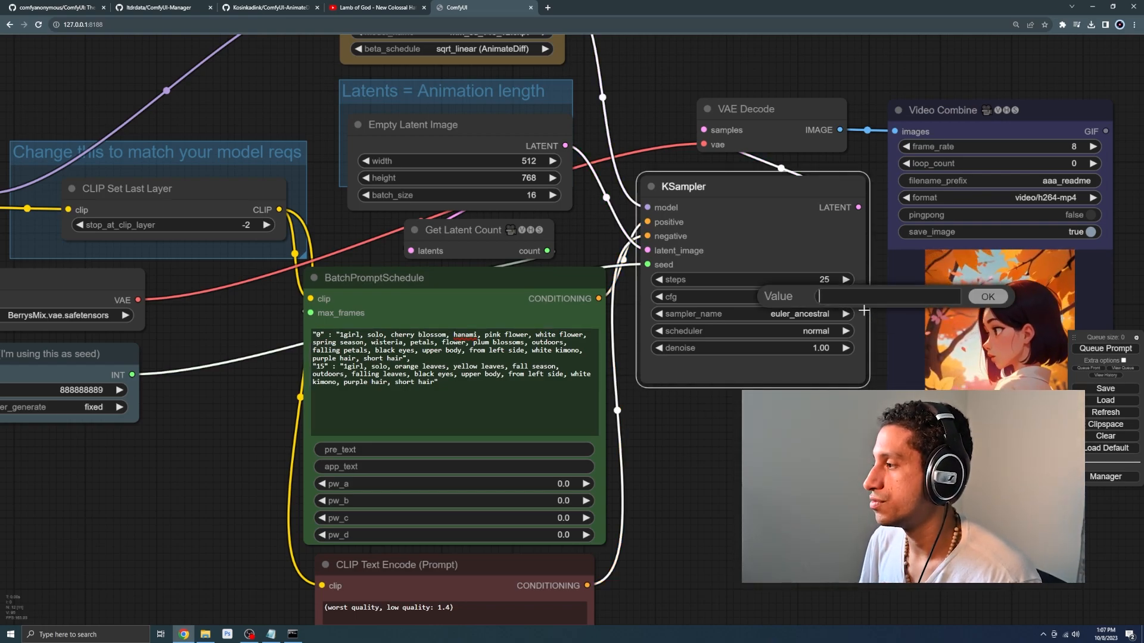
type("5")
key("Return")
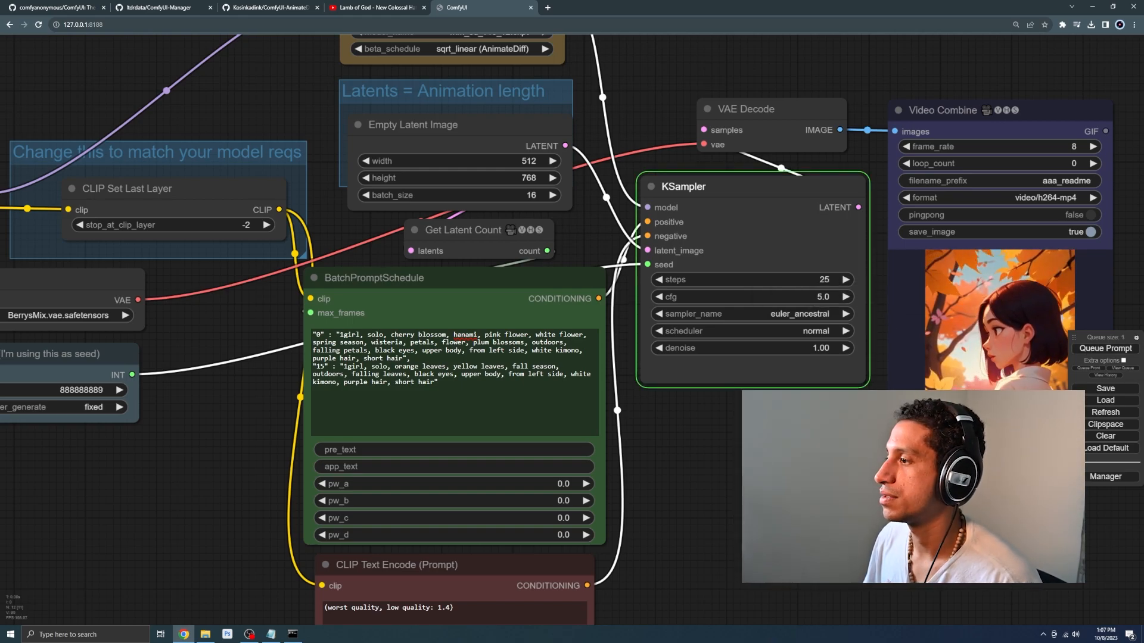
Examine the newly generated animation in the Video Combine node.
scroll(700, 424, "down", 2)
scroll(701, 424, "down", 2)
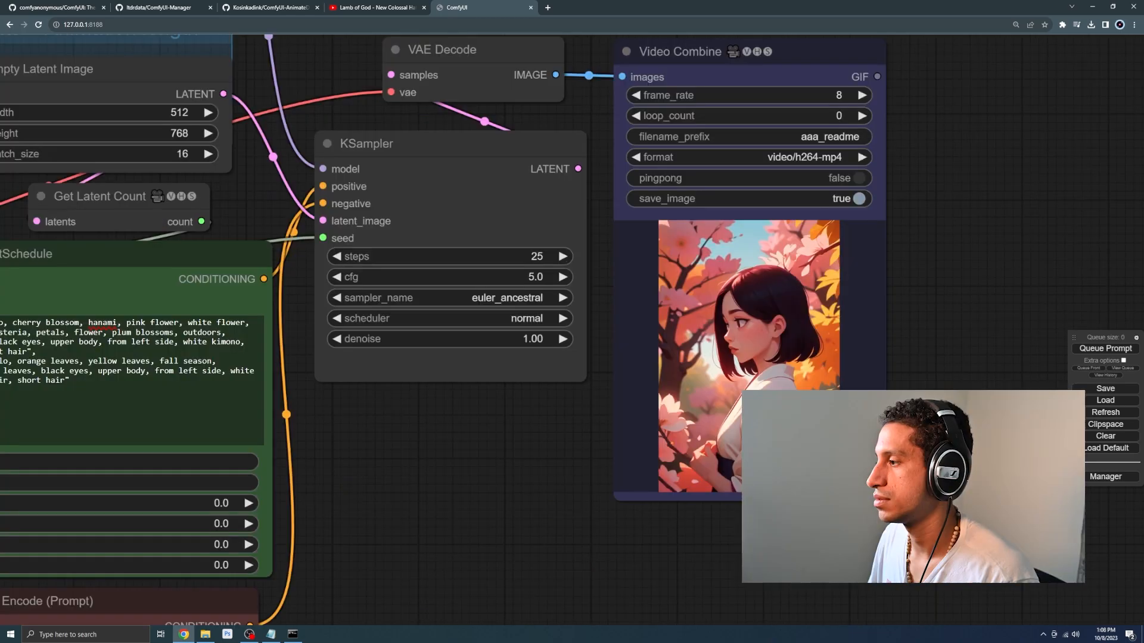
scroll(900, 429, "up", 1)
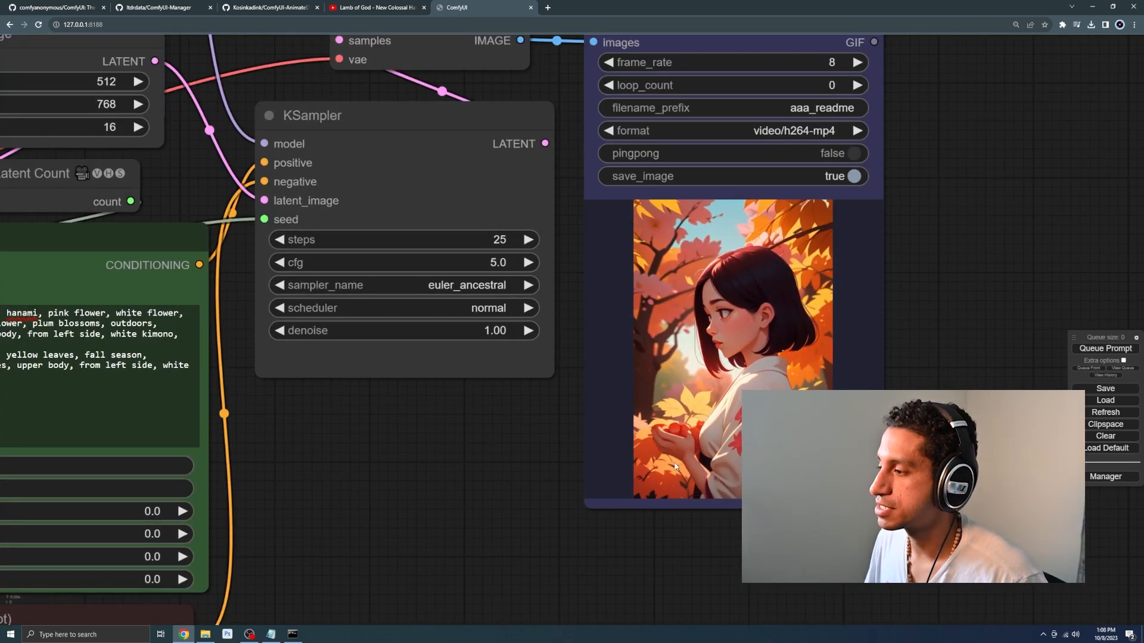
Set control_after_generate to randomize on the Primitive seed node, leaving its seed value as it is.
scroll(487, 449, "down", 4)
left_click_drag(425, 468, 895, 351)
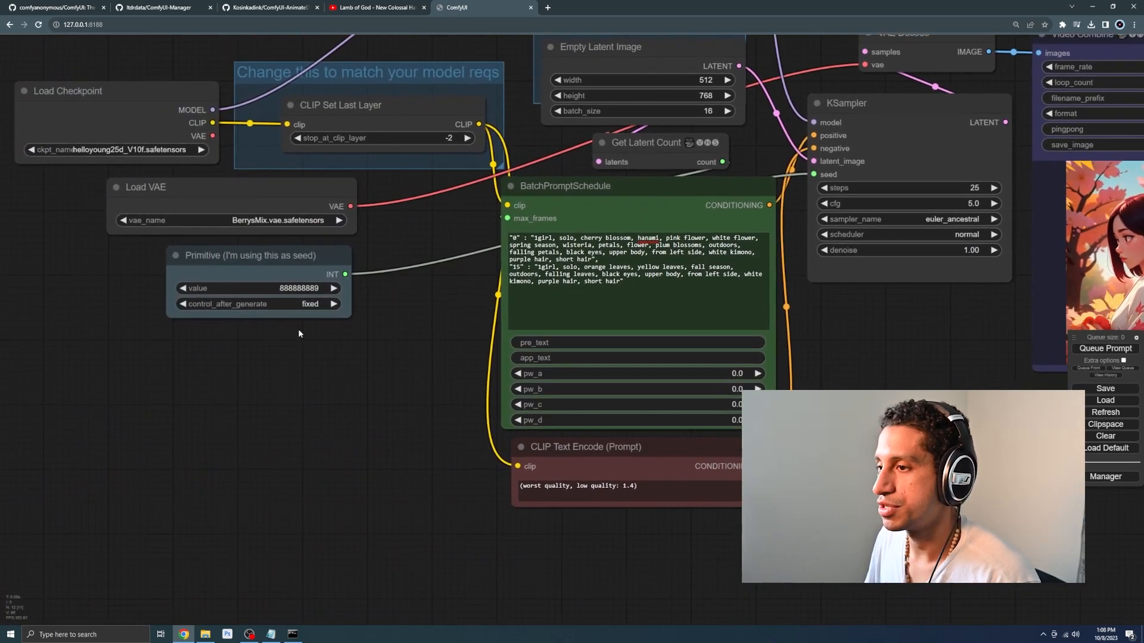
left_click_drag(354, 351, 297, 503)
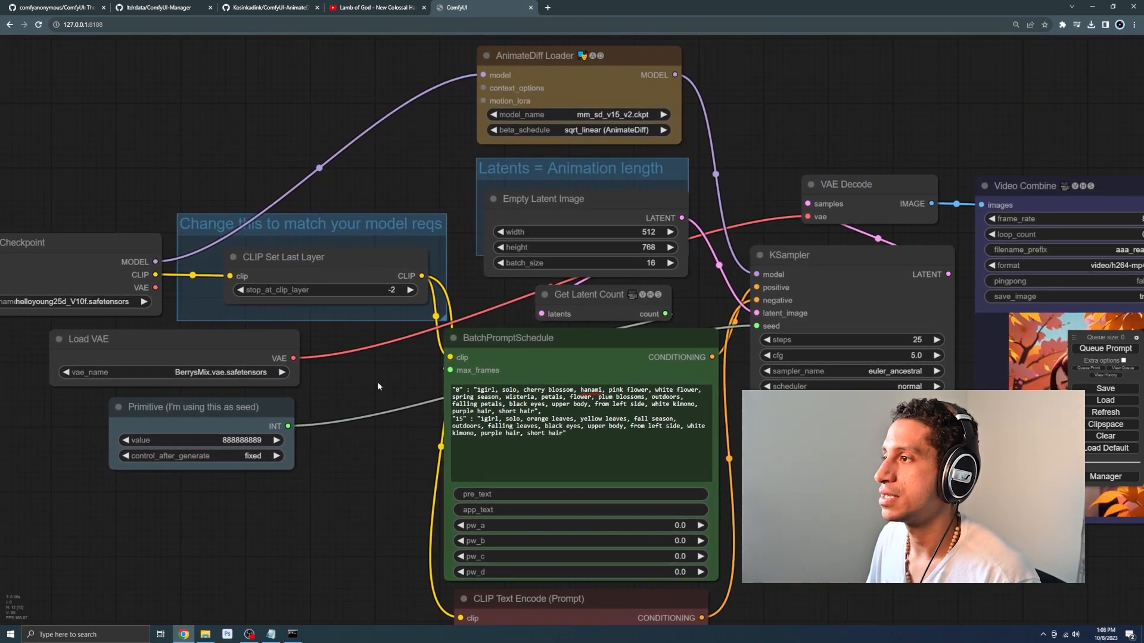
left_click_drag(376, 374, 399, 356)
left_click_drag(894, 494, 841, 480)
left_click_drag(321, 485, 411, 457)
left_click(306, 378)
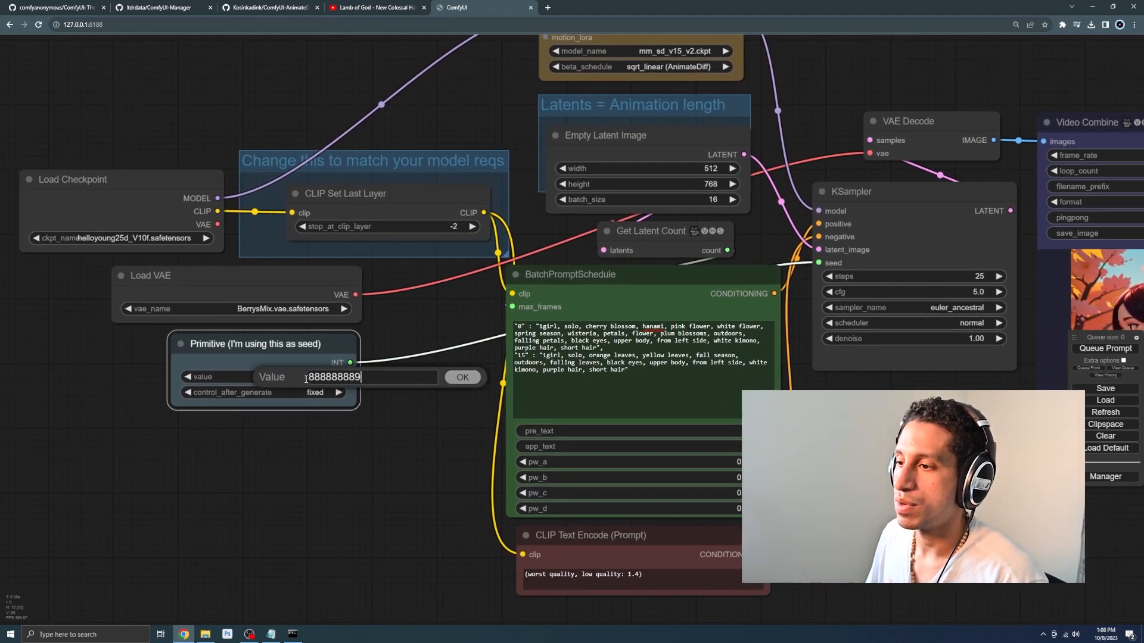
key("Return")
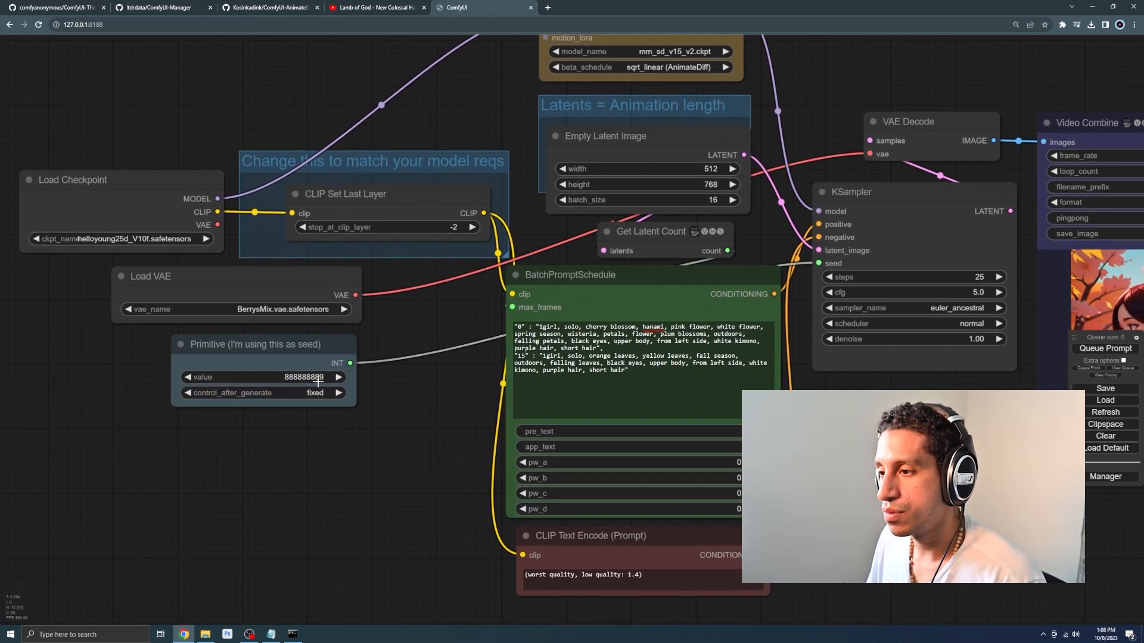
left_click(315, 393)
left_click(324, 429)
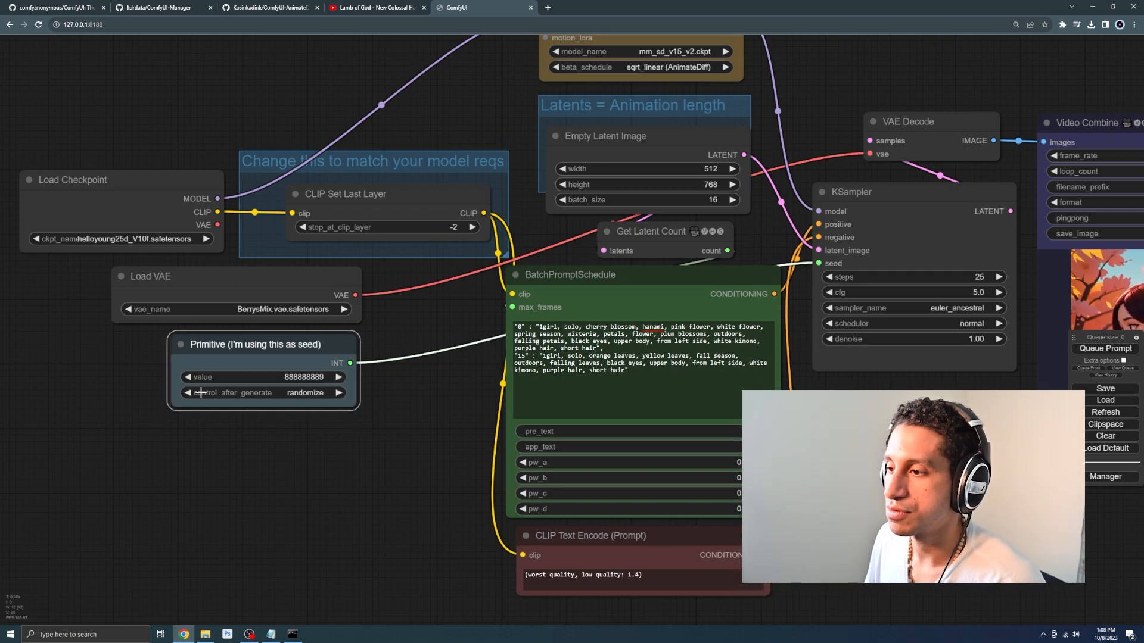
Queue the workflow twice to generate with a randomized seed, and view the resulting animation in the Video Combine node.
scroll(373, 427, "down", 2)
left_click_drag(371, 425, 270, 412)
left_click(1105, 348)
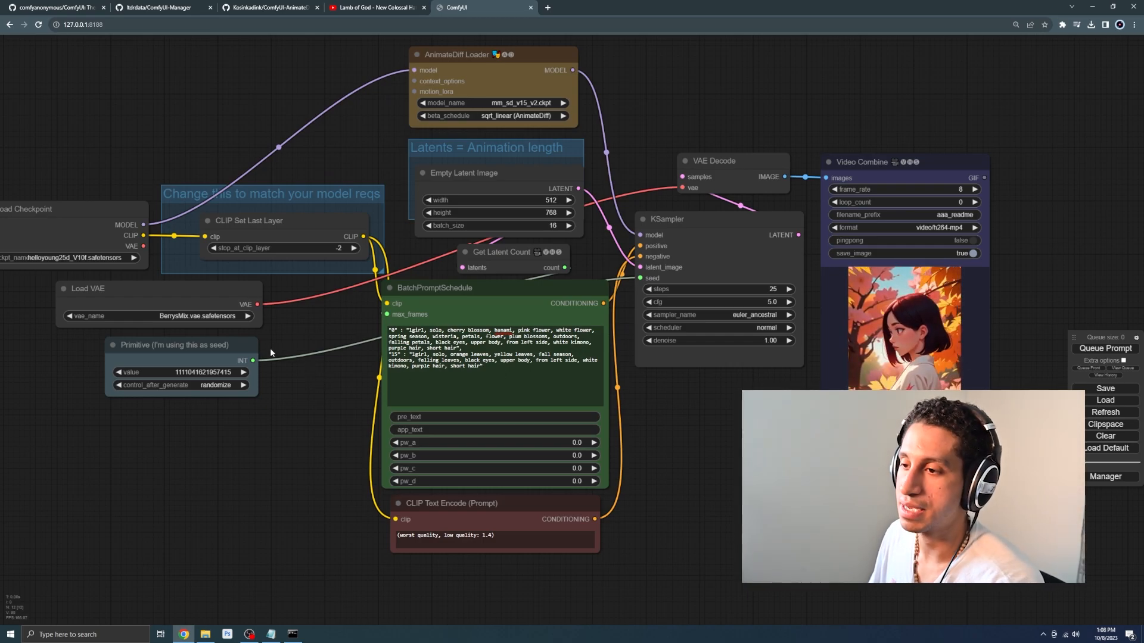
left_click(1105, 348)
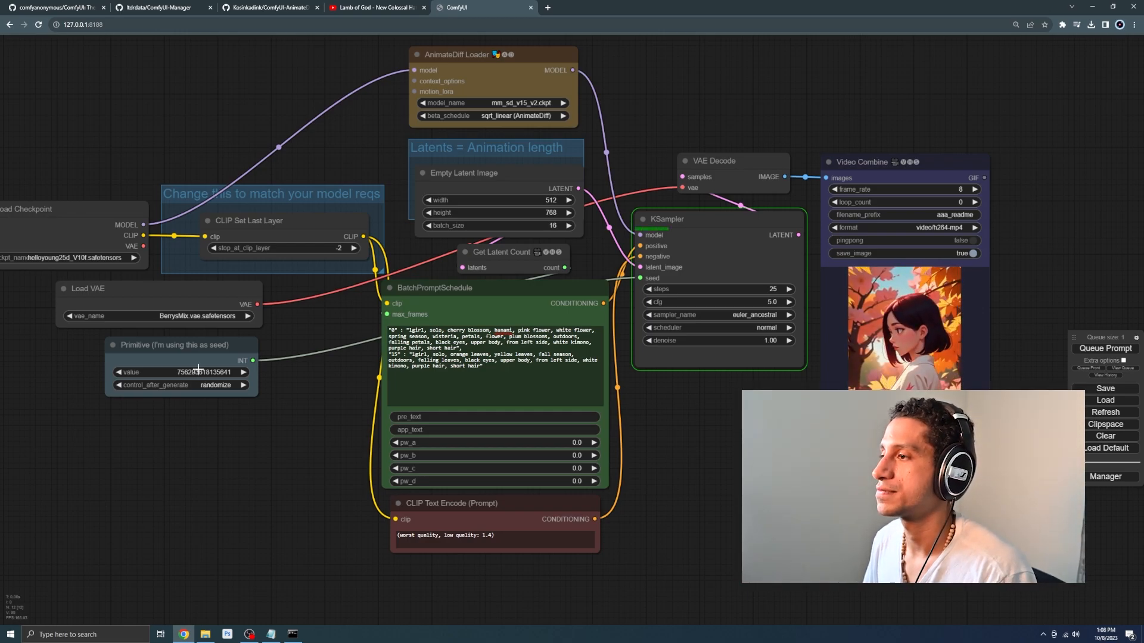
scroll(961, 365, "up", 3)
left_click_drag(612, 423, 371, 452)
scroll(815, 403, "up", 2)
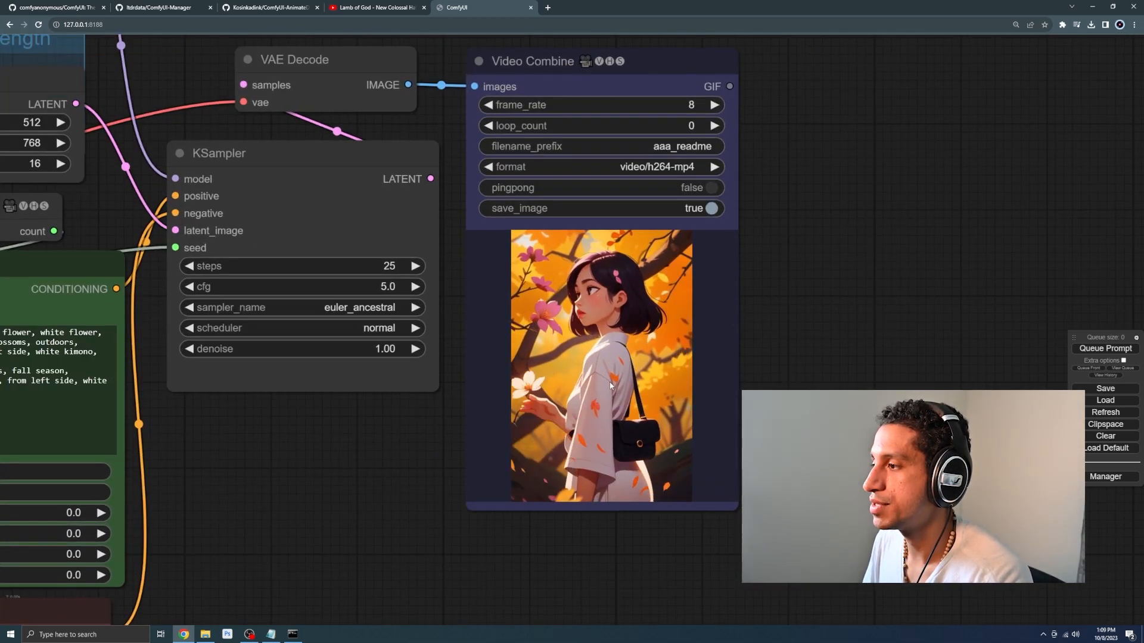
Set the Empty Latent Image node's batch_size to 30.
scroll(322, 467, "down", 2)
left_click_drag(278, 386, 635, 479)
left_click_drag(56, 396, 197, 444)
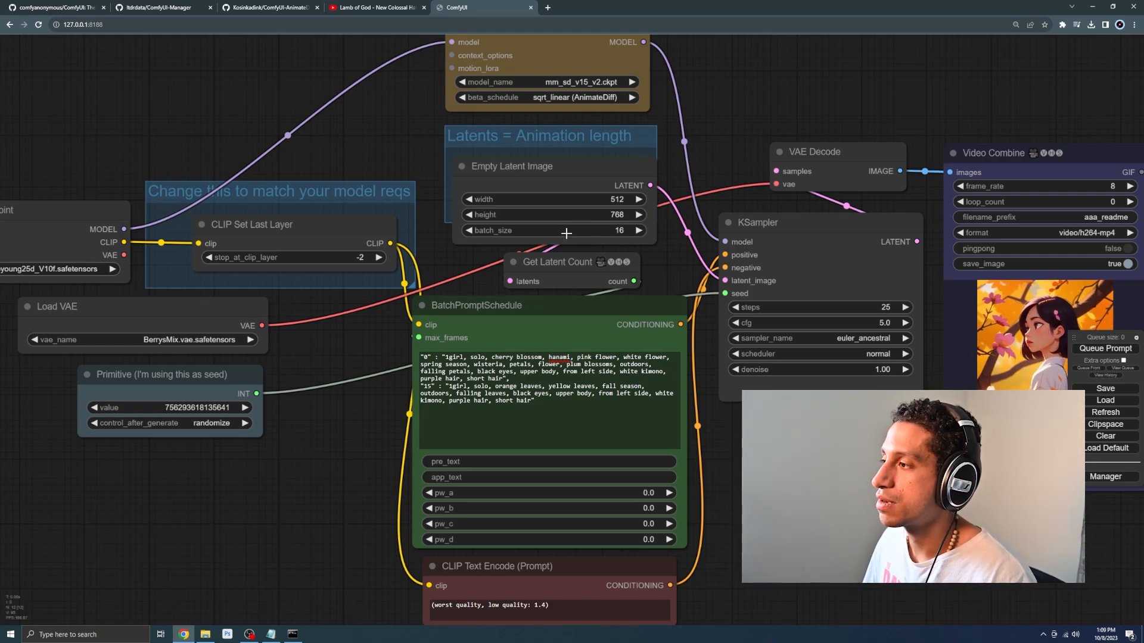
left_click(602, 238)
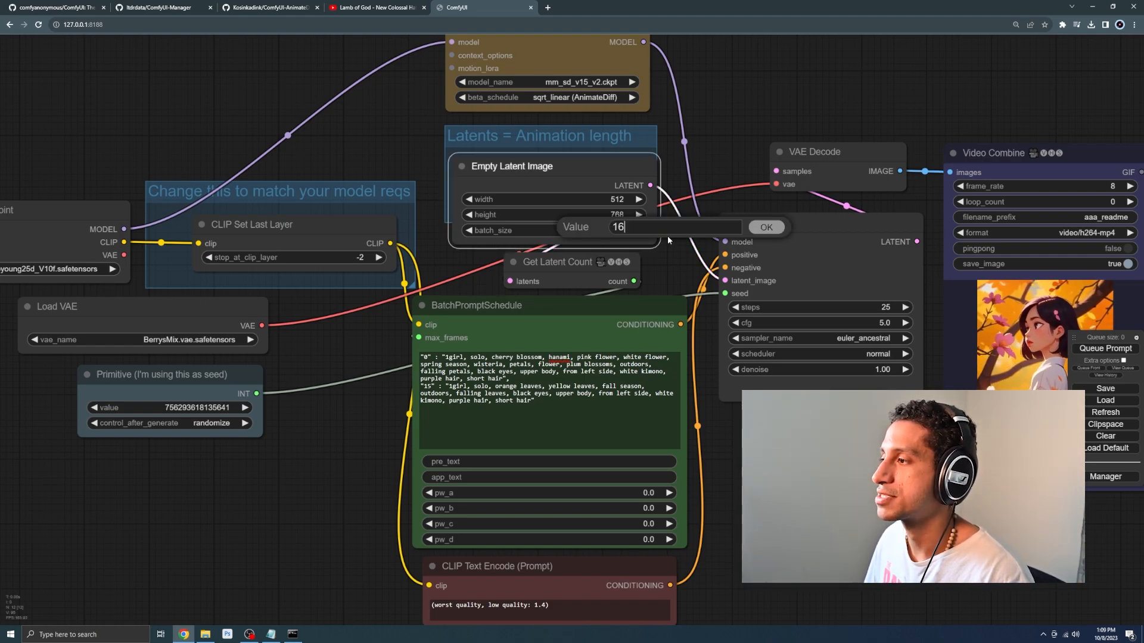
key("BackSpace")
key("BackSpace")
type("30")
key("Return")
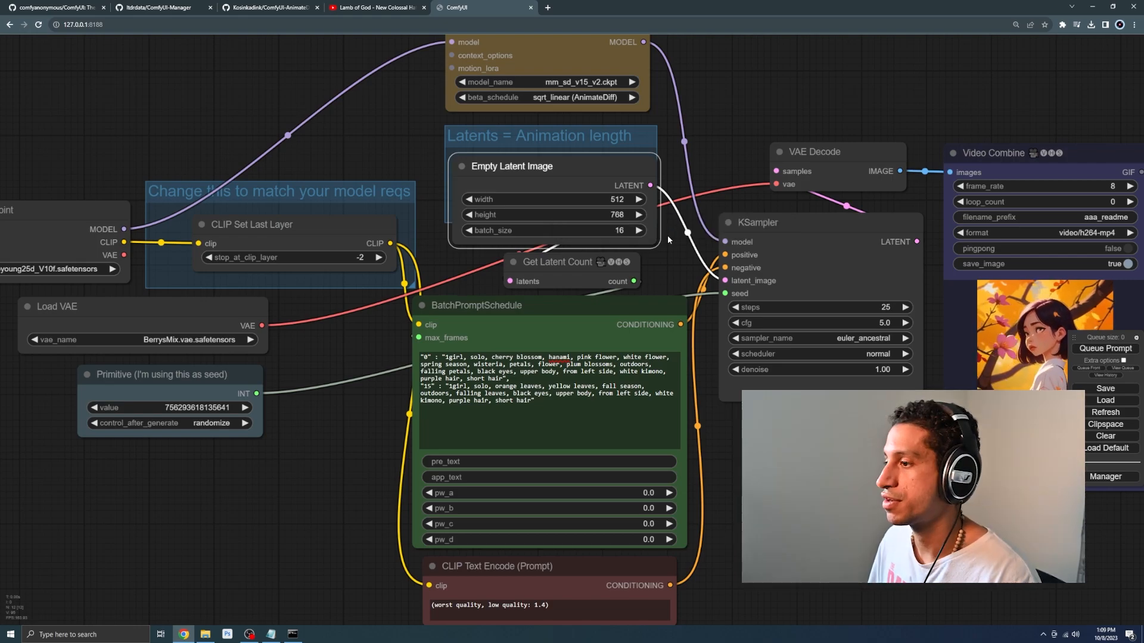
Duplicate the "15" prompt entry on a new line in the BatchPromptSchedule node, separating the two entries with a comma.
left_click(577, 386)
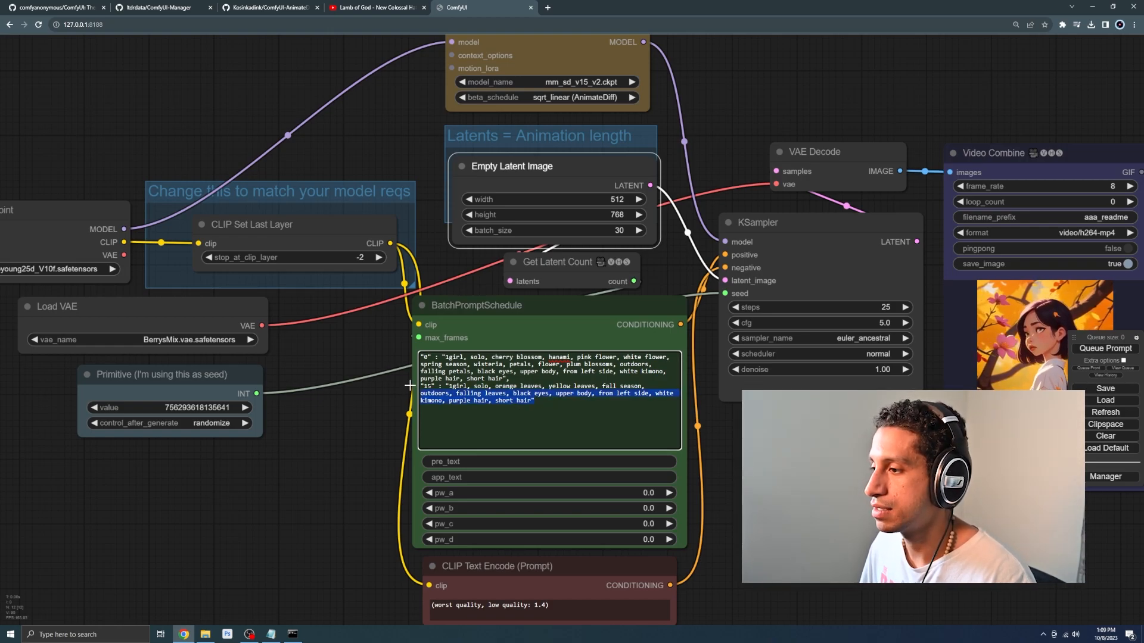
scroll(701, 445, "up", 4)
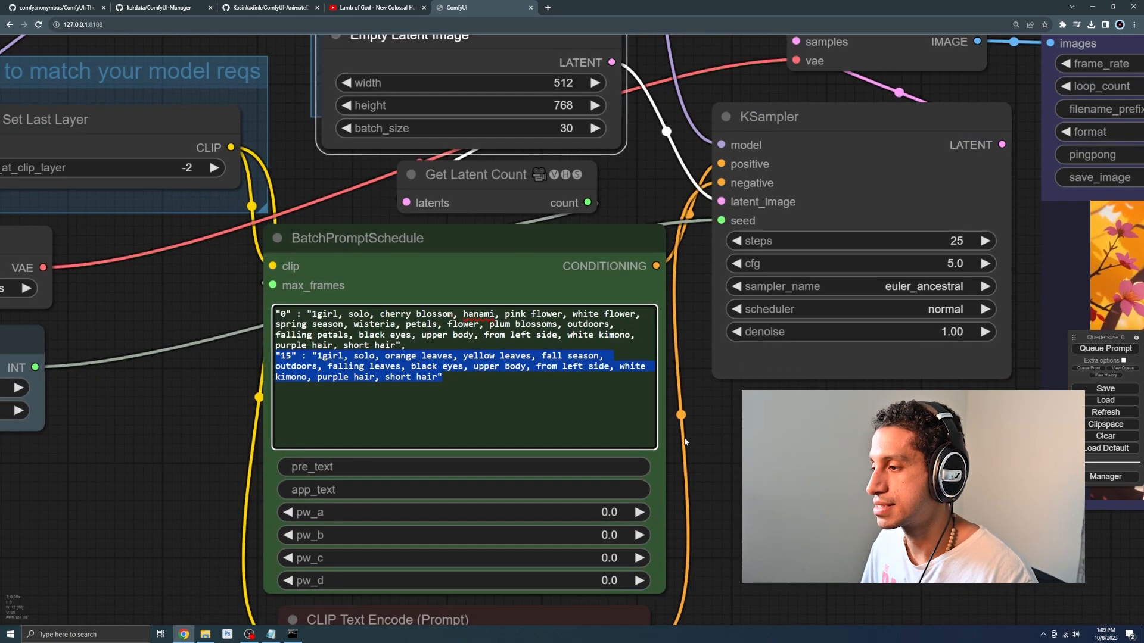
left_click(489, 375)
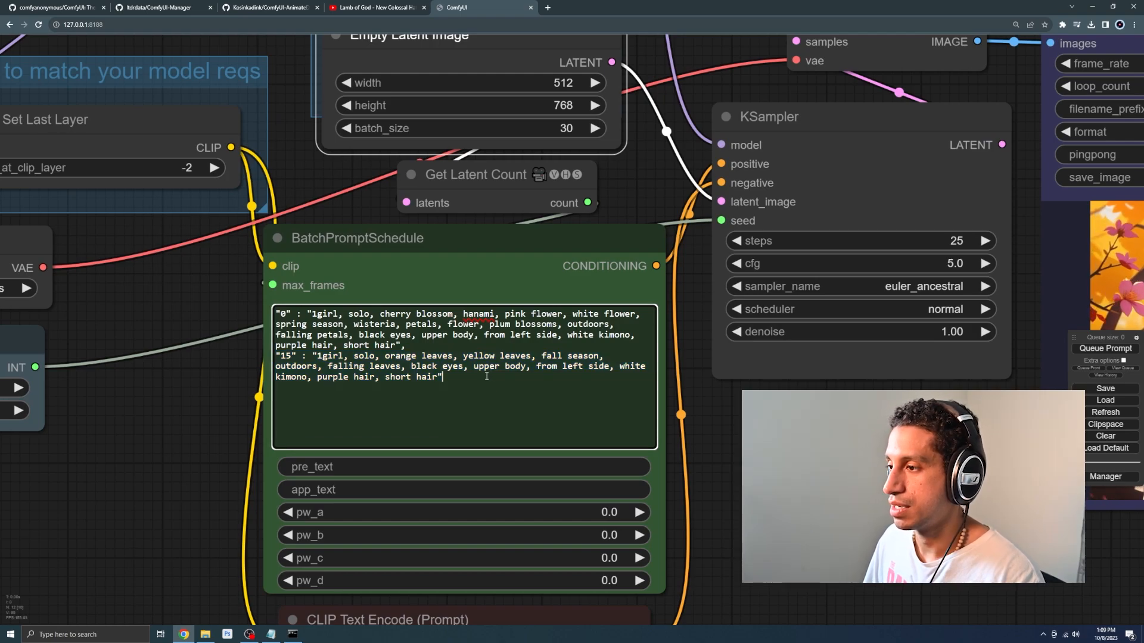
key("Return")
type("\"15\" : \"1girl, solo, orange leaves, yellow leaves, fall season, outdoors, falling leaves, black eyes, upper body, from left side, white kimono, purple hair, short hair\"")
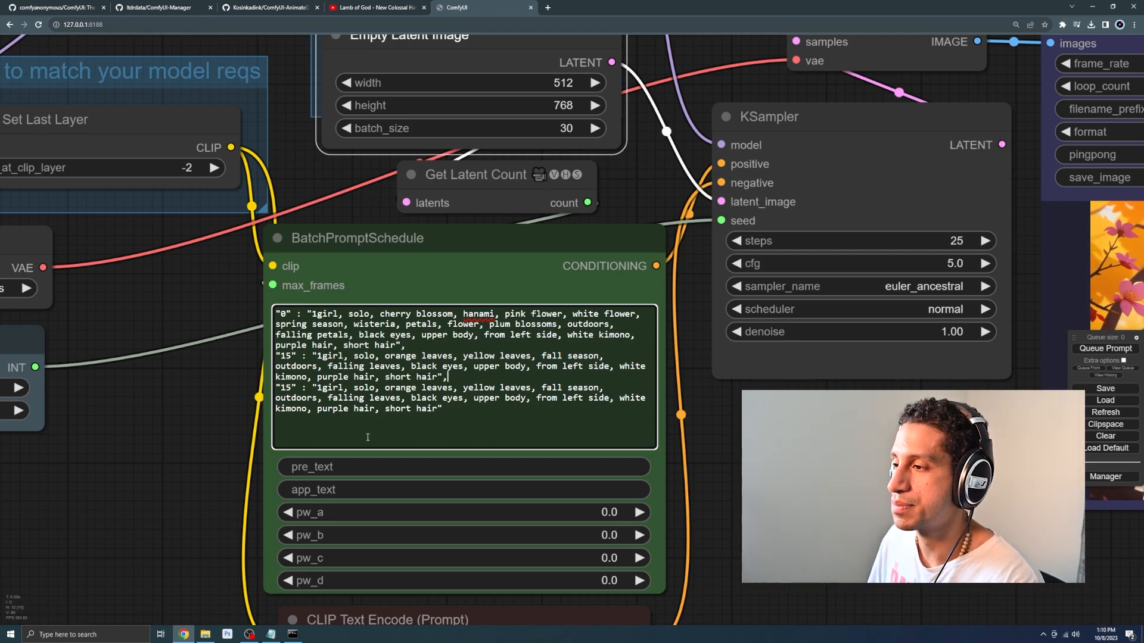
Change the frame number of the third prompt entry in the BatchPromptSchedule node to 30.
left_click_drag(451, 377, 330, 367)
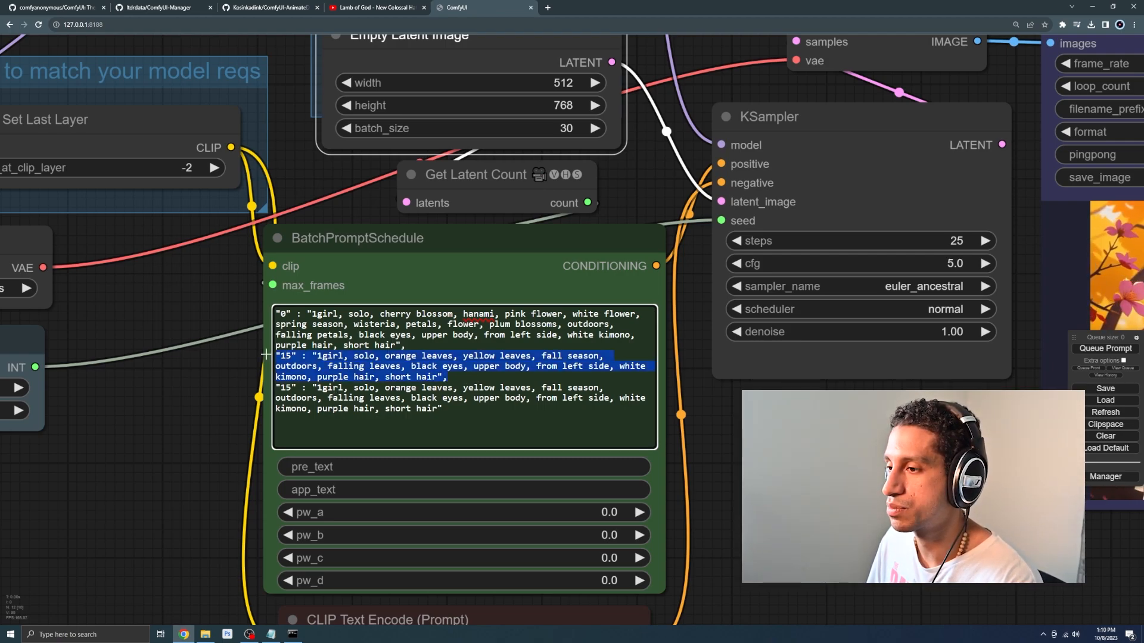
left_click_drag(406, 345, 261, 309)
left_click_drag(466, 409, 275, 380)
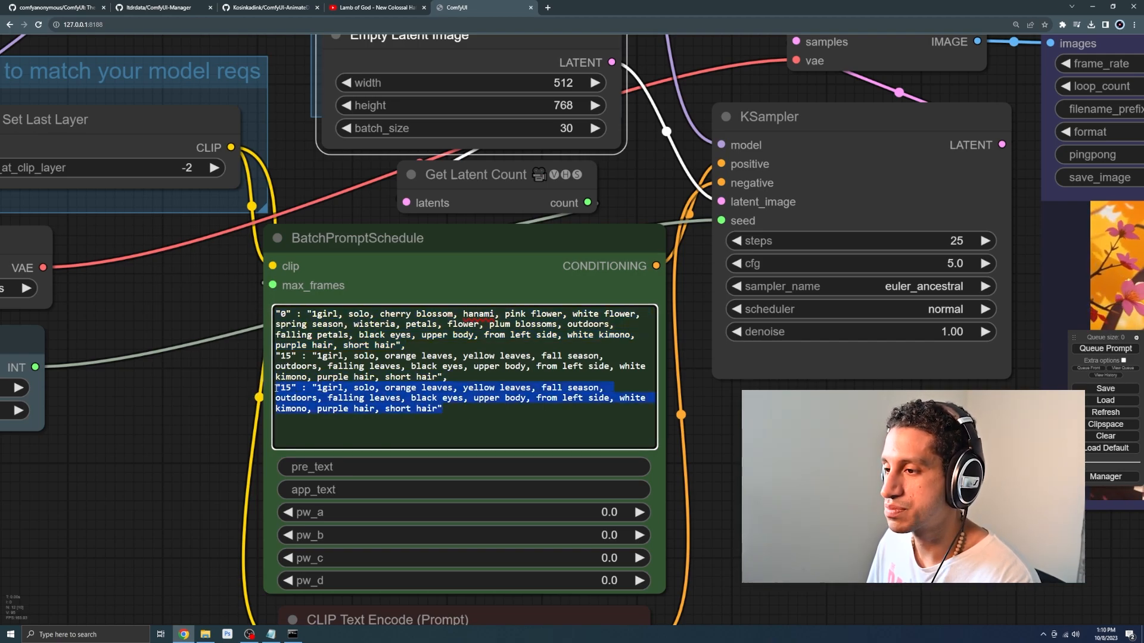
left_click(471, 409)
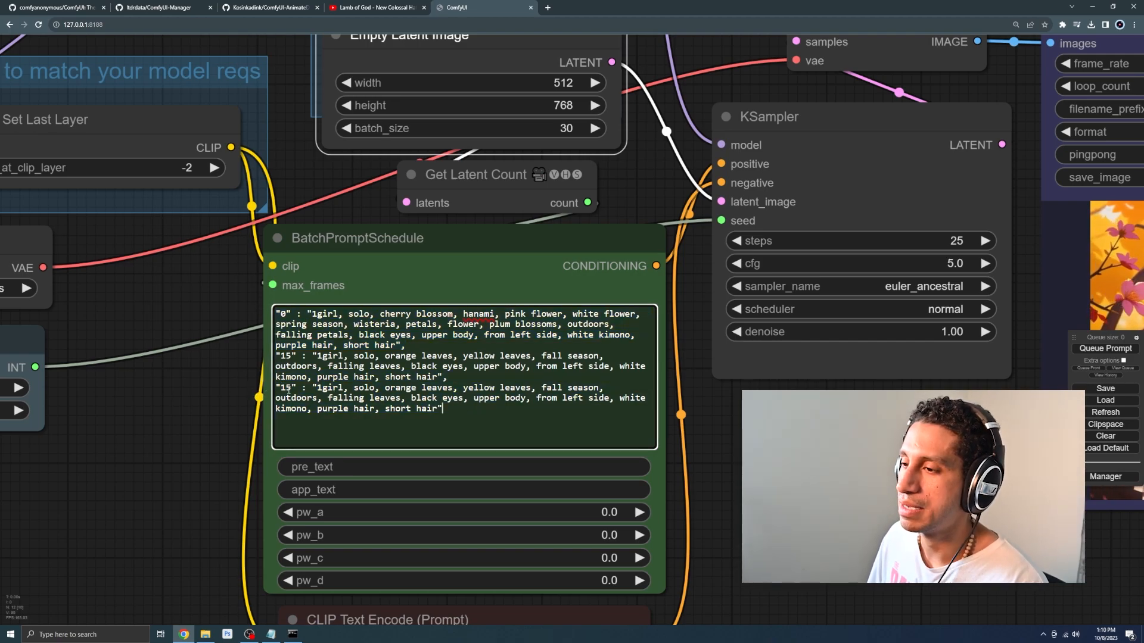
key("BackSpace")
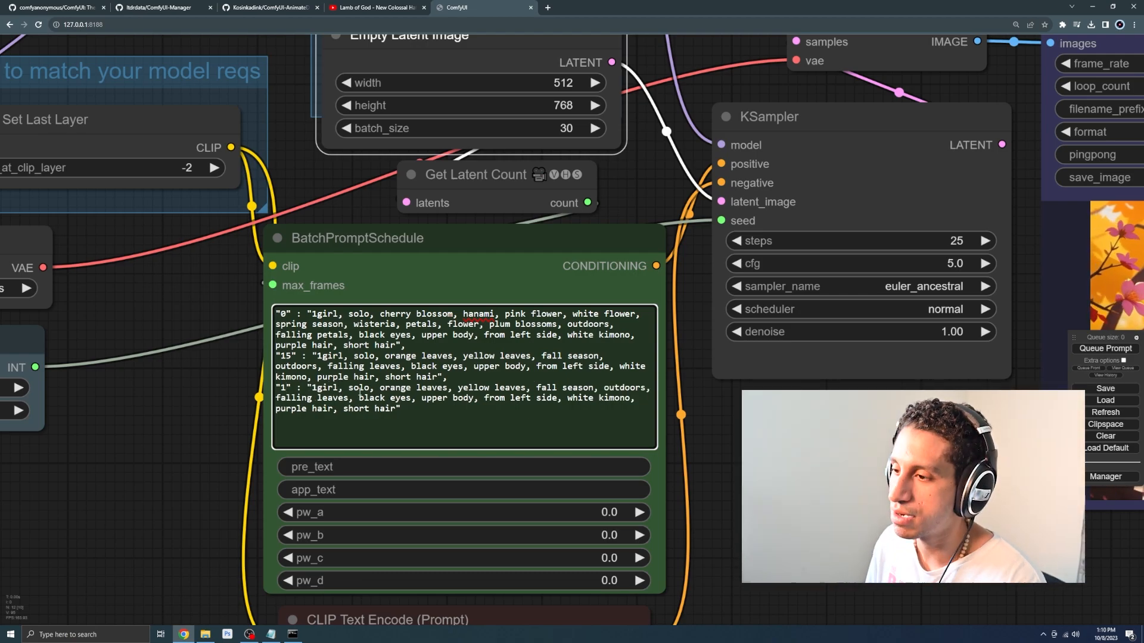
type("30")
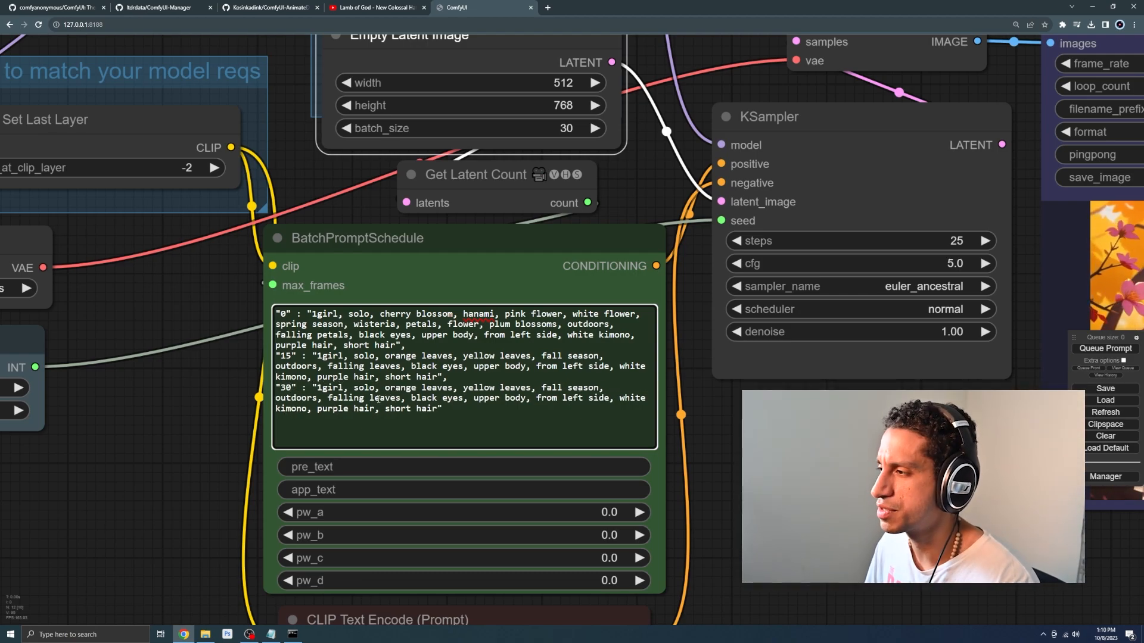
In the "30" entry, replace the orange leaves through outdoors terms with "on a city street, reflective glass, colorful lighting" and queue the workflow.
scroll(695, 431, "down", 3)
left_click_drag(861, 458, 777, 438)
scroll(329, 386, "up", 4)
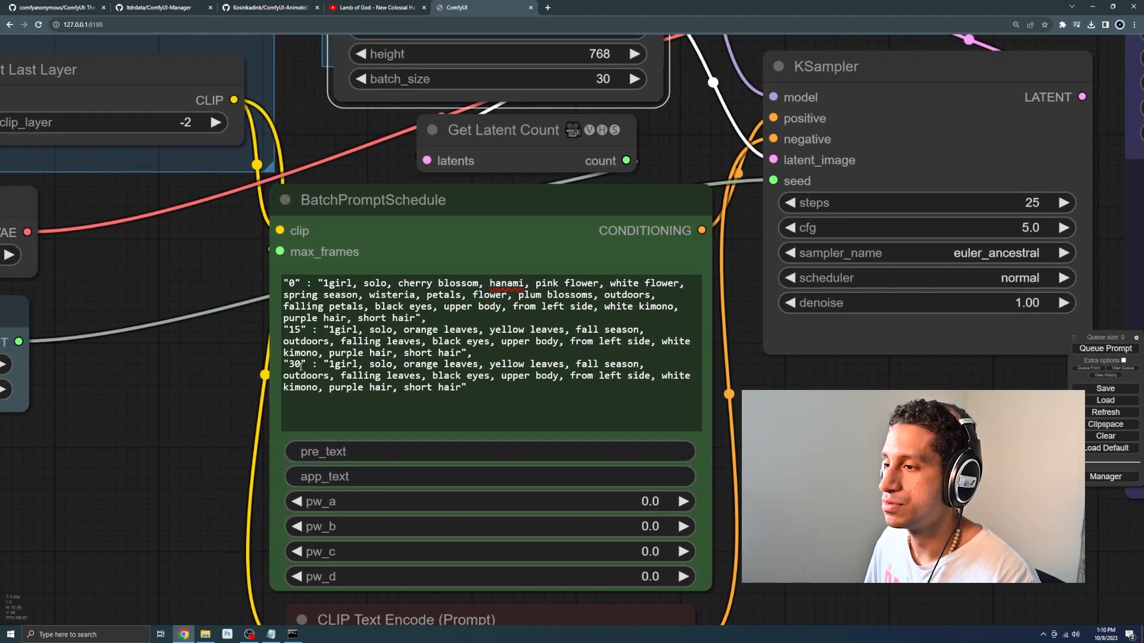
double_click(461, 365)
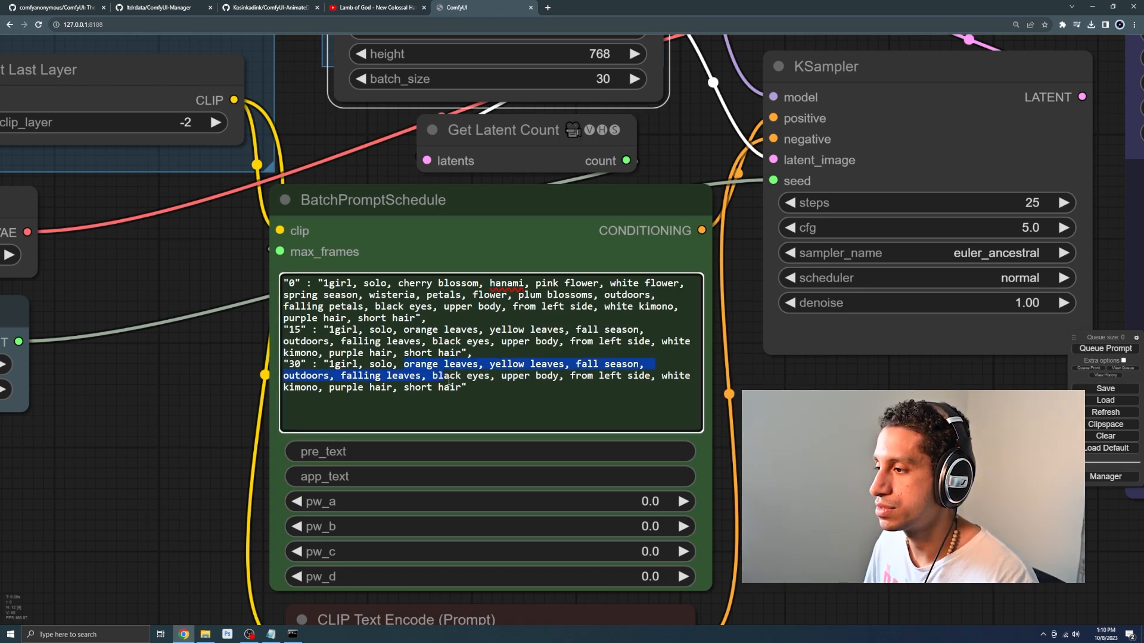
left_click_drag(645, 364, 405, 365)
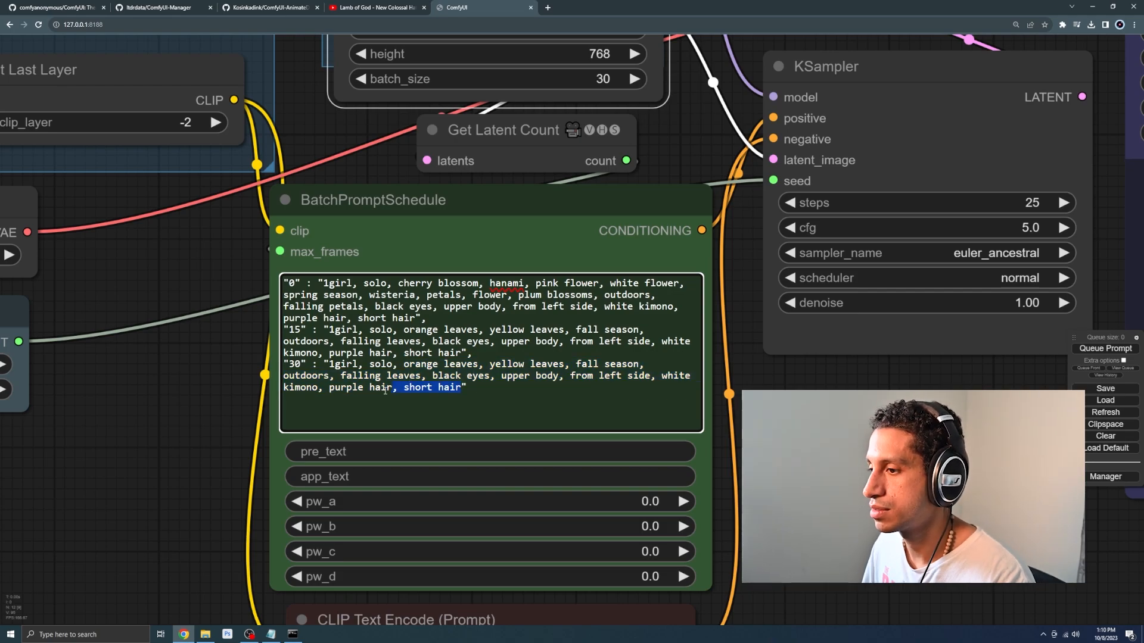
type("on a city street, reflective glass, colorful lighting")
key("Delete")
key("Delete")
key("Delete")
key("Delete")
key("Delete")
key("Delete")
key("Delete")
key("Delete")
key("Delete")
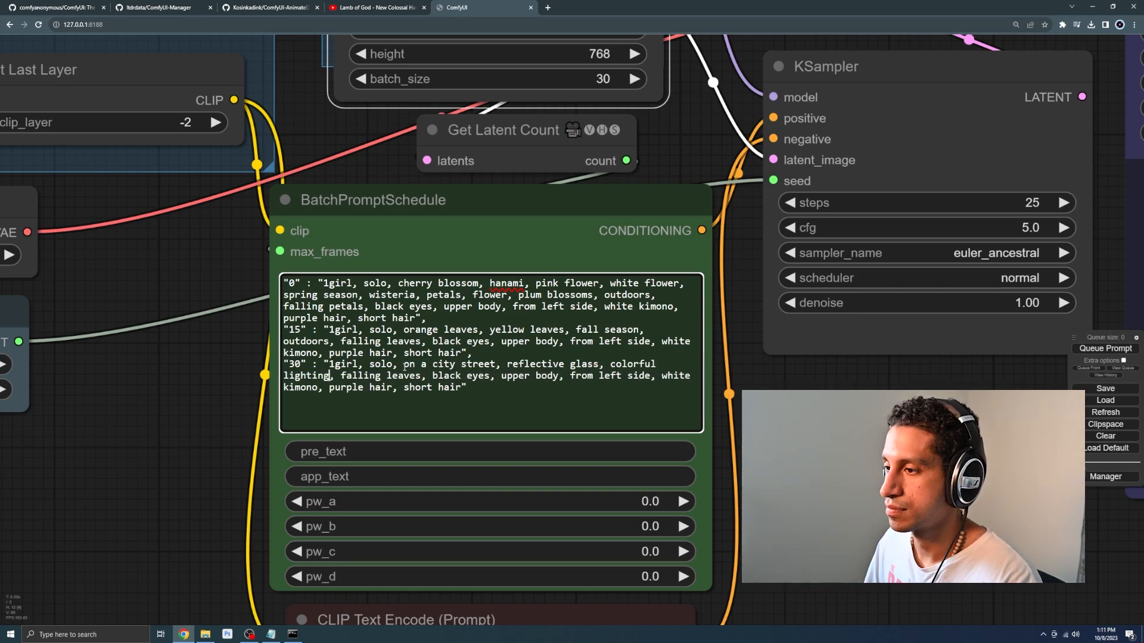
scroll(352, 360, "down", 5)
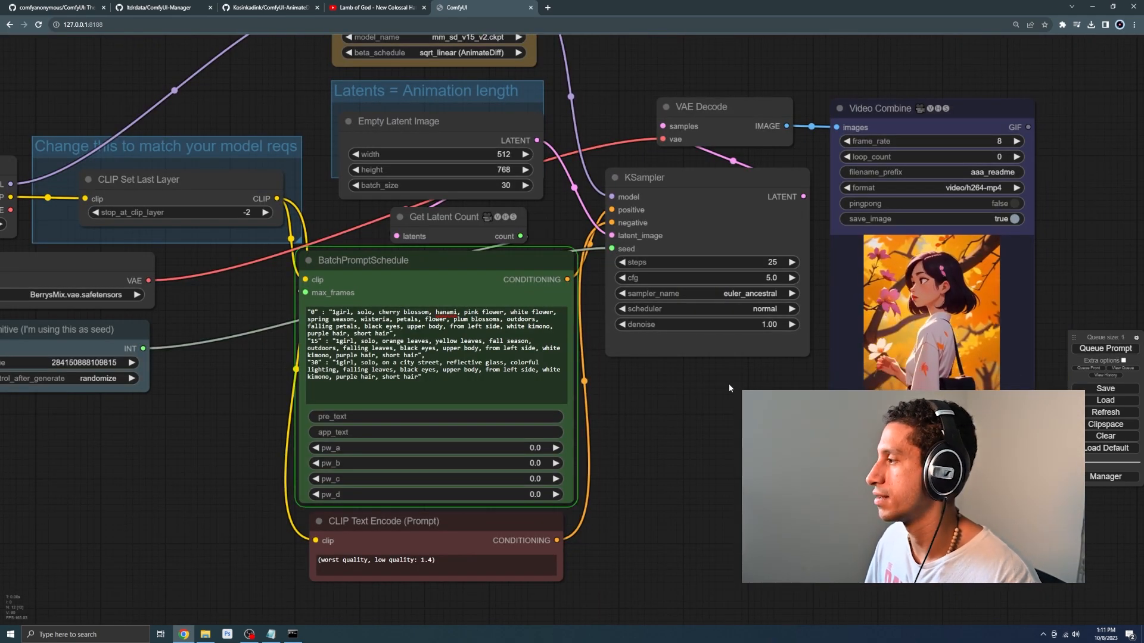
Examine the three-prompt animation in the Video Combine node's preview.
scroll(706, 380, "down", 1)
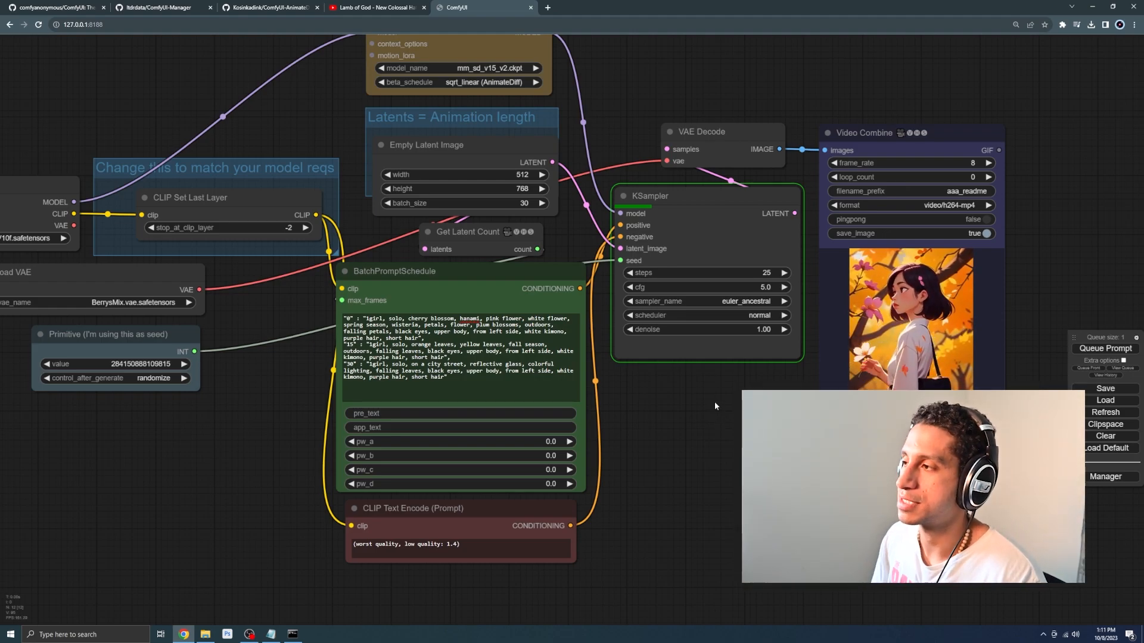
left_click_drag(715, 406, 647, 451)
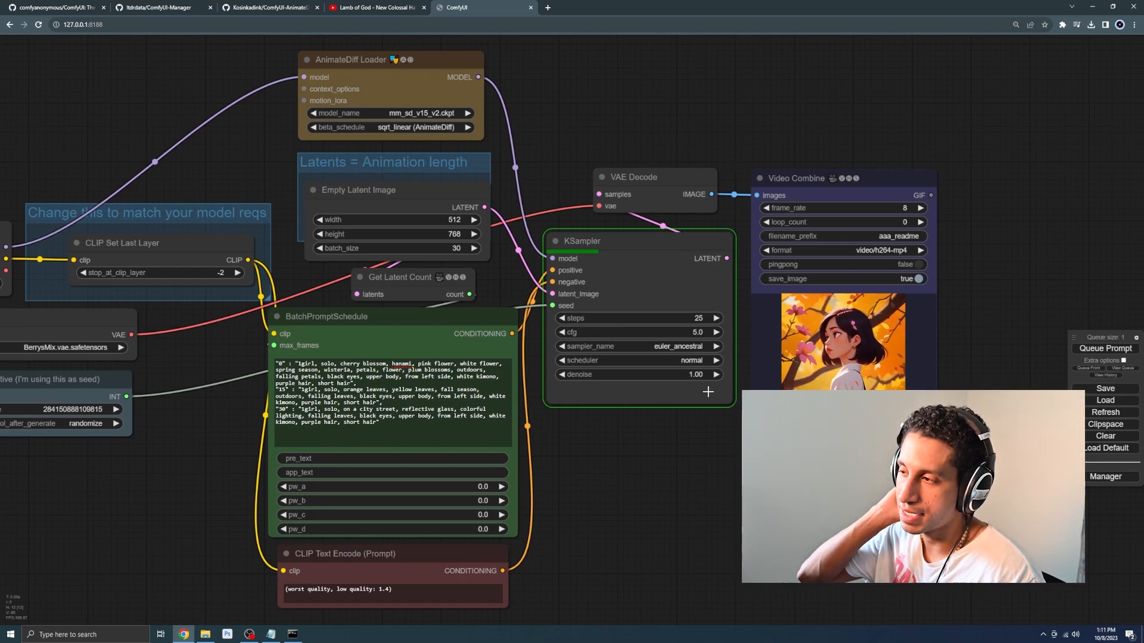
scroll(871, 360, "up", 6)
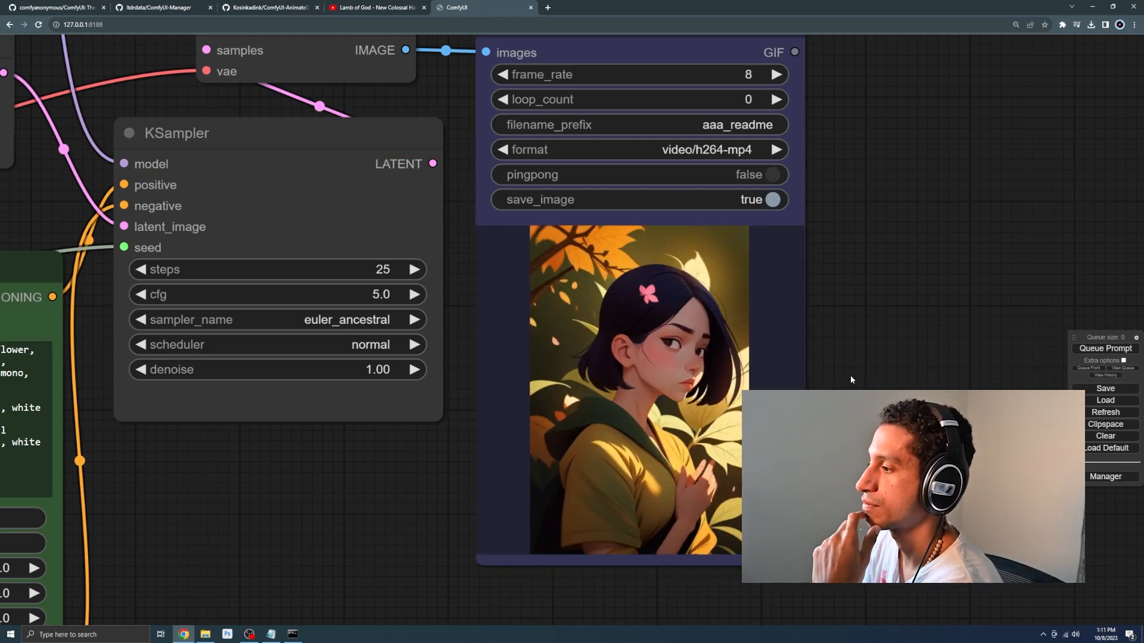
scroll(849, 372, "down", 7)
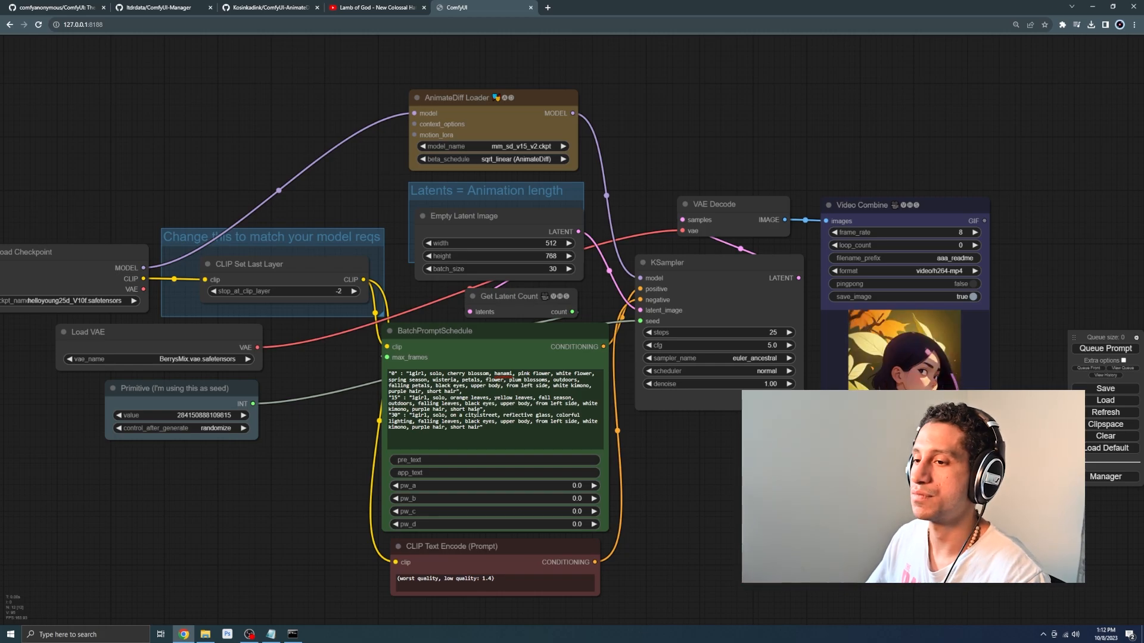
Switch to File Explorer and open the output folder inside the ComfyUI directory.
left_click(205, 635)
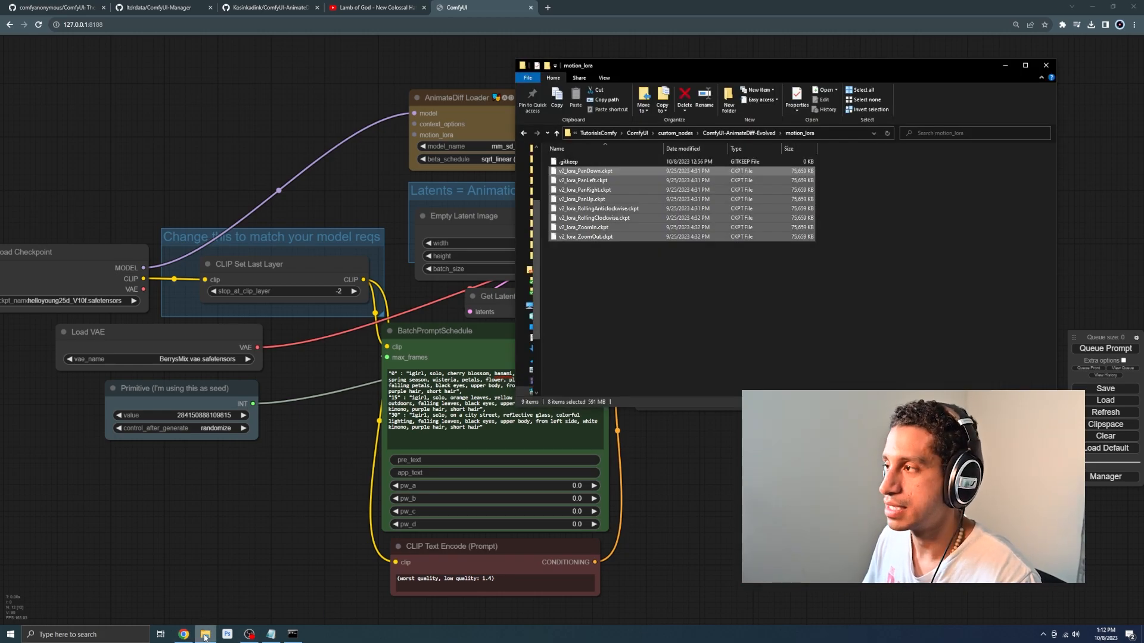
left_click(671, 607)
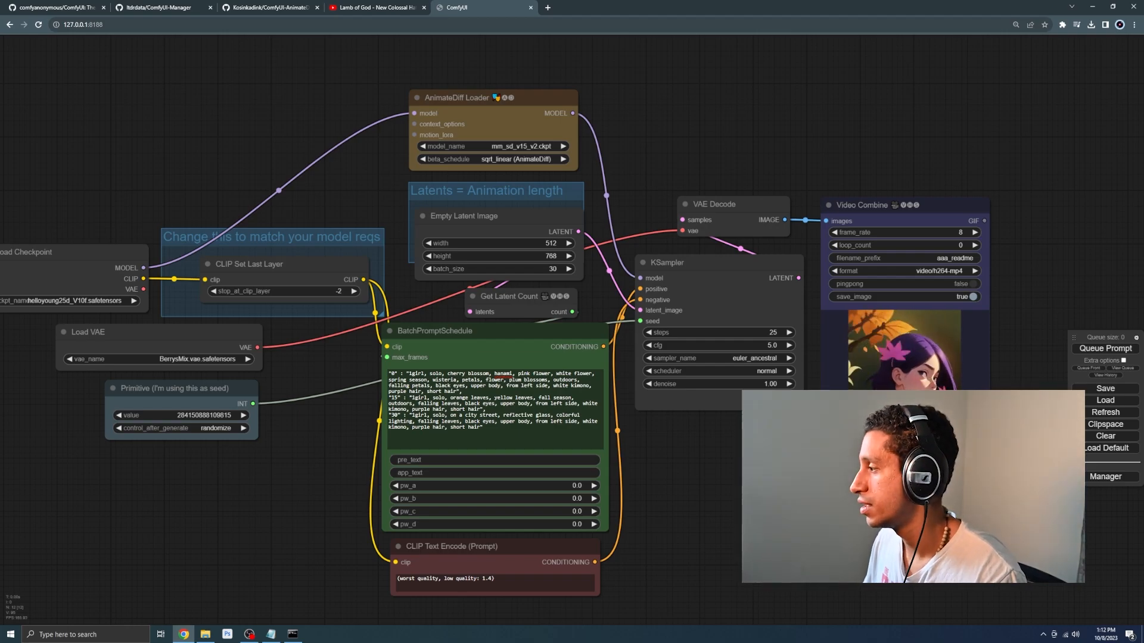
left_click(205, 635)
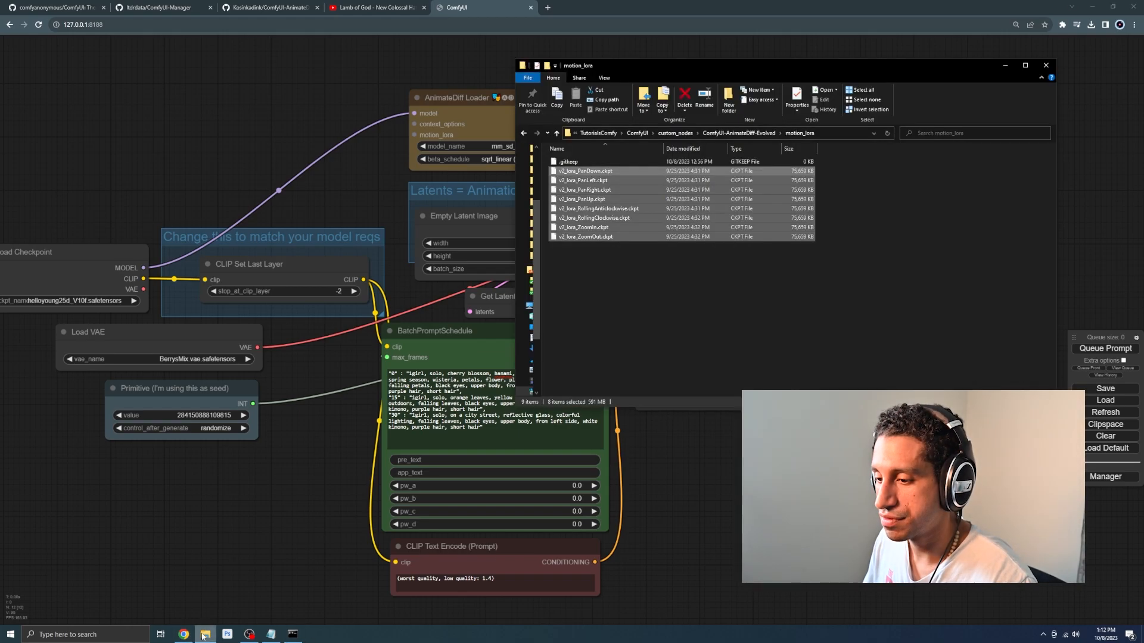
left_click(636, 133)
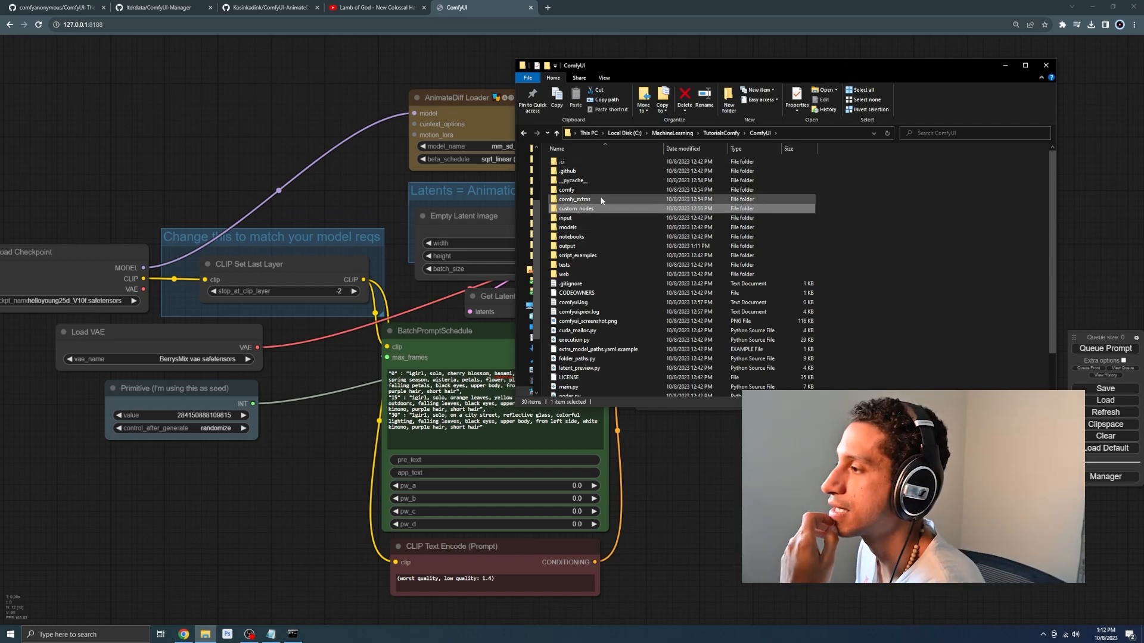
double_click(569, 246)
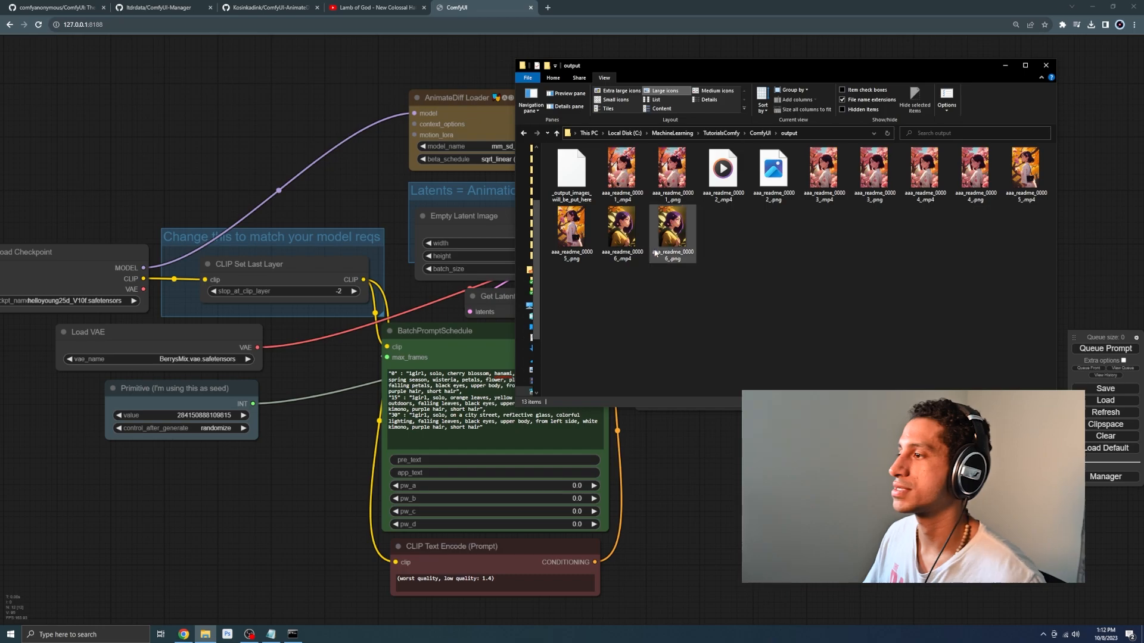
Play aaa_readme_00001_.mp4 and close it, and load the workflow stored in aaa_readme_00001_.png onto the ComfyUI canvas.
double_click(633, 180)
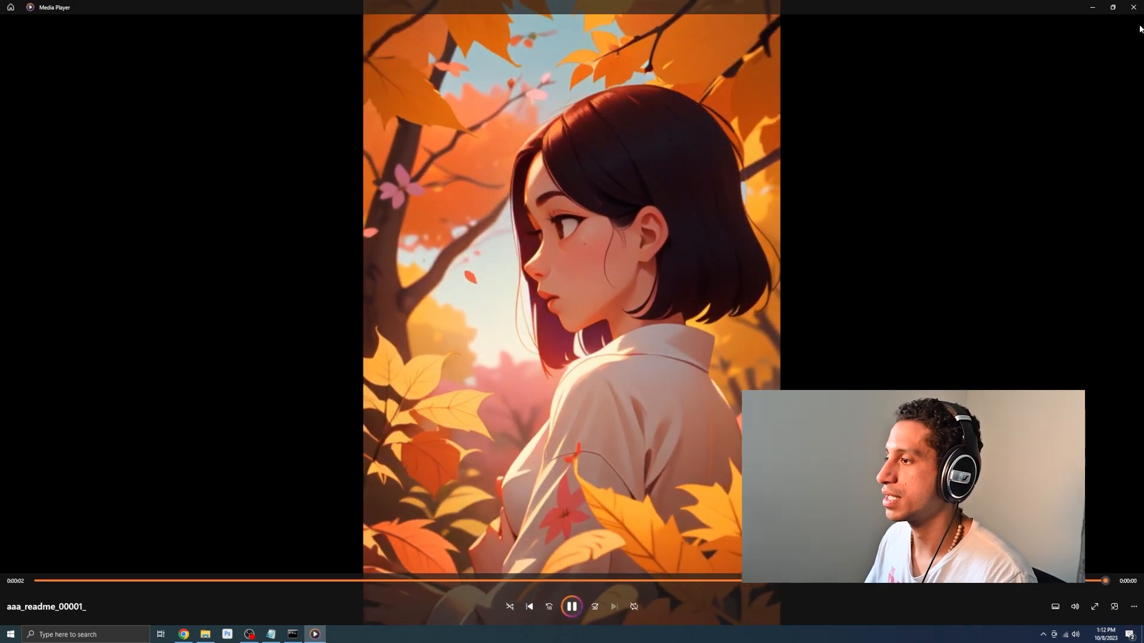
left_click(1134, 7)
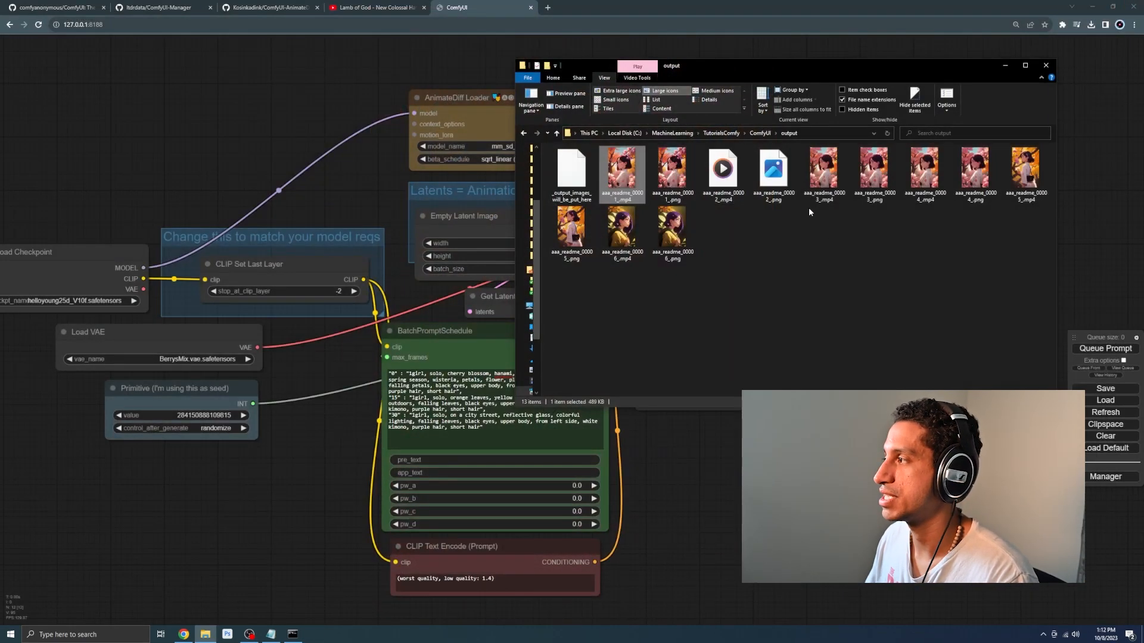
left_click(677, 178)
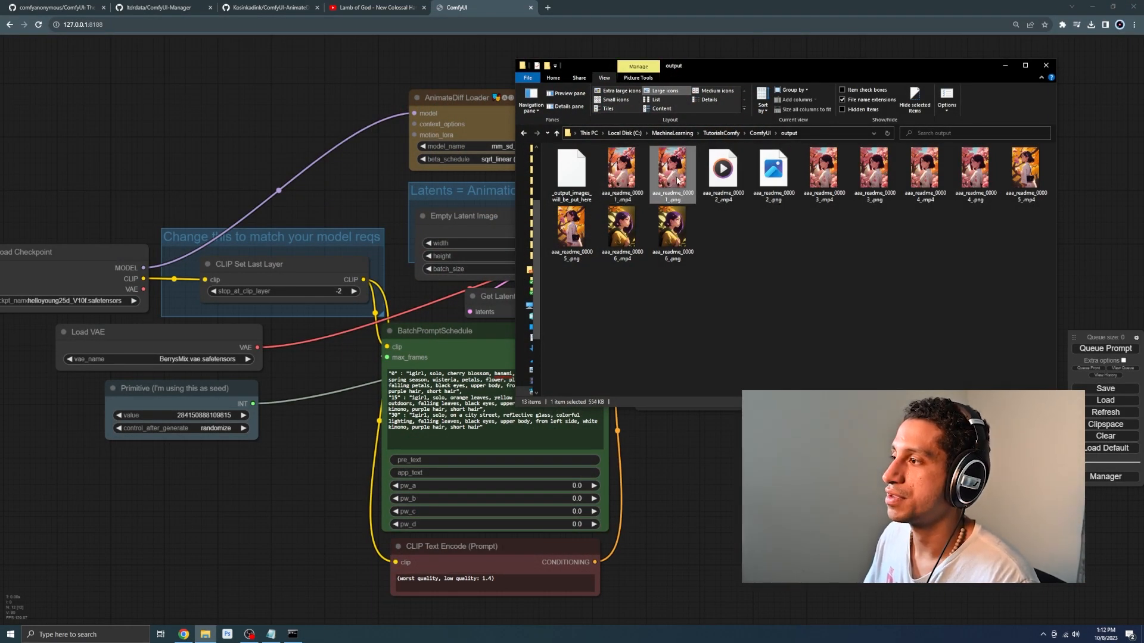
left_click_drag(606, 211, 327, 363)
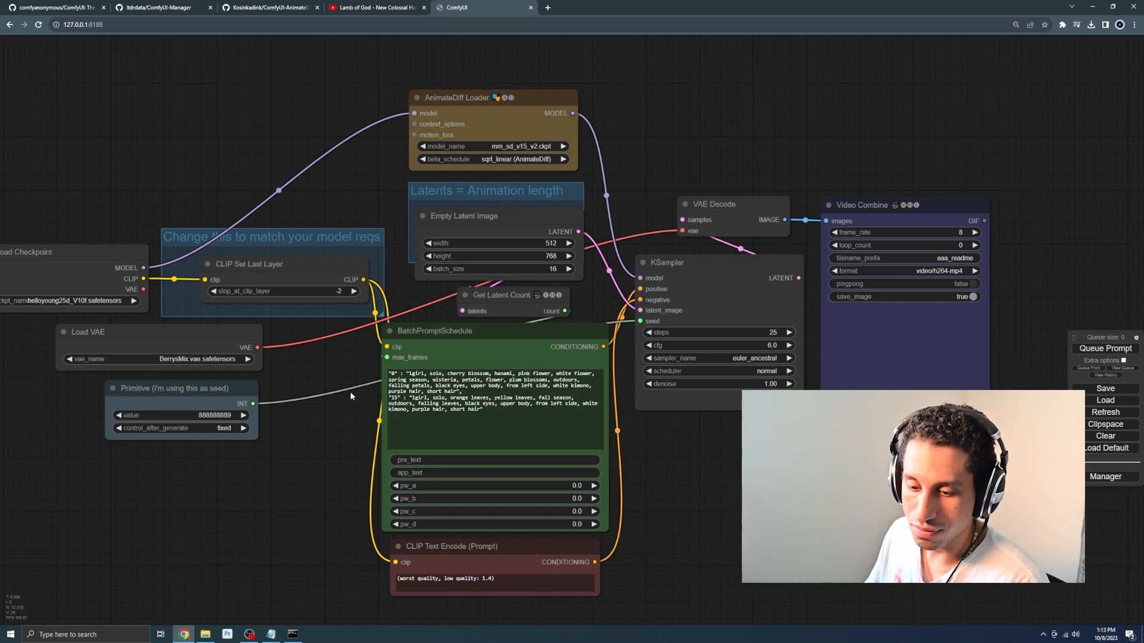
Add an AnimateDiff LoRA Loader node connected to the AnimateDiff Loader's motion_lora input and place it beside that loader.
scroll(316, 209, "up", 4)
left_click_drag(350, 162, 454, 240)
left_click_drag(461, 159, 459, 208)
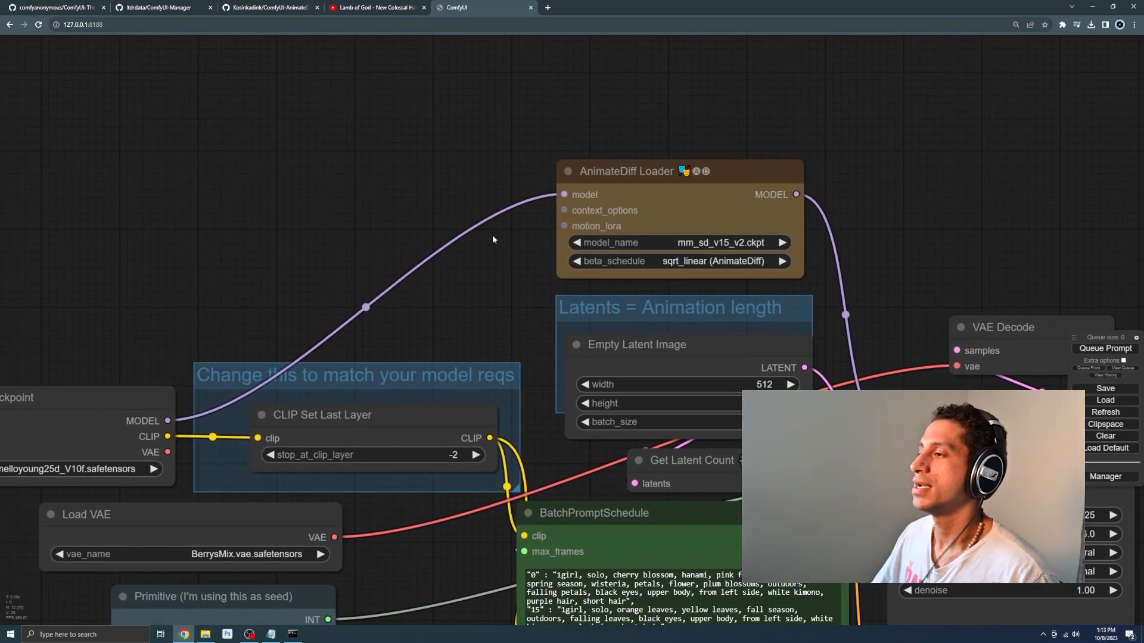
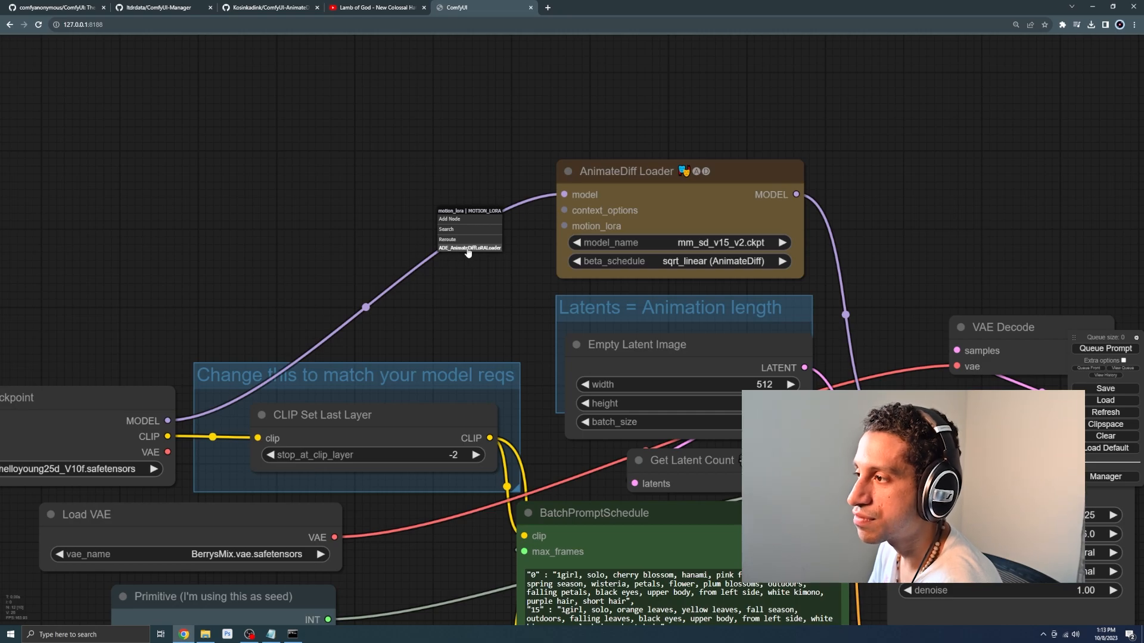
left_click(467, 252)
left_click_drag(529, 198, 250, 199)
scroll(529, 296, "down", 9)
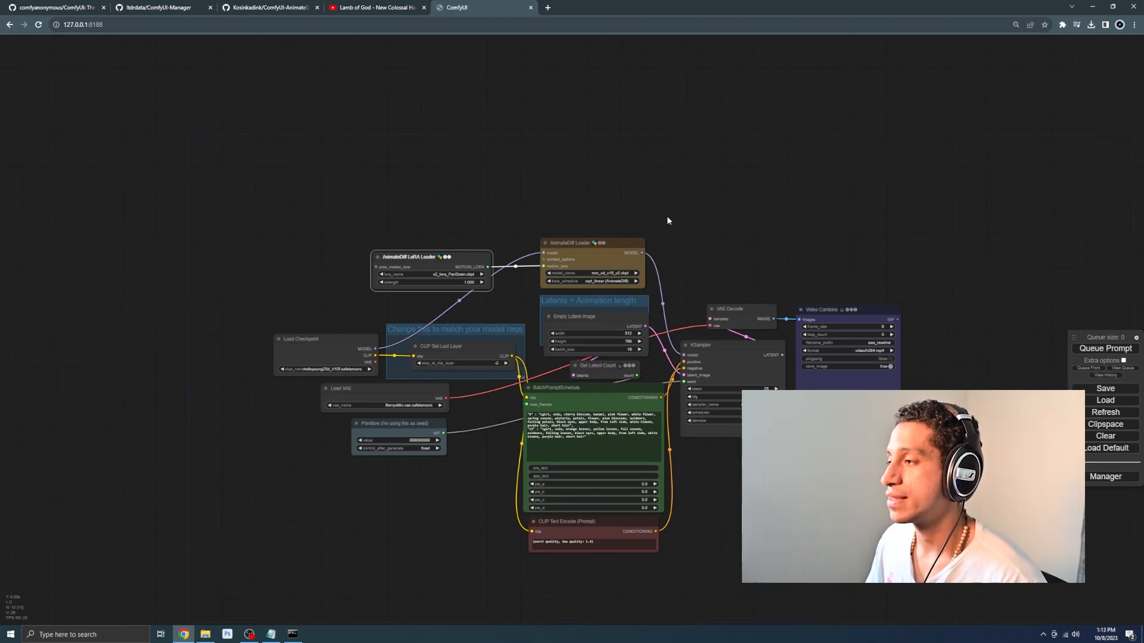
scroll(669, 234, "up", 4)
left_click_drag(689, 267, 708, 151)
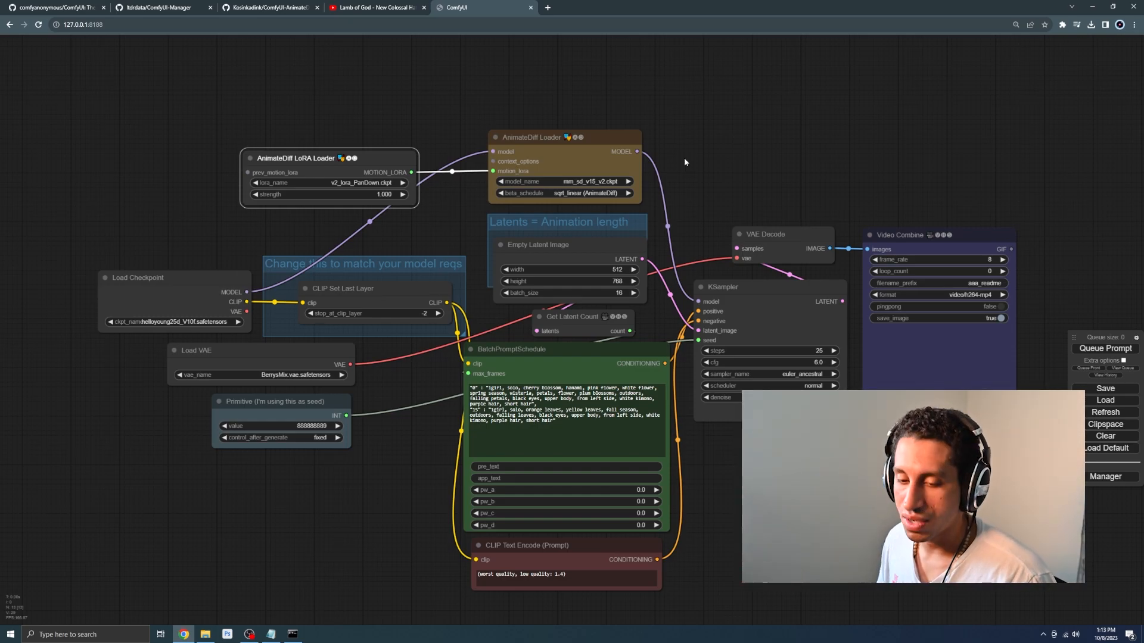
scroll(391, 130, "up", 3)
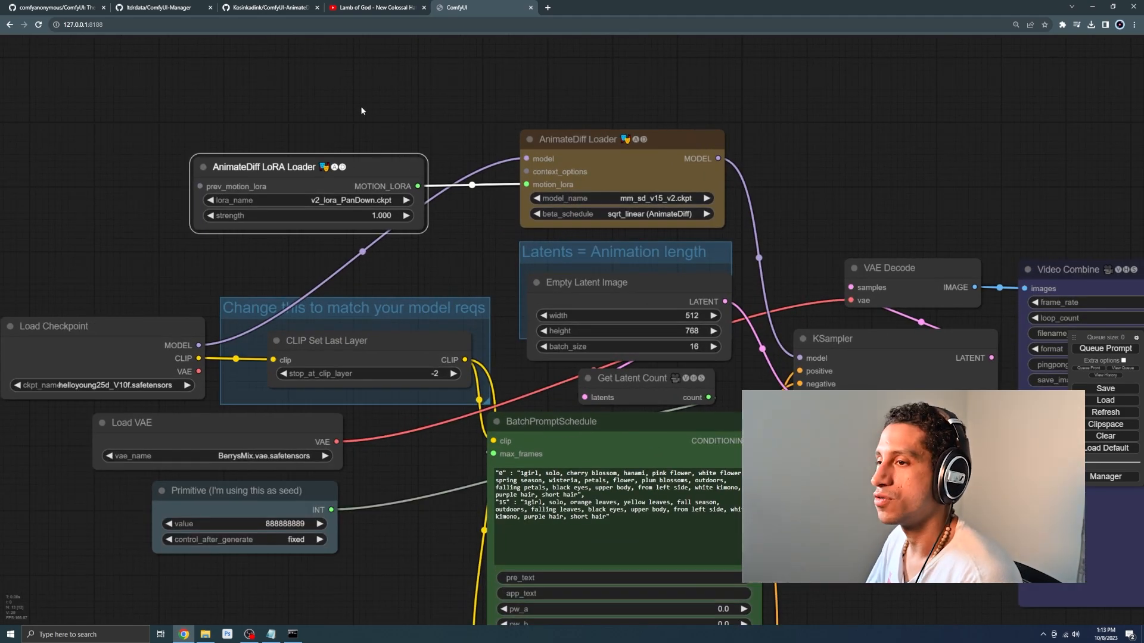
Open the official guoyww/AnimateDiff GitHub repository in the browser tab holding the AnimateDiff-Evolved page.
left_click(241, 8)
scroll(437, 116, "down", 15)
left_click(359, 9)
left_click(261, 9)
left_click(263, 26)
type("a")
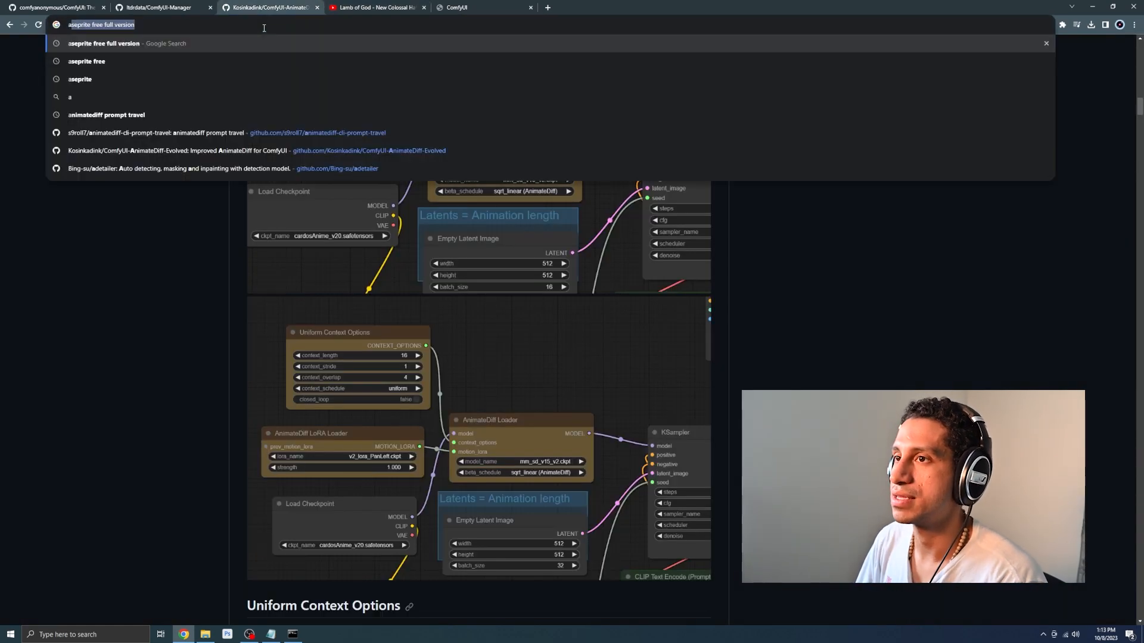
type("nimate")
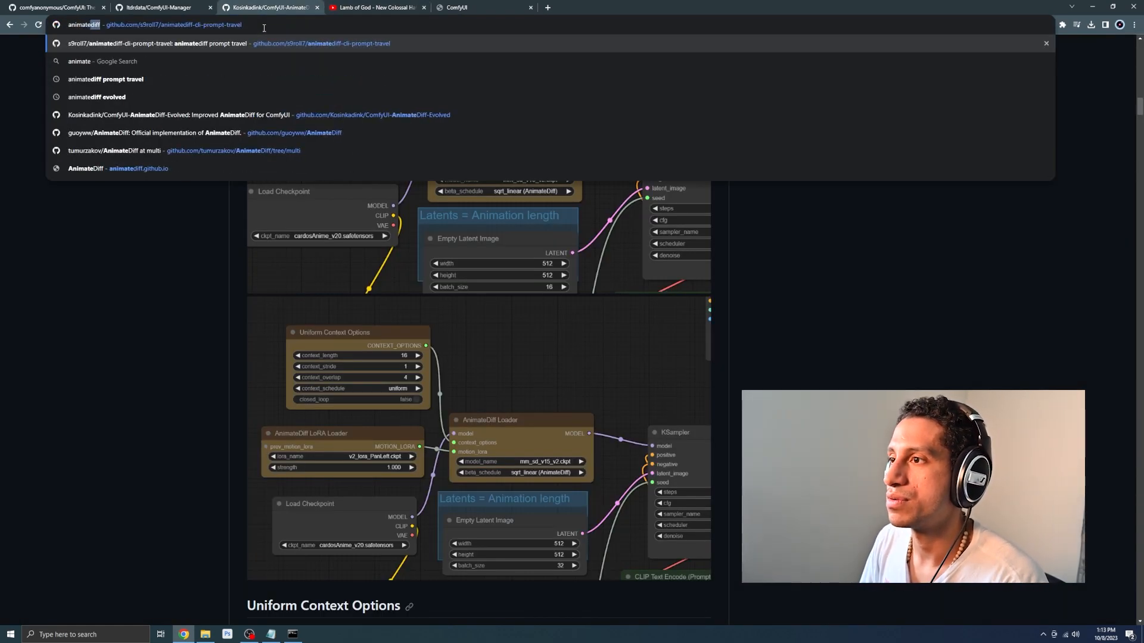
key("Down")
key("Down")
key("Down")
key("Down")
key("Down")
key("Return")
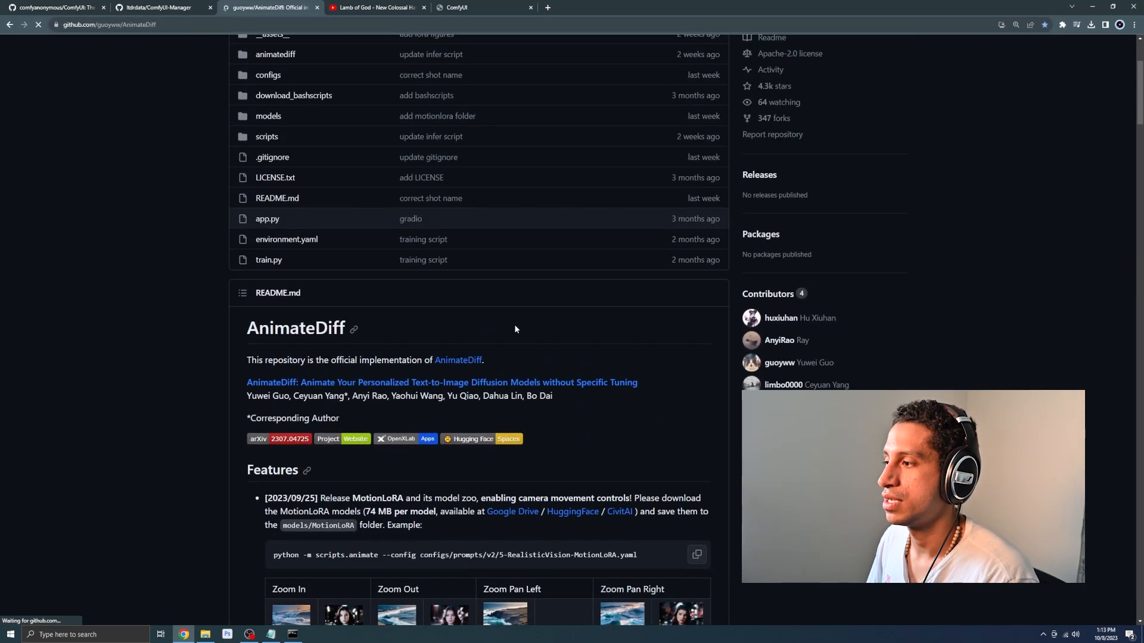
Examine the MotionLoRA camera movement examples for zooming, panning, tilting and rolling in the repository's README.
scroll(513, 323, "down", 6)
scroll(527, 319, "up", 5, "ctrl")
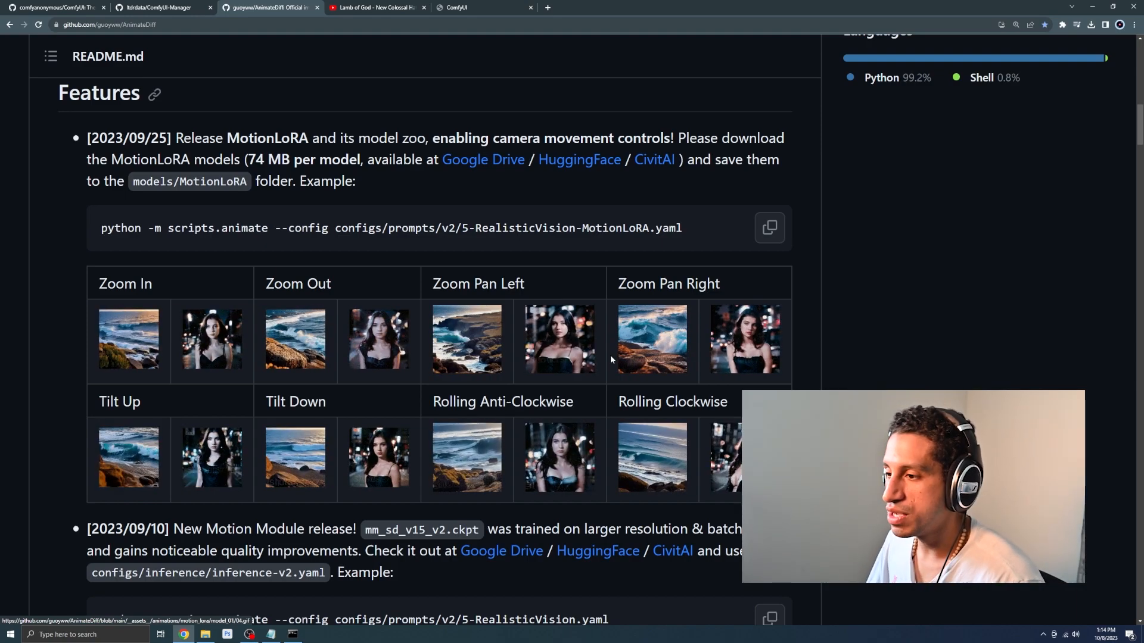
key("ctrl+minus")
key("ctrl+minus")
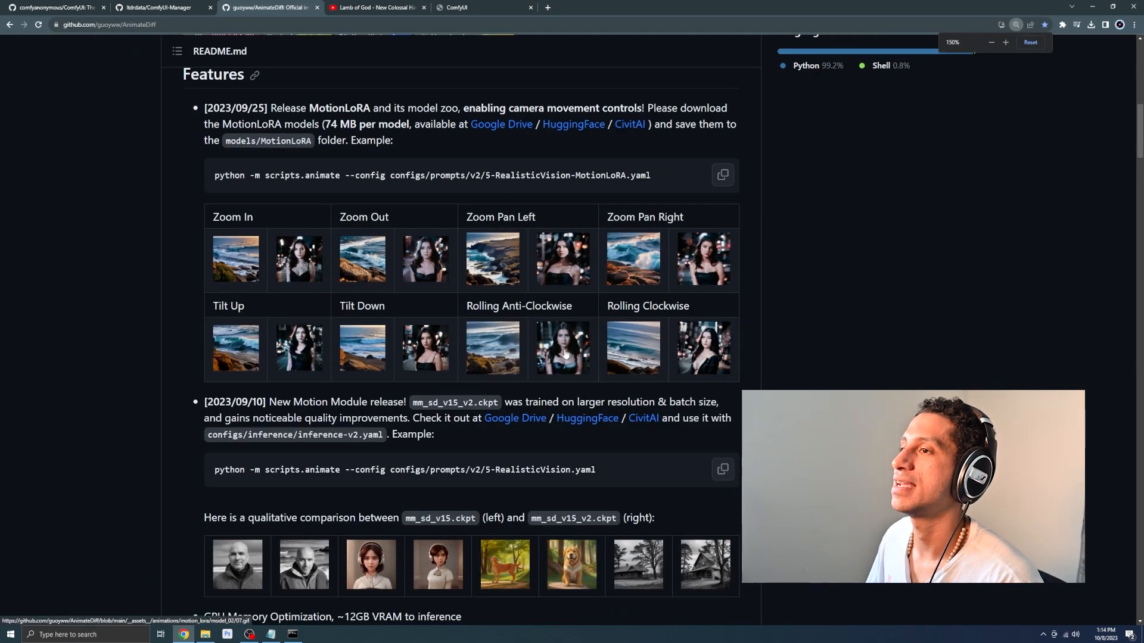
key("ctrl+minus")
Back in ComfyUI, set the AnimateDiff LoRA Loader's lora_name to v2_lora_PanLeft.ckpt and its strength to 1.000.
left_click(448, 10)
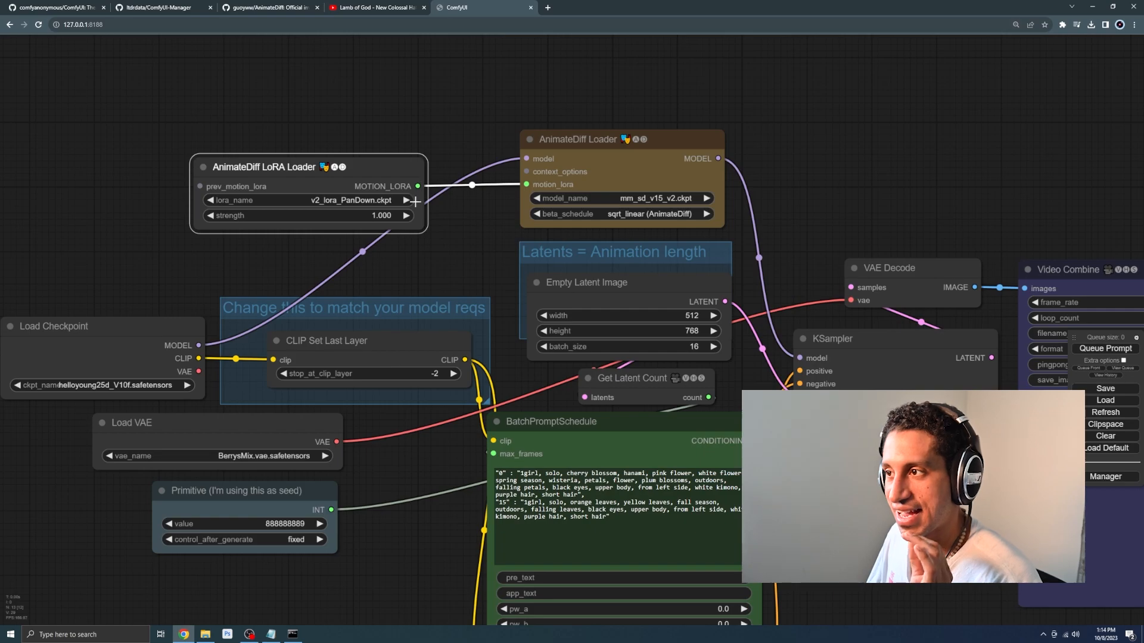
left_click(366, 203)
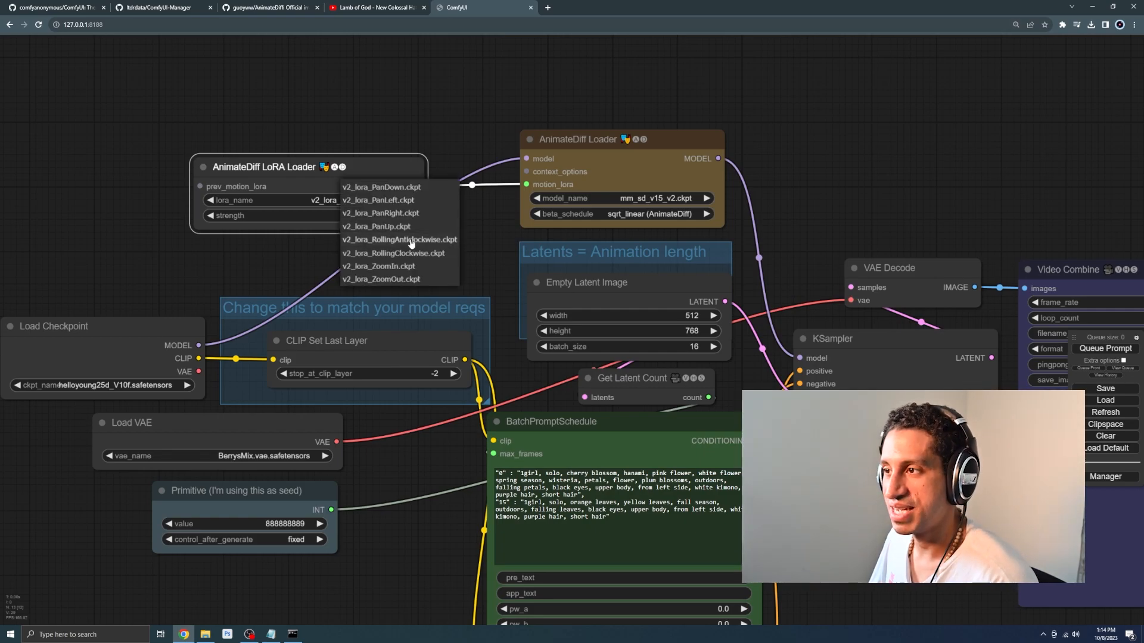
left_click(398, 204)
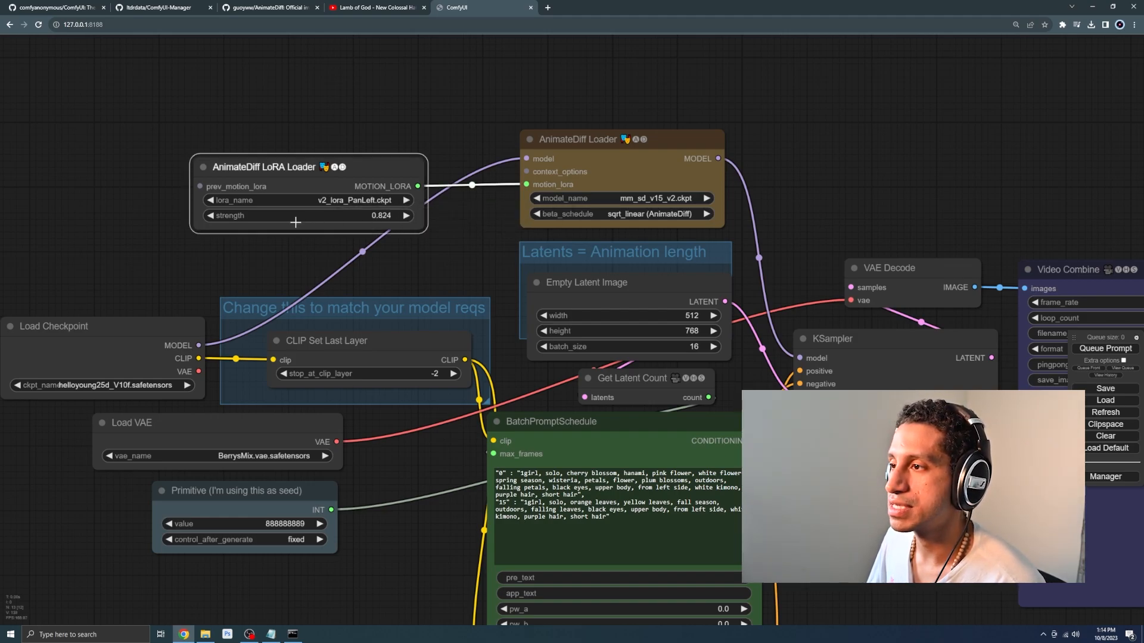
left_click(387, 216)
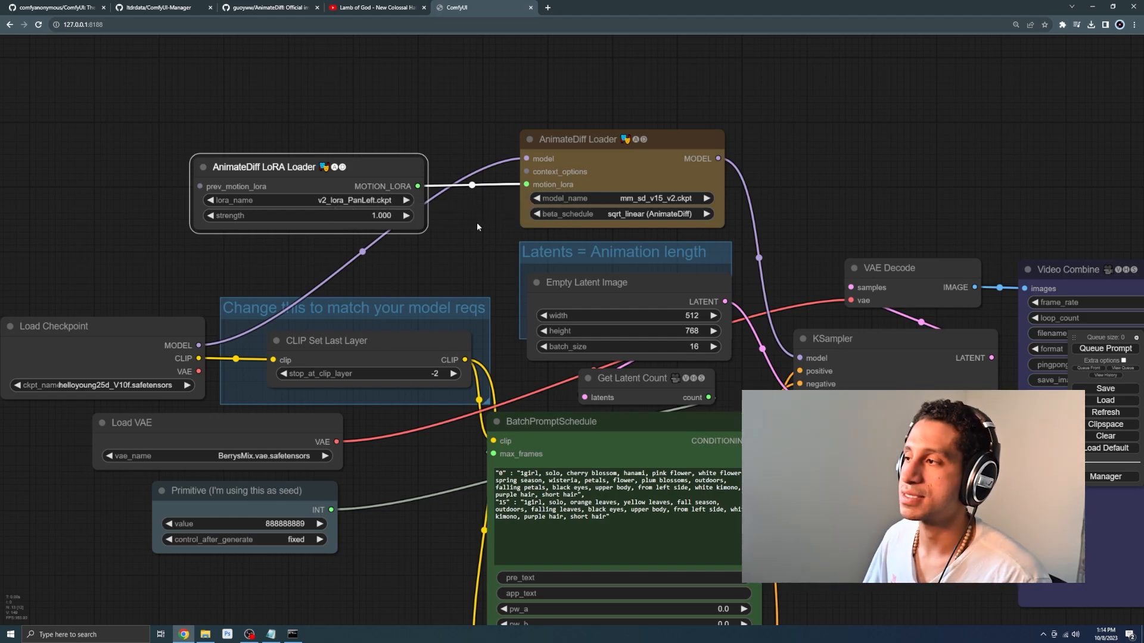
Queue the workflow with the pan-left motion LoRA applied.
scroll(703, 250, "down", 2)
scroll(776, 187, "down", 1)
scroll(768, 189, "up", 3)
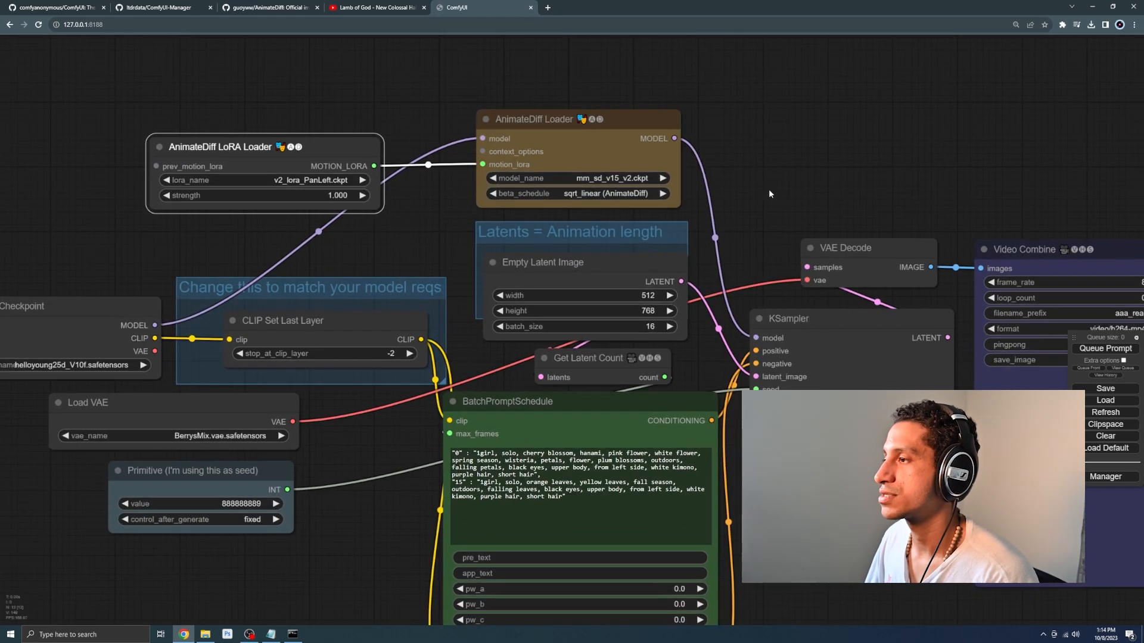
left_click_drag(772, 160, 674, 72)
scroll(698, 121, "down", 1)
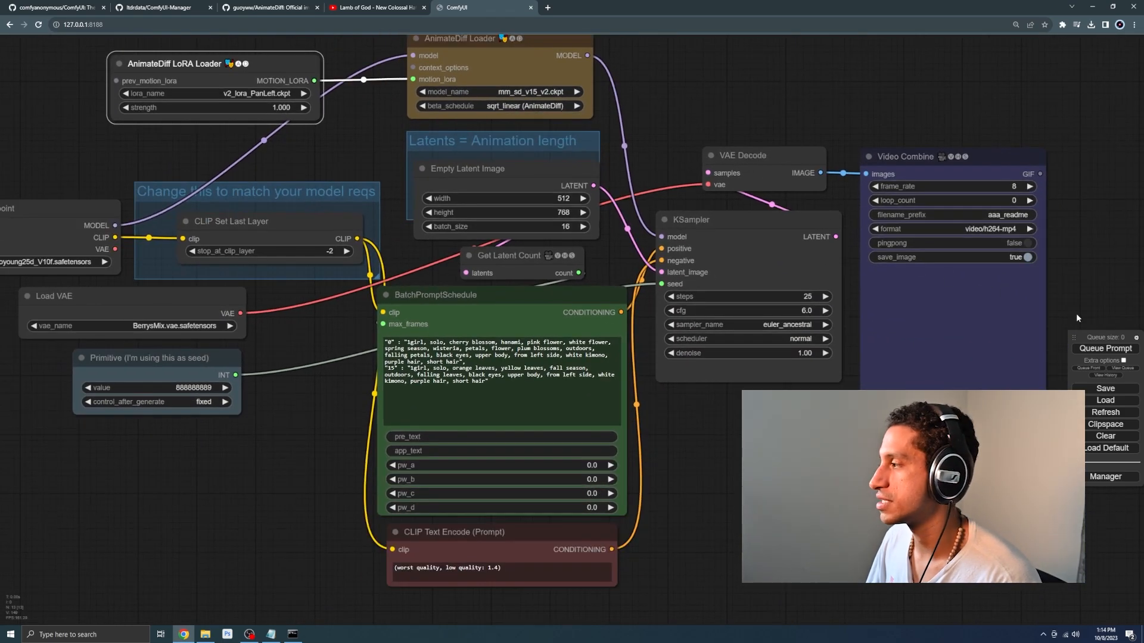
left_click(1102, 350)
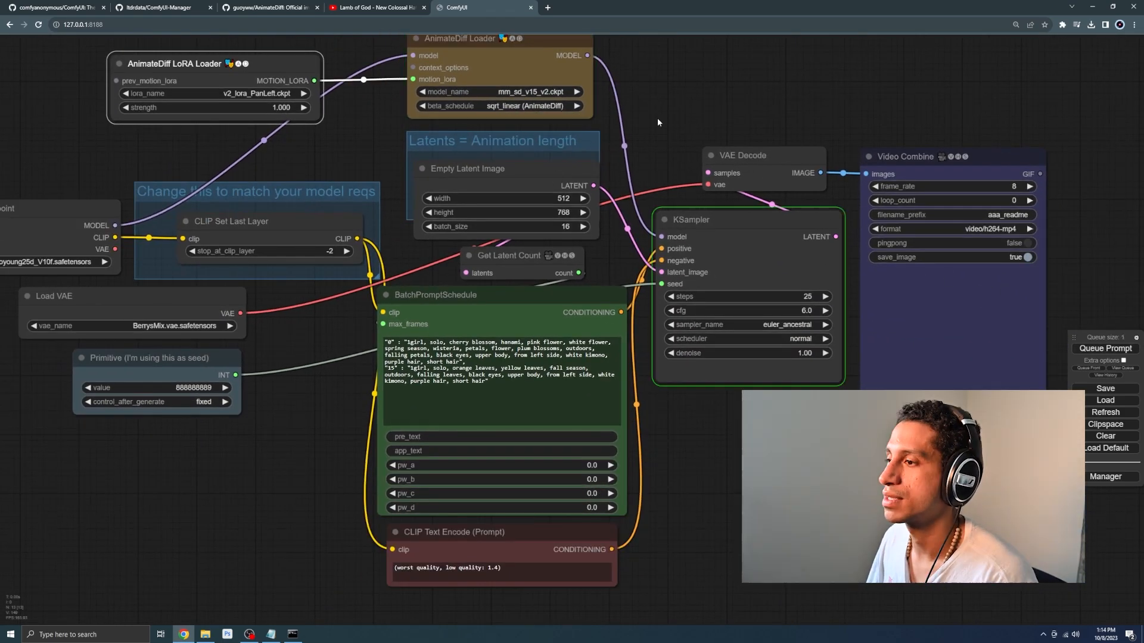
Examine the camera movement in the new pan-left animation and review the node graph that produced it.
left_click_drag(656, 118, 636, 130)
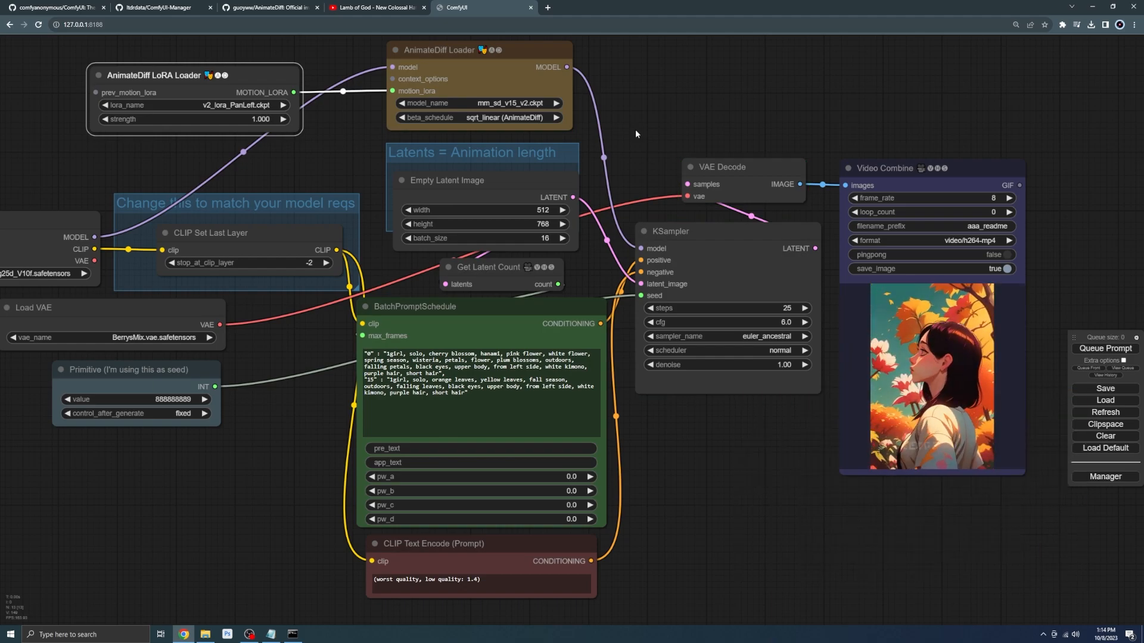
scroll(795, 427, "up", 2)
left_click_drag(792, 427, 608, 455)
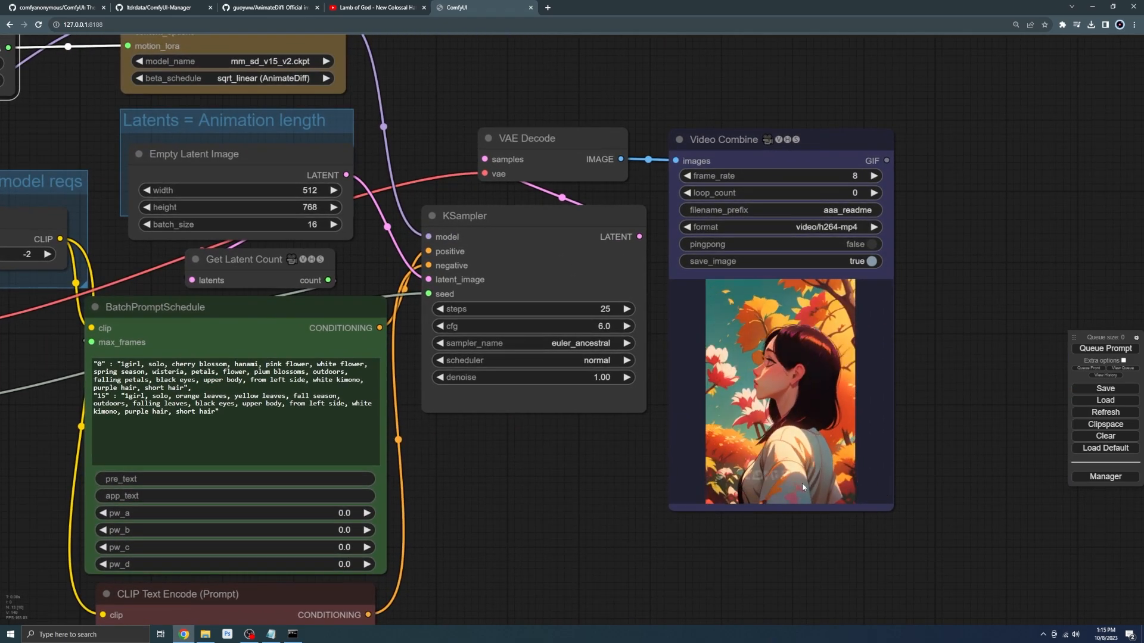
scroll(960, 445, "up", 1)
left_click_drag(901, 437, 822, 404)
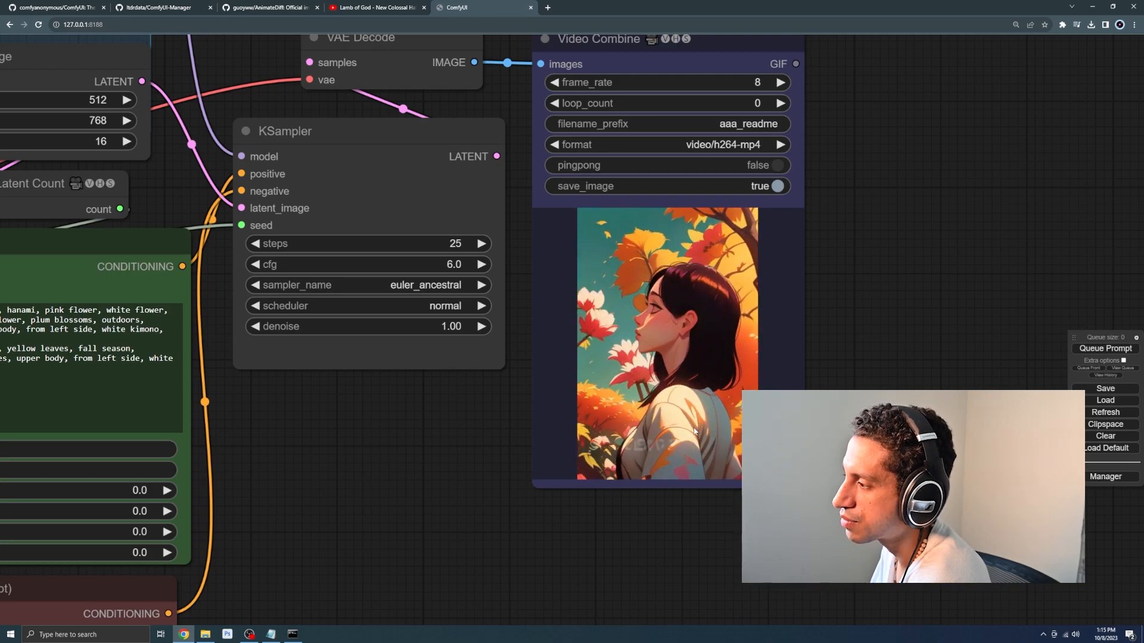
scroll(417, 397, "down", 6)
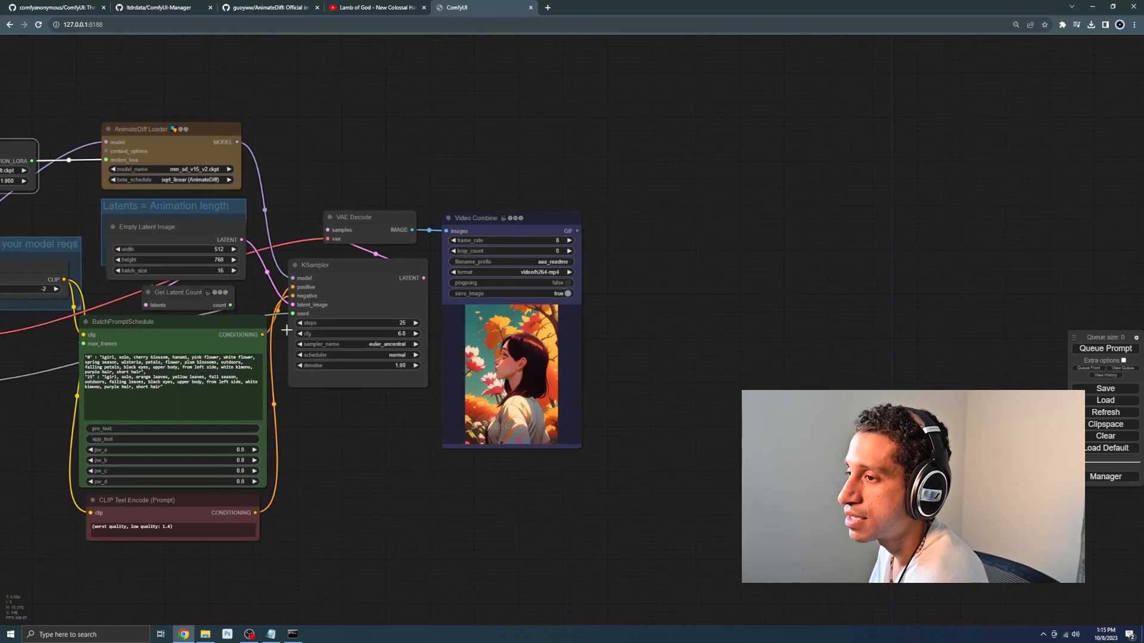
left_click_drag(100, 165, 525, 237)
scroll(513, 262, "up", 2)
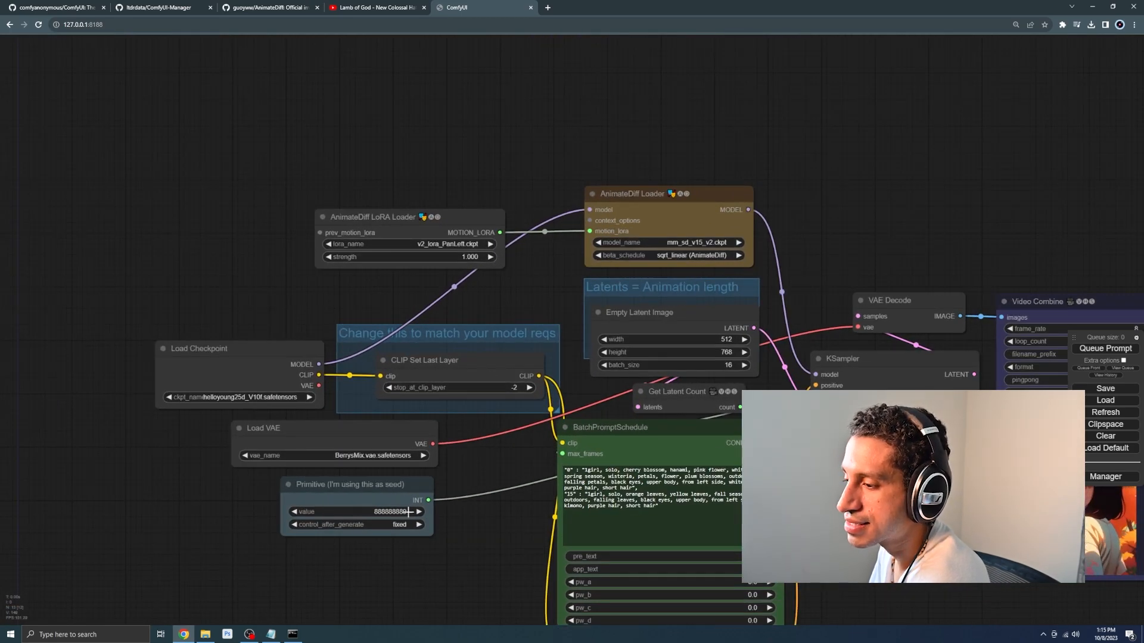
Set the seed Primitive node's control_after_generate to randomize and change its seed value to 888890727.
left_click(393, 525)
left_click(396, 555)
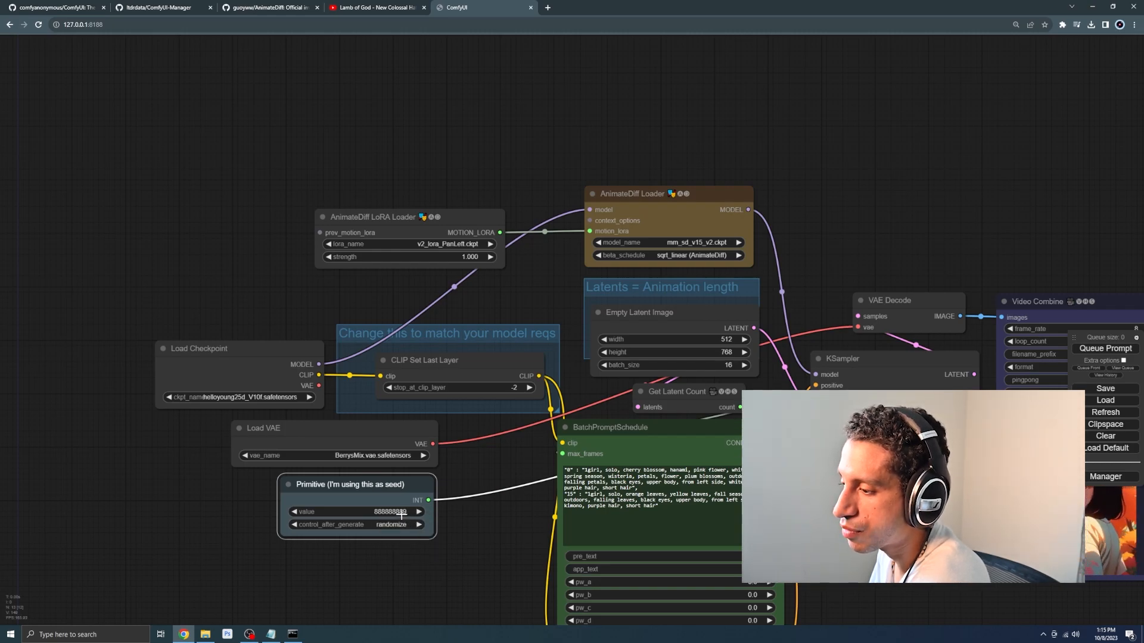
left_click_drag(384, 511, 929, 513)
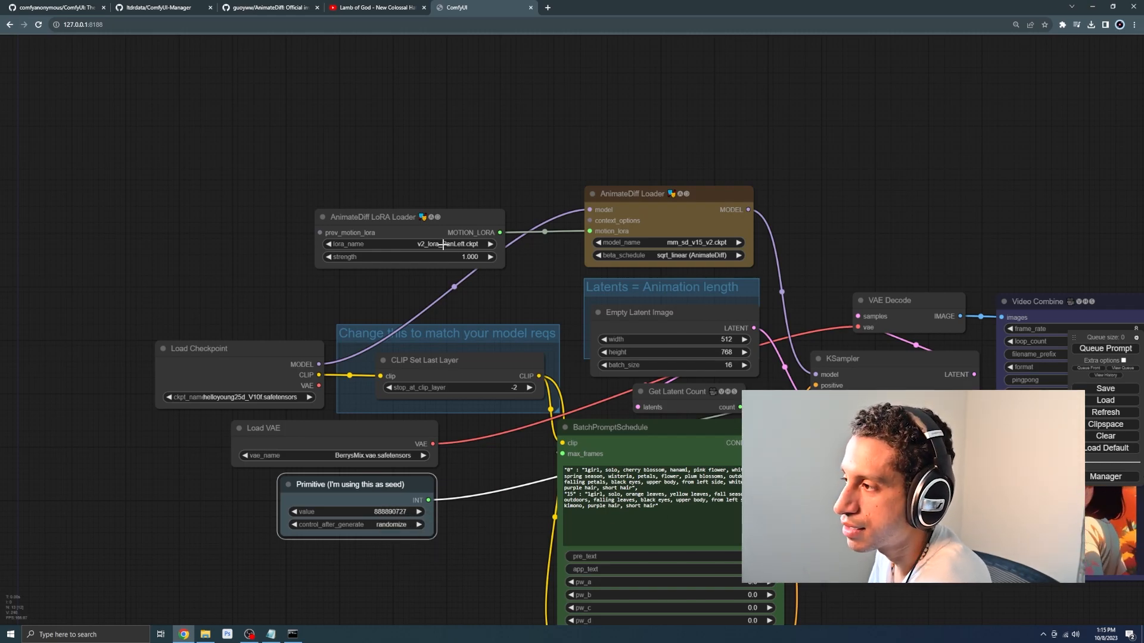
Switch the AnimateDiff LoRA Loader's lora_name to v2_lora_RollingAnticlockwise.ckpt and queue the workflow.
left_click(462, 244)
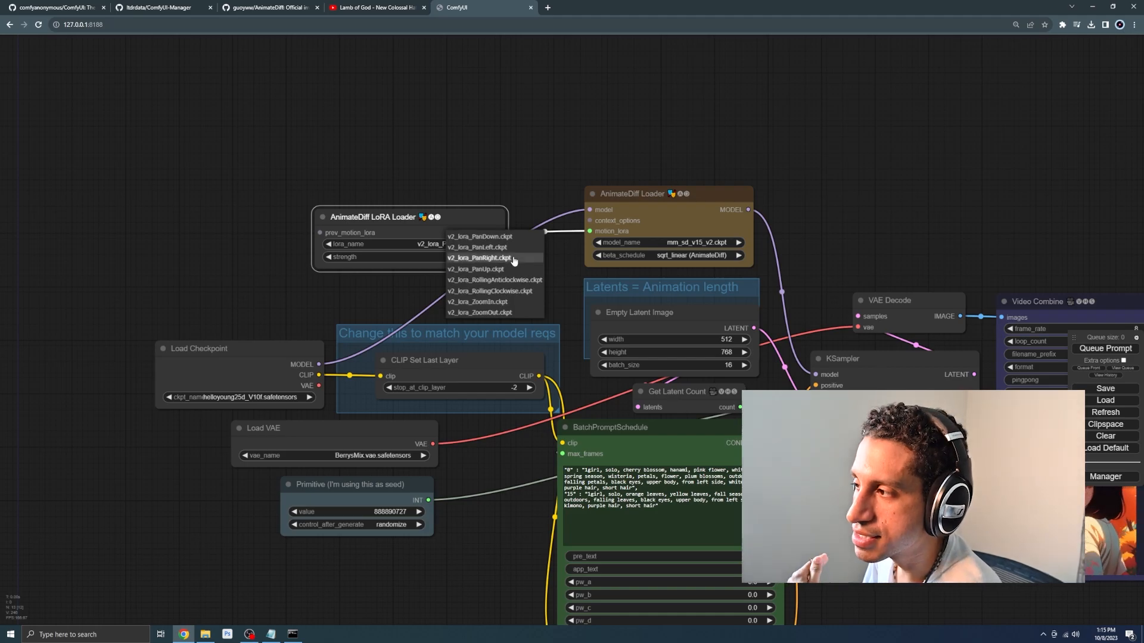
left_click(510, 279)
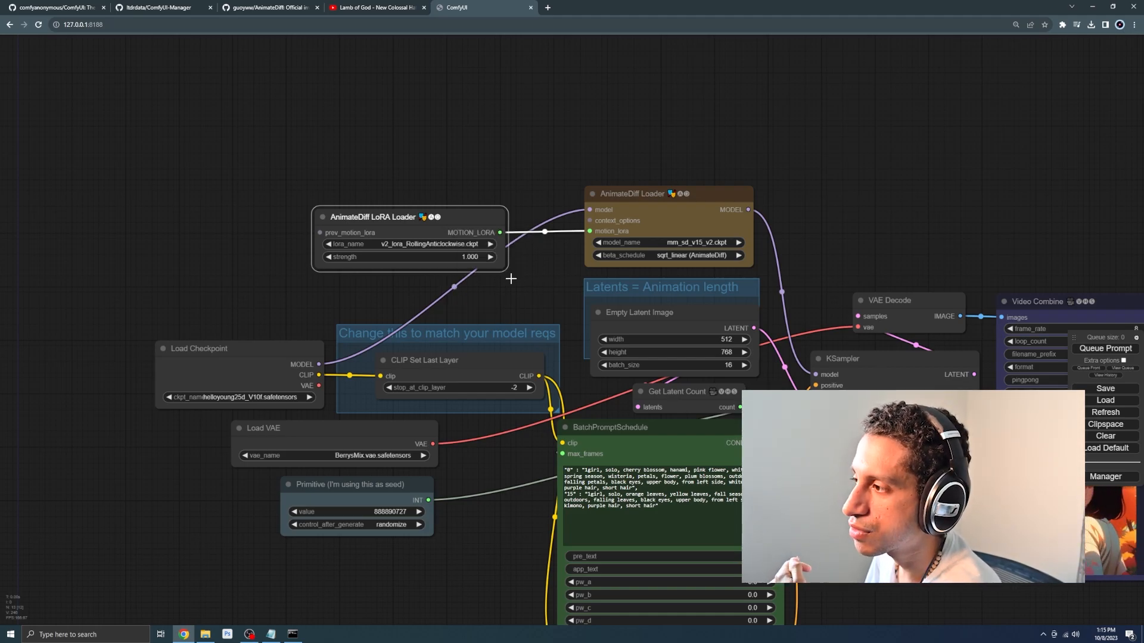
left_click(1107, 352)
Examine the camera roll in the new animation in the Video Combine node and review the whole node graph.
left_click_drag(915, 242, 514, 134)
scroll(864, 326, "up", 7)
scroll(837, 277, "down", 1)
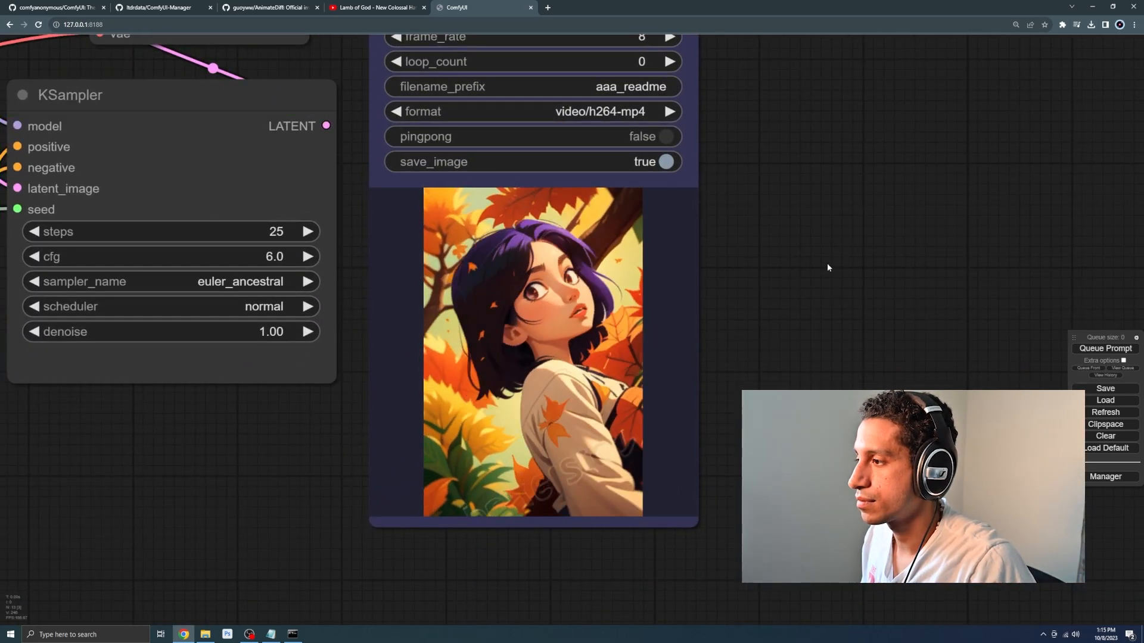
scroll(827, 265, "up", 1)
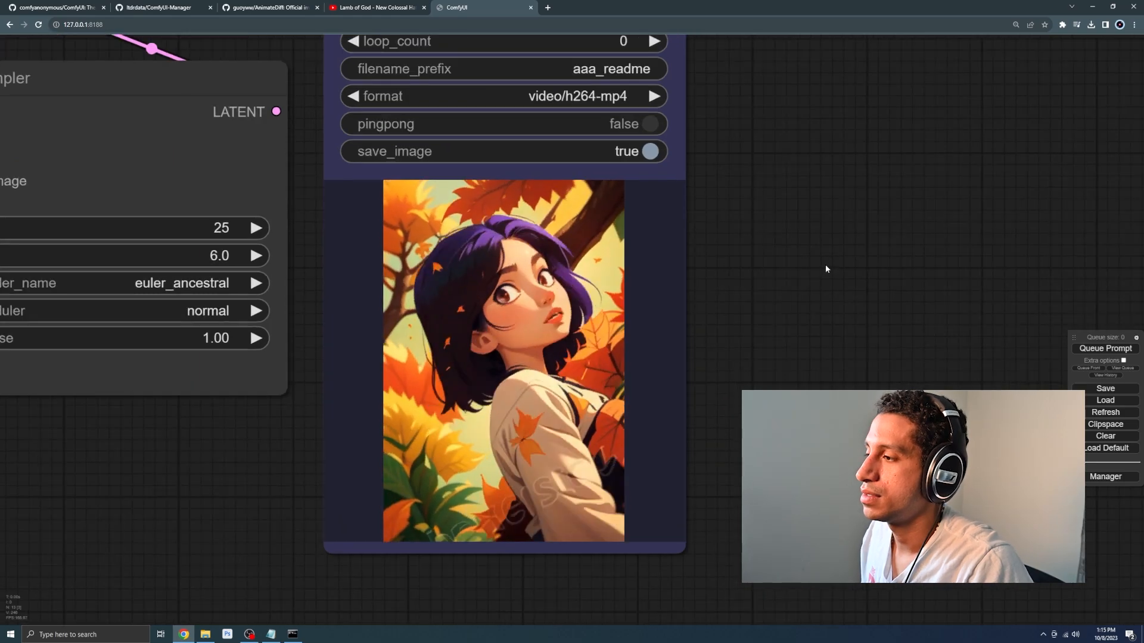
scroll(827, 268, "down", 12)
scroll(616, 420, "up", 1)
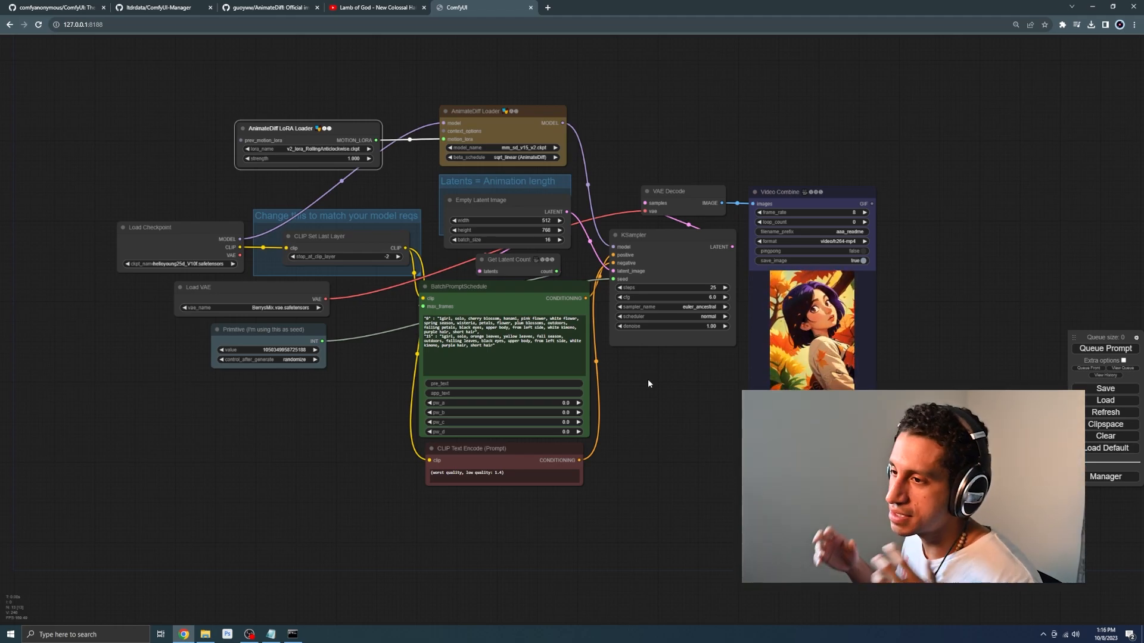
scroll(713, 397, "up", 3)
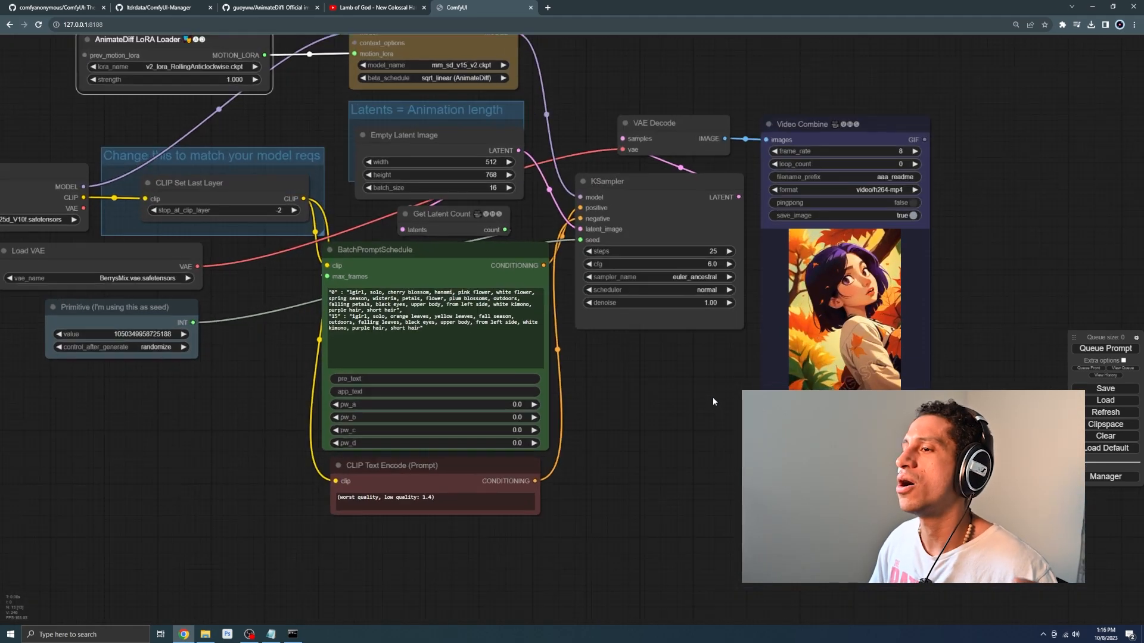
scroll(705, 406, "down", 1)
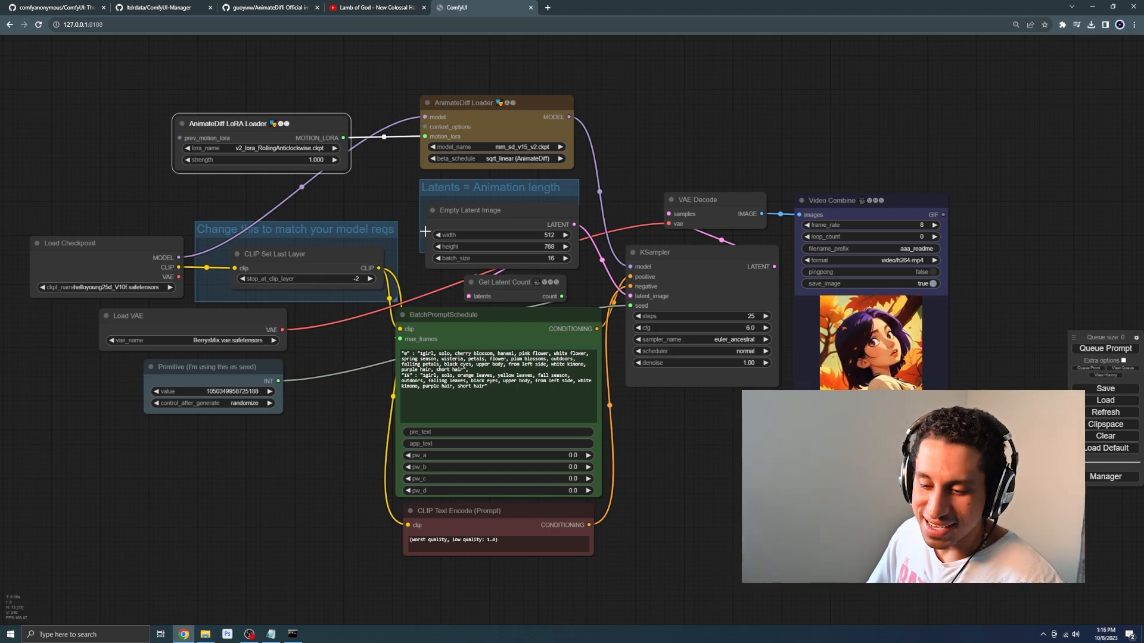
Check the AnimateDiff LoRA Loader's strength value, keeping it at 1.000.
left_click(314, 160)
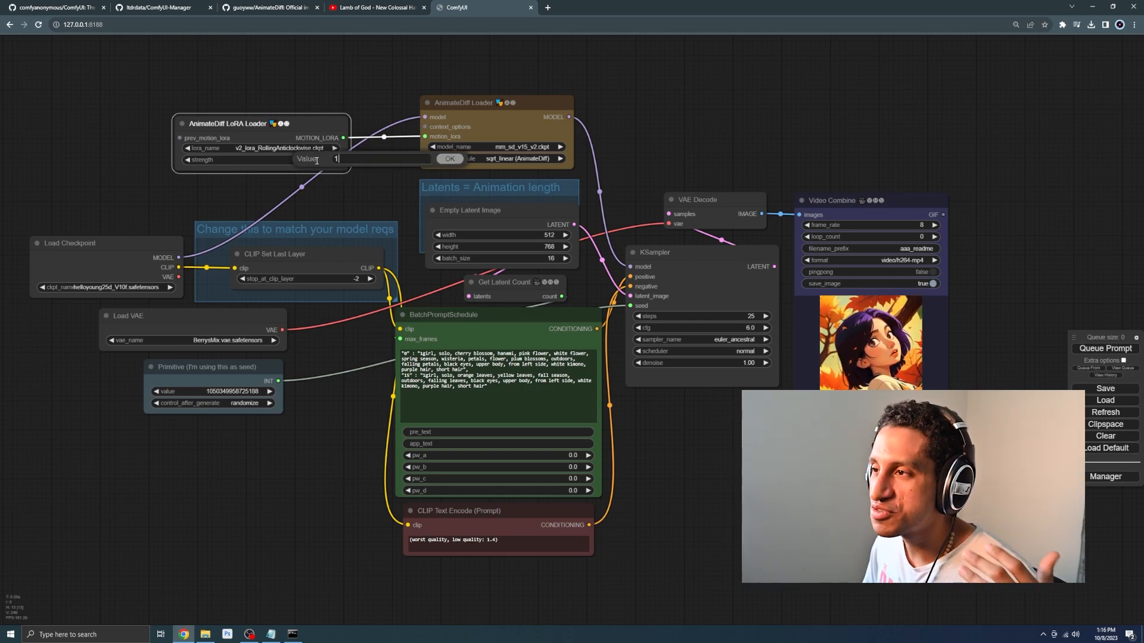
left_click_drag(735, 116, 737, 114)
left_click(450, 159)
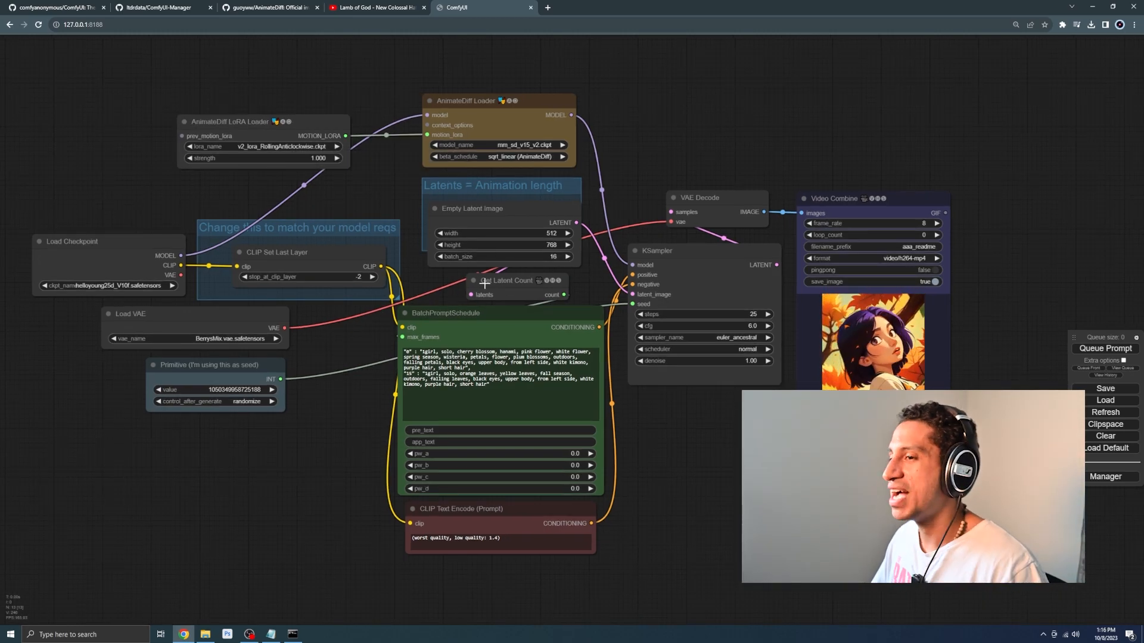
left_click_drag(286, 300, 326, 306)
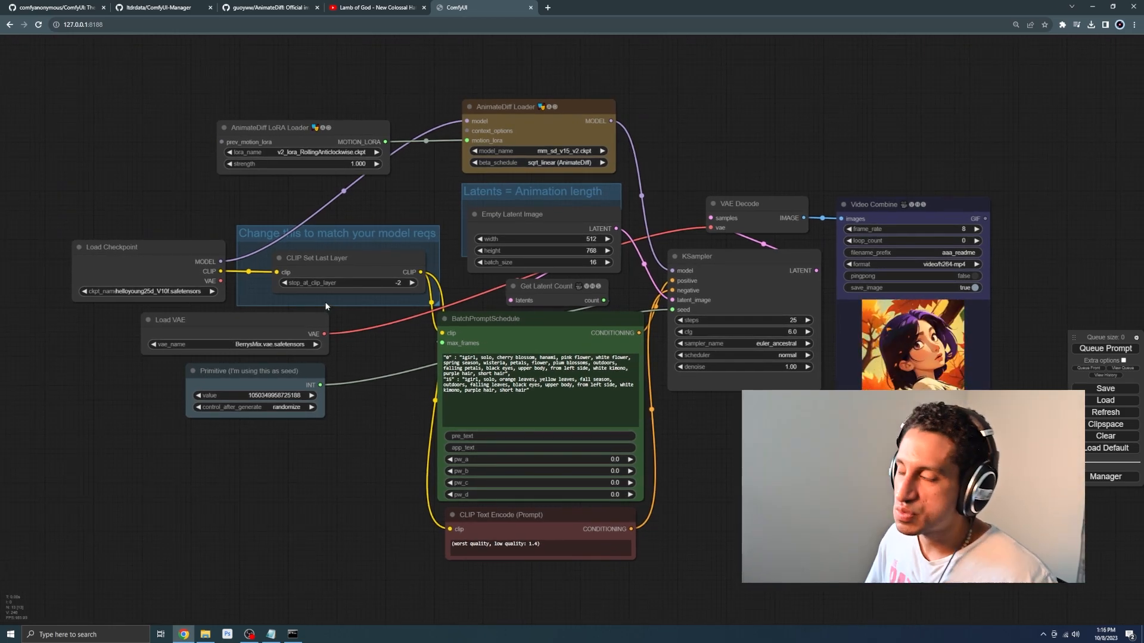